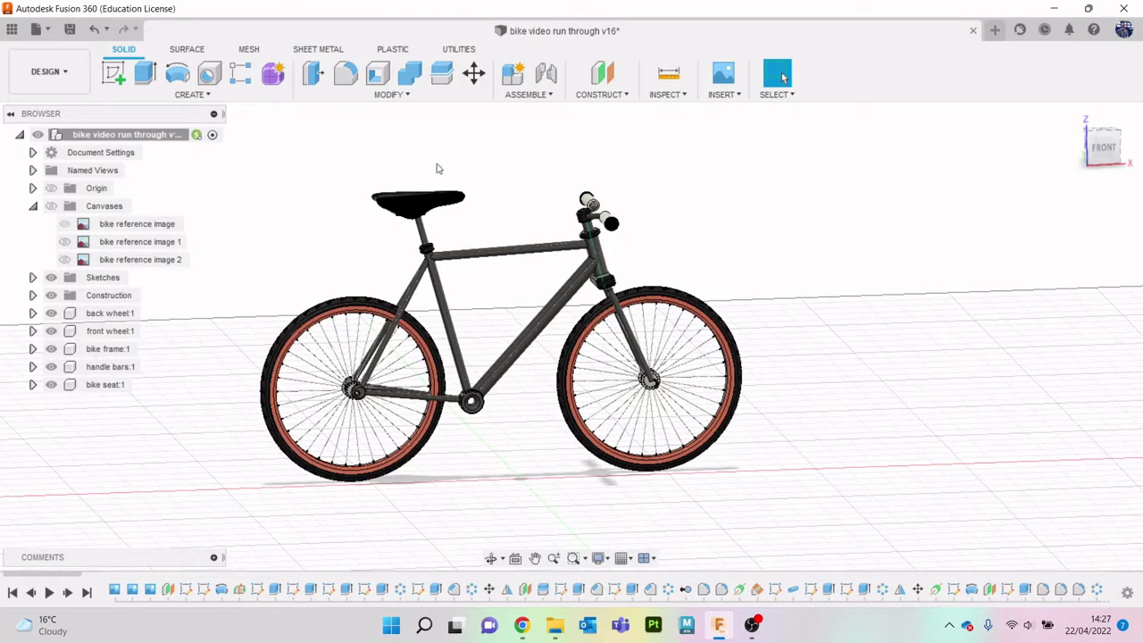
Step: Examine the bike model's rear wheel, front wheel hub and bottom bracket from several angles, including the front view
middle_click_drag(571, 384, 562, 415, "shift")
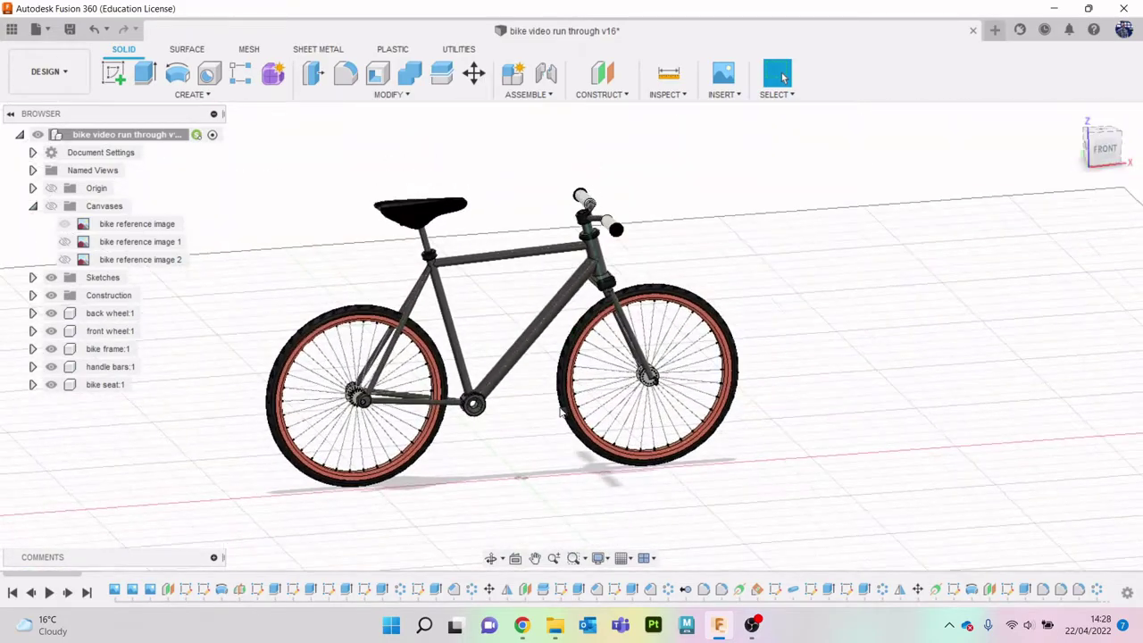
scroll(373, 433, "up", 5)
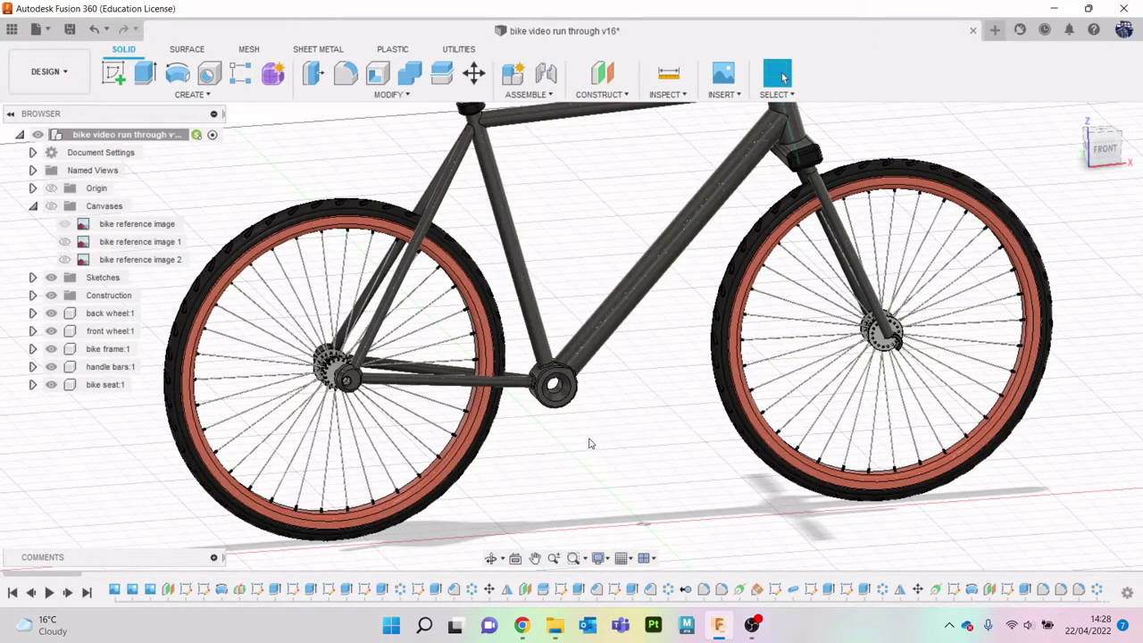
scroll(589, 444, "down", 3)
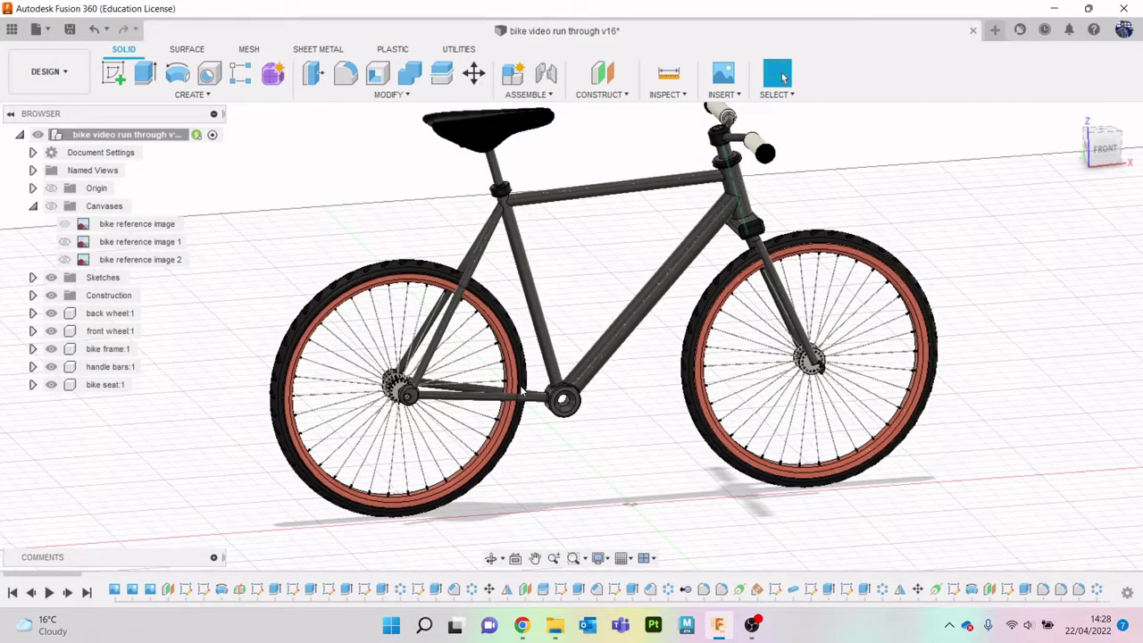
scroll(429, 410, "up", 3)
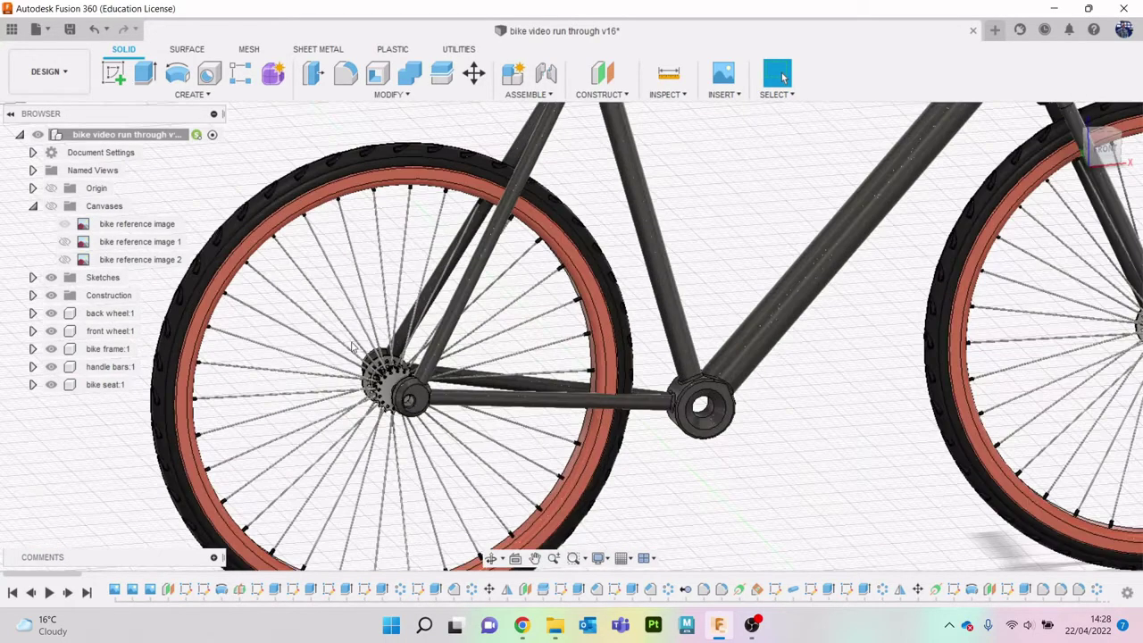
middle_click_drag(733, 400, 332, 391)
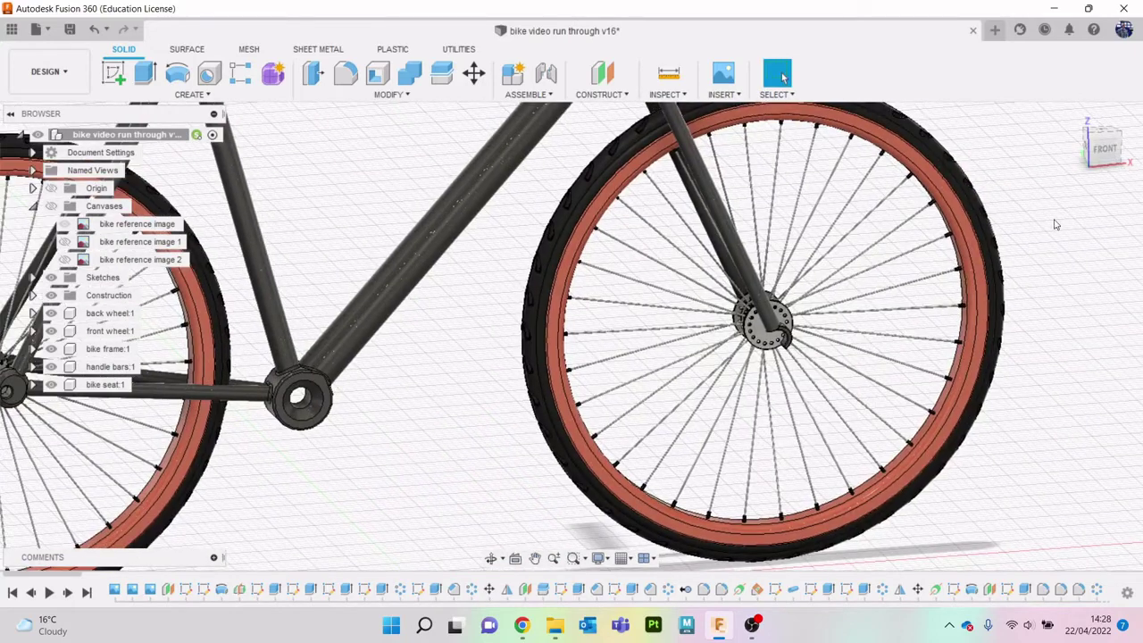
middle_click_drag(569, 332, 837, 348, "shift")
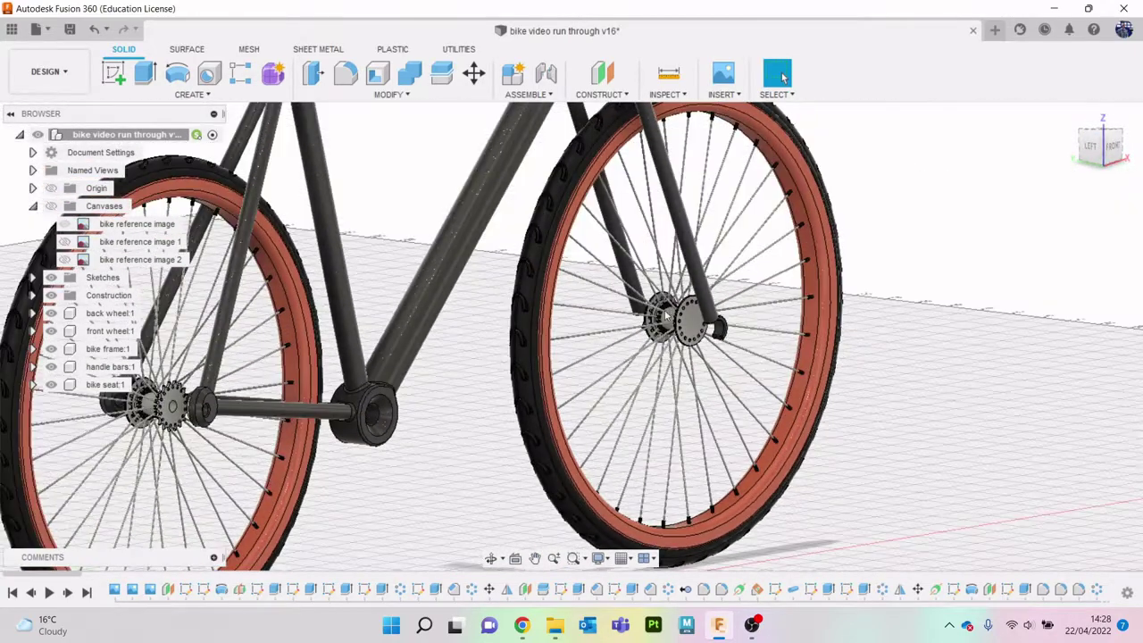
scroll(683, 319, "up", 4)
scroll(684, 314, "down", 3)
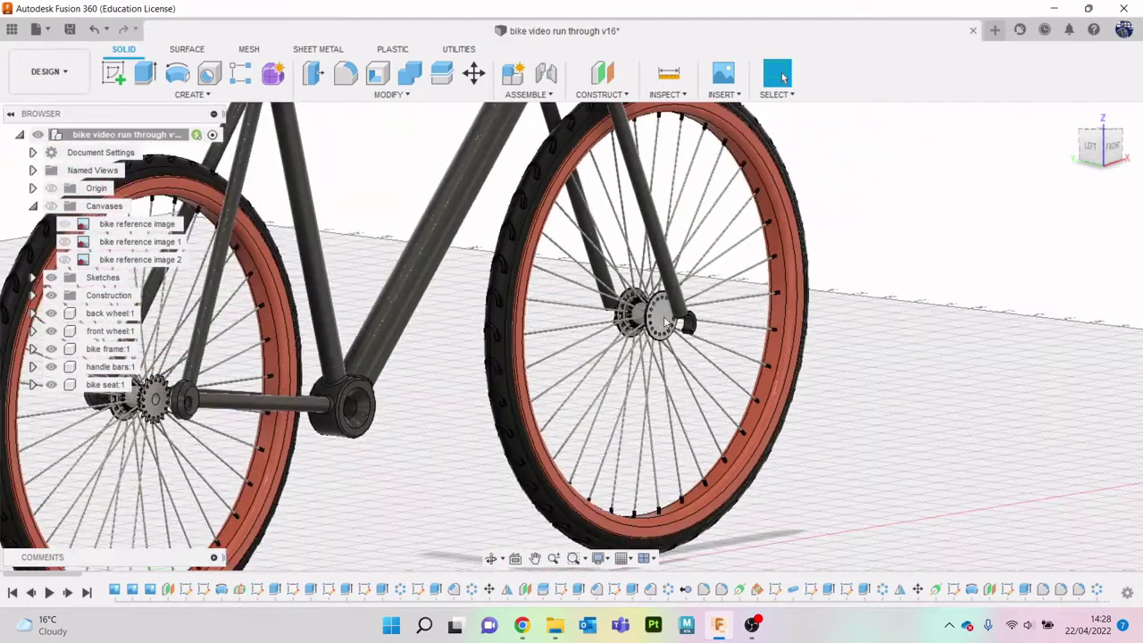
scroll(686, 311, "up", 3)
scroll(735, 375, "down", 5)
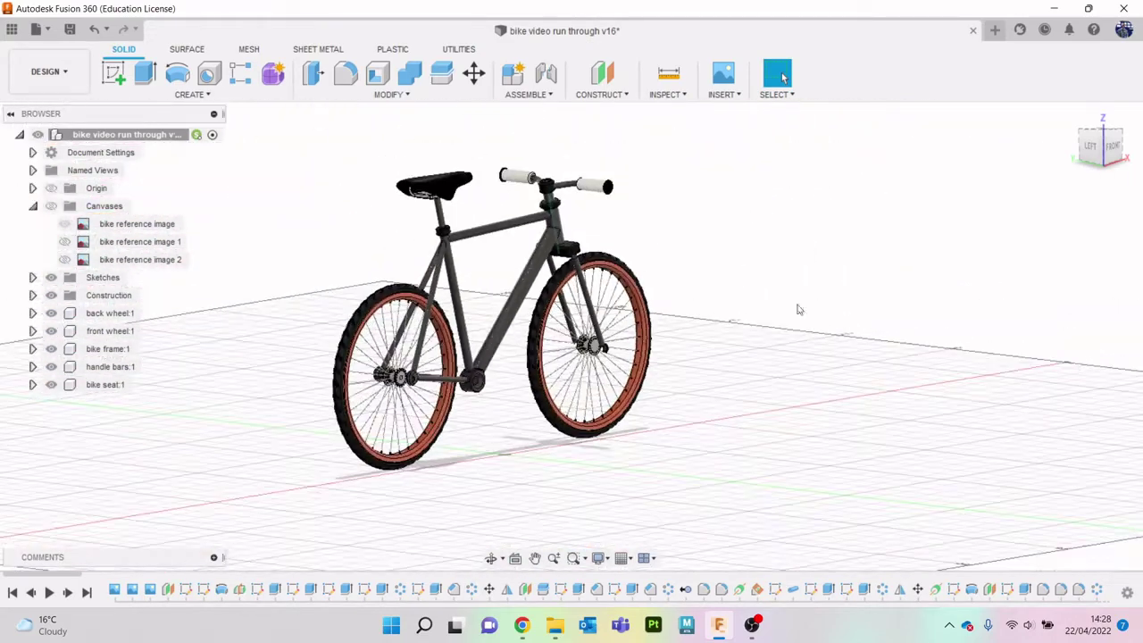
left_click(1112, 149)
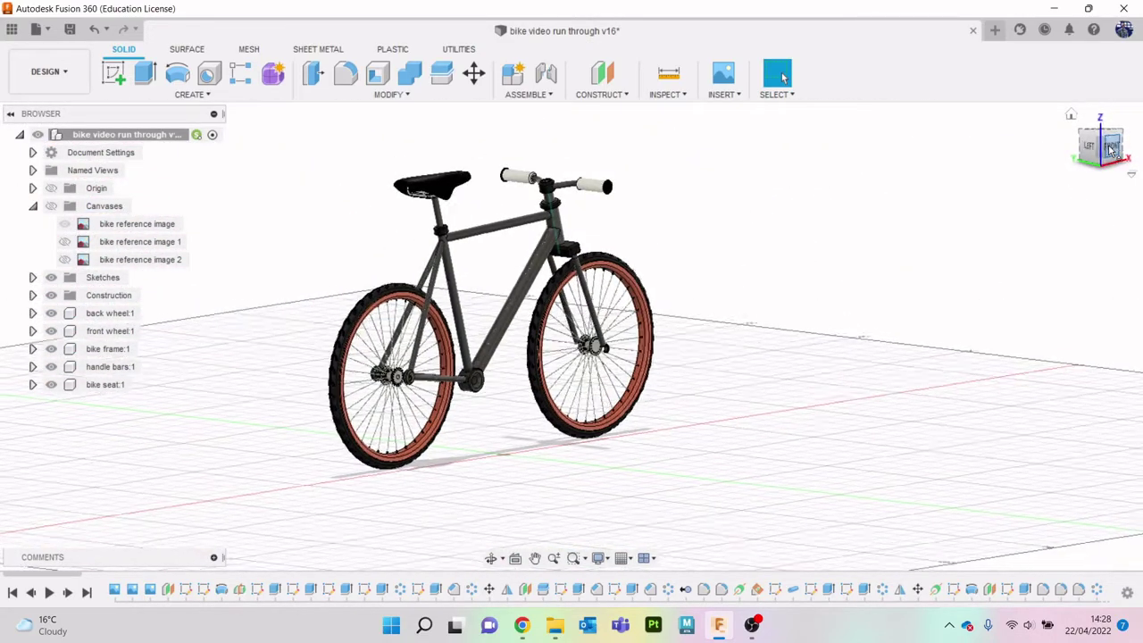
scroll(447, 393, "up", 5)
scroll(441, 382, "up", 2)
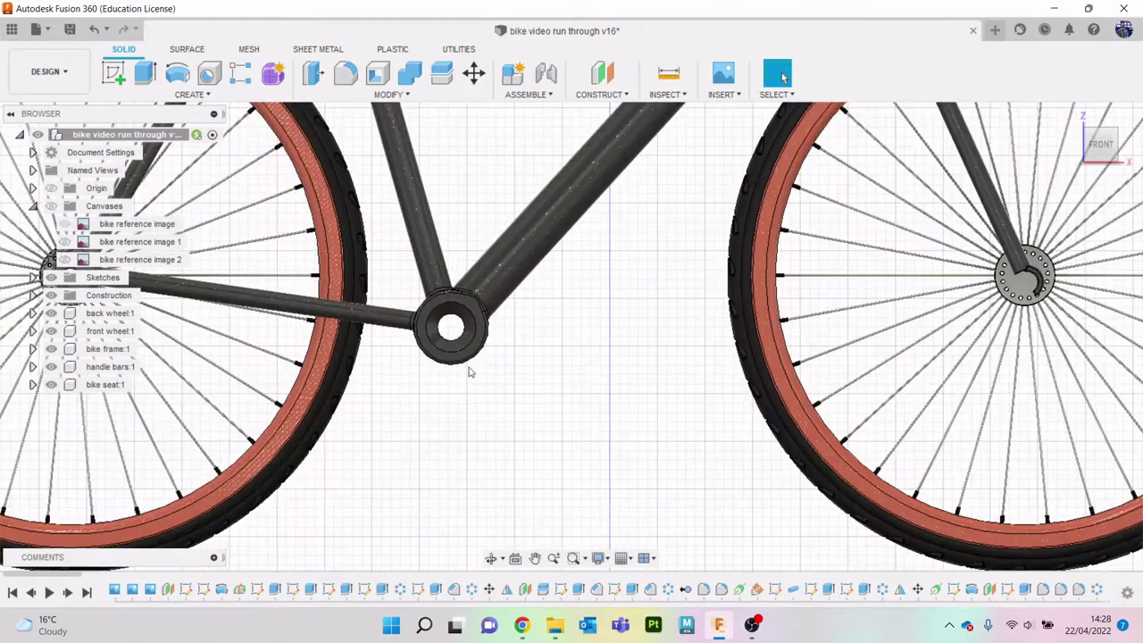
Step: Compare the bicycle pedal reference photo in the web browser with the model's rear hub sprocket and bottom bracket
left_click(522, 625)
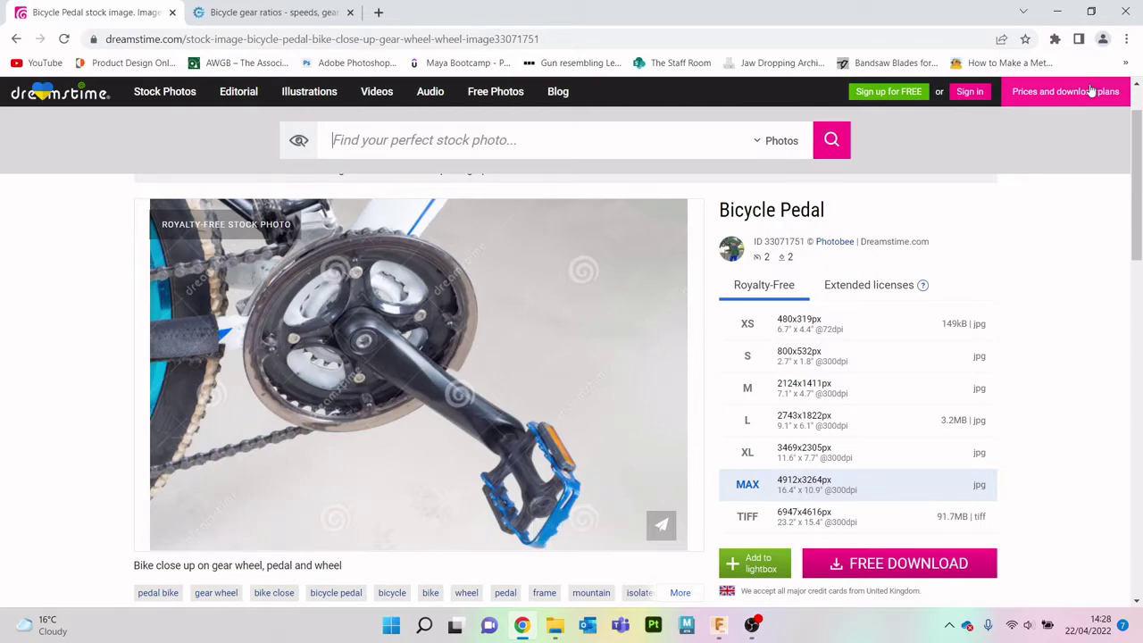
left_click(1057, 10)
middle_click_drag(504, 427, 811, 468)
scroll(348, 296, "up", 6)
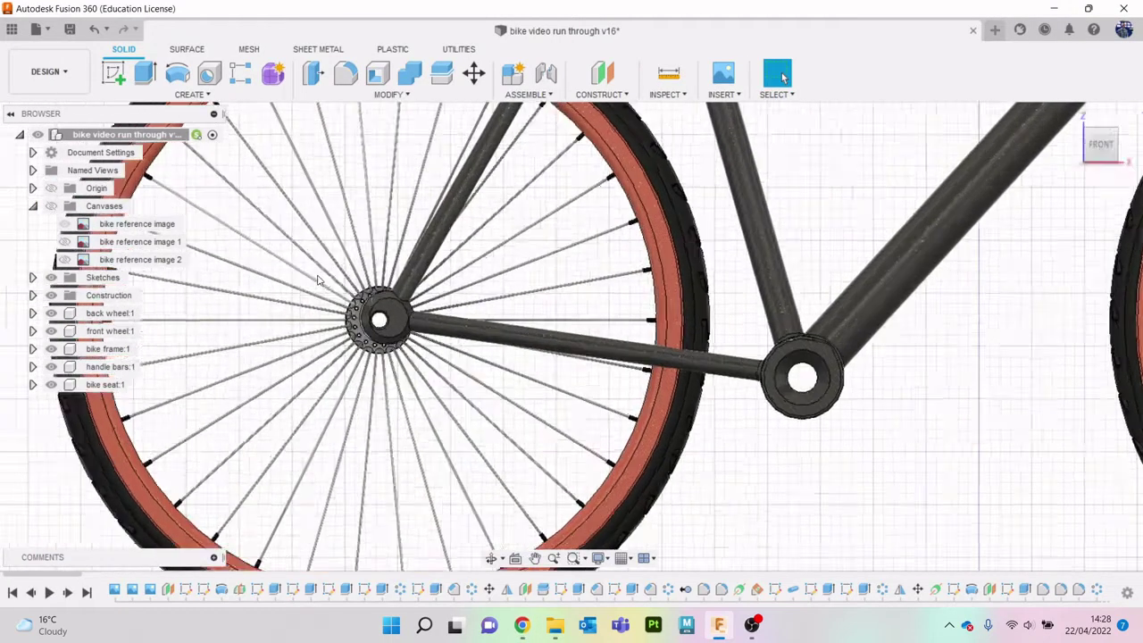
left_click_drag(1100, 159, 854, 177)
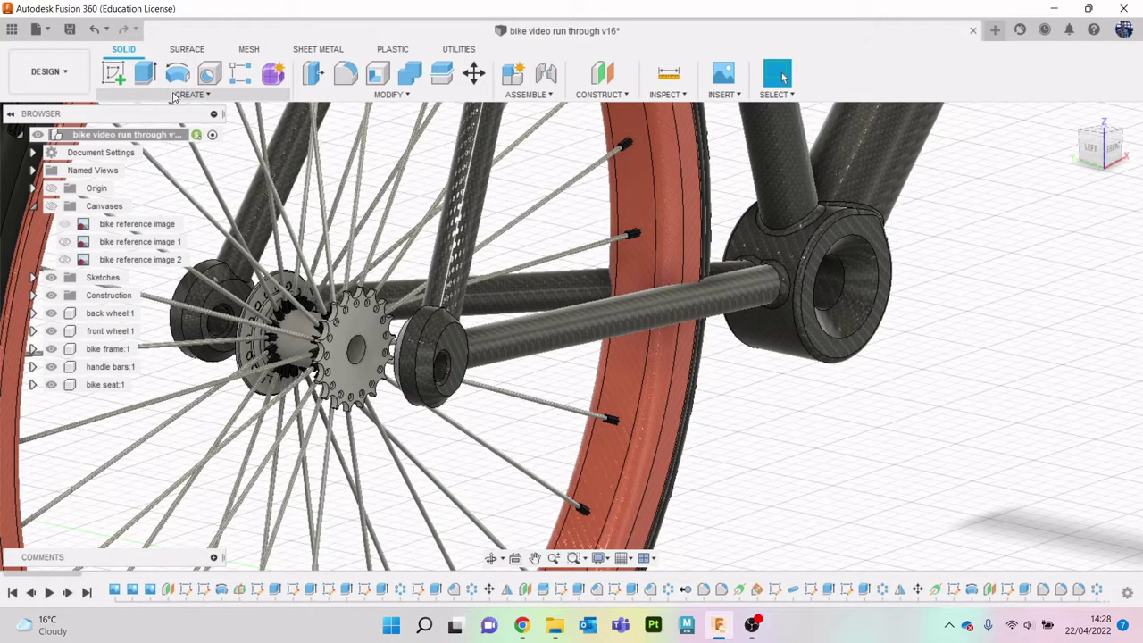
scroll(613, 380, "down", 5)
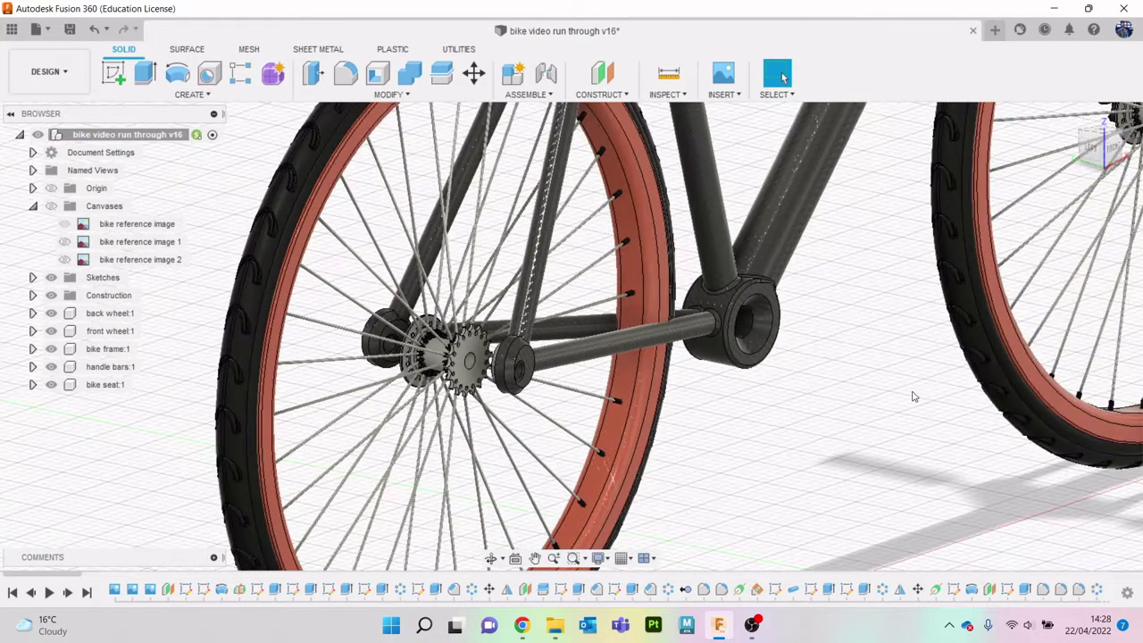
scroll(829, 345, "up", 2)
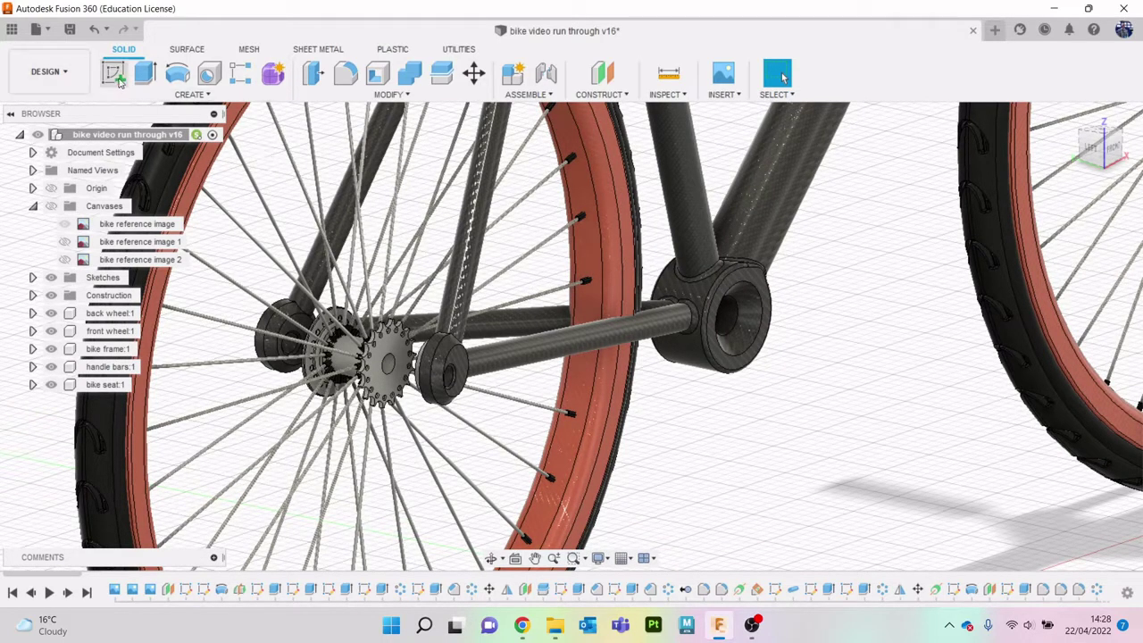
left_click(532, 634)
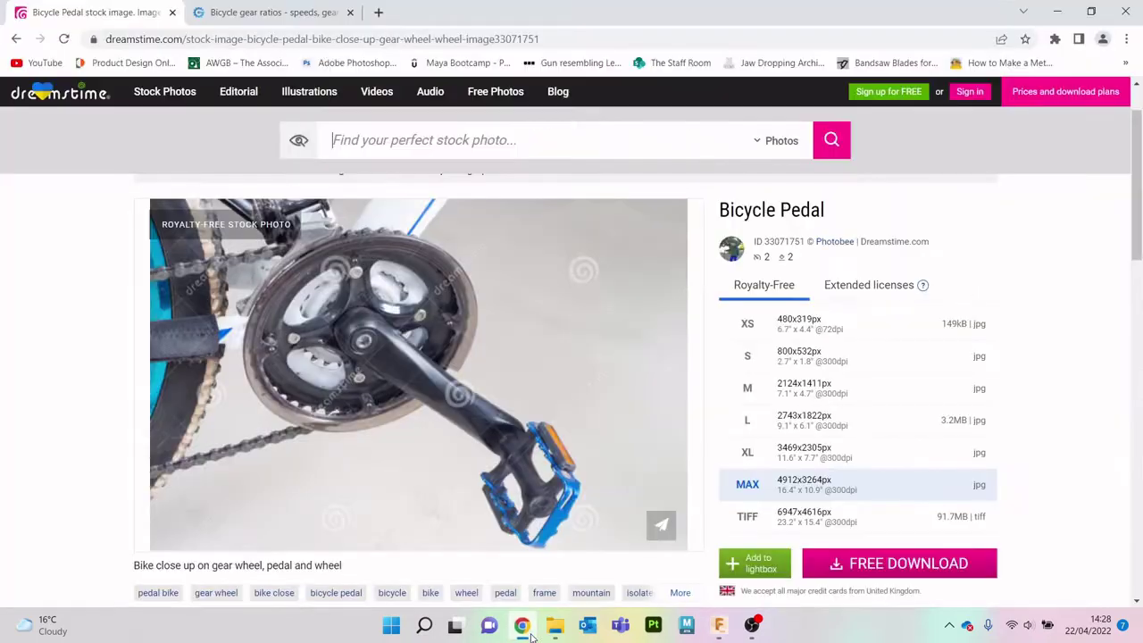
left_click(531, 636)
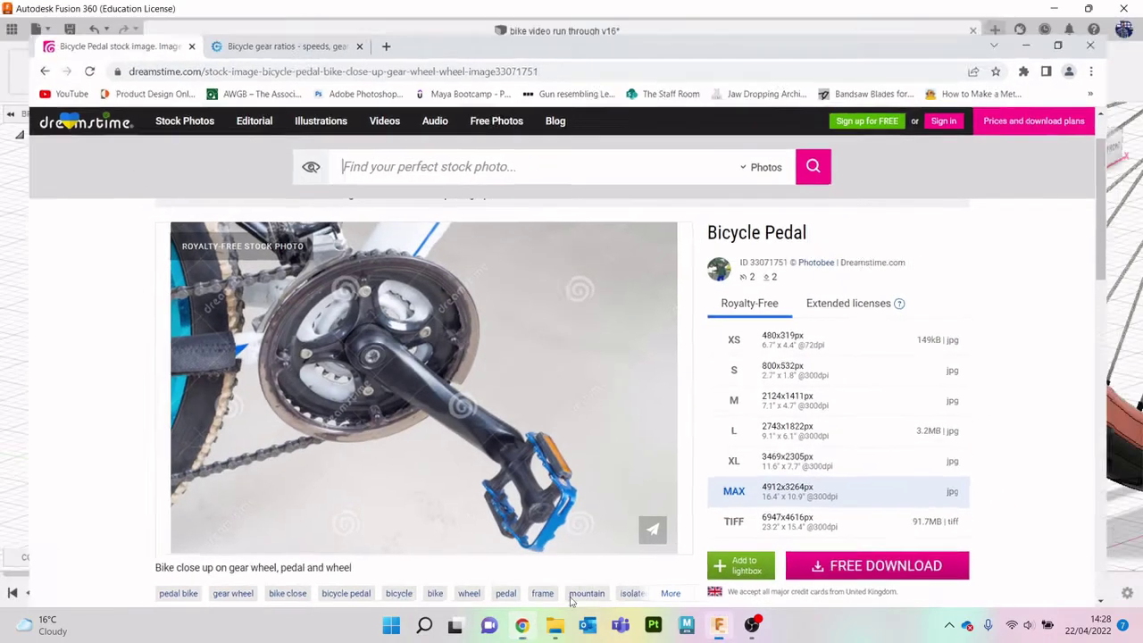
Step: Create a sketch on the bottom bracket's outer ring face and show the bike reference image canvas
left_click(114, 73)
scroll(808, 329, "up", 3)
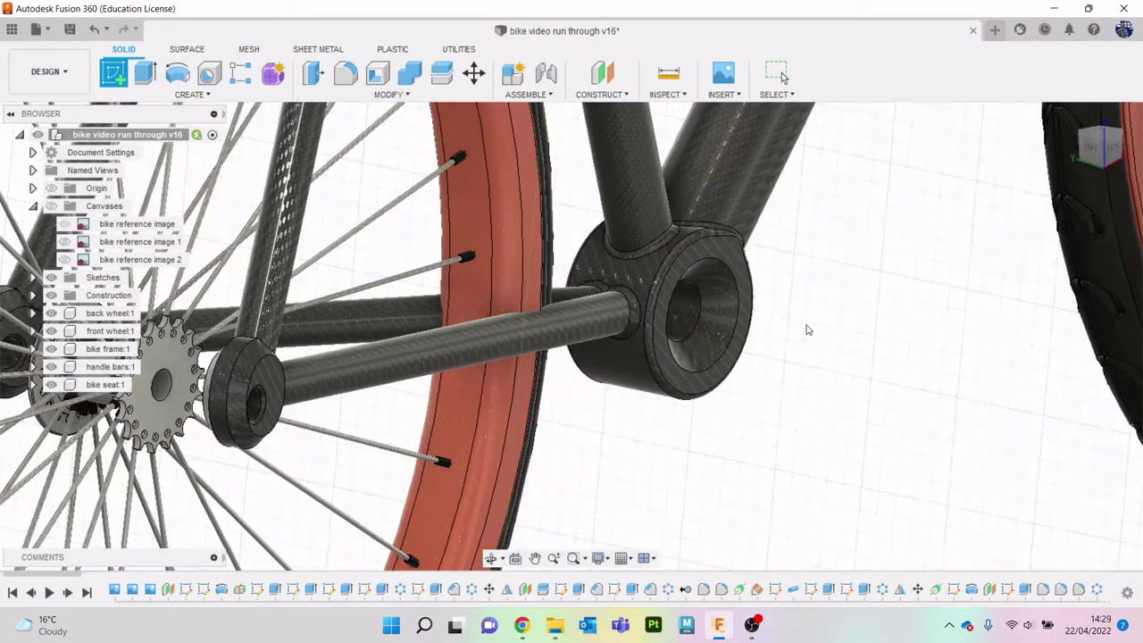
left_click(734, 261)
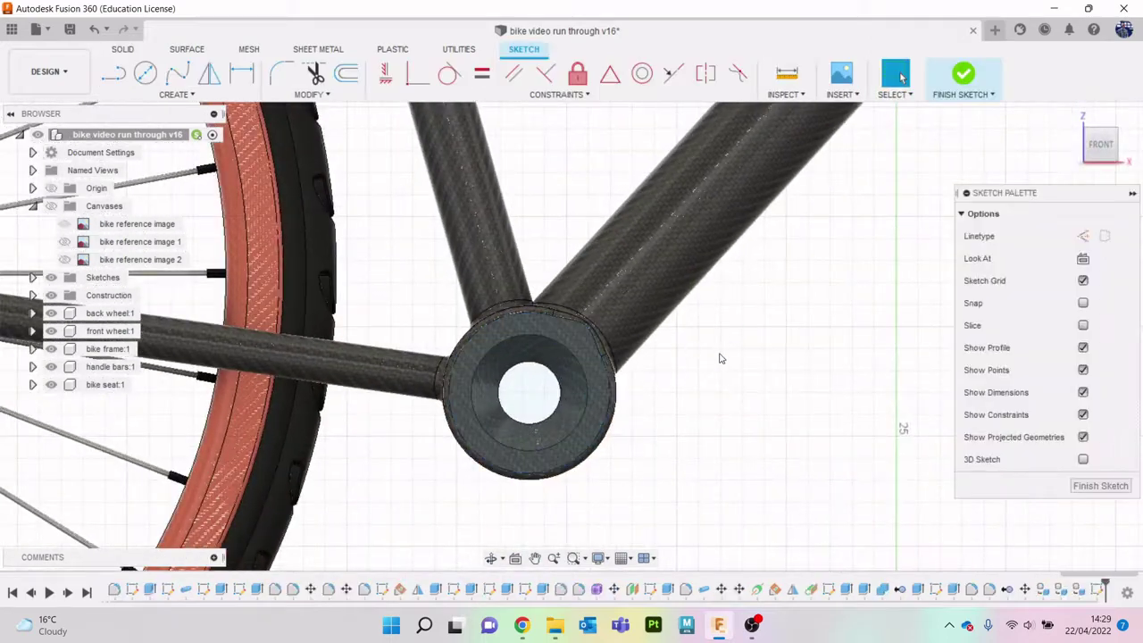
scroll(658, 414, "down", 3)
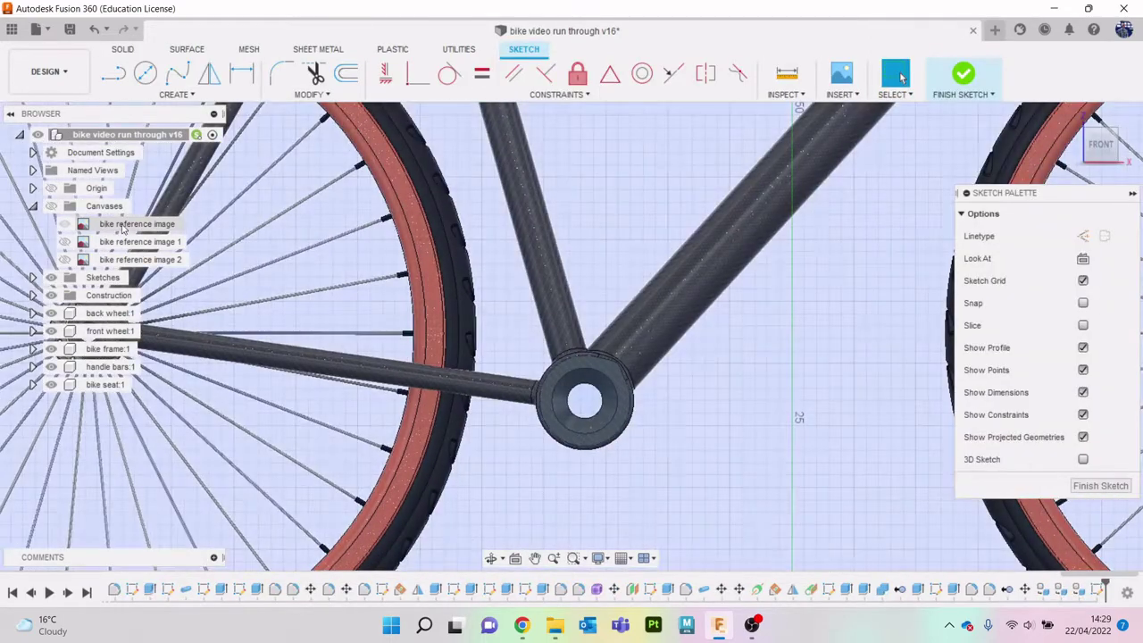
left_click(51, 206)
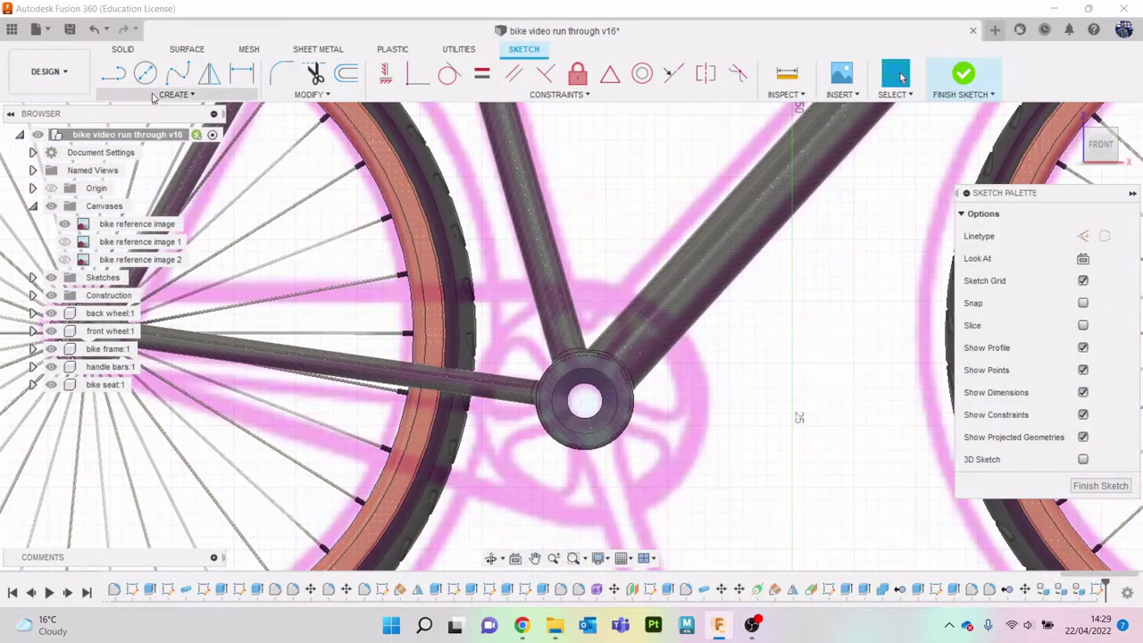
Step: Sketch a circle about 19.7 mm in diameter, centred on the bottom bracket hole and matching the canvas chainring, and finish the sketch
key("c")
scroll(616, 455, "up", 2)
scroll(610, 444, "up", 1)
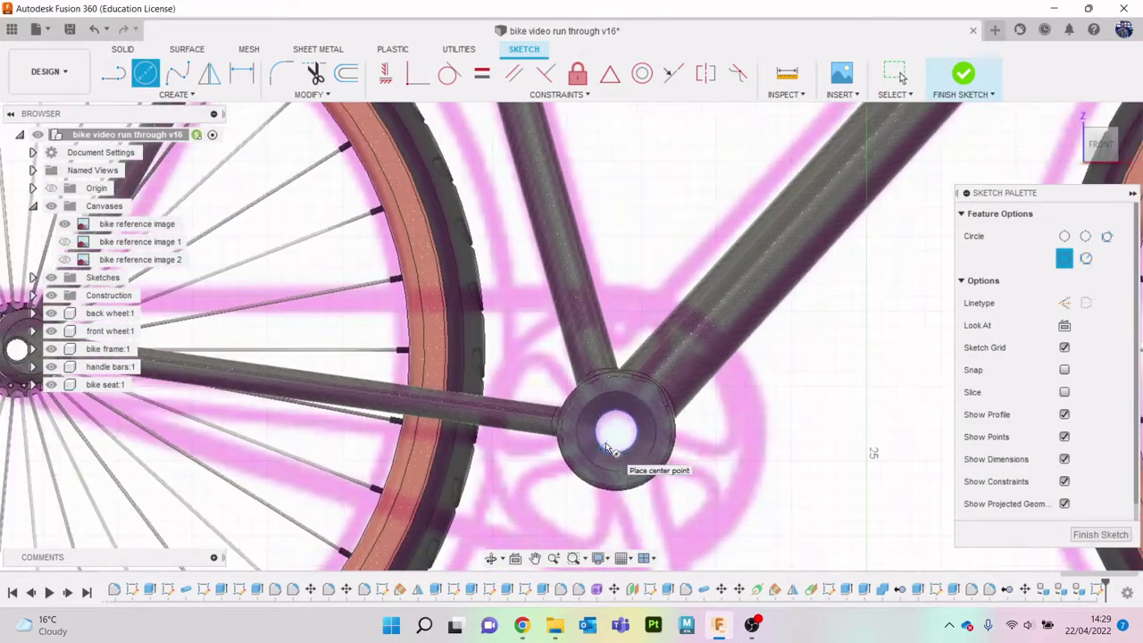
left_click(641, 443)
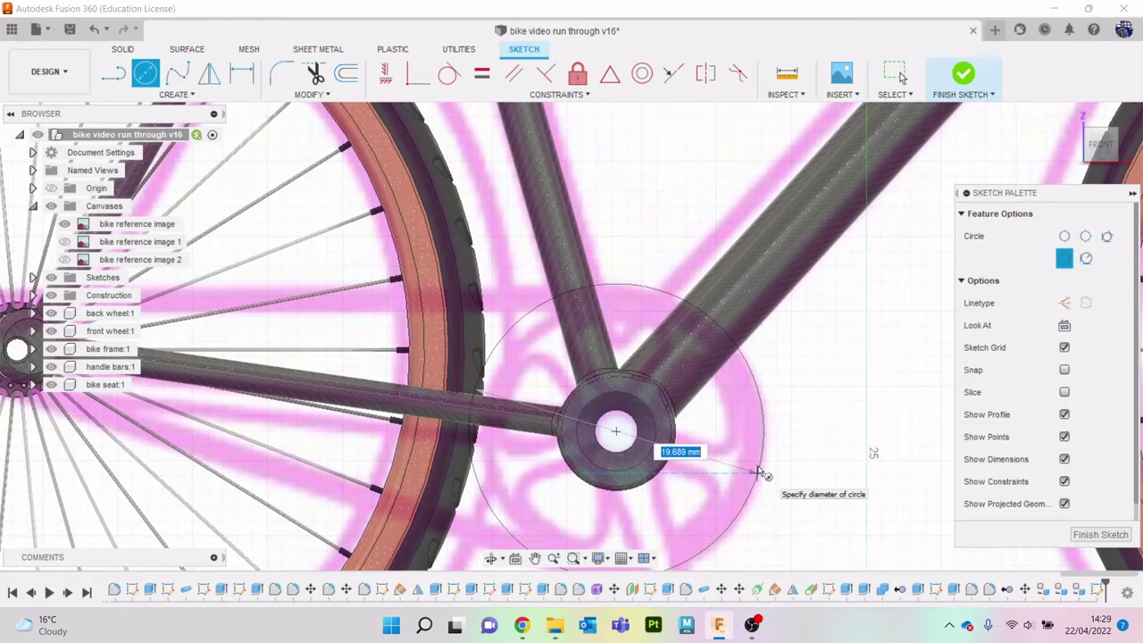
left_click(759, 471)
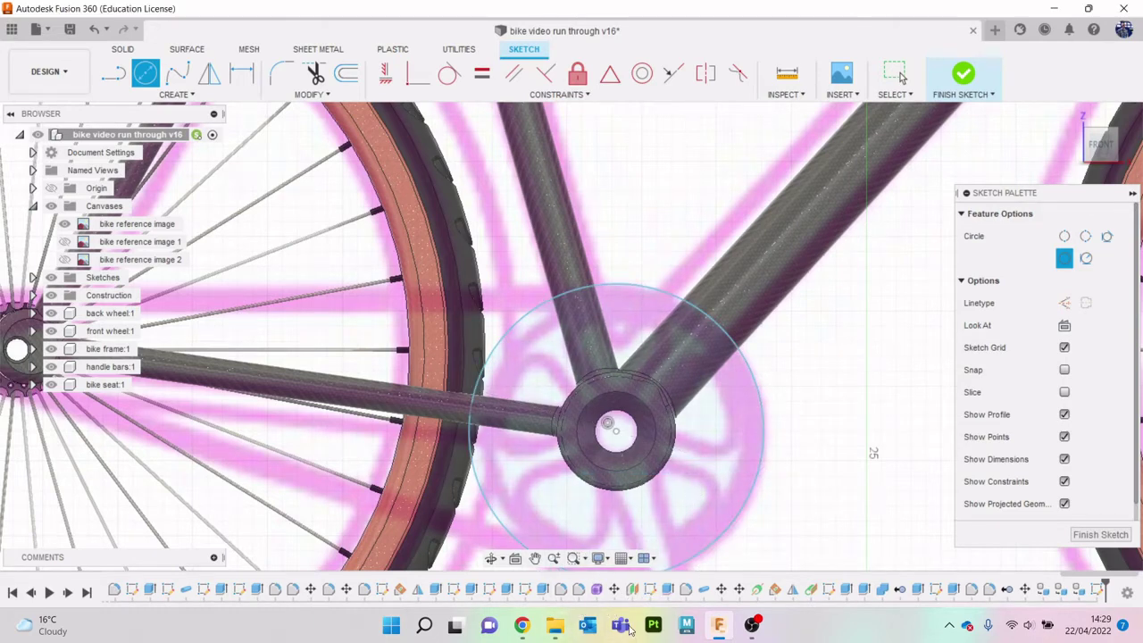
left_click(521, 625)
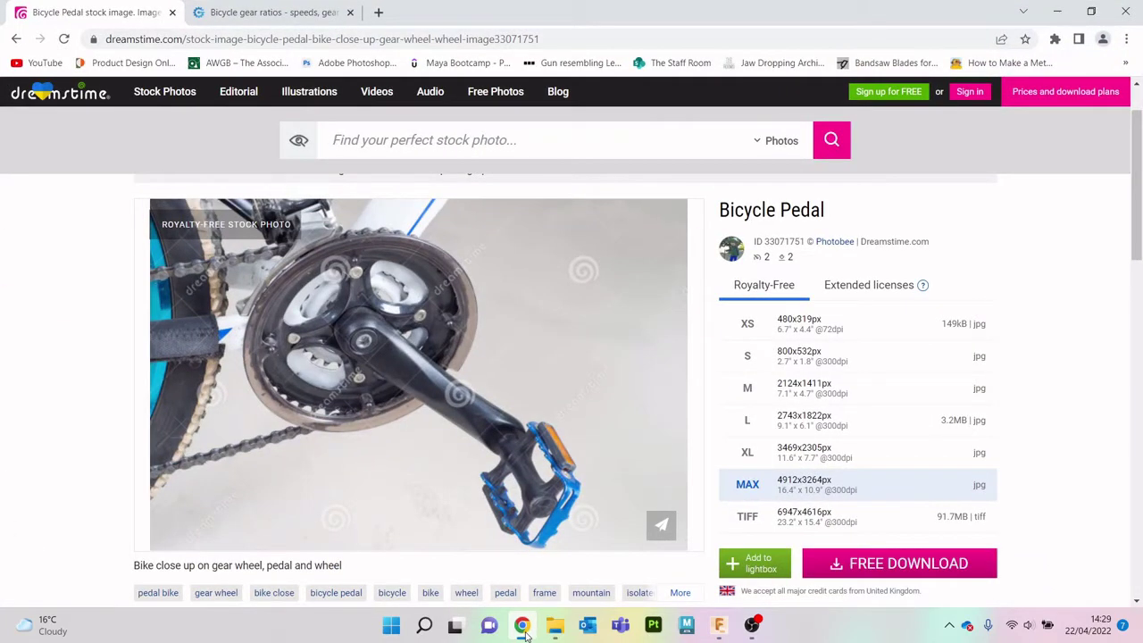
left_click(524, 630)
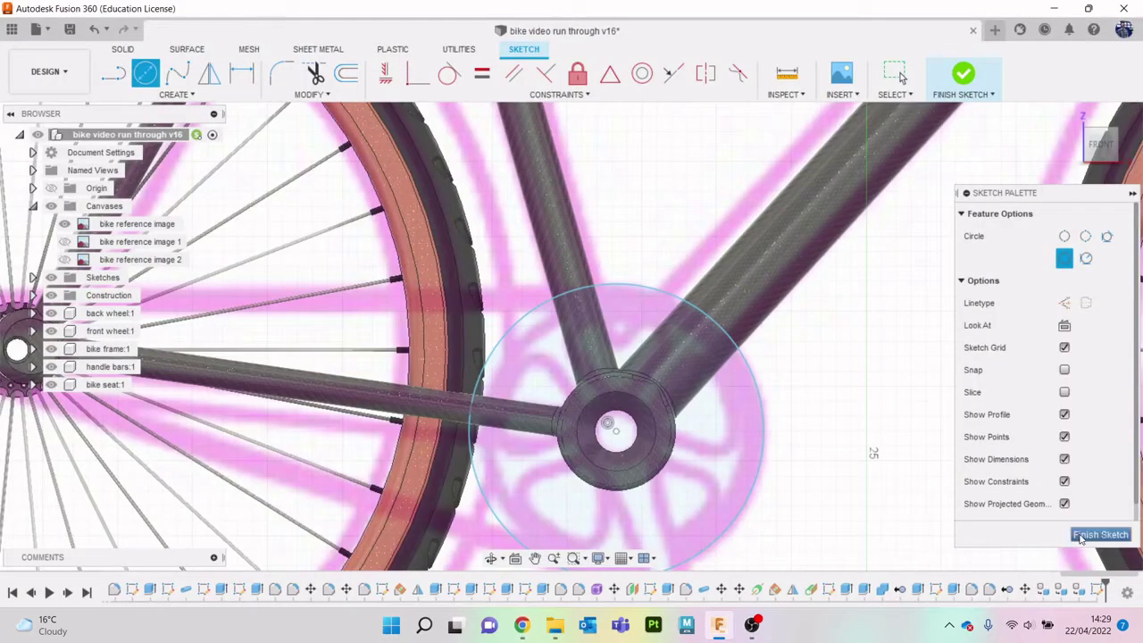
left_click(1072, 534)
Step: Select all three profiles inside the chainring circle for an extrusion, checking the selection with the bike frame temporarily hidden
left_click_drag(1111, 159, 1123, 167)
scroll(790, 368, "up", 2)
key("e")
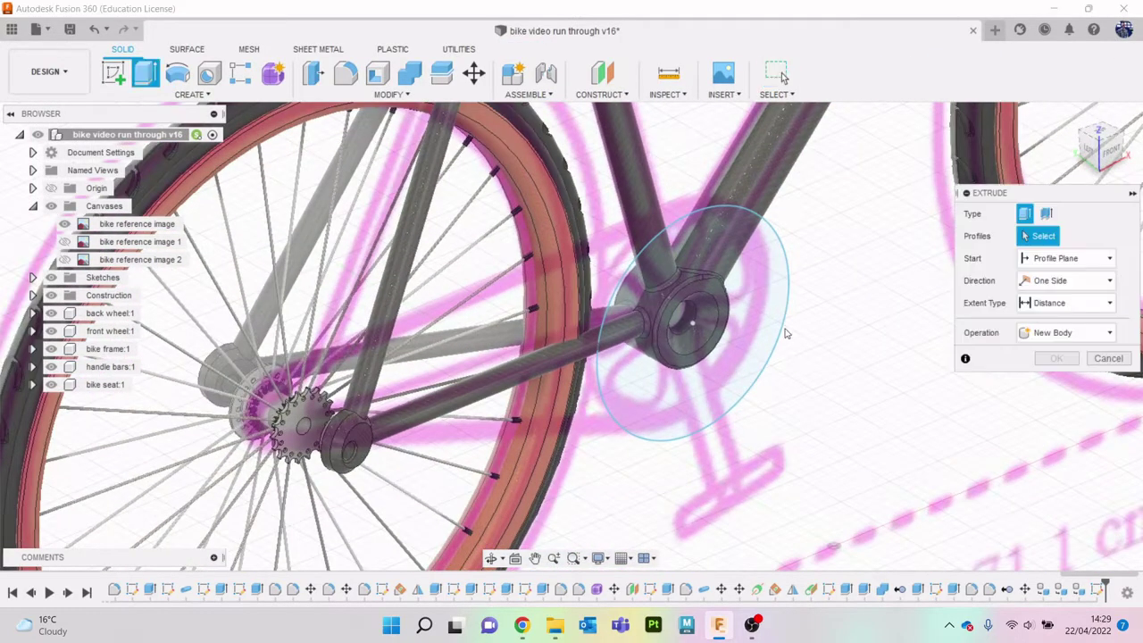
left_click(741, 321)
scroll(741, 322, "up", 4)
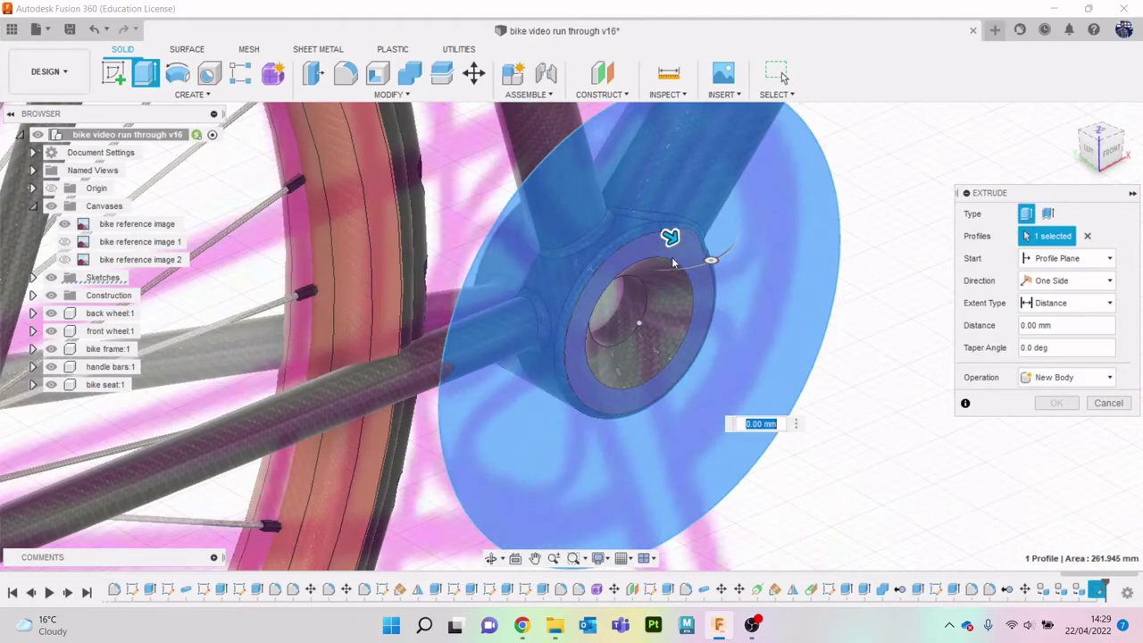
left_click(672, 252)
left_click(685, 317)
scroll(705, 270, "up", 5)
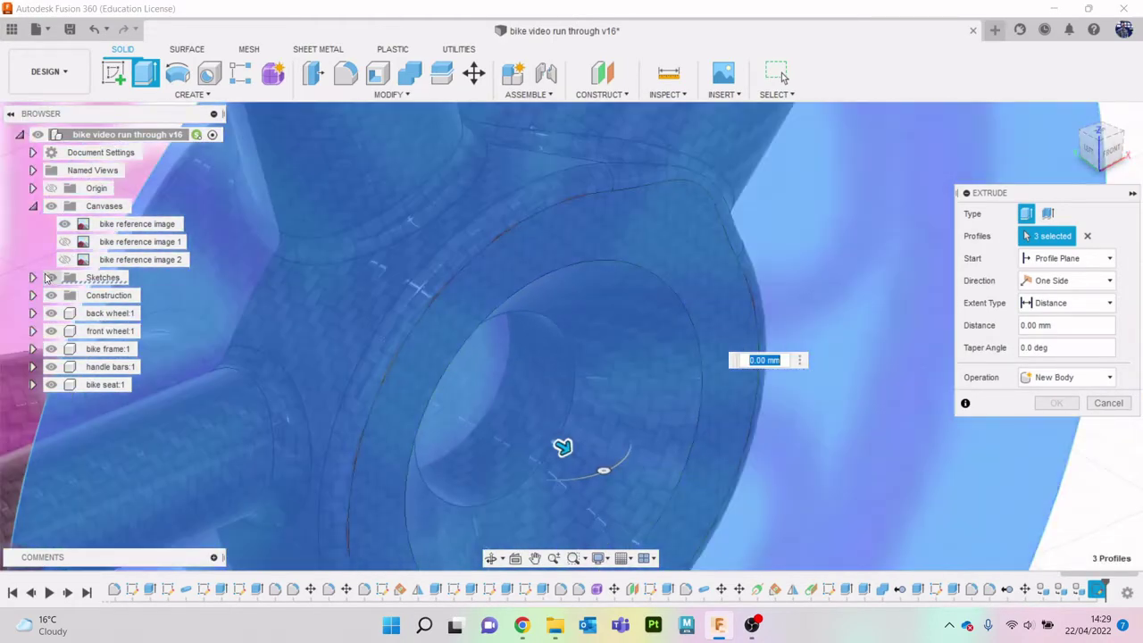
left_click(52, 349)
scroll(593, 311, "down", 6)
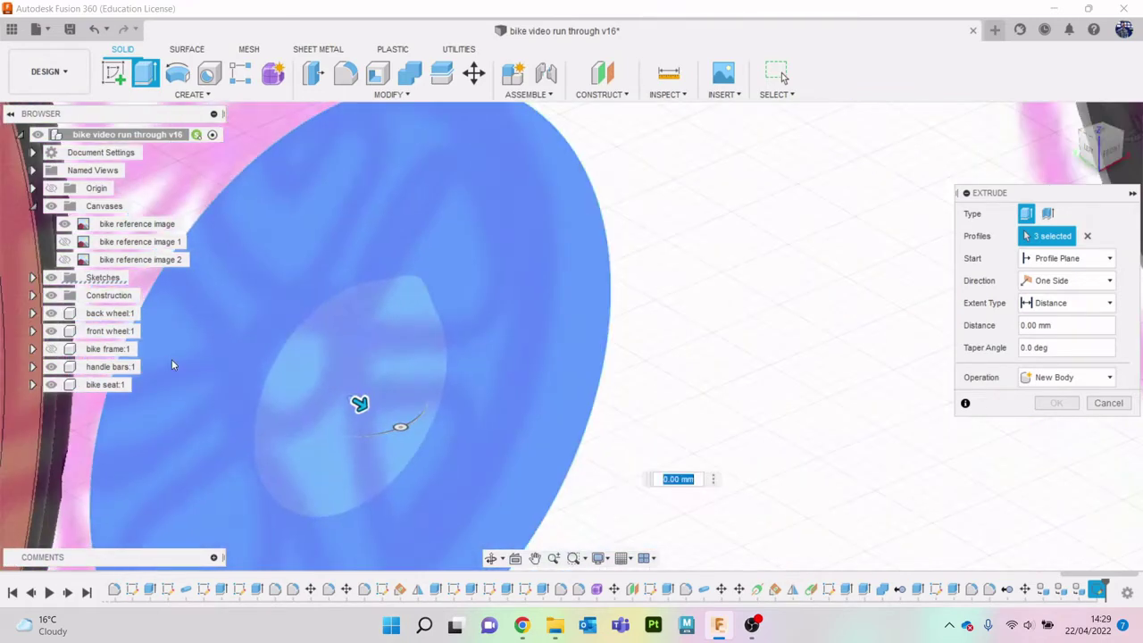
middle_click_drag(379, 345, 607, 309)
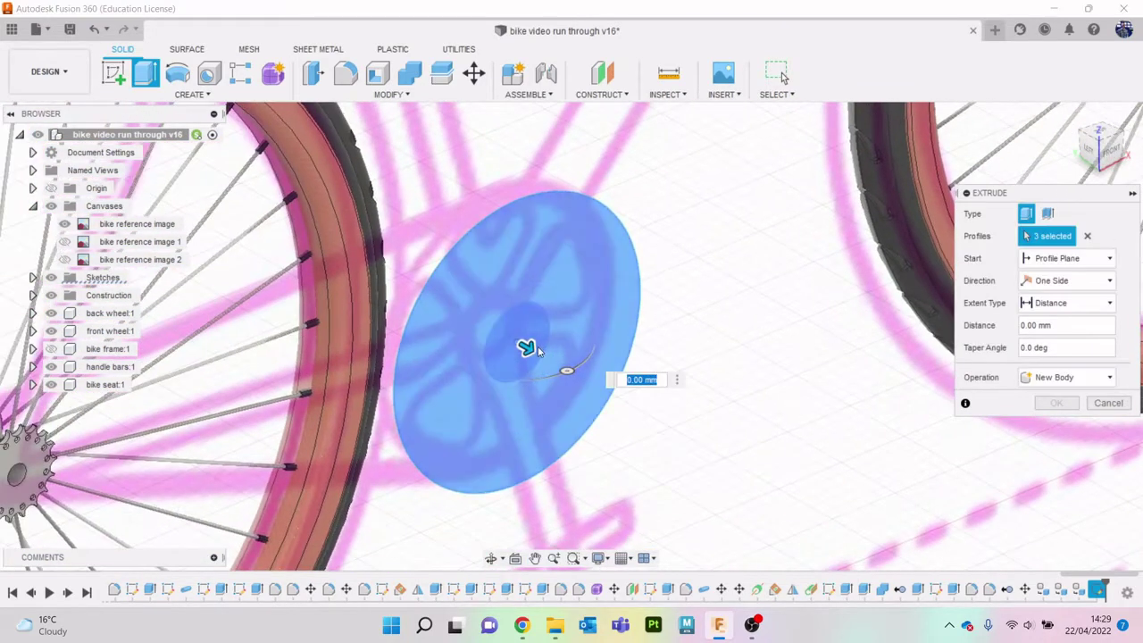
left_click(52, 349)
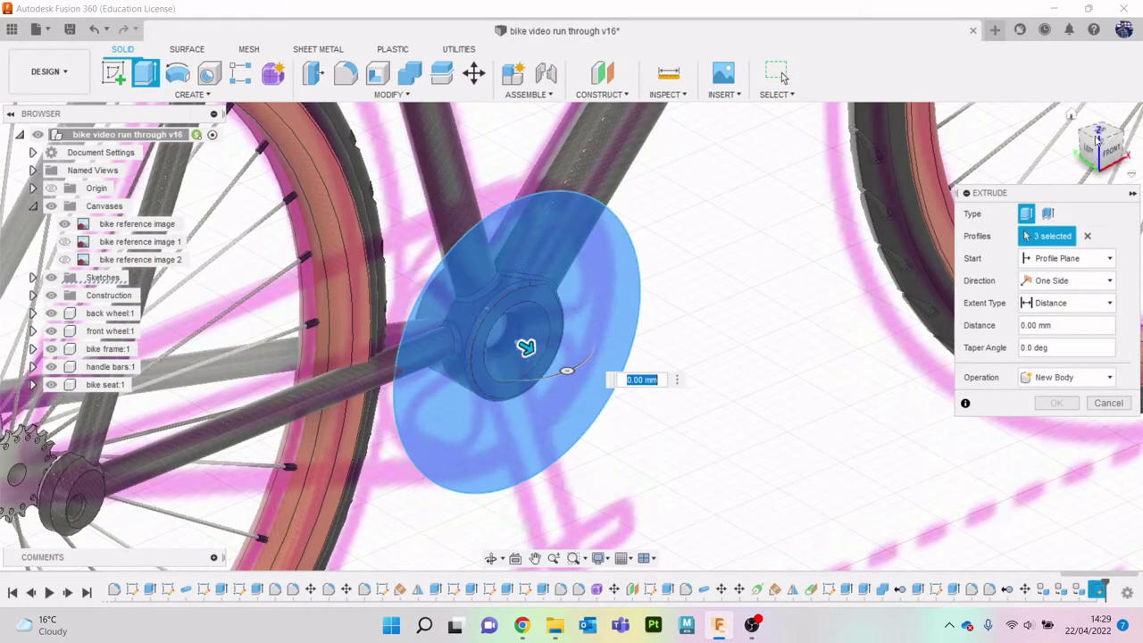
Step: Extrude the three chainring profiles 1.046 mm outward as a new body, with the bike frame hidden
left_click(1097, 156)
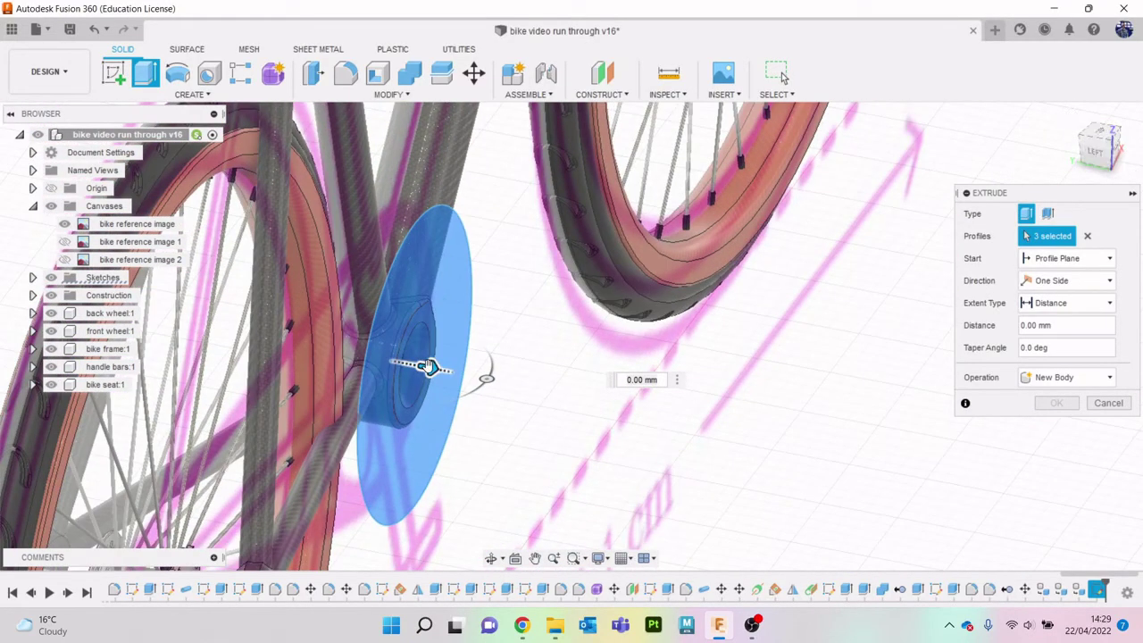
left_click_drag(428, 367, 452, 371)
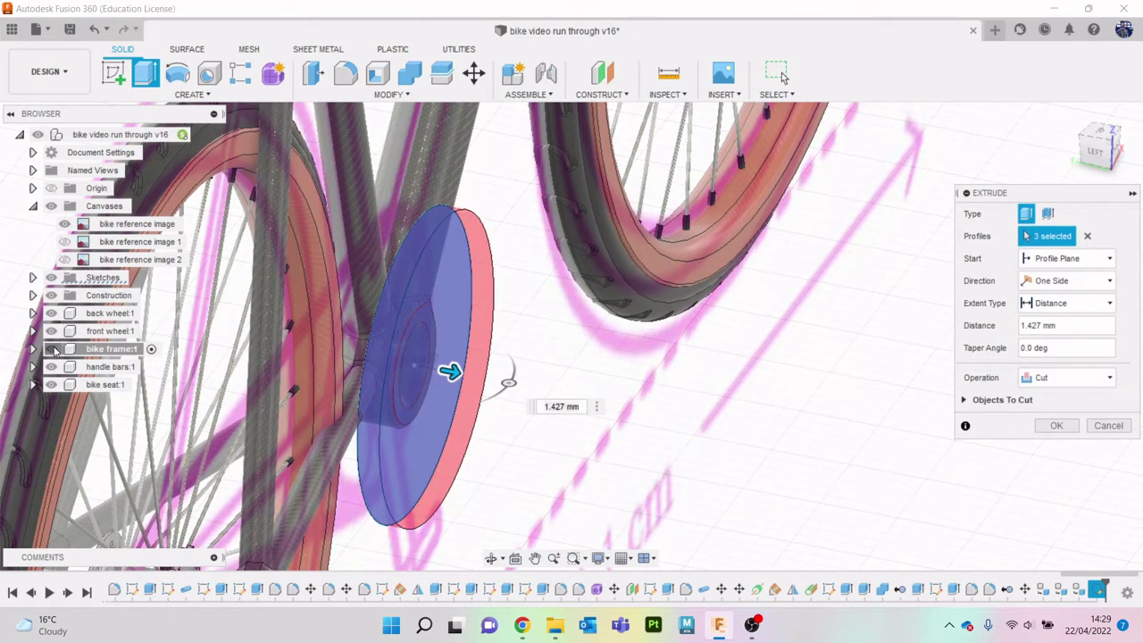
left_click(51, 348)
left_click_drag(451, 373, 444, 373)
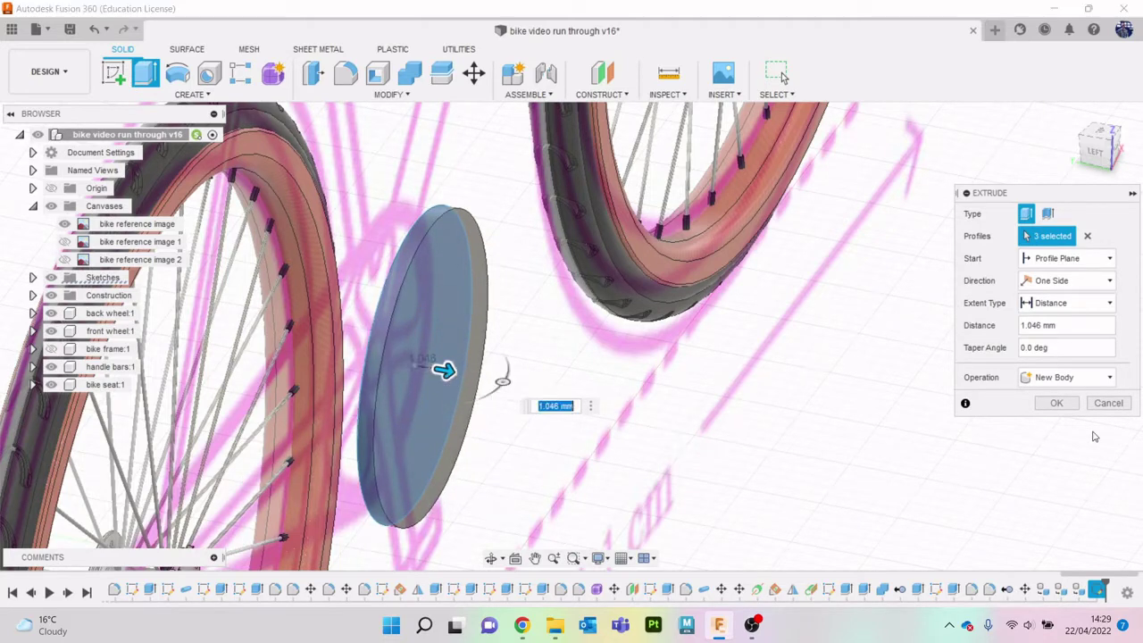
left_click(1056, 403)
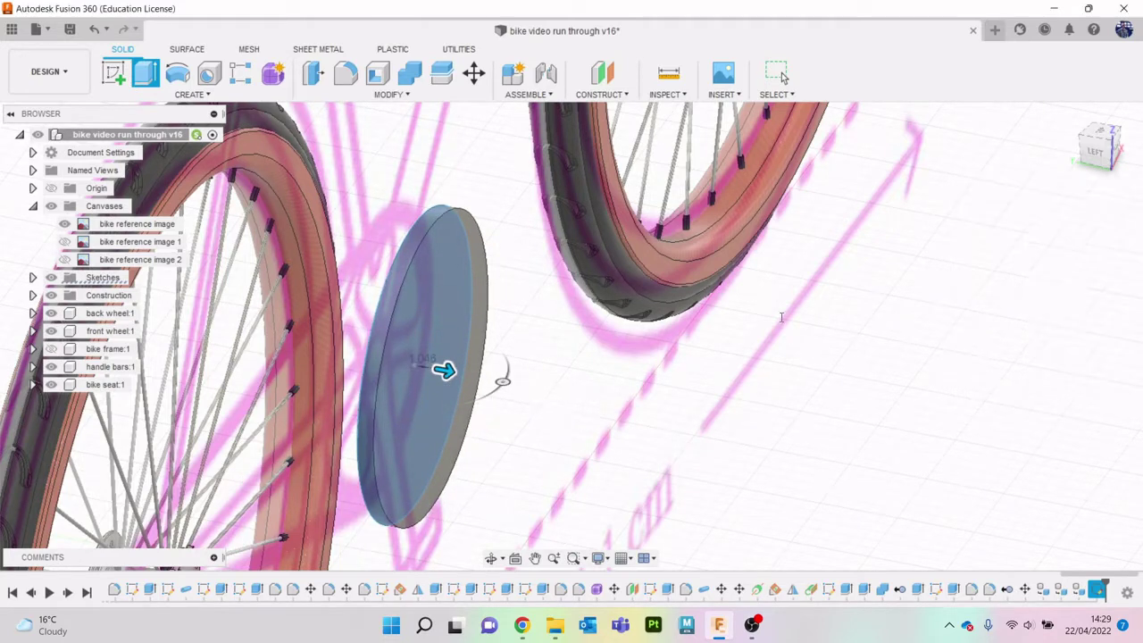
Step: Examine the extruded disc against the canvas chainring from the front and check the bicycle pedal photo in the web browser
scroll(531, 325, "down", 3)
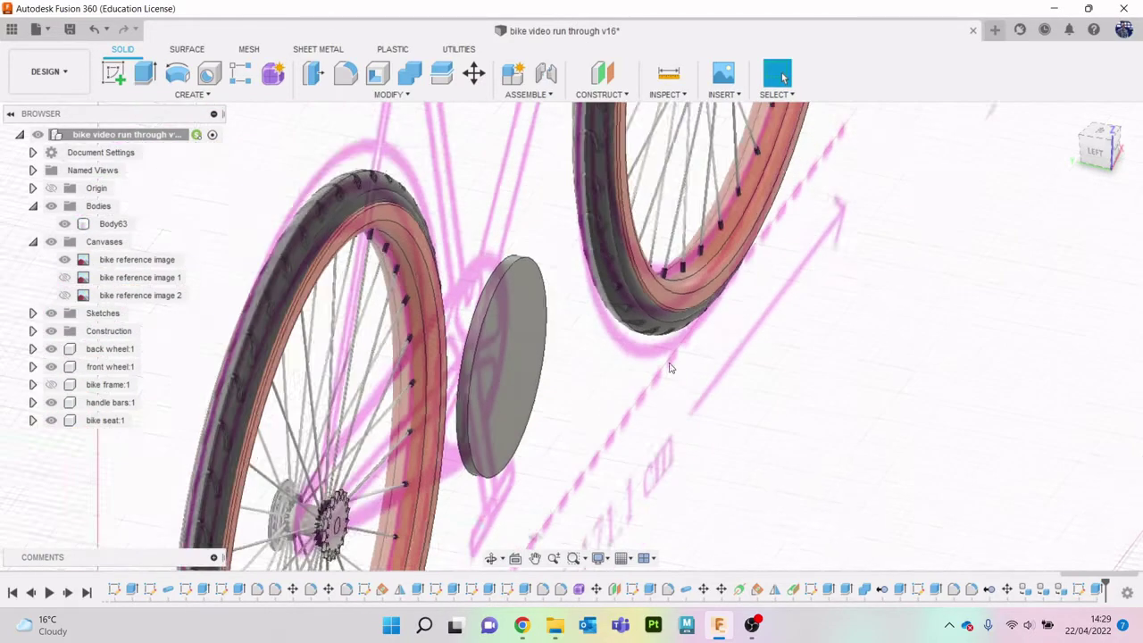
left_click(1099, 150)
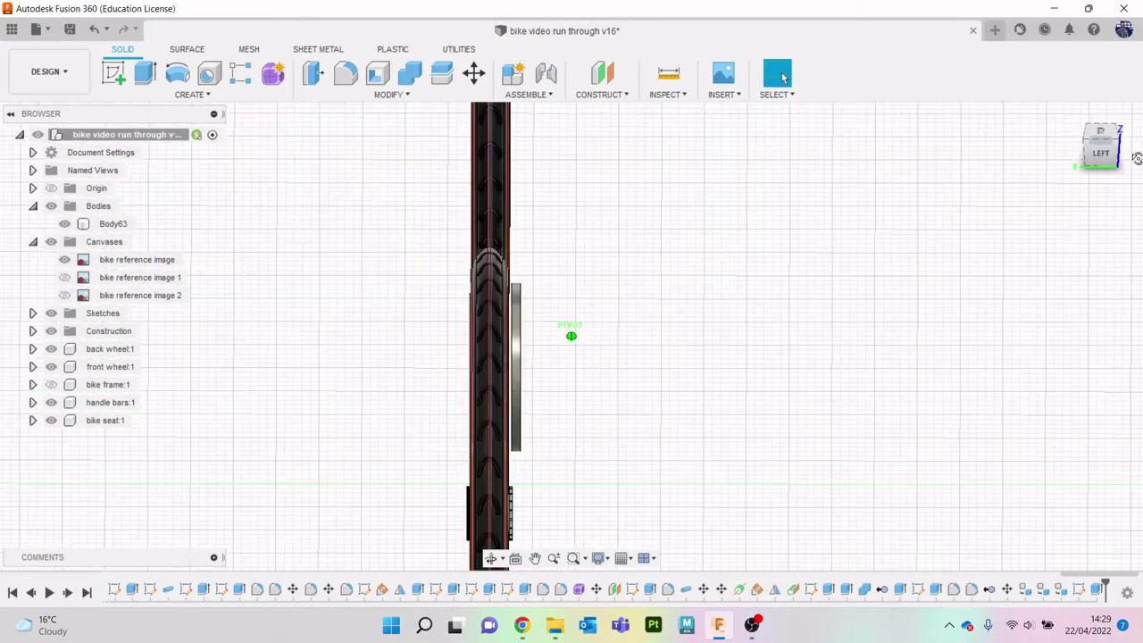
left_click(1135, 158)
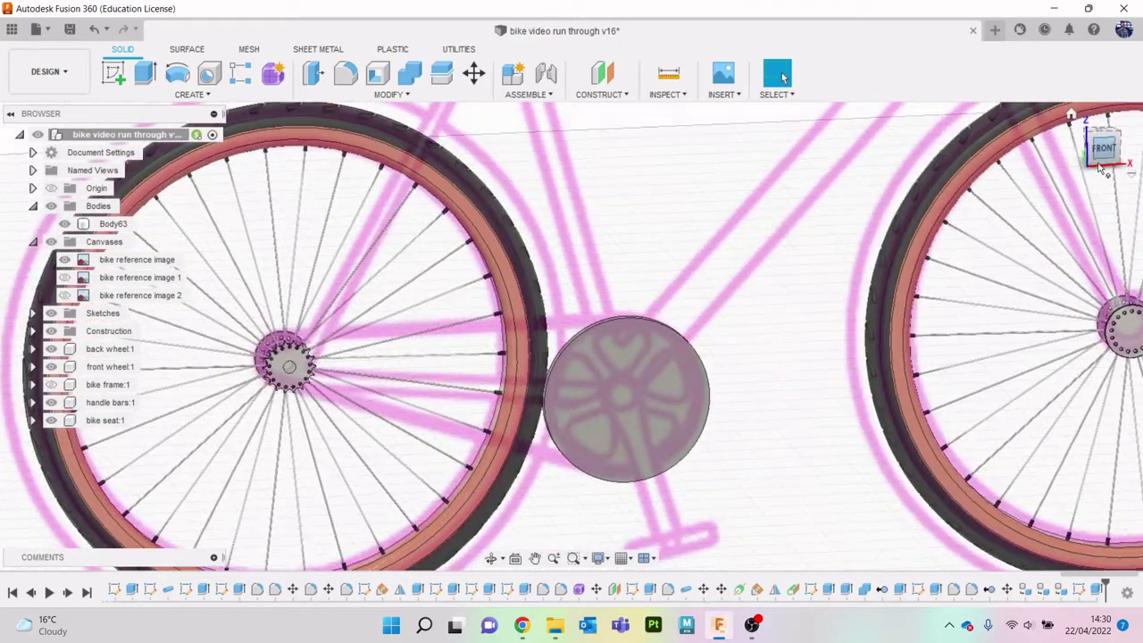
scroll(670, 428, "up", 4)
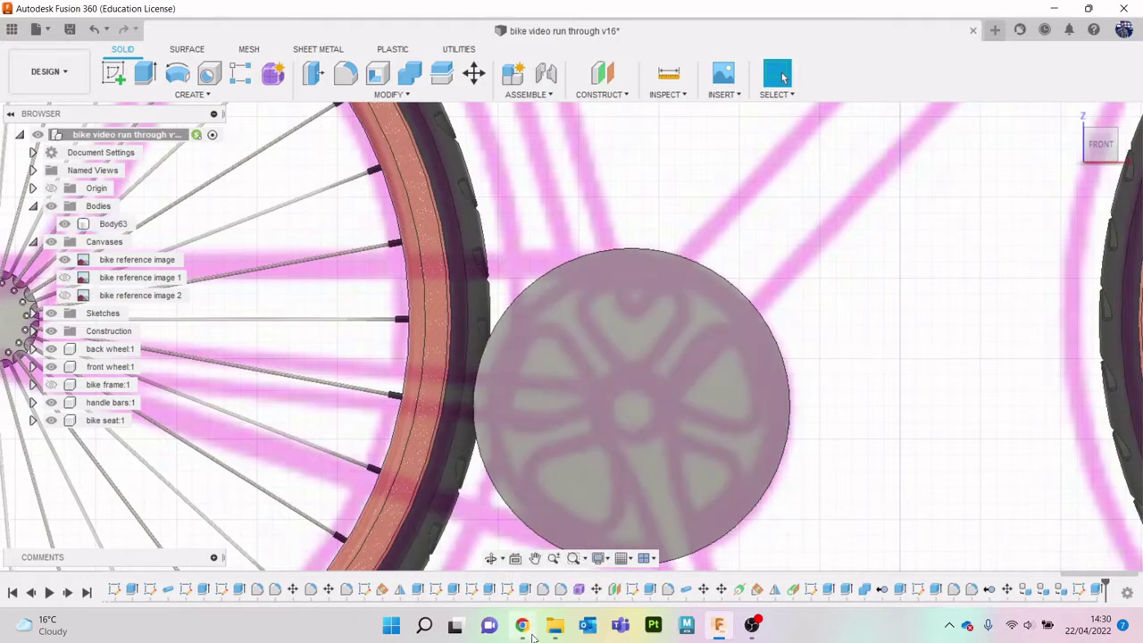
left_click(523, 625)
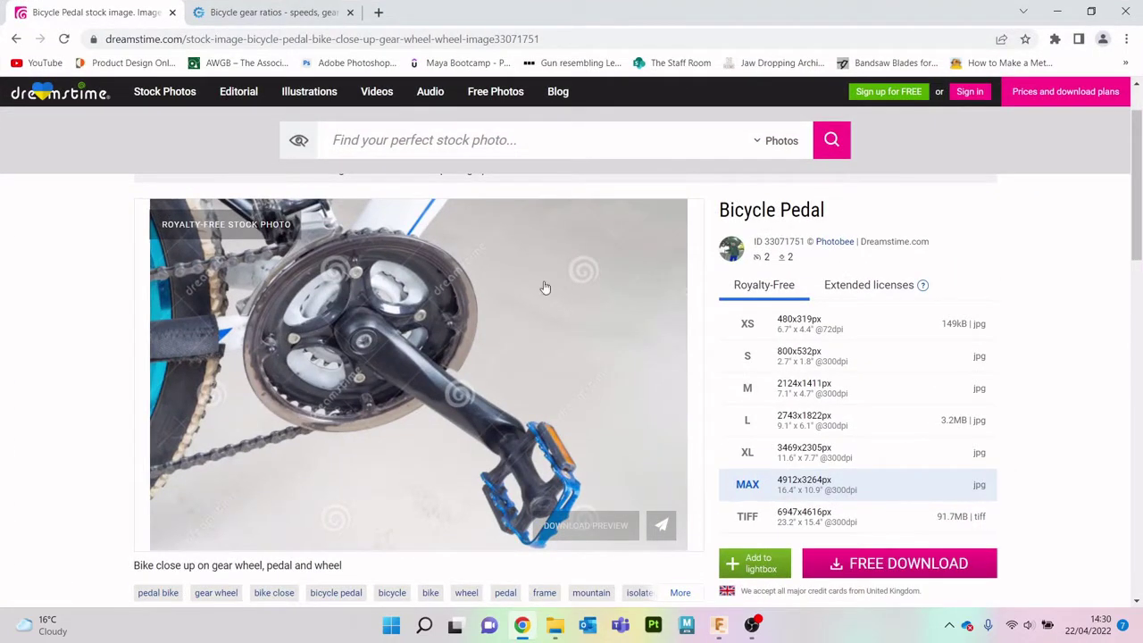
left_click(1057, 11)
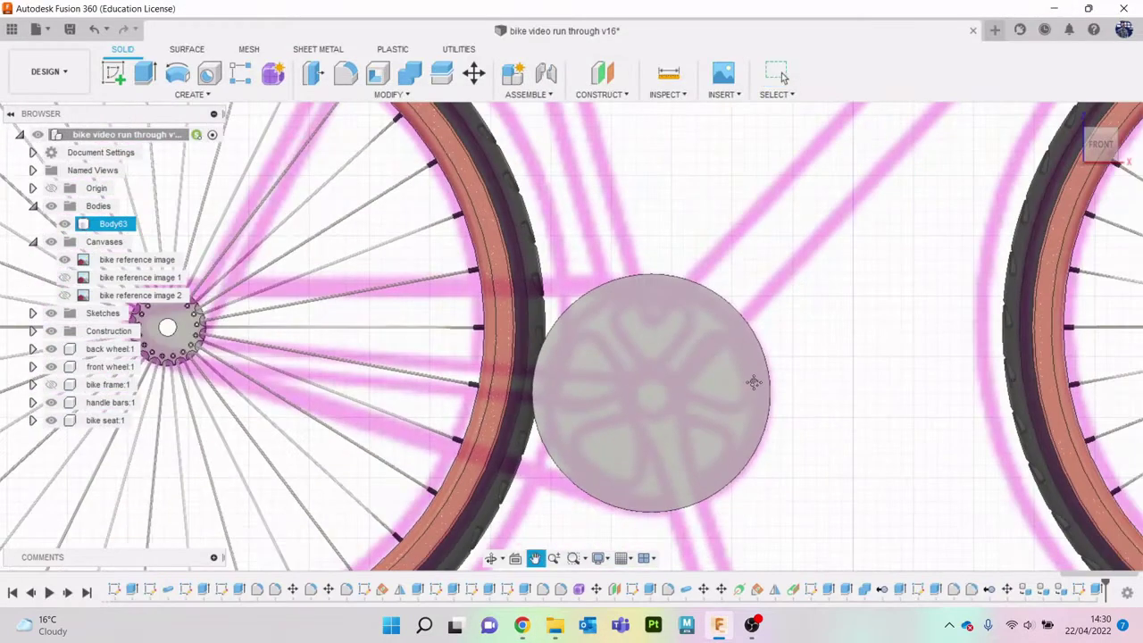
Step: Create a sketch on the disc's front face and draw a small circle centred on the topmost point of its edge
middle_click_drag(754, 383, 731, 344)
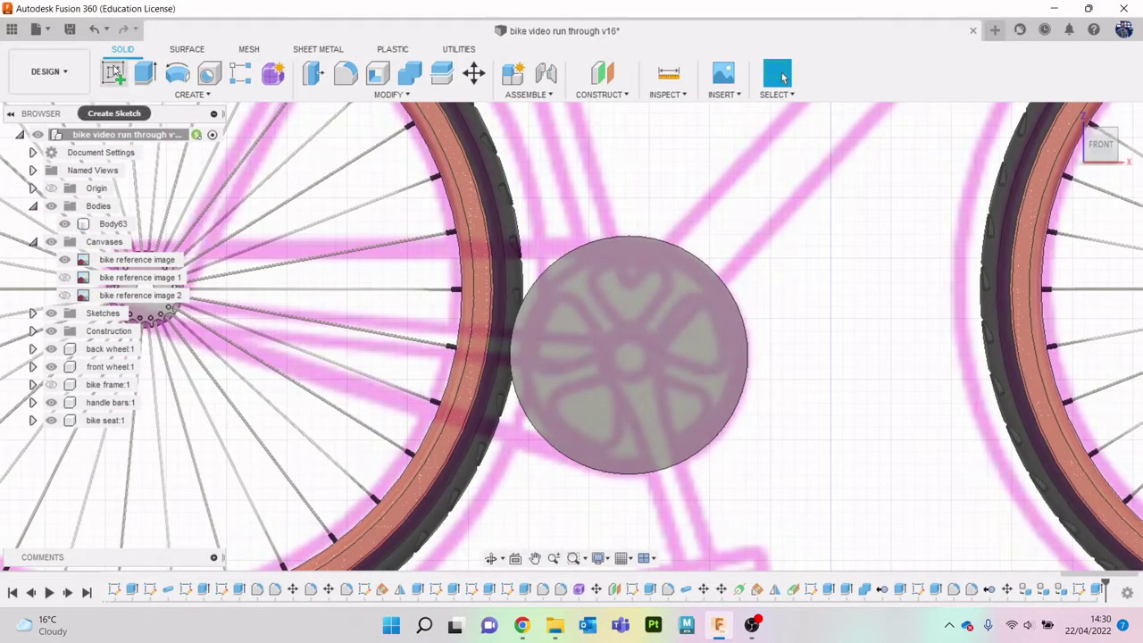
left_click(112, 223)
middle_click_drag(683, 262, 666, 273)
key("c")
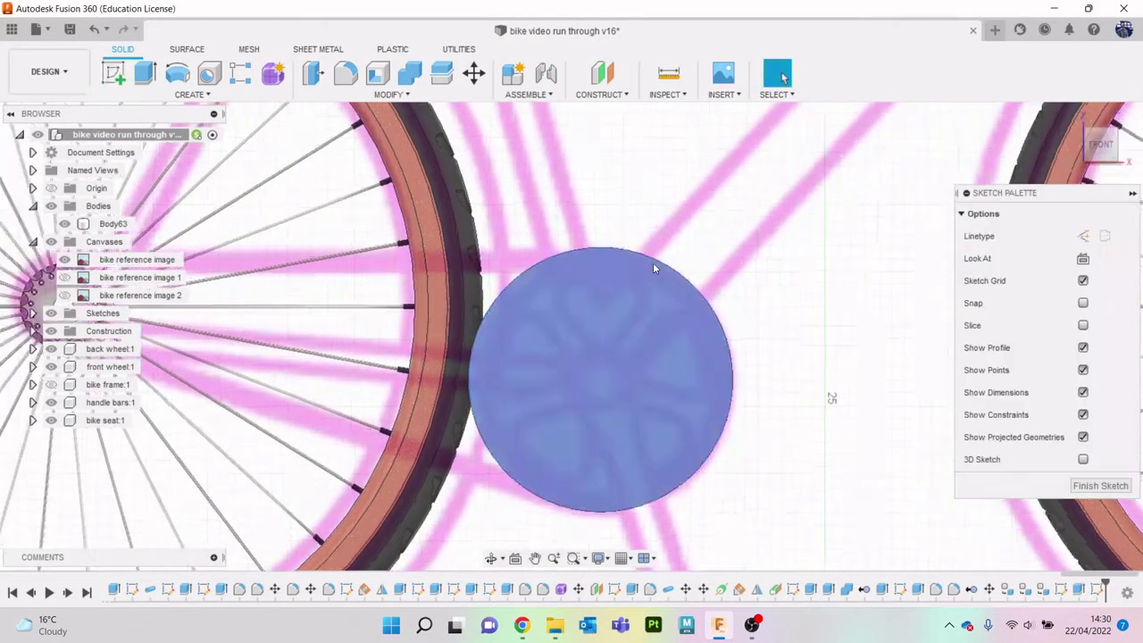
left_click(652, 262)
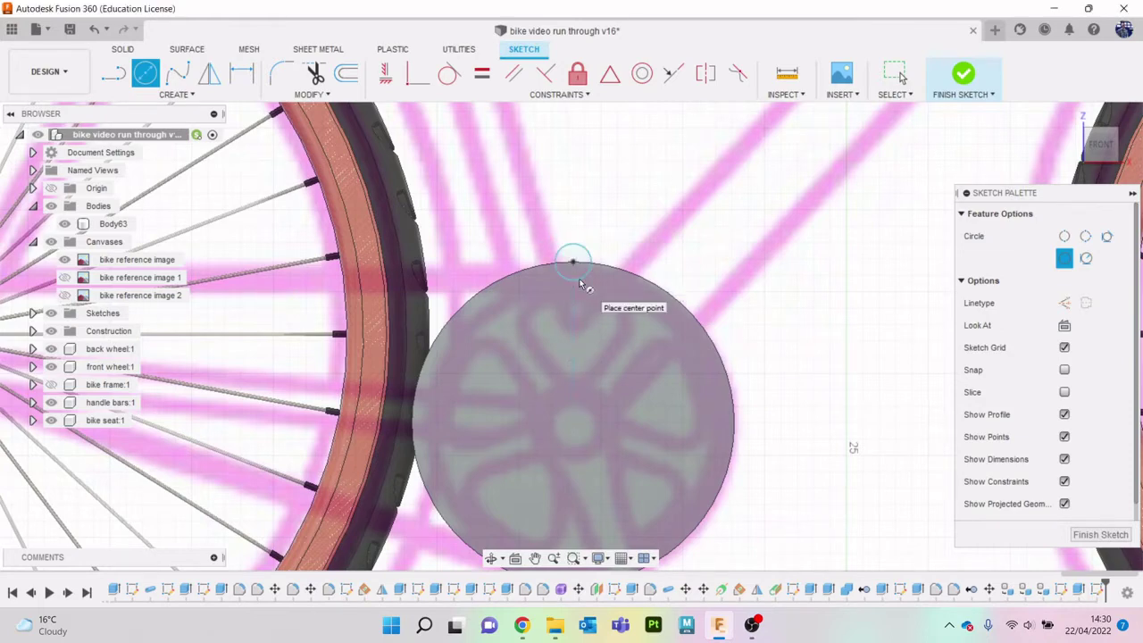
Step: Extrude both halves of the small circle -1.046 mm as a cut to notch the disc's edge
key("e")
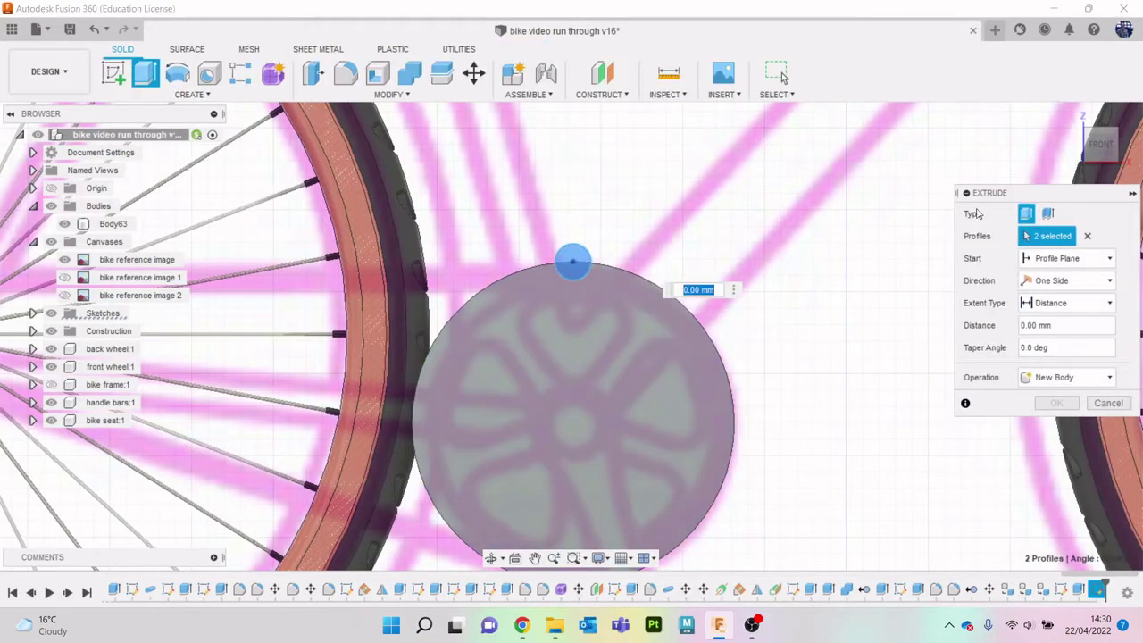
left_click(1106, 143)
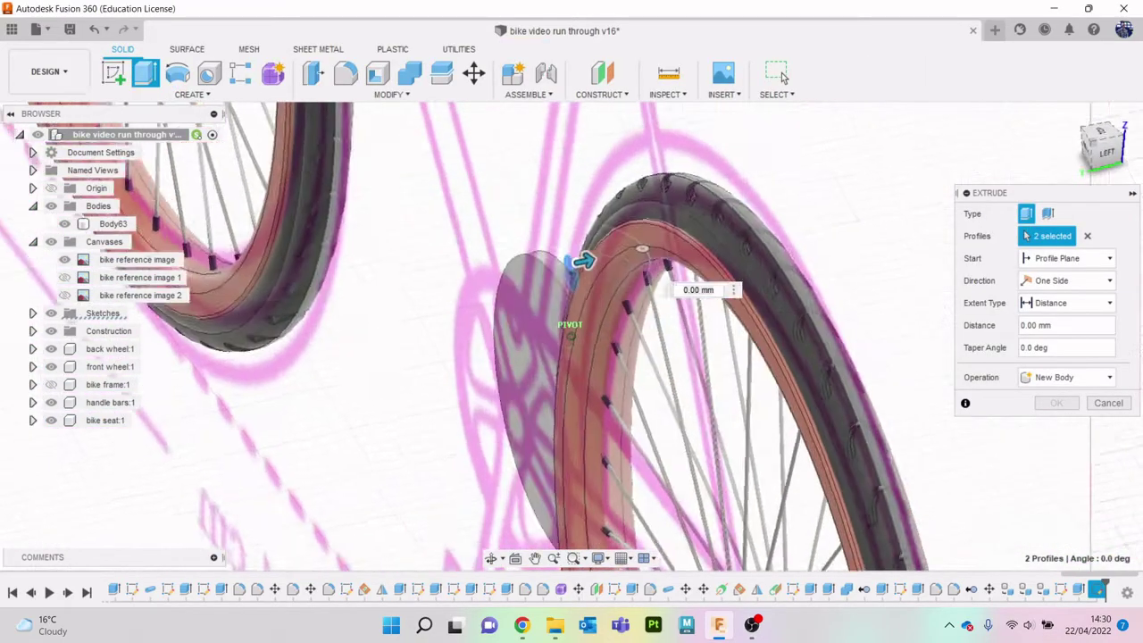
left_click_drag(583, 261, 542, 270)
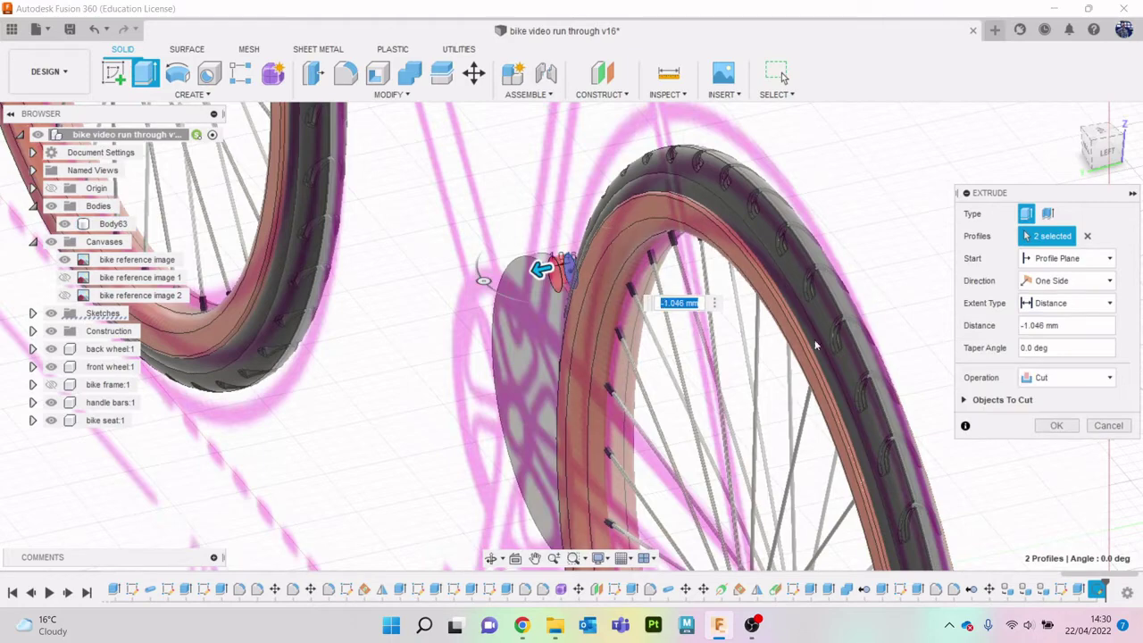
left_click(1056, 426)
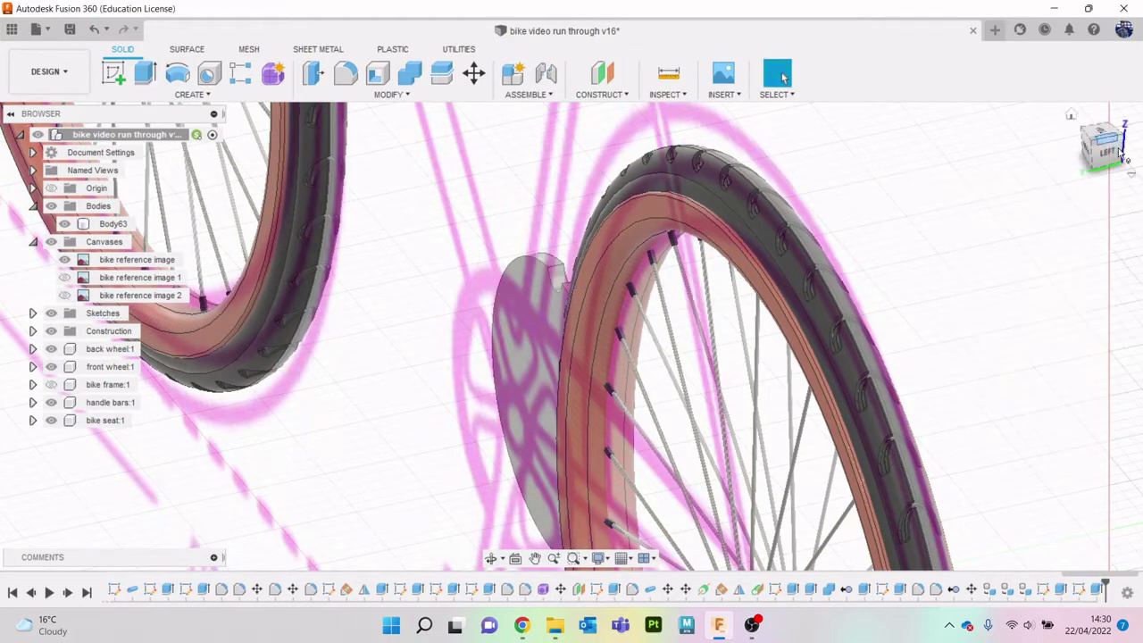
Step: Set up a circular pattern of type Features with the notch cut as the object and the disc's outer edge as the axis
left_click(1121, 153)
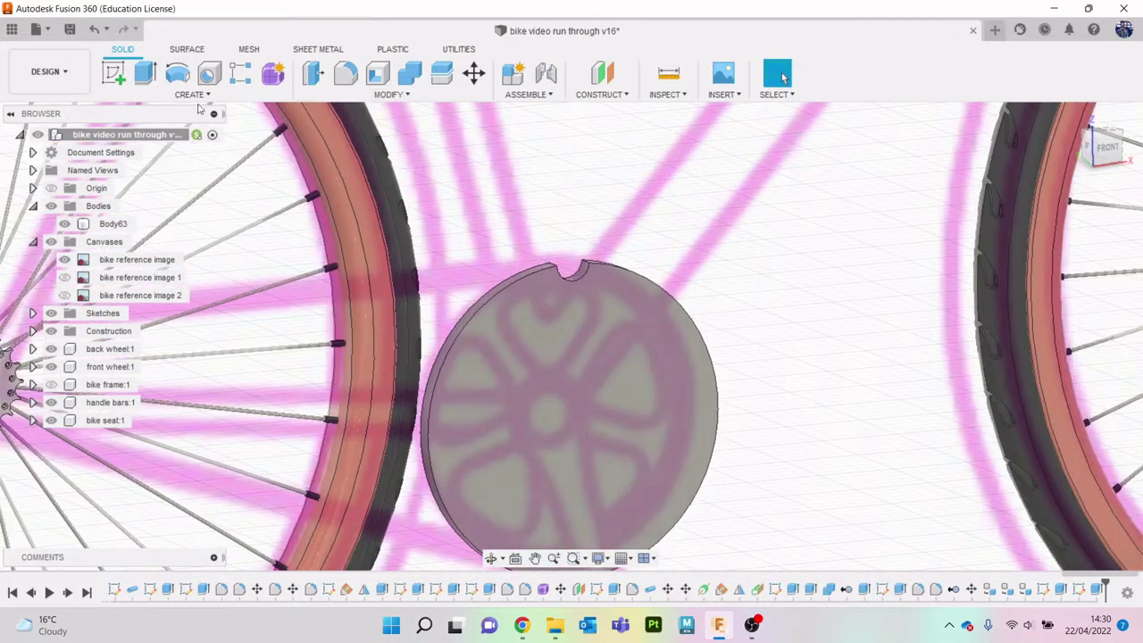
left_click(194, 95)
mouse_move(163, 433)
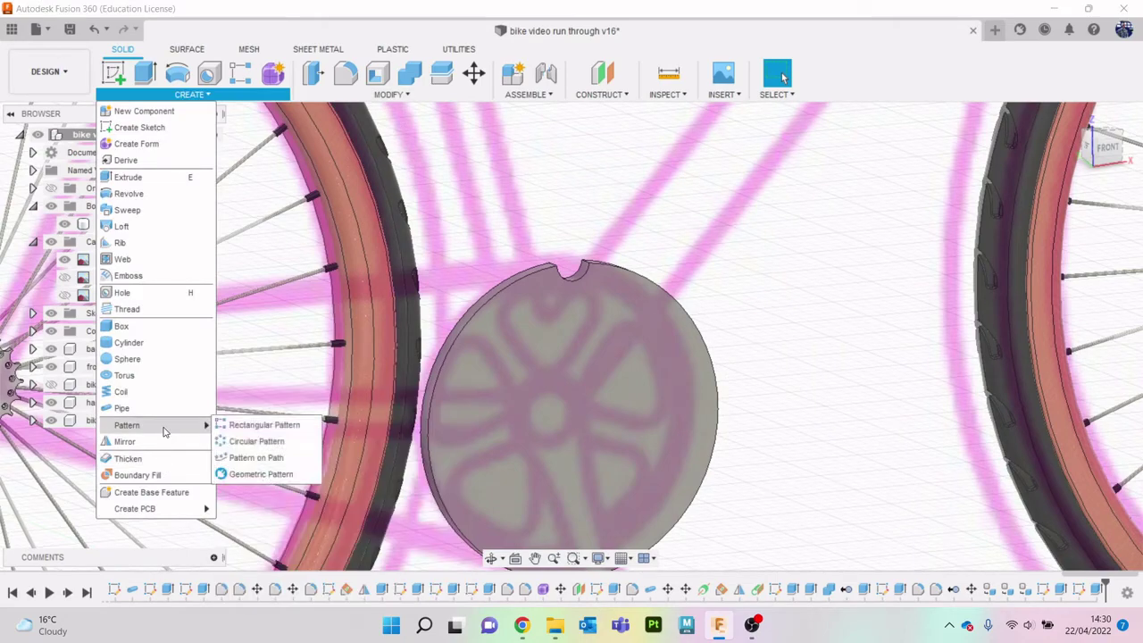
left_click(256, 442)
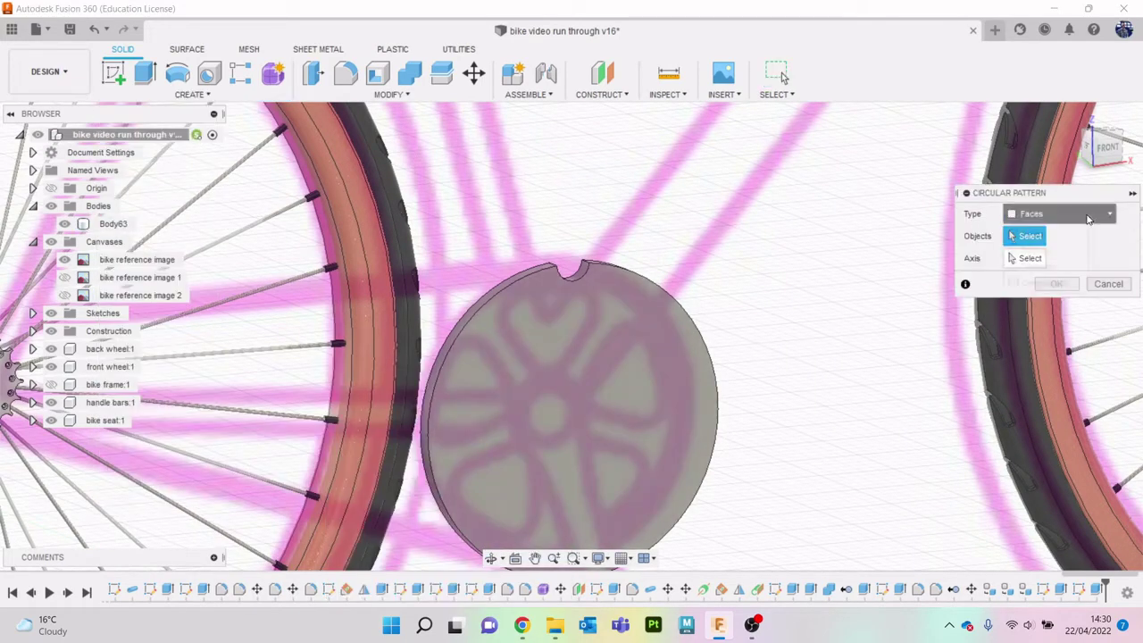
left_click(1087, 218)
left_click(1080, 260)
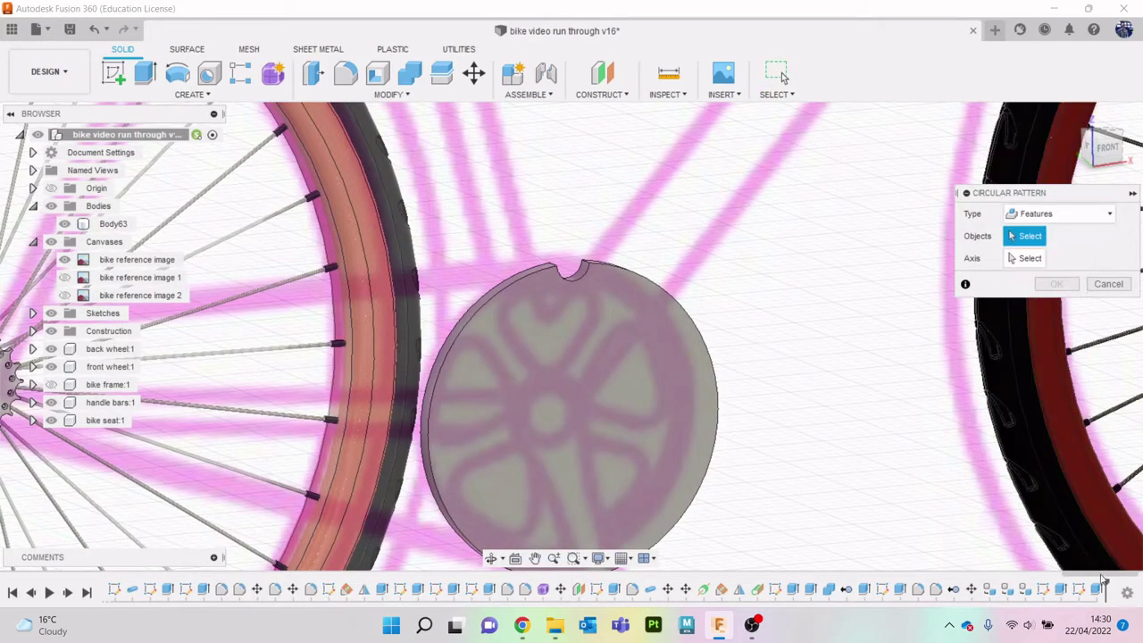
left_click(1098, 588)
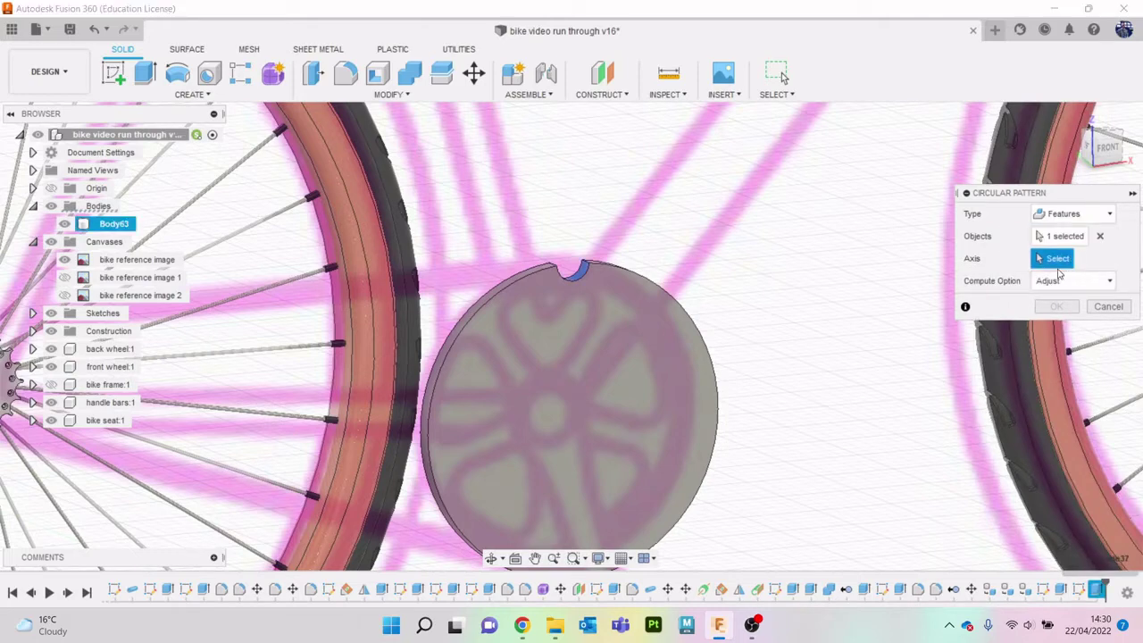
left_click(604, 272)
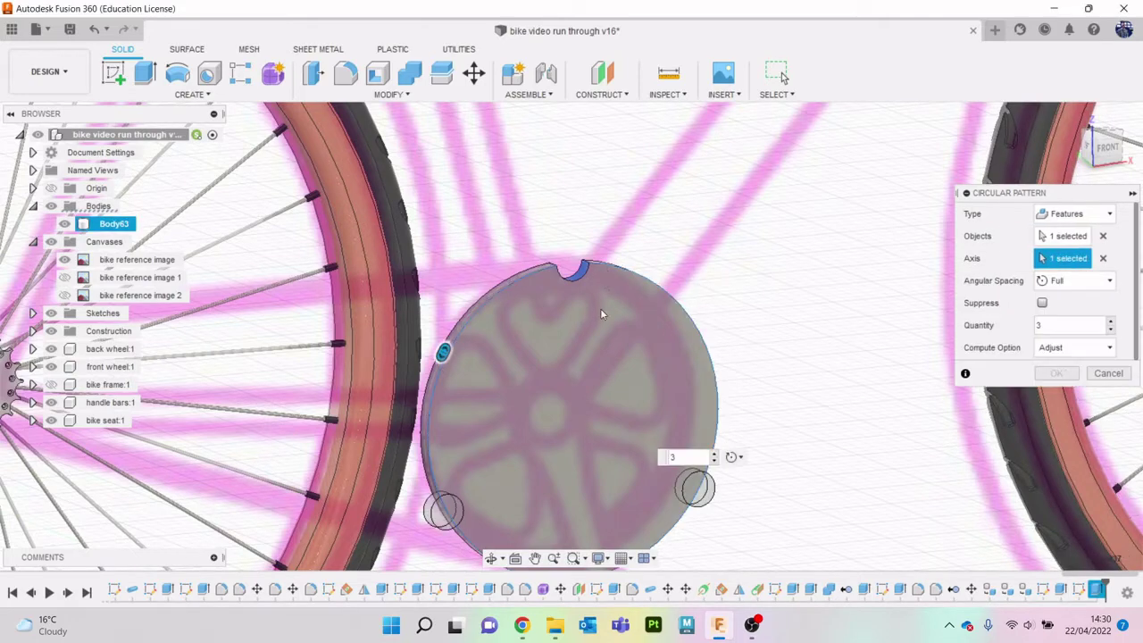
middle_click_drag(594, 419, 623, 368)
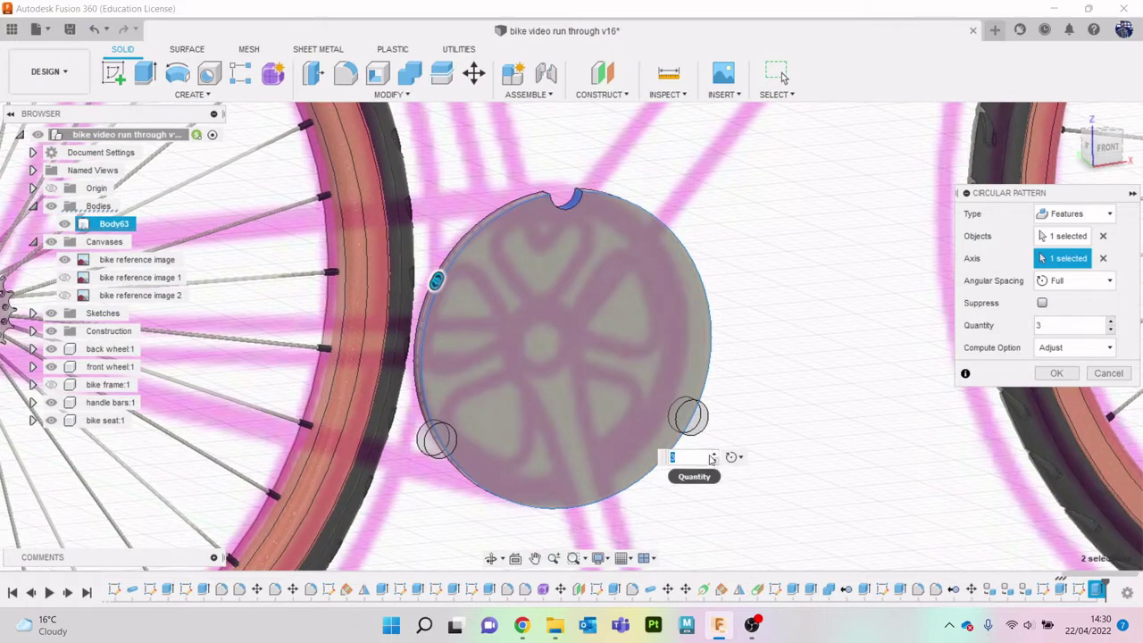
Step: Set the circular pattern's quantity to 22 and create the notches all around the disc
key("Up")
key("Up")
key("Up")
key("Up")
key("Up")
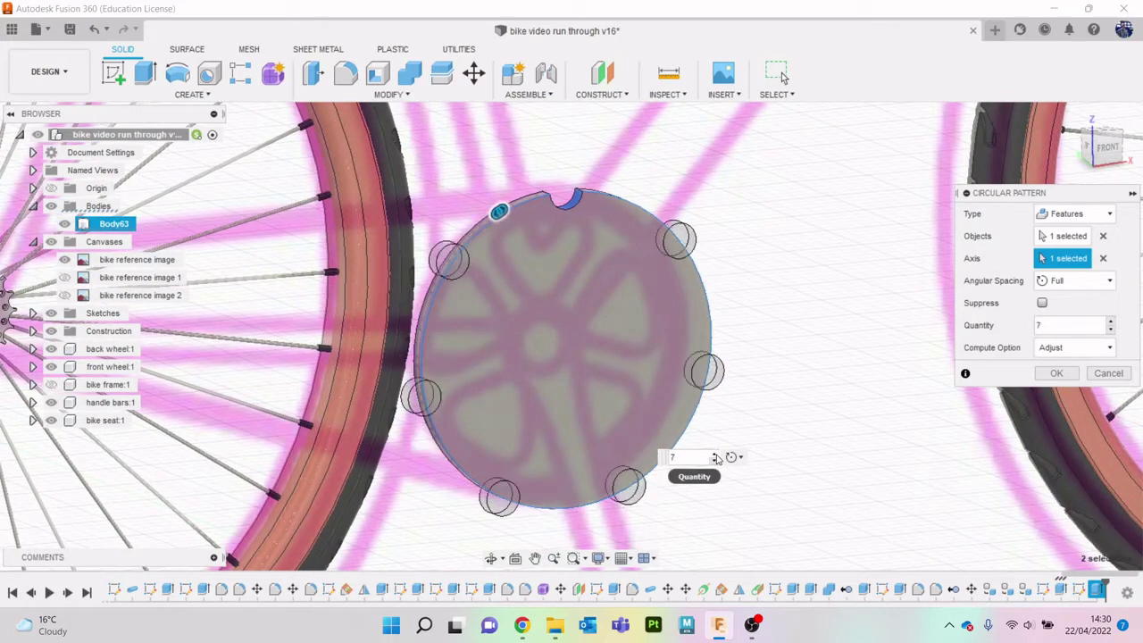
key("Up")
key("Up")
key("Up")
key("Up")
key("Up")
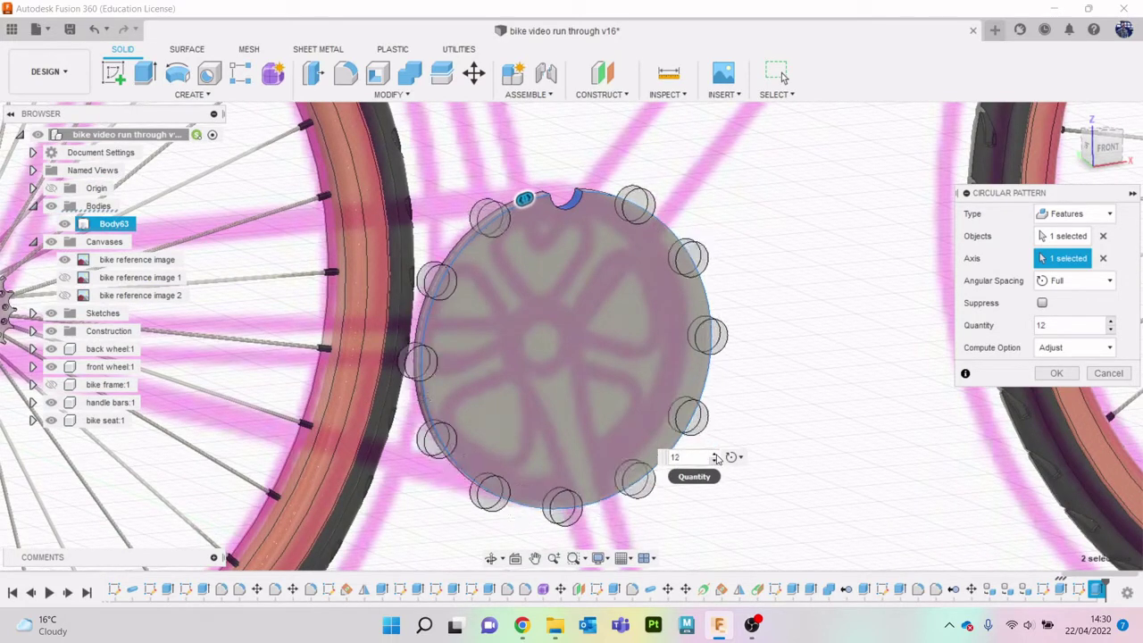
key("Up")
key("Up")
key("Up")
key("Up")
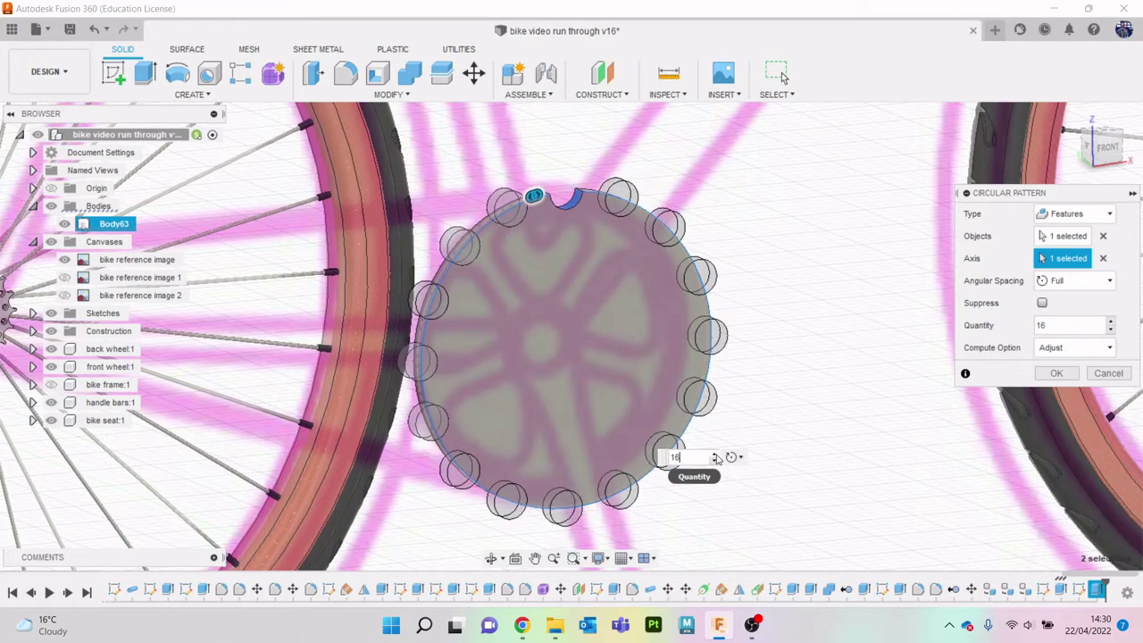
key("Up")
key("Up")
key("Up")
key("Up")
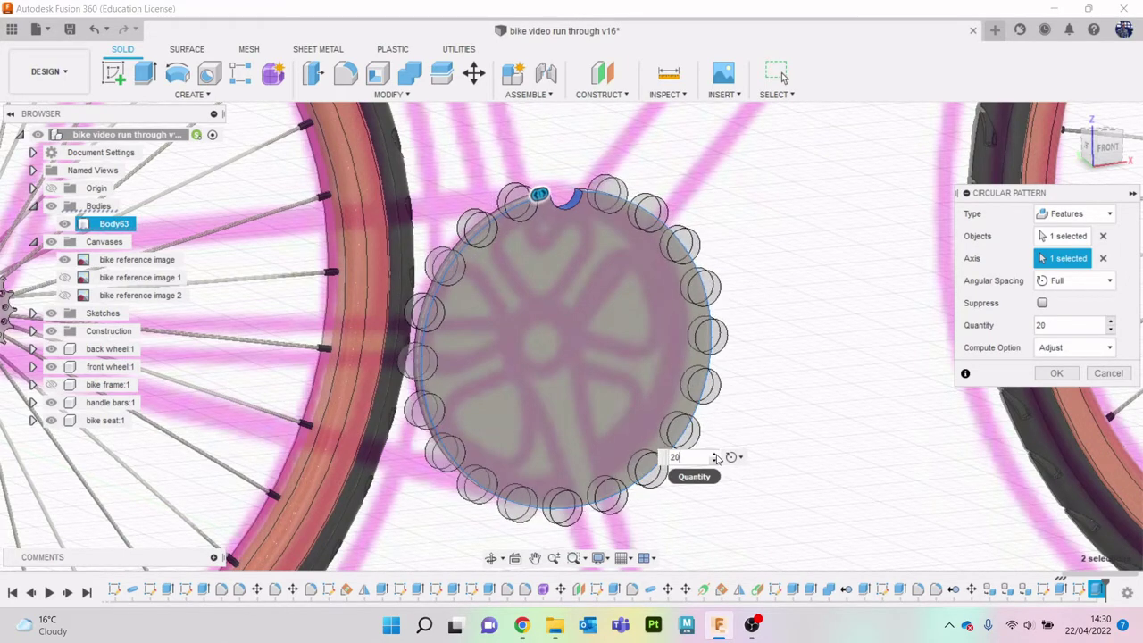
key("Up")
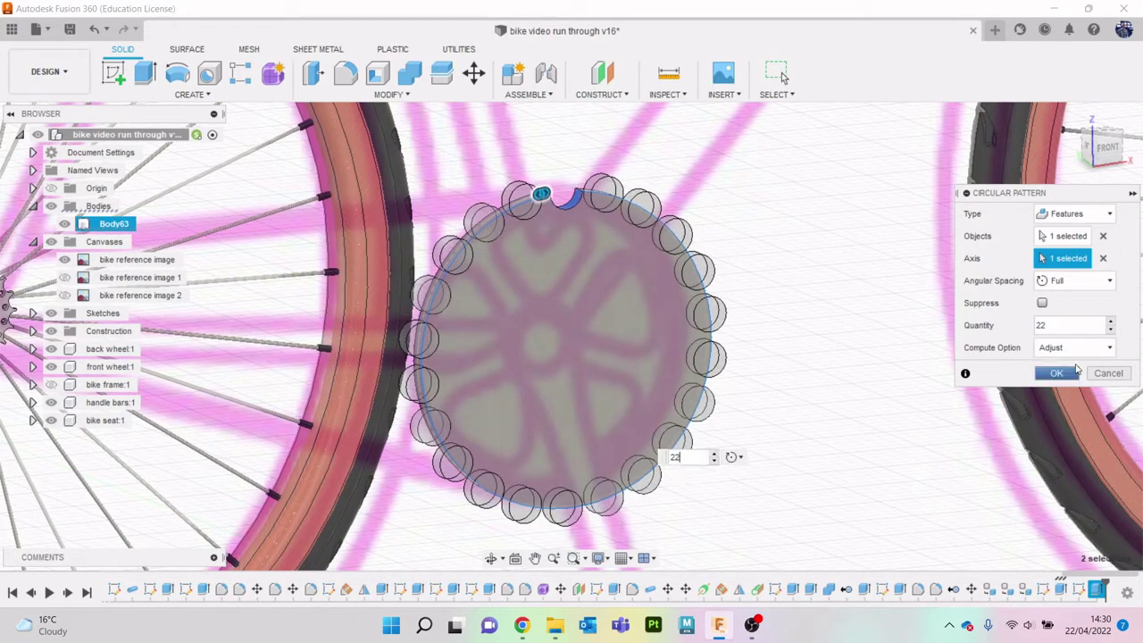
left_click(1055, 373)
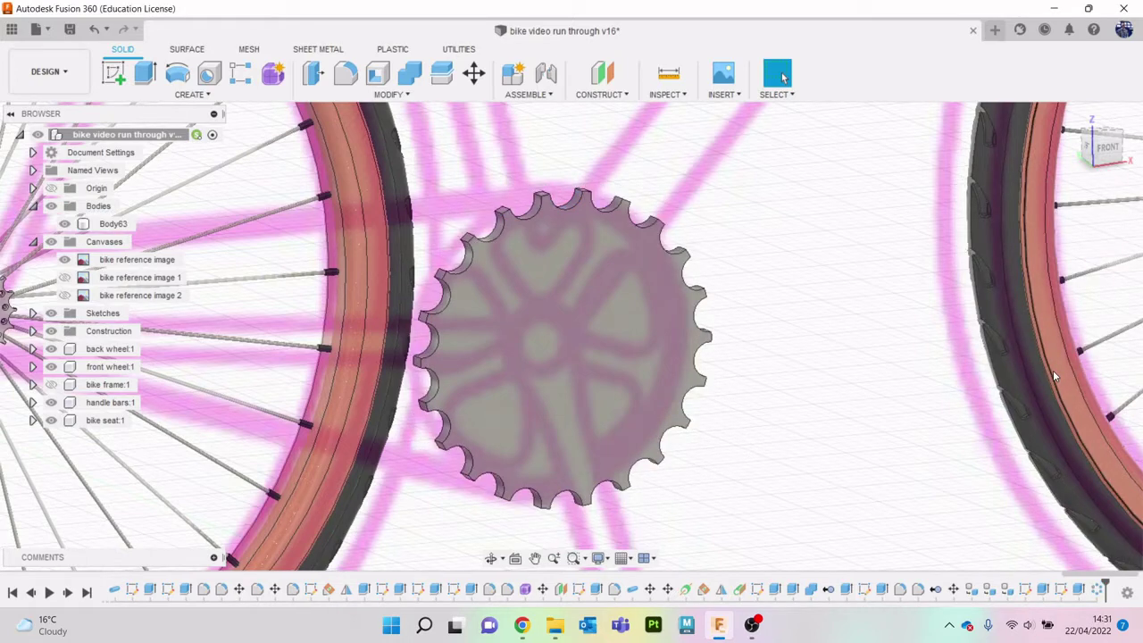
Step: Delete the circular pattern of notches and examine the teeth of the rear hub sprocket for comparison
right_click(1100, 588)
left_click(1057, 485)
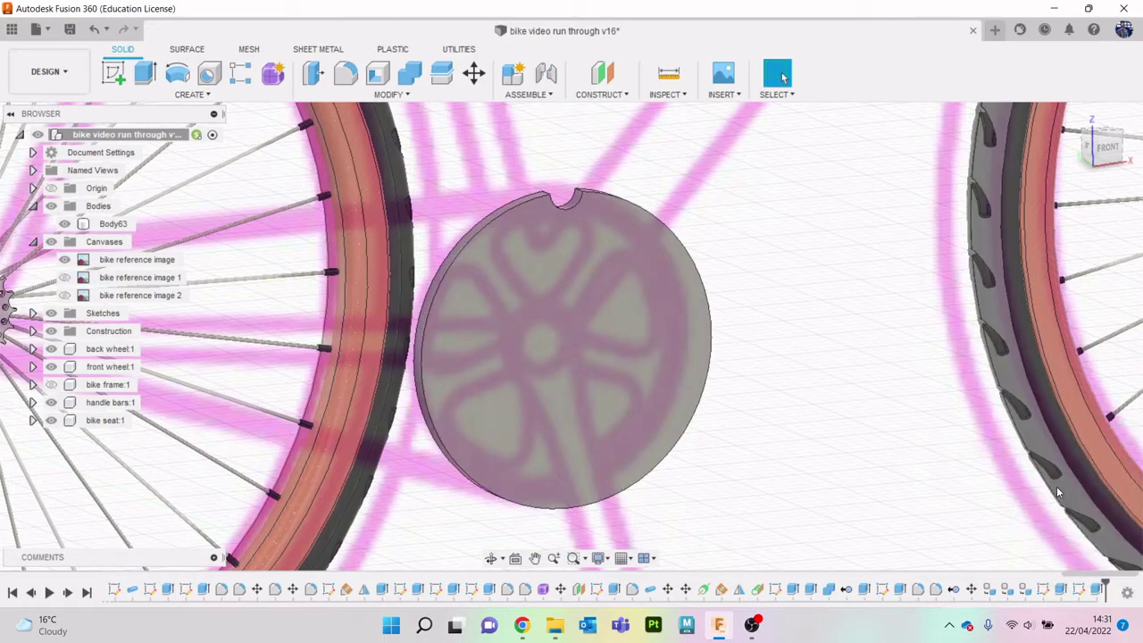
middle_click_drag(542, 386, 777, 409)
scroll(328, 361, "up", 5)
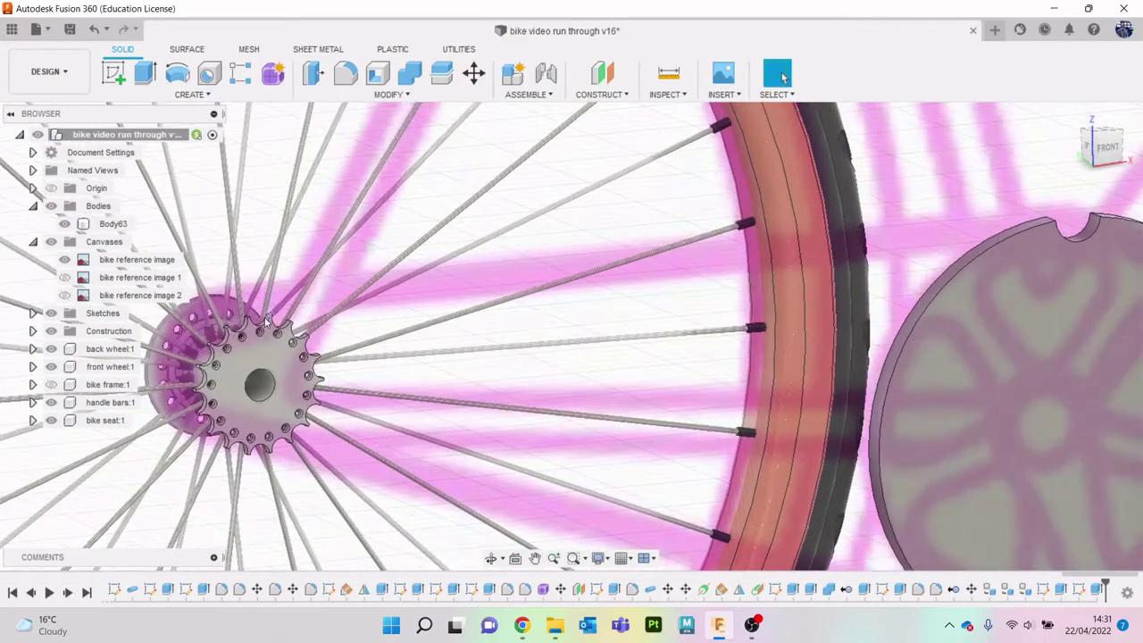
scroll(420, 366, "down", 5)
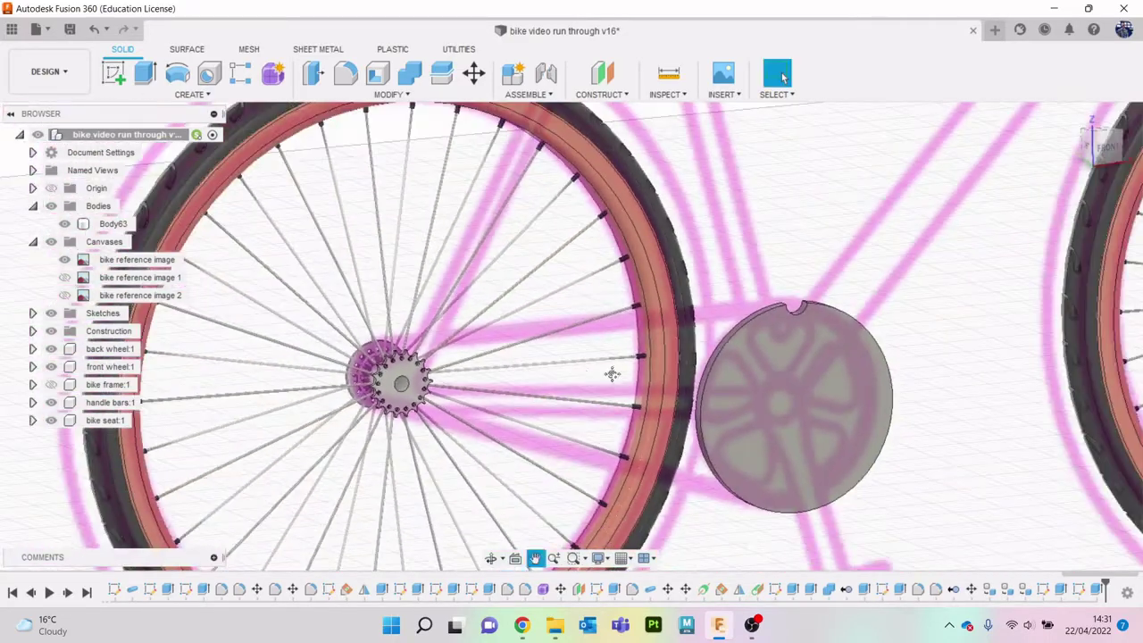
Step: Start a new circular pattern of type Features, using the notch cut as the object and the disc's outer edge as the axis
left_click(616, 331)
scroll(614, 327, "up", 3)
key("Escape")
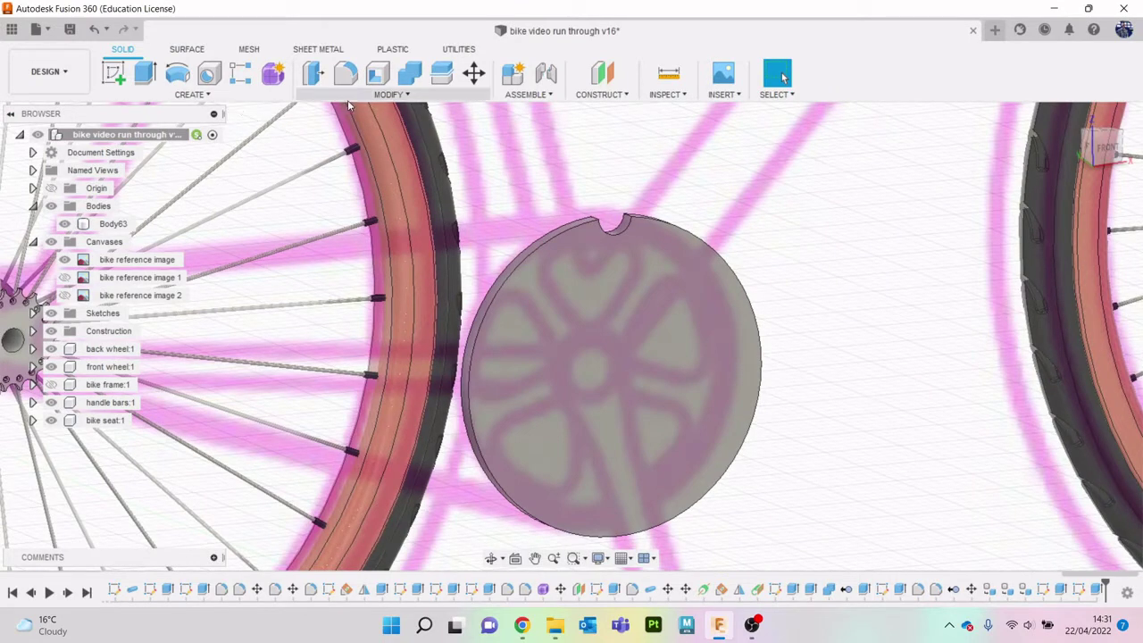
left_click(212, 96)
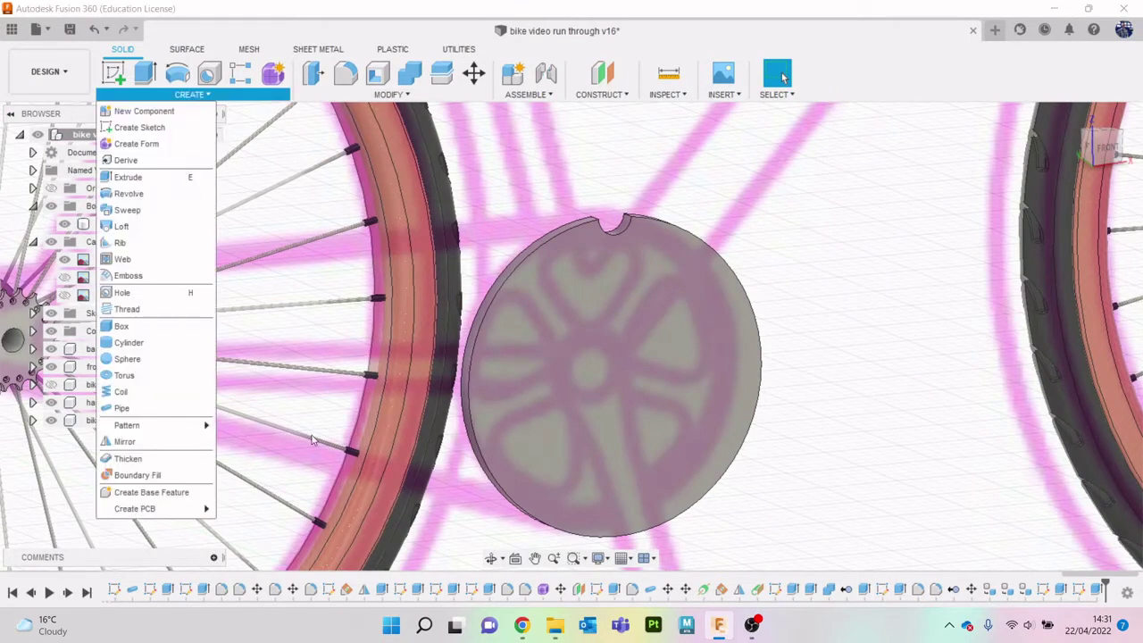
mouse_move(205, 427)
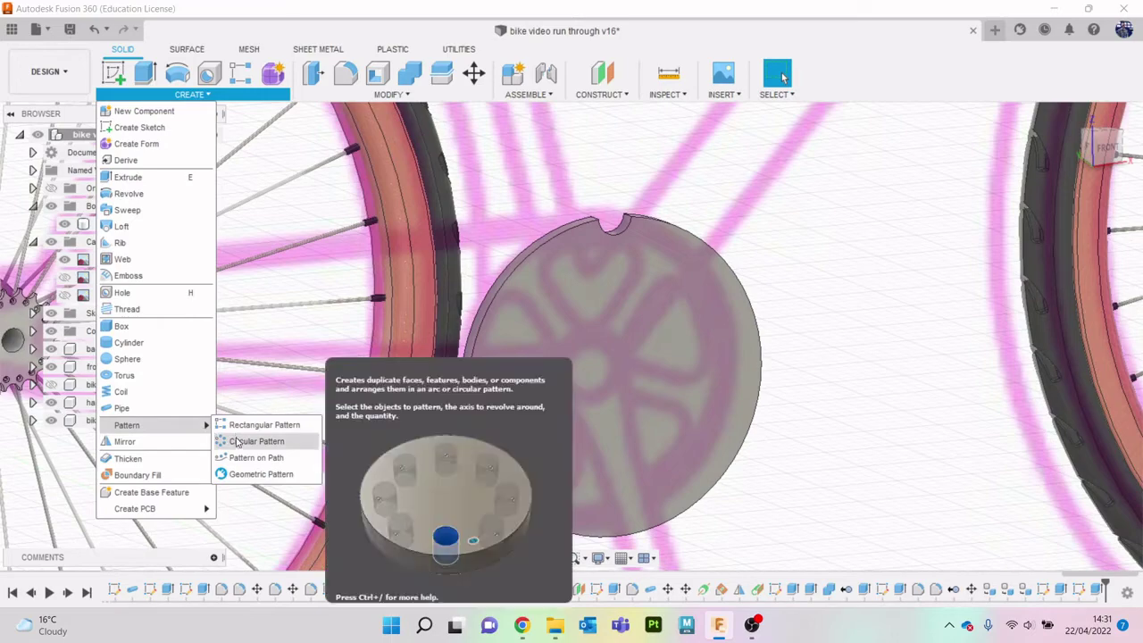
left_click(237, 438)
middle_click_drag(212, 432, 447, 455, "shift")
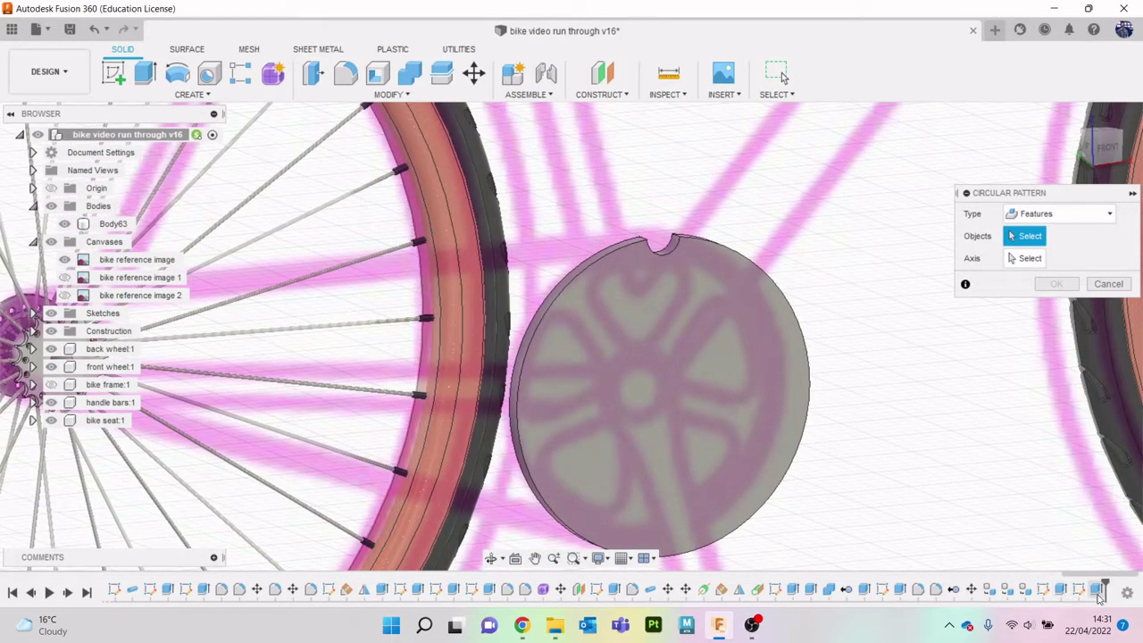
left_click(1099, 593)
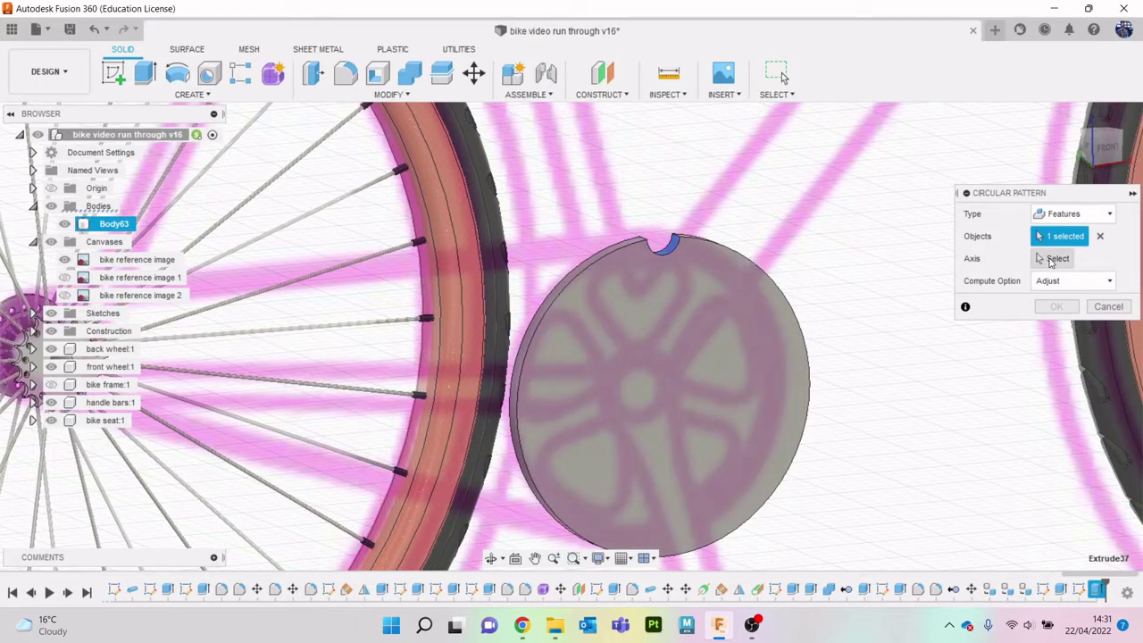
left_click(1059, 258)
left_click(734, 320)
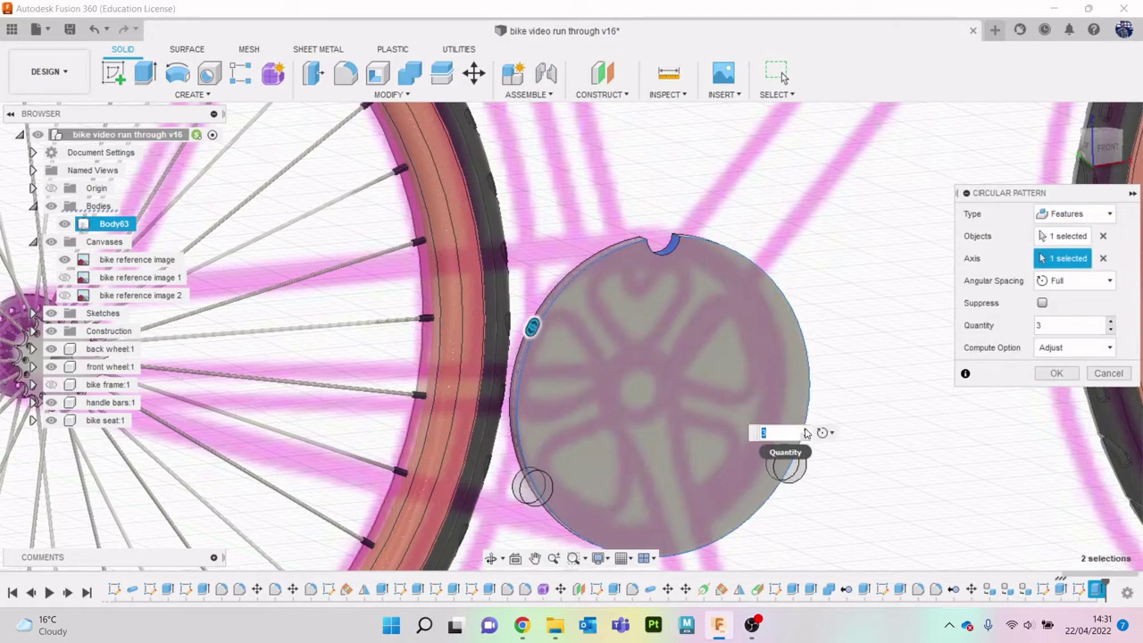
Step: Set the circular pattern's quantity to 21 and create the ring of notches around the disc
type("9")
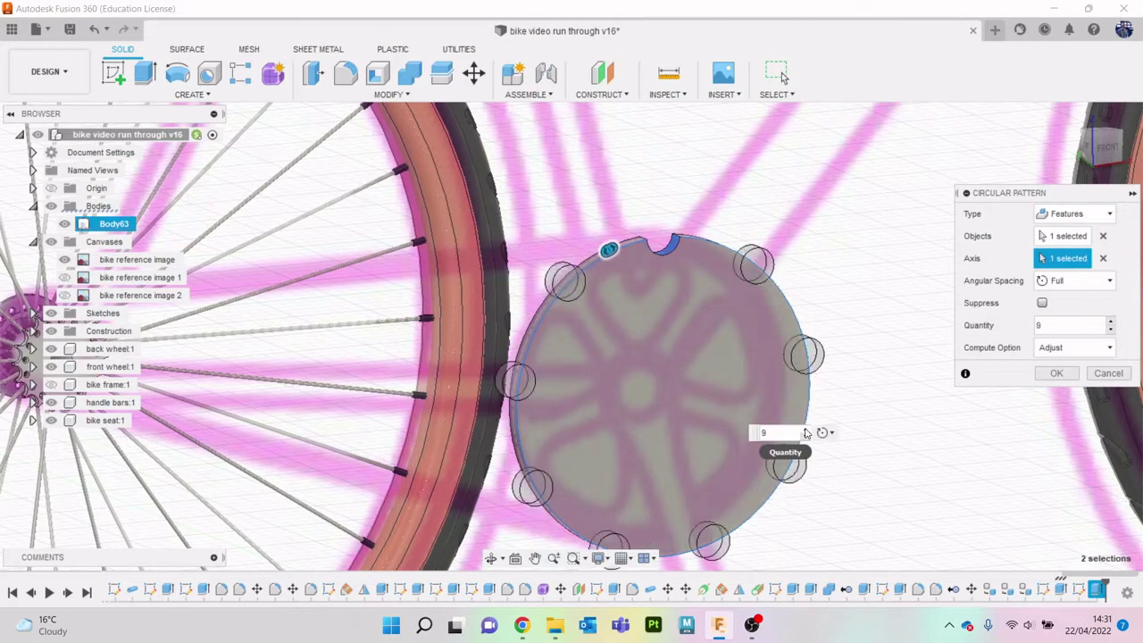
key("Up")
key("Up")
key("Up")
key("Up")
key("Up")
key("Up")
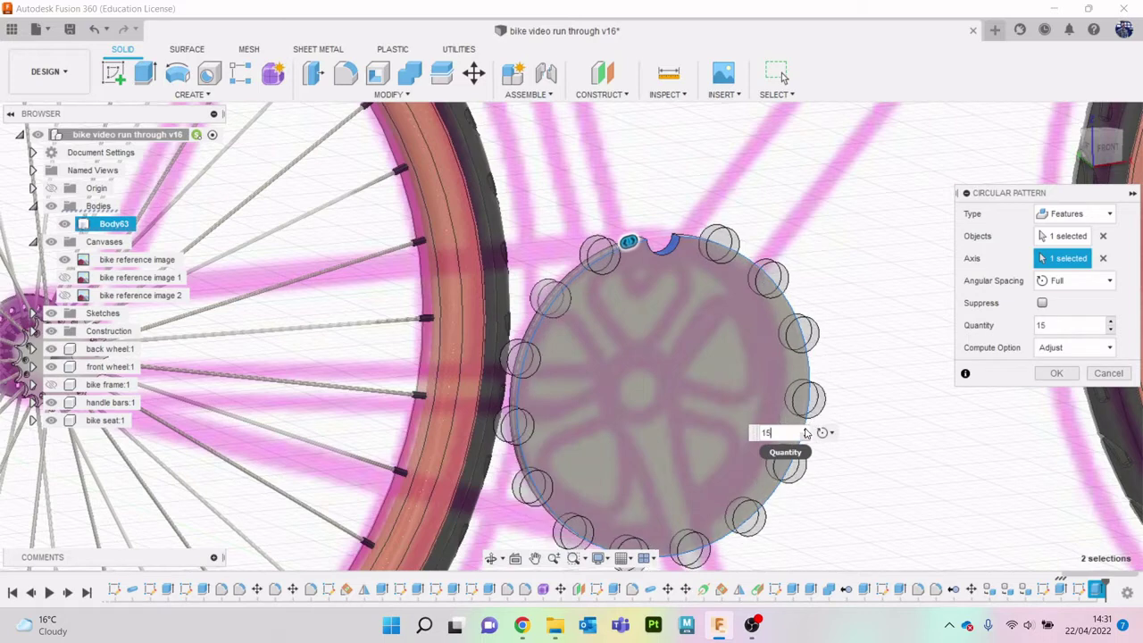
key("Up")
key("Up")
key("Up")
key("Up")
key("Up")
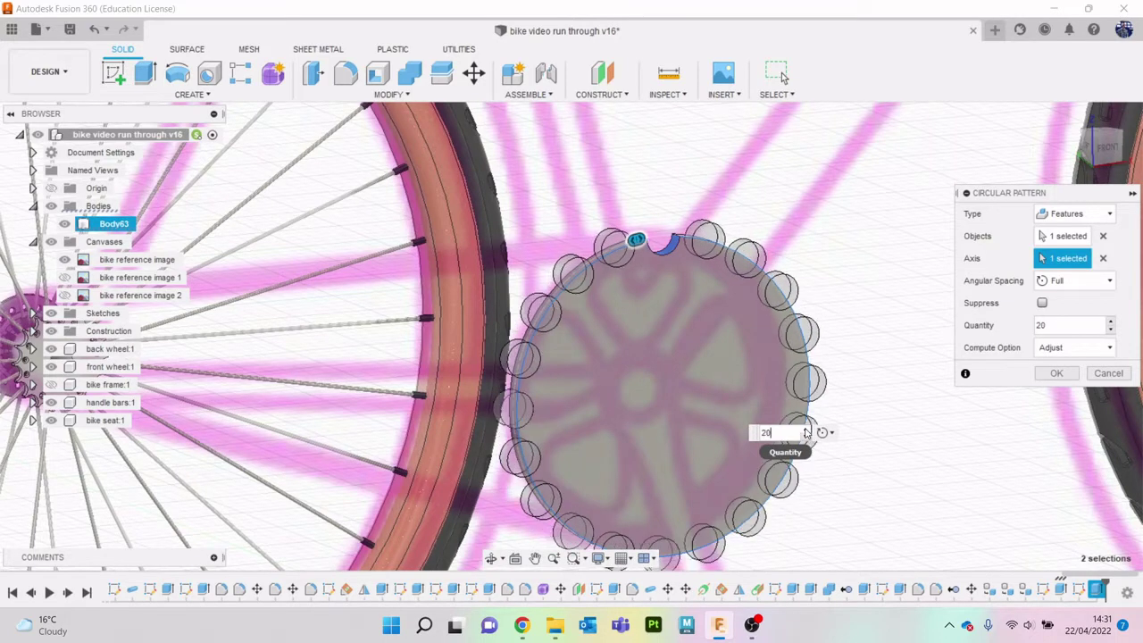
key("Up")
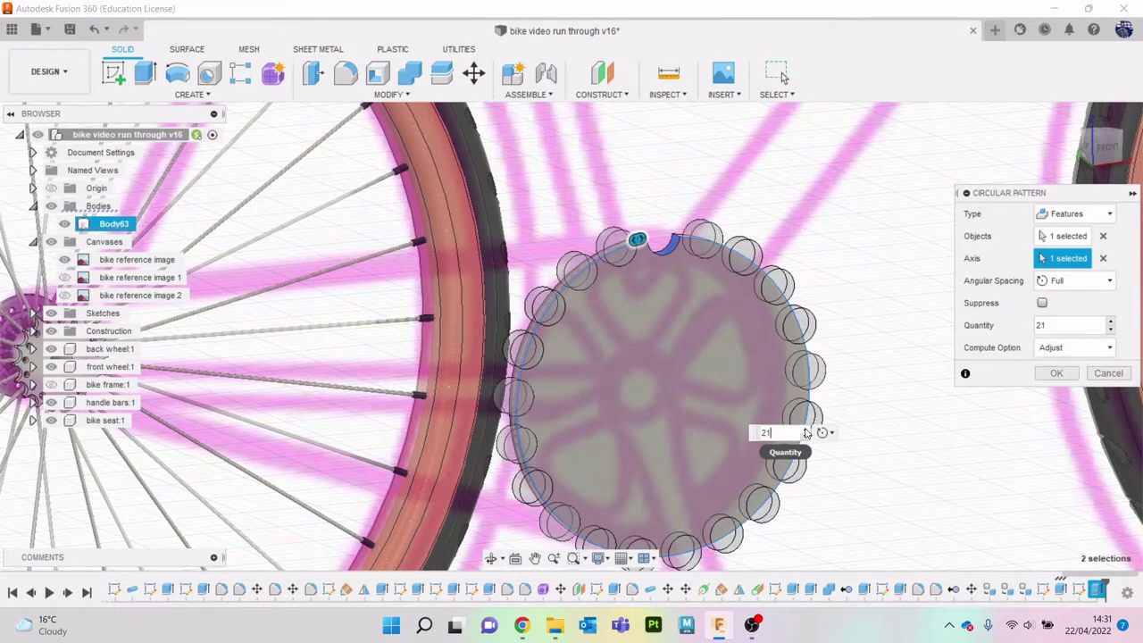
left_click(1057, 374)
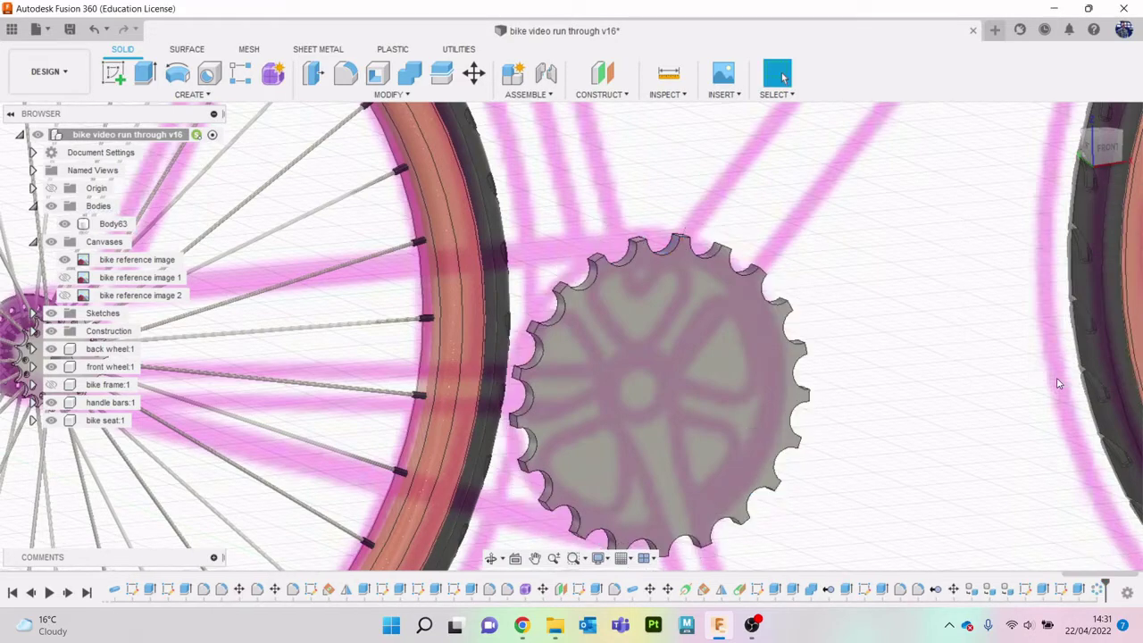
Step: Compare the toothed disc, seen from the front, with the bicycle pedal photo in Chrome
scroll(914, 391, "down", 3)
middle_click_drag(922, 396, 749, 309)
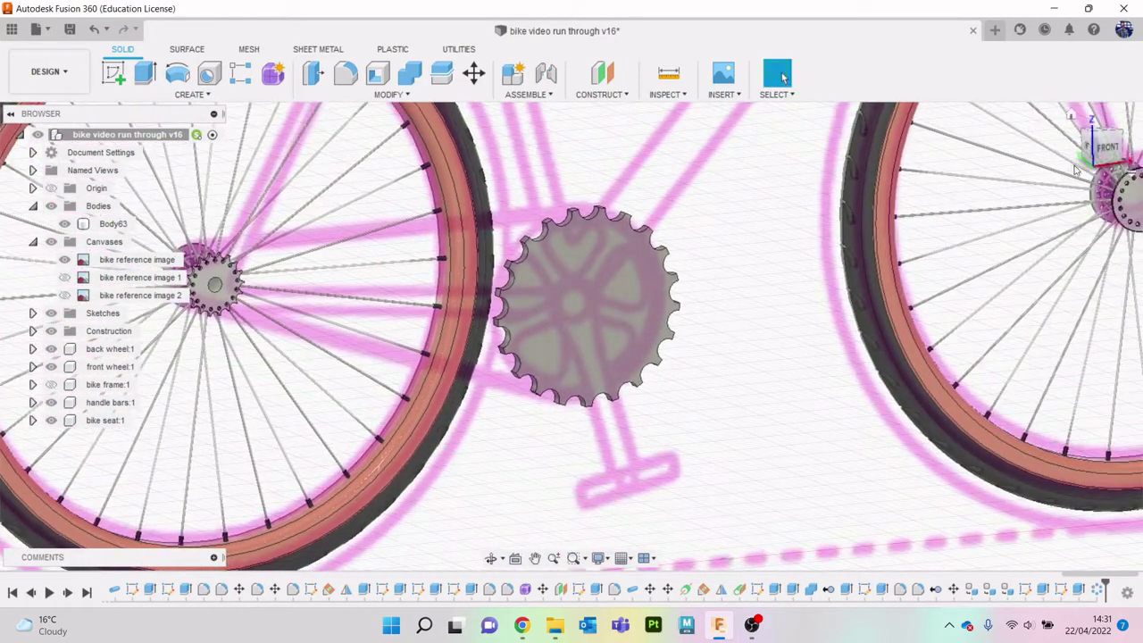
left_click(1105, 154)
scroll(581, 312, "up", 3)
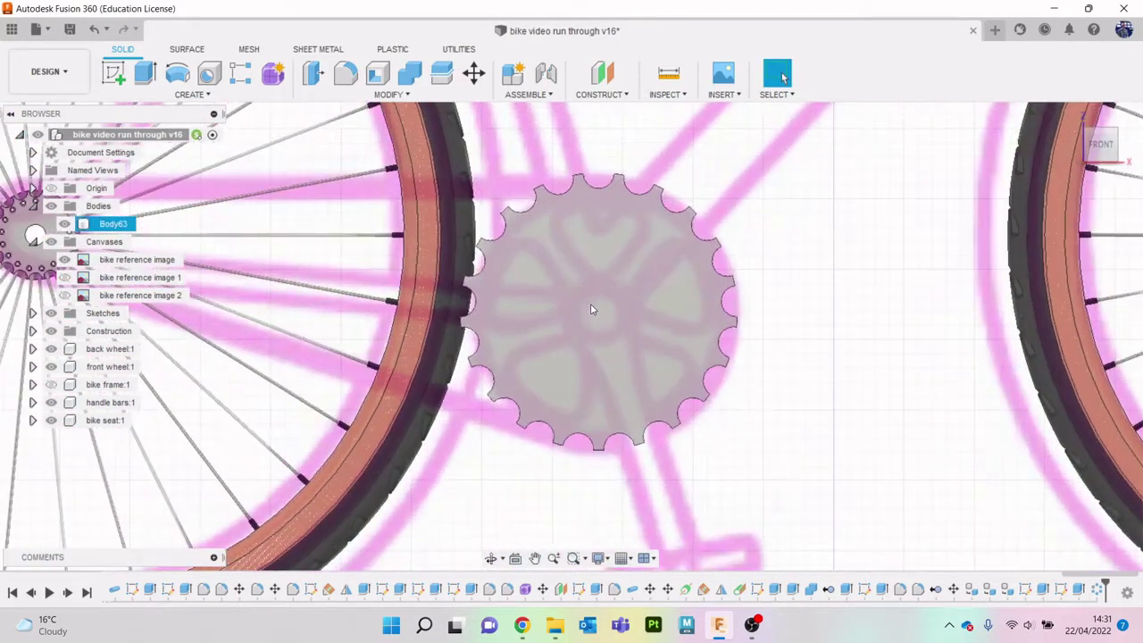
left_click(522, 626)
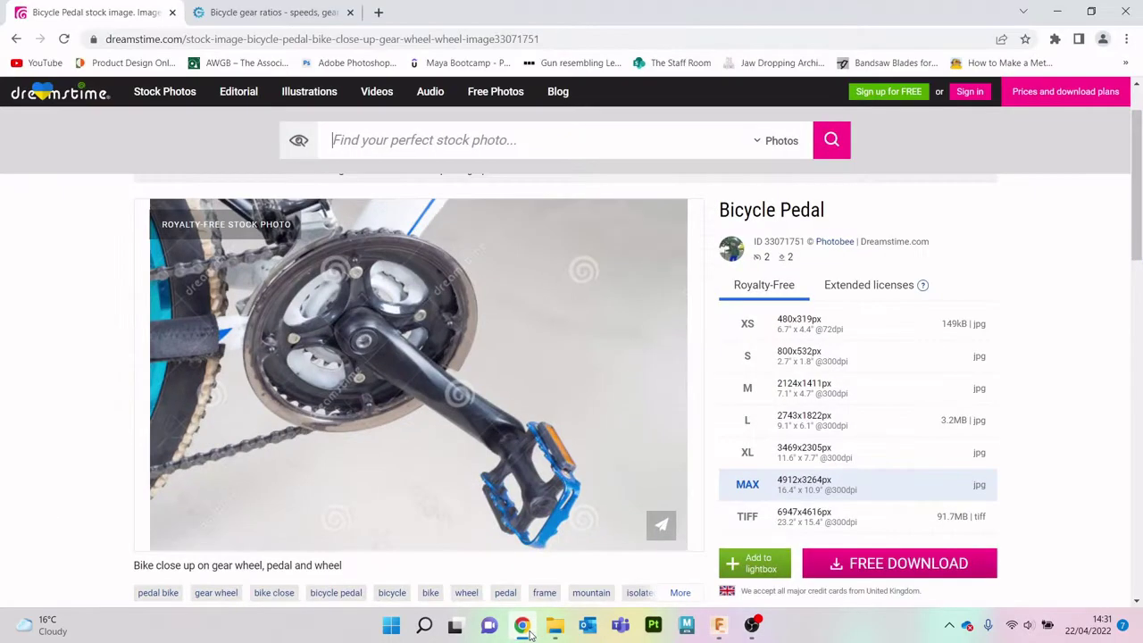
left_click(527, 627)
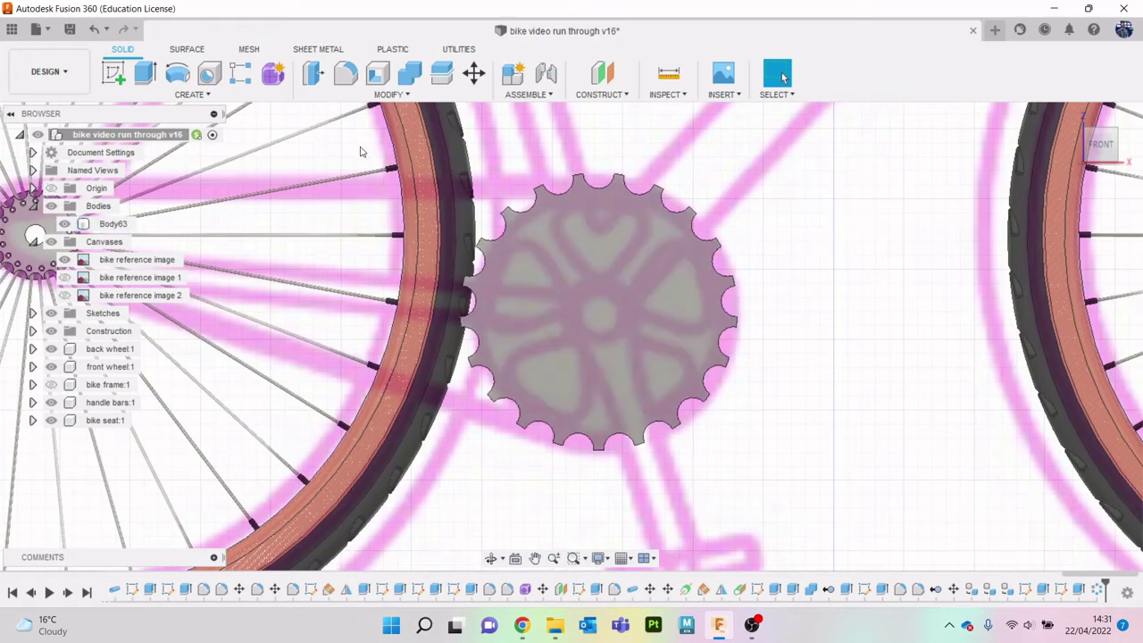
scroll(442, 246, "up", 2)
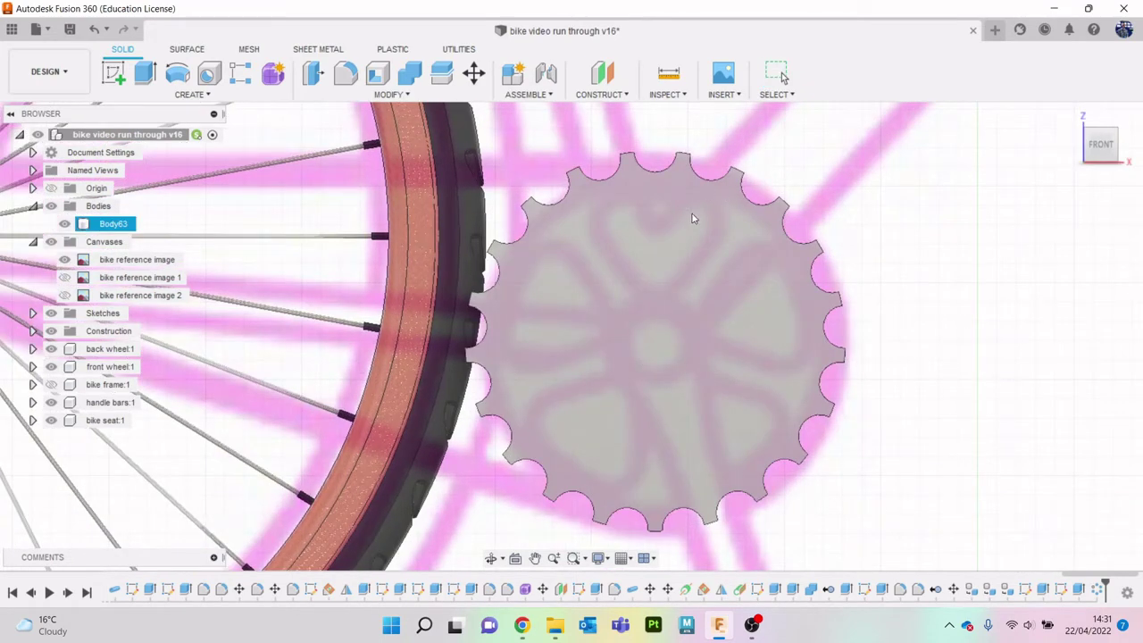
Step: Sketch a horizontal and a vertical line on the disc's front face, both from its centre to beyond the teeth
left_click(113, 71)
left_click(660, 299)
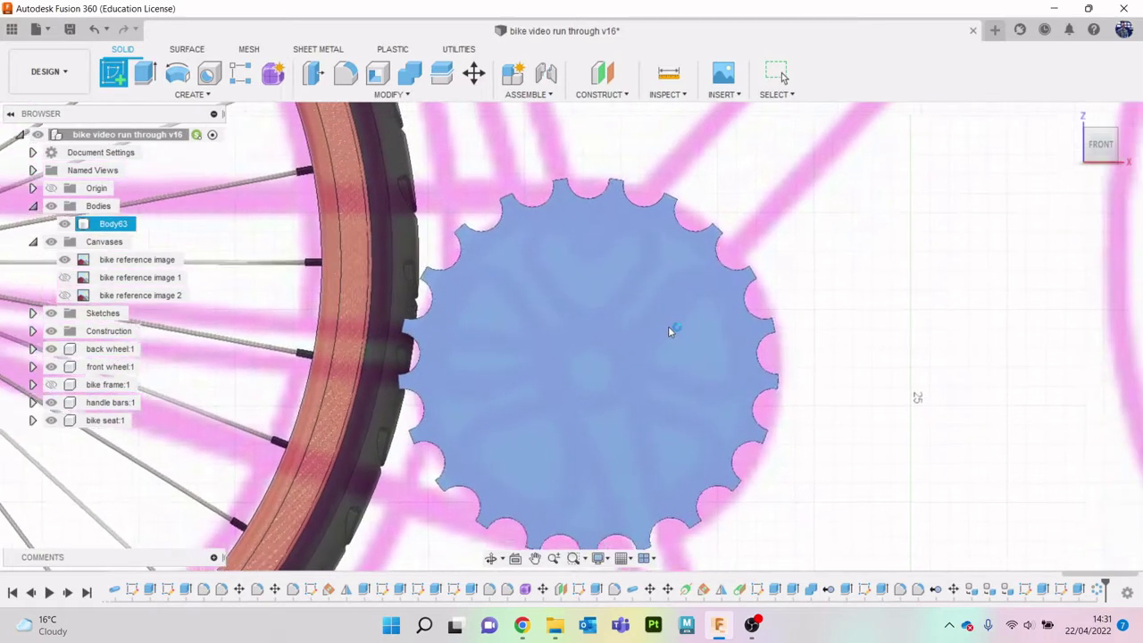
left_click(566, 376)
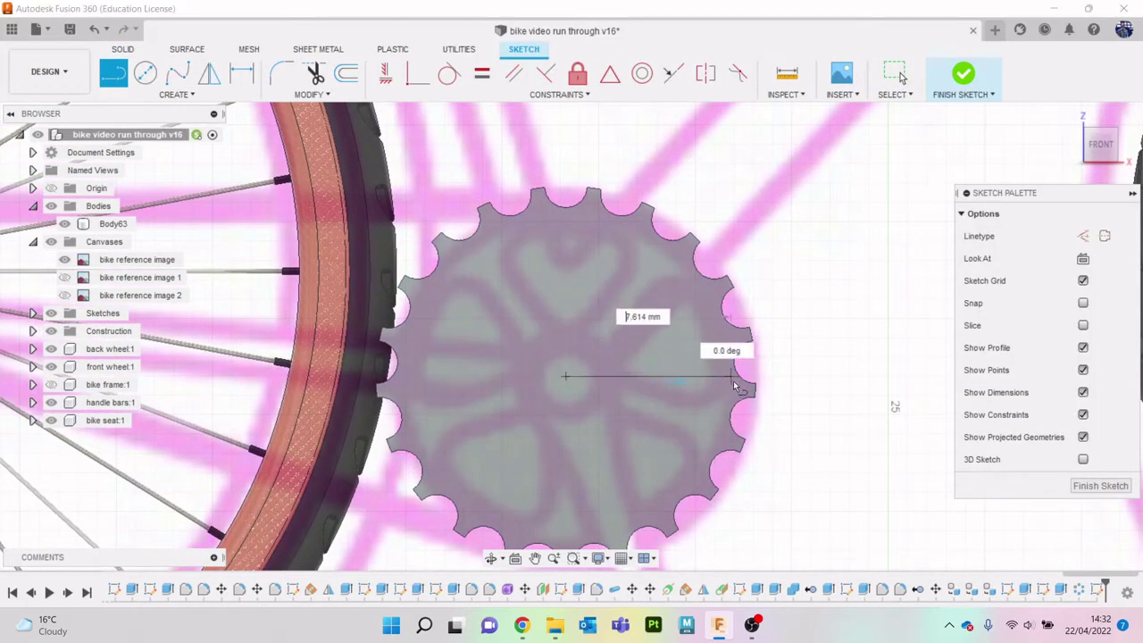
left_click(791, 376)
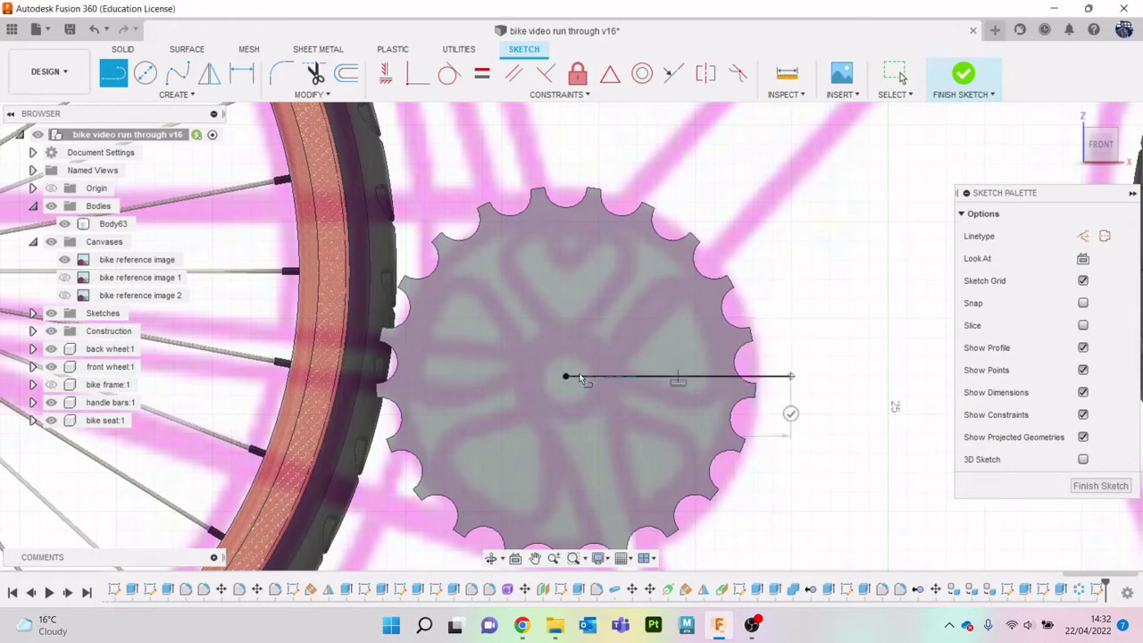
key("Escape")
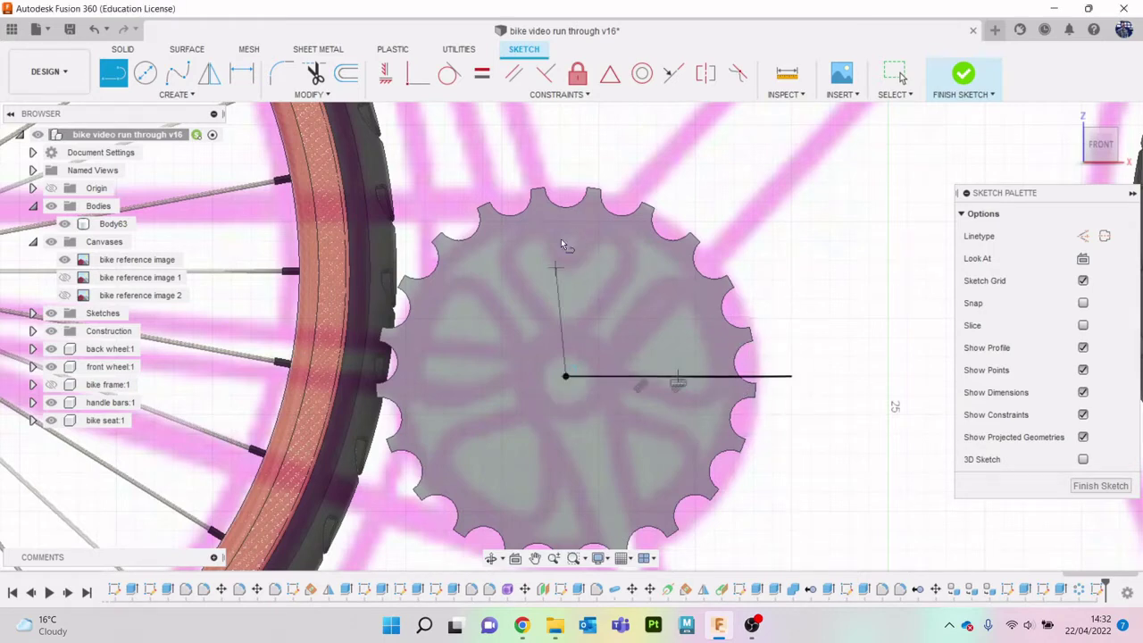
left_click(565, 157)
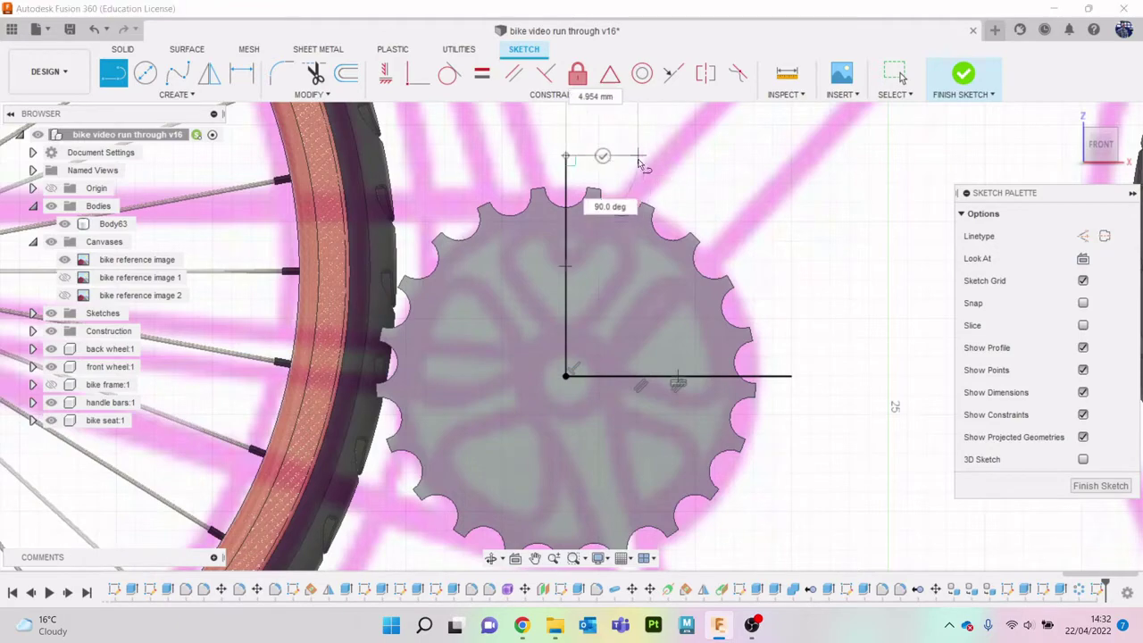
key("Escape")
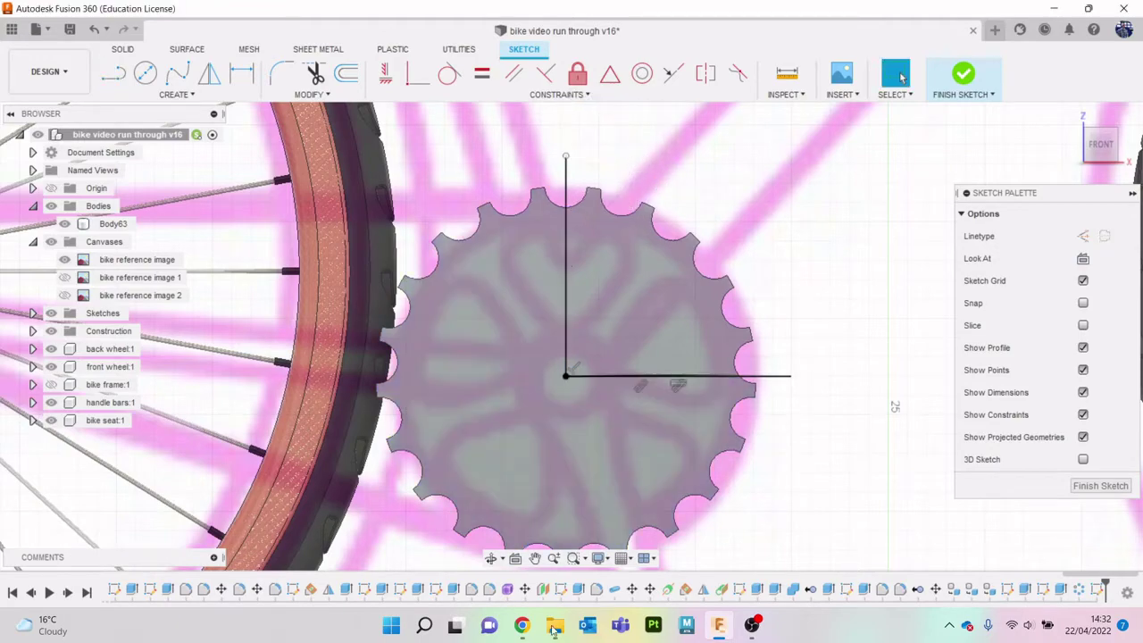
Step: Check the pedal photo in Chrome, then sketch a circle from the disc's centre reaching just inside the teeth
left_click(522, 625)
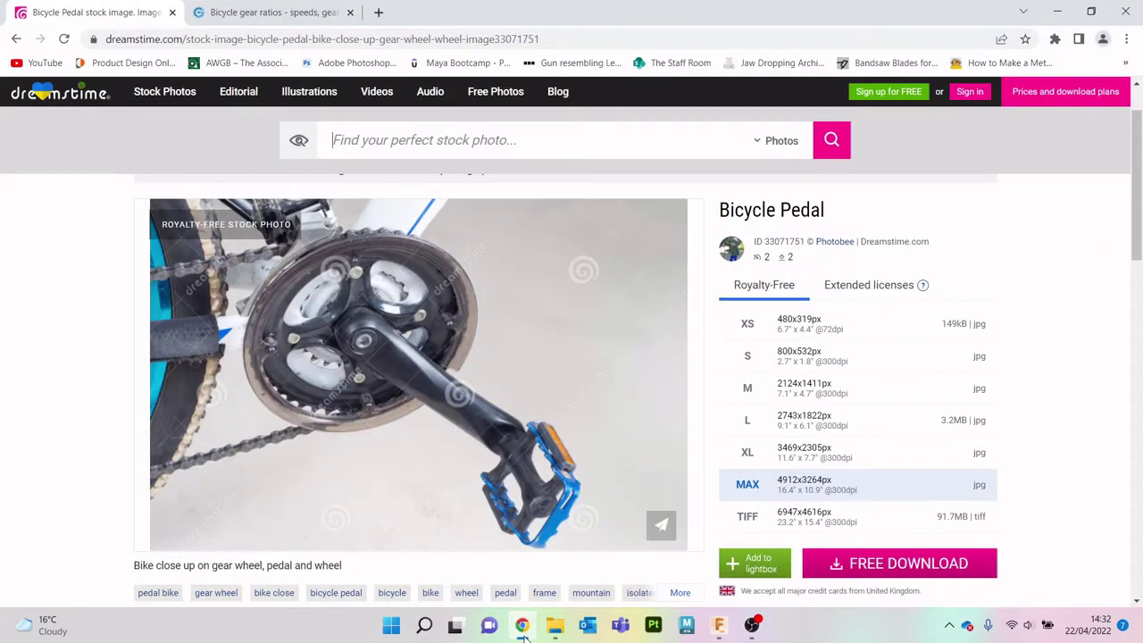
left_click(522, 626)
key("c")
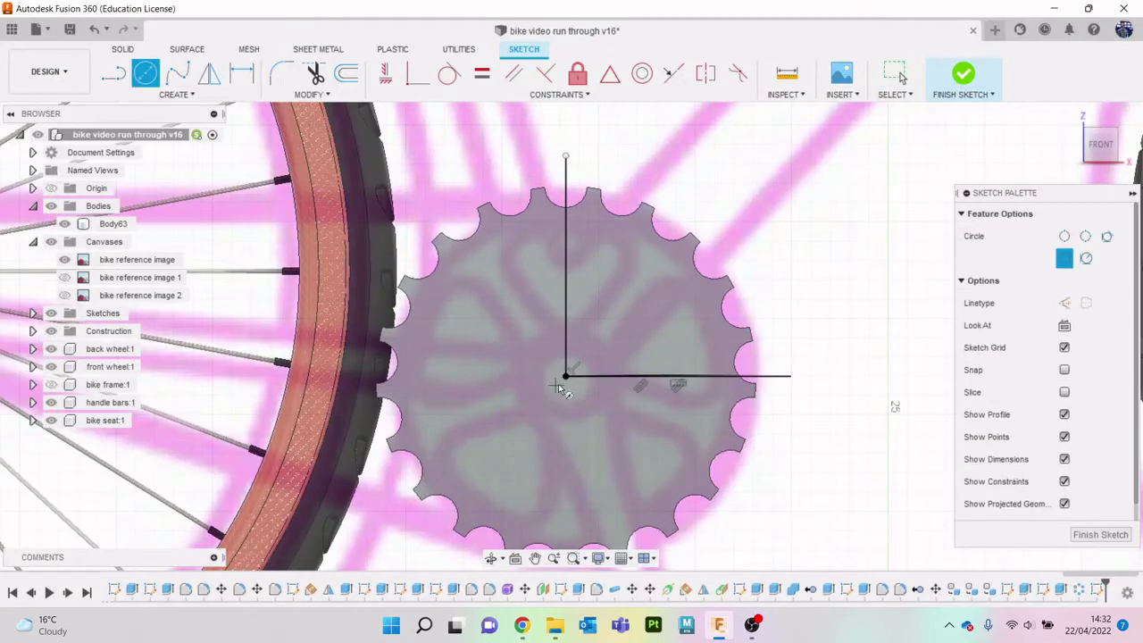
left_click(566, 377)
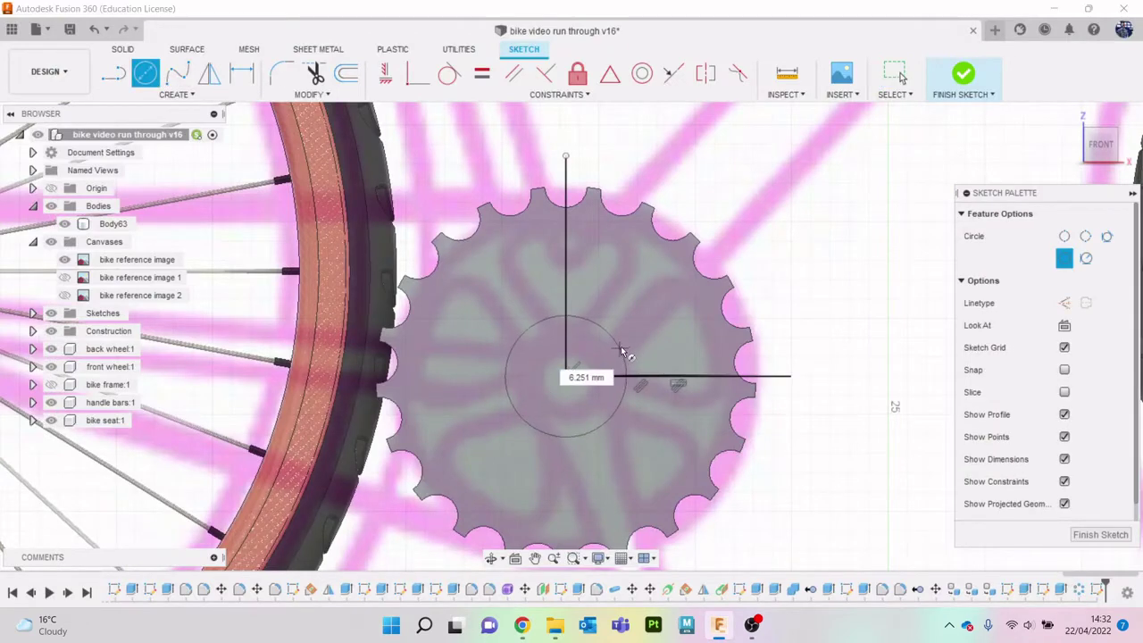
left_click(685, 296)
Step: Trim the circle and the overhanging line ends to leave a closed upper-right quarter sector
key("t")
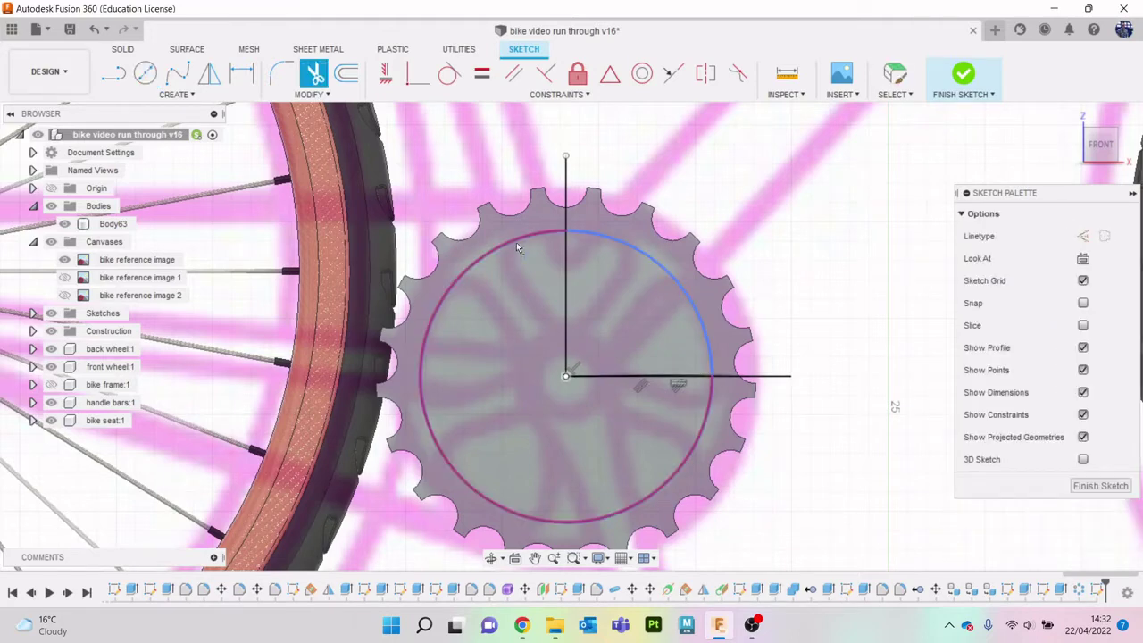
left_click(516, 242)
left_click(568, 219)
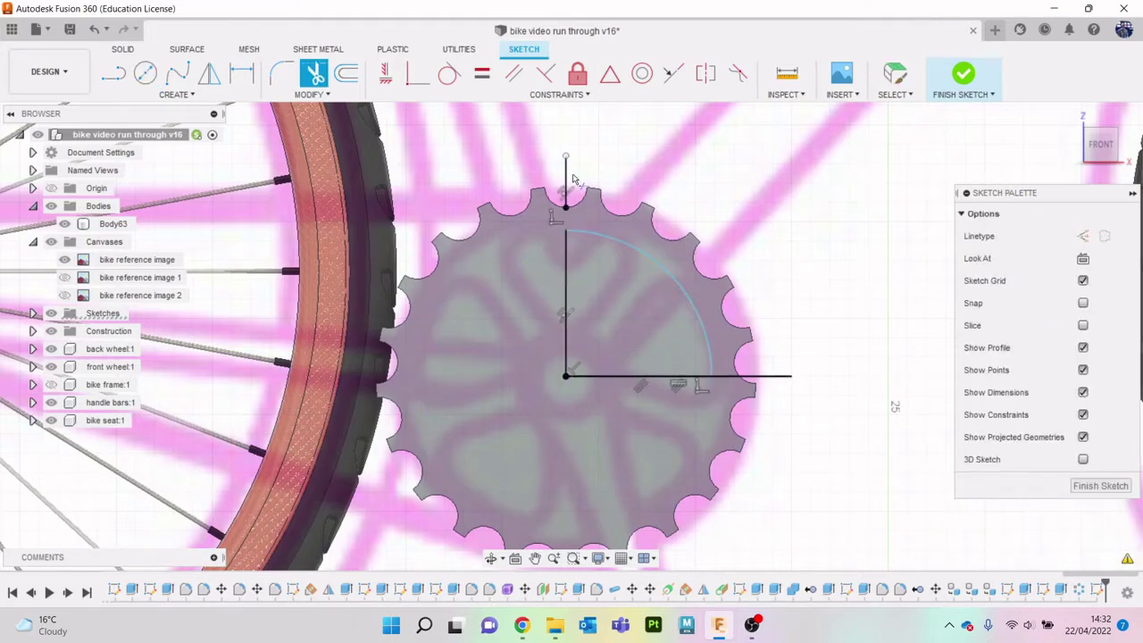
left_click(743, 379)
left_click(731, 384)
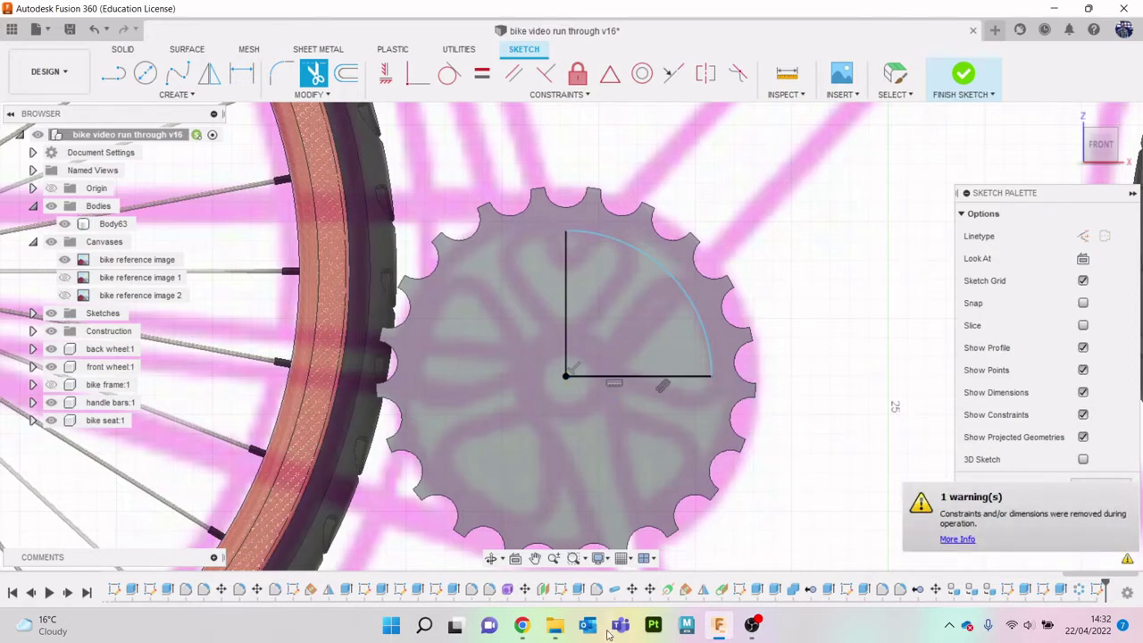
Step: Check the pedal photo in Chrome again and offset the quarter sector's outline inward by -0.696 mm
left_click(524, 625)
left_click(524, 625)
key("o")
left_click(616, 243)
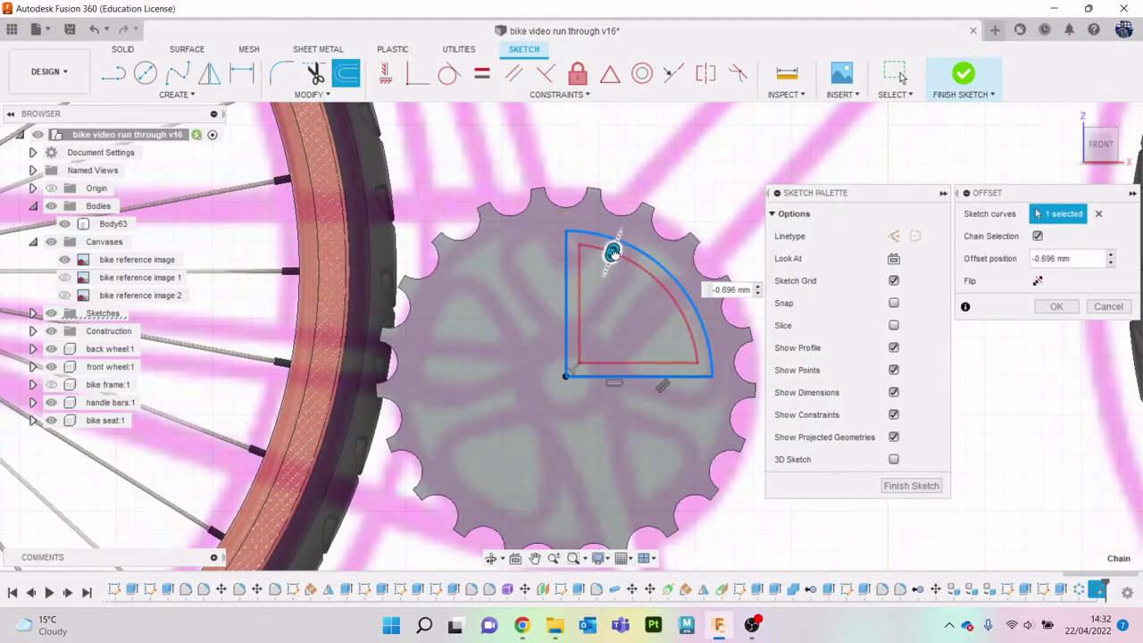
left_click(1058, 307)
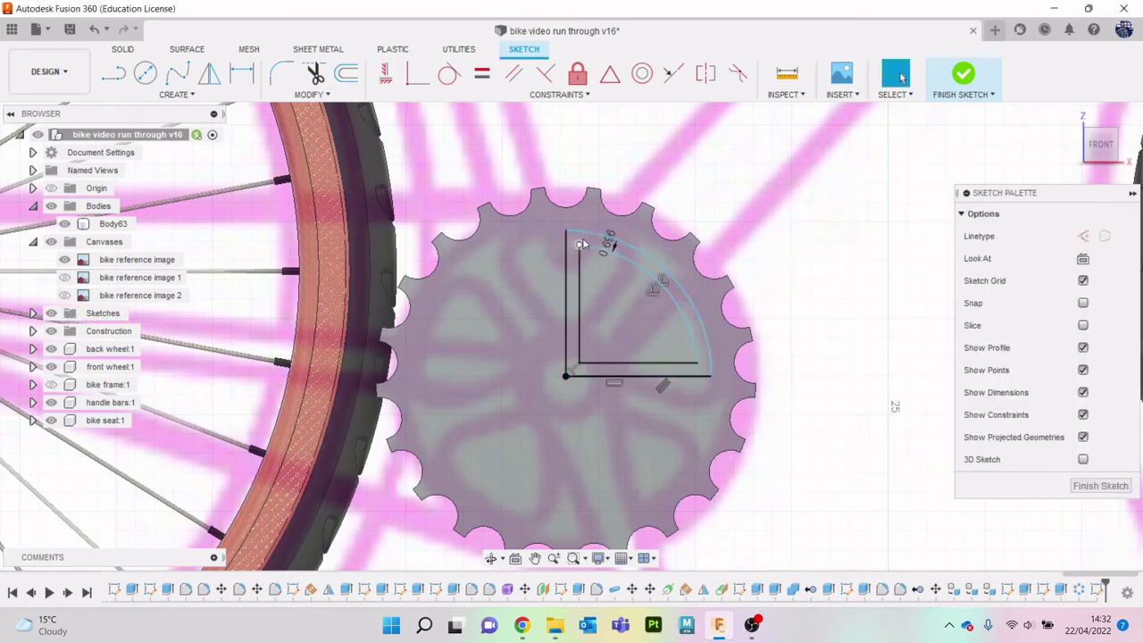
Step: Fillet the three corners of the inner quarter-sector outline with a 0.871 mm radius
scroll(592, 235, "up", 2)
scroll(544, 259, "up", 2)
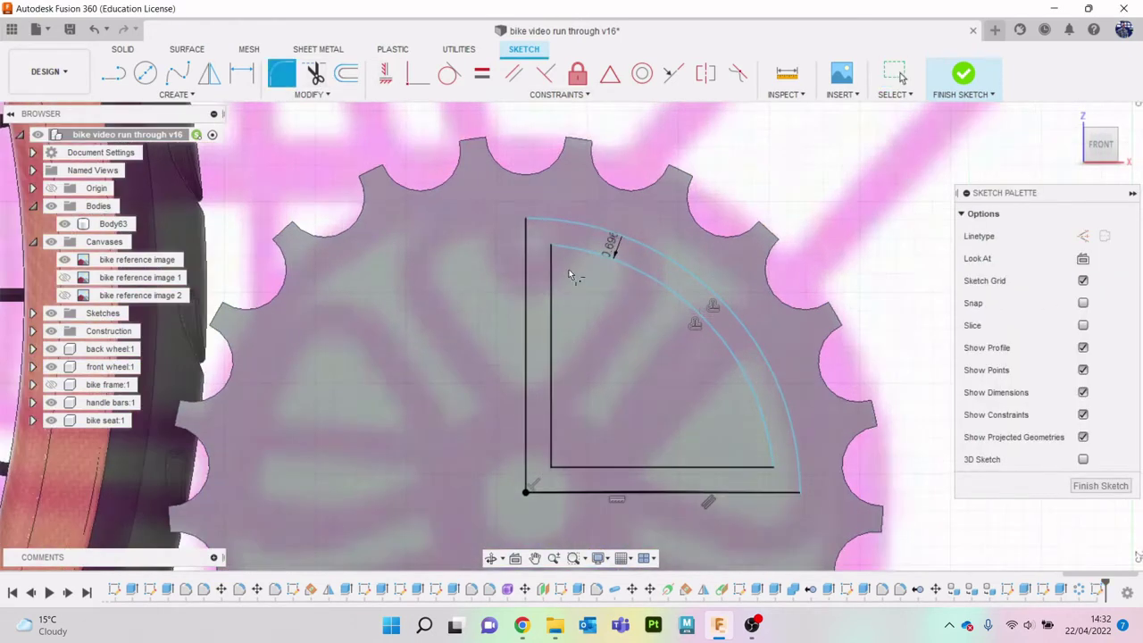
left_click(554, 248)
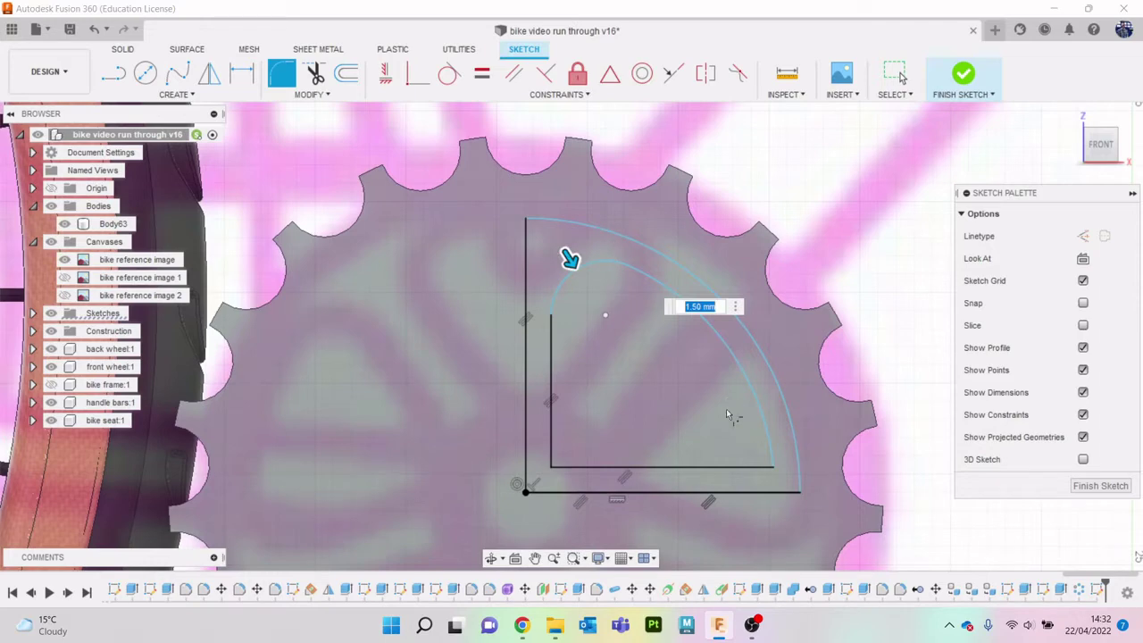
left_click(773, 470)
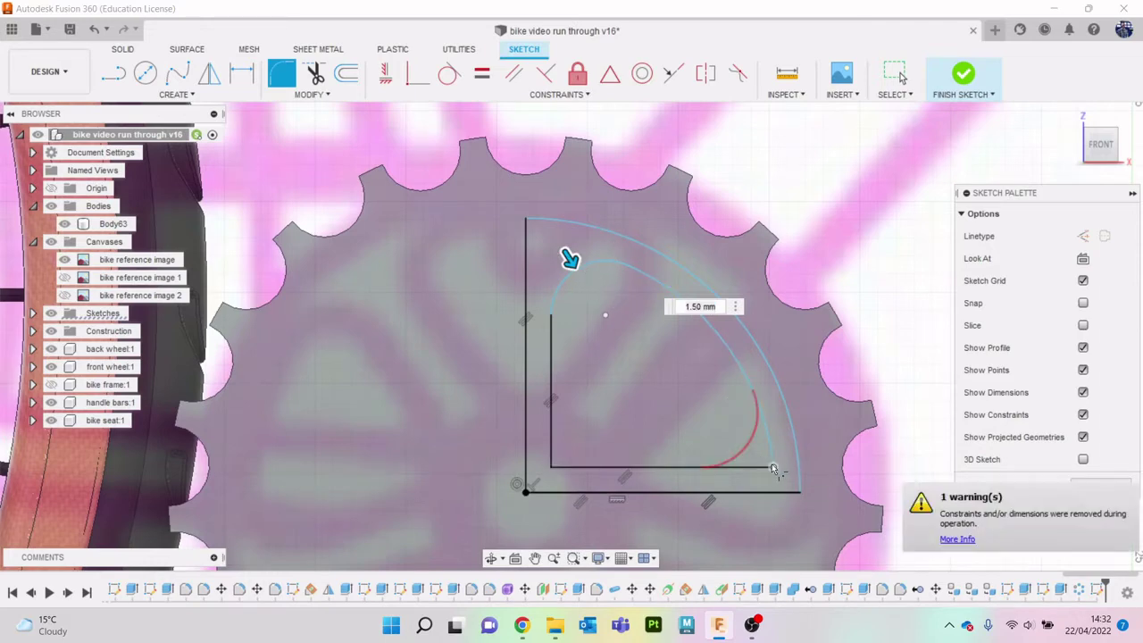
left_click_drag(765, 453, 773, 459)
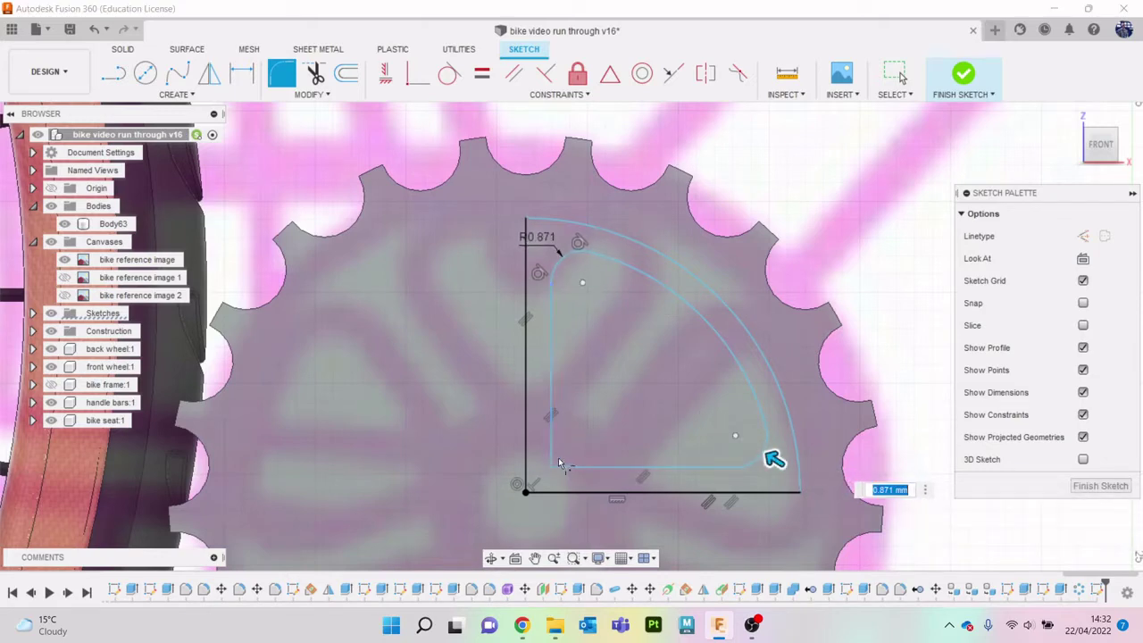
left_click(552, 459)
left_click(566, 465)
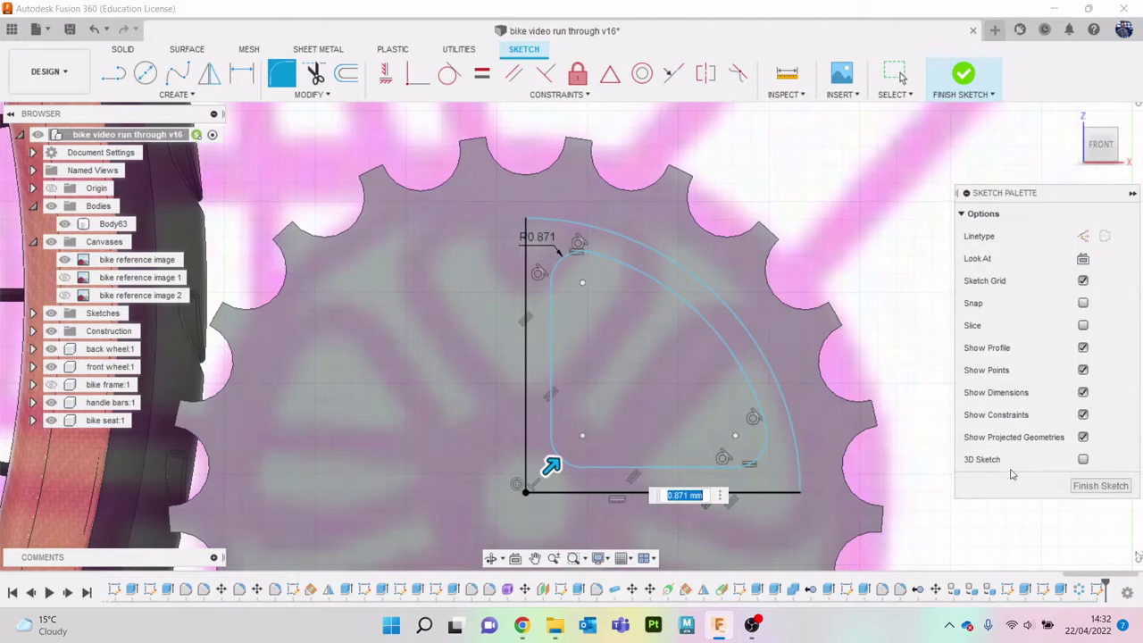
Step: Confirm the corner fillets and extrude the rounded quarter-sector profile as a cut through the toothed disc
key("Return")
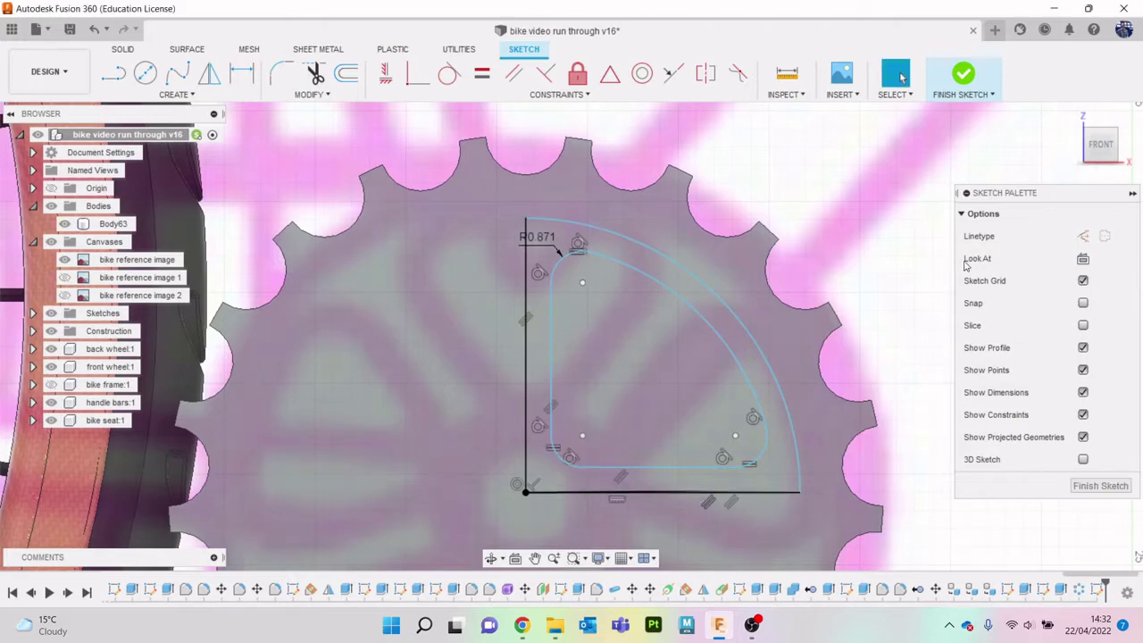
scroll(702, 363, "down", 2)
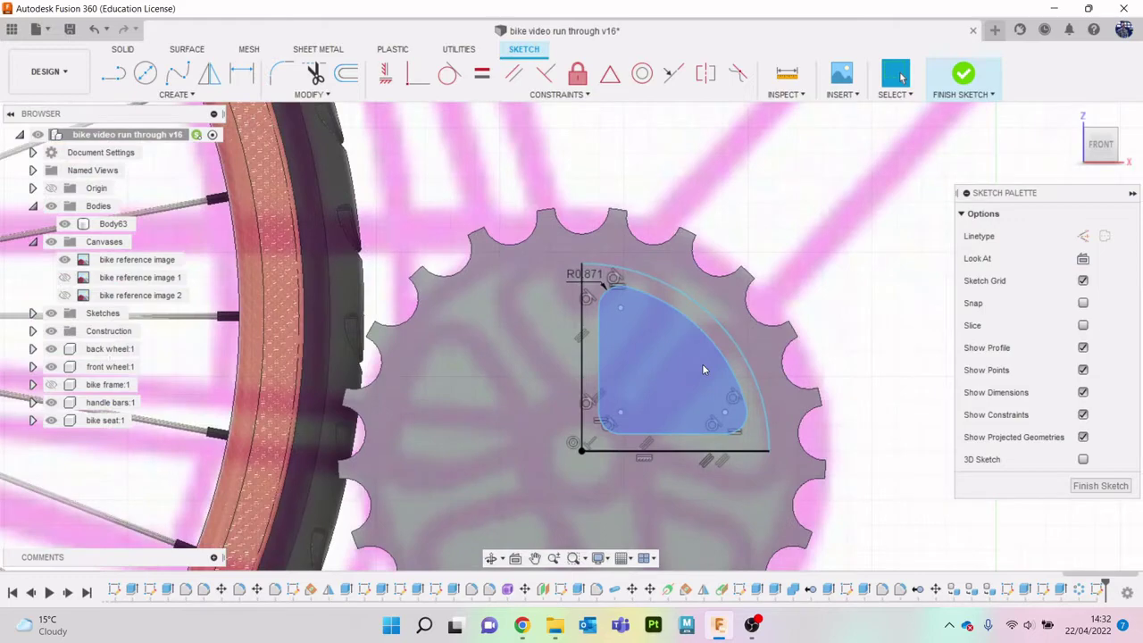
key("e")
scroll(707, 368, "down", 4)
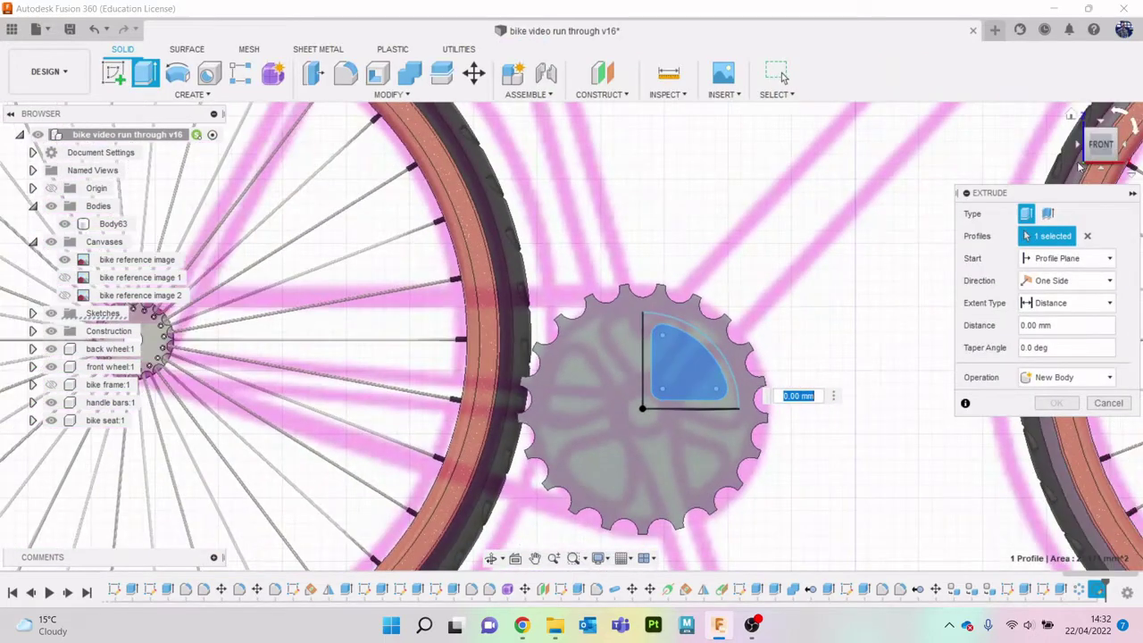
left_click_drag(1100, 148, 948, 152)
left_click_drag(493, 362, 530, 362)
left_click(1057, 426)
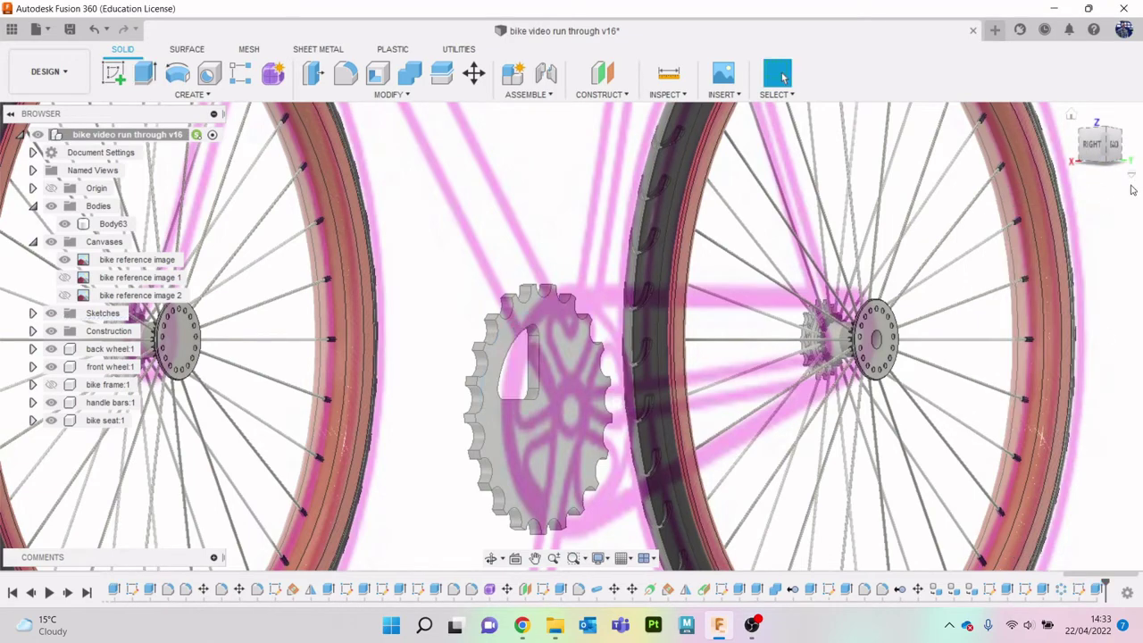
Step: Return to the front view, show the bike frame and examine the chainring opening against the bottom bracket
left_click_drag(1104, 145, 1085, 154)
left_click(1092, 147)
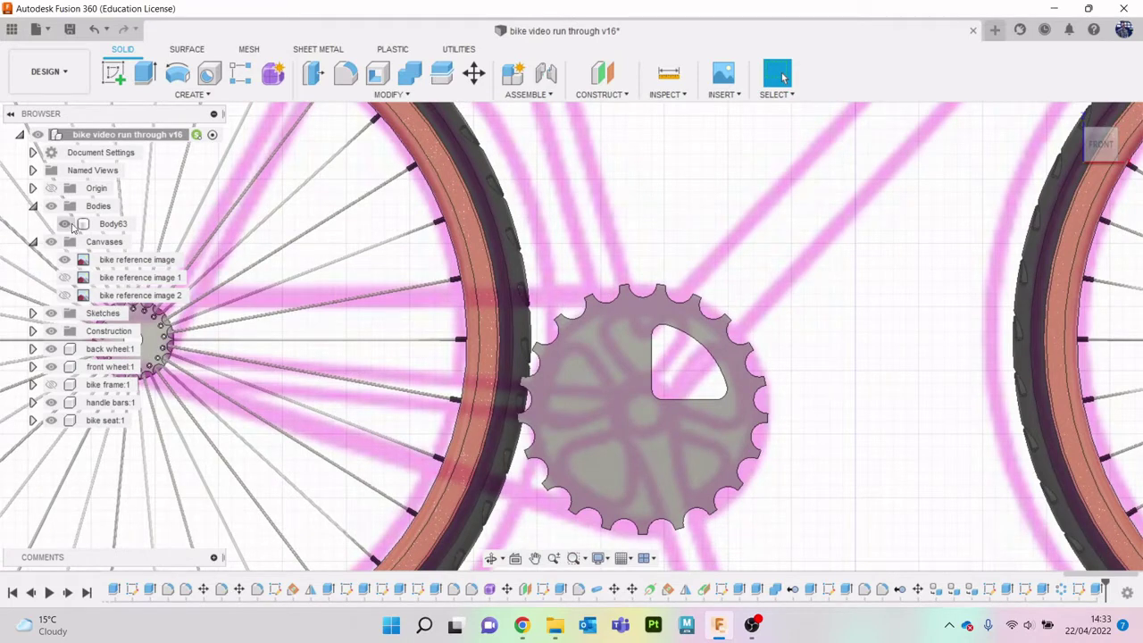
left_click(51, 385)
left_click(678, 398)
scroll(679, 397, "down", 2)
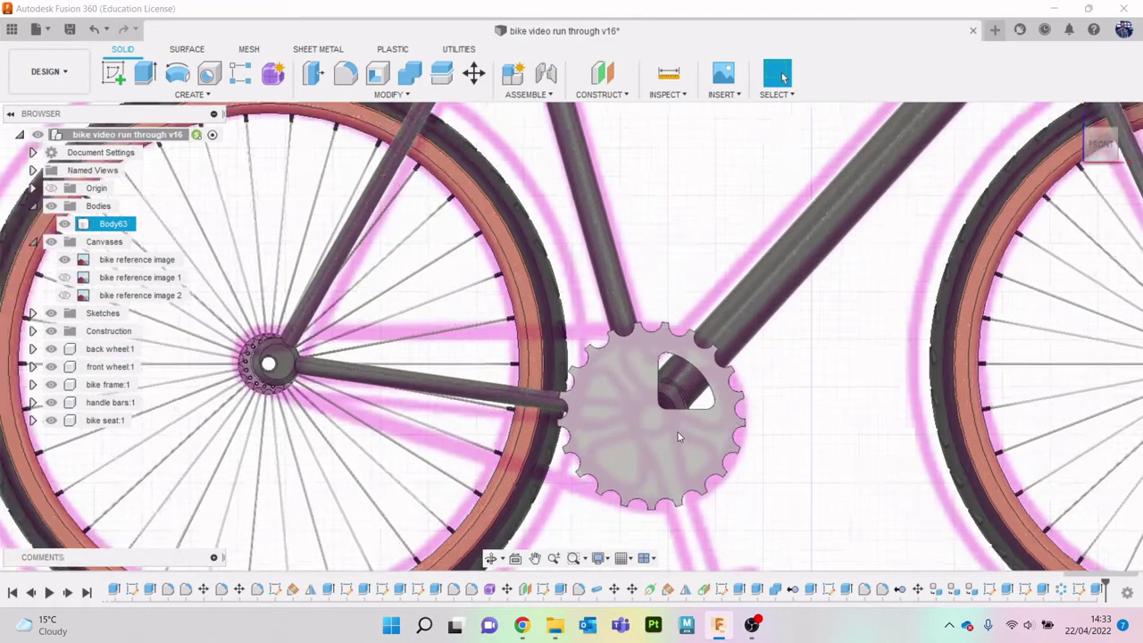
scroll(671, 409, "up", 4)
scroll(670, 409, "up", 2)
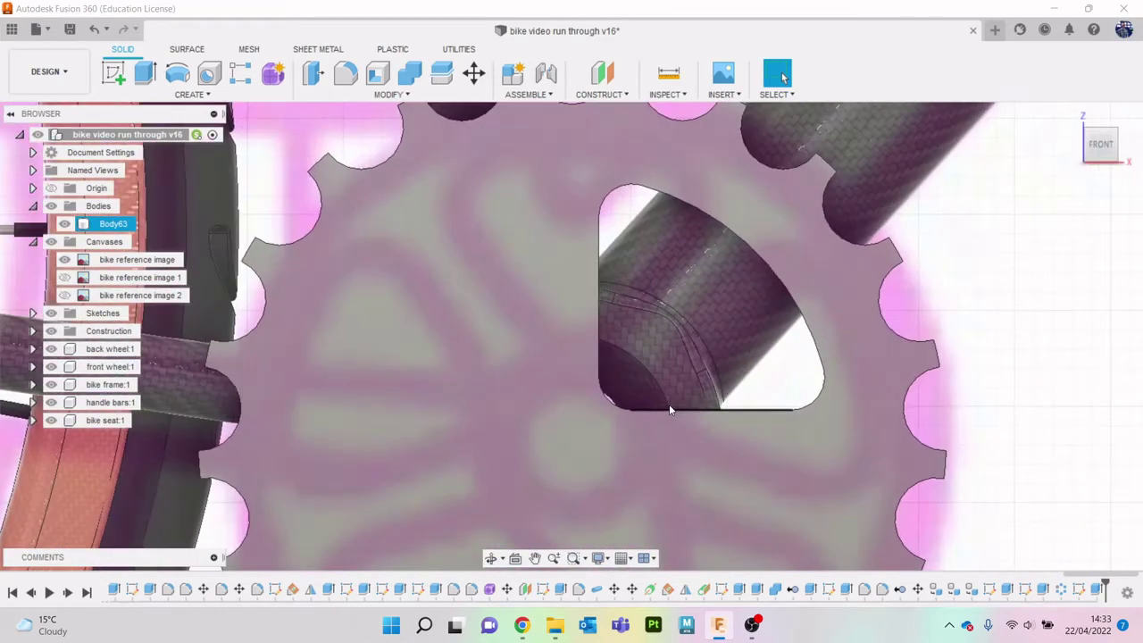
Step: Reopen the opening's sketch and delete the rounded inner outline, leaving only the outer quarter sector
right_click(1086, 593)
left_click(1043, 439)
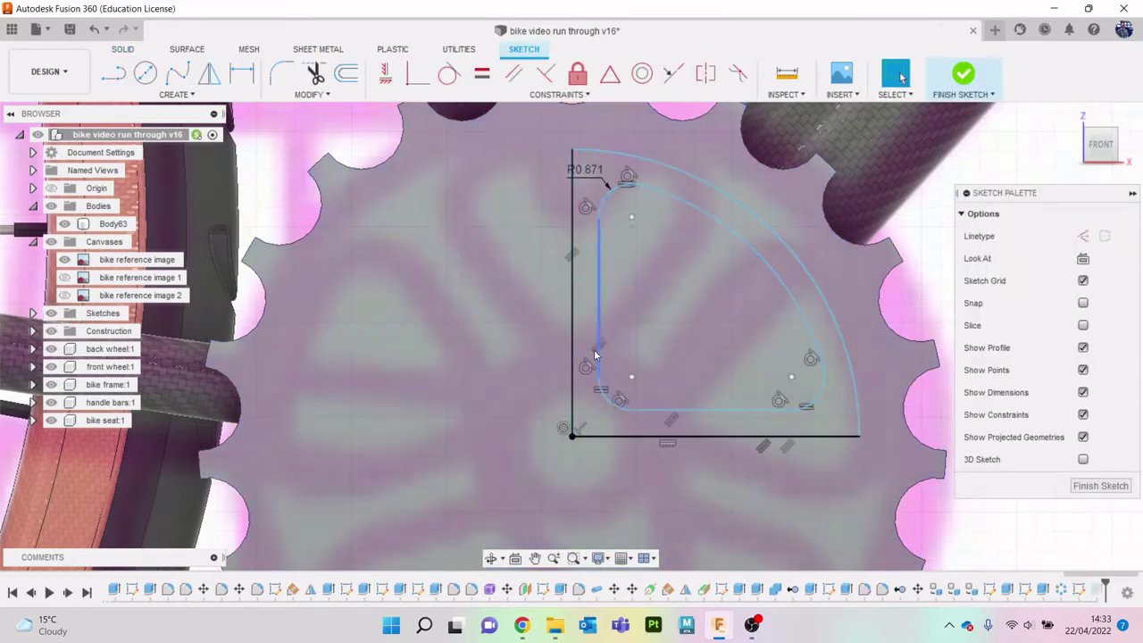
left_click_drag(585, 356, 669, 432)
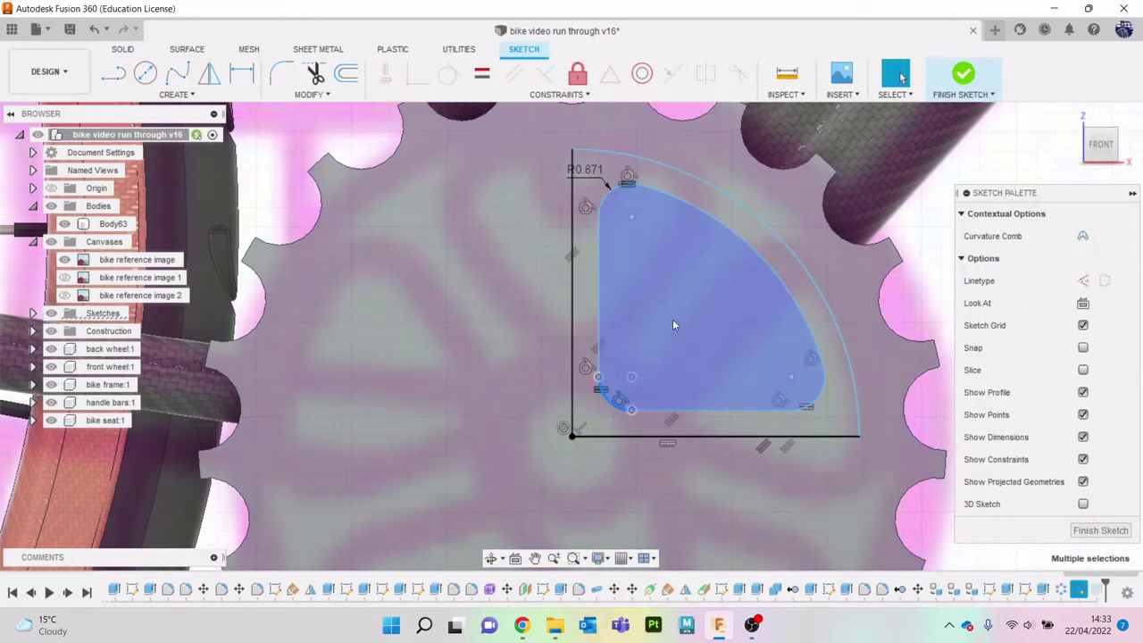
right_click(675, 319)
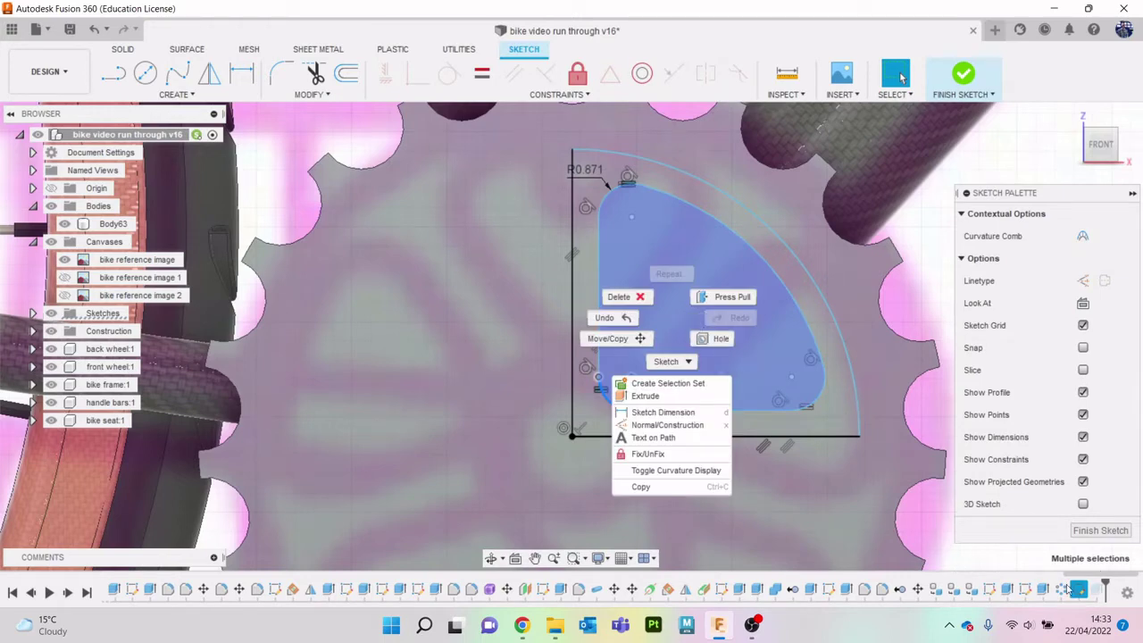
key("Escape")
scroll(893, 361, "down", 2)
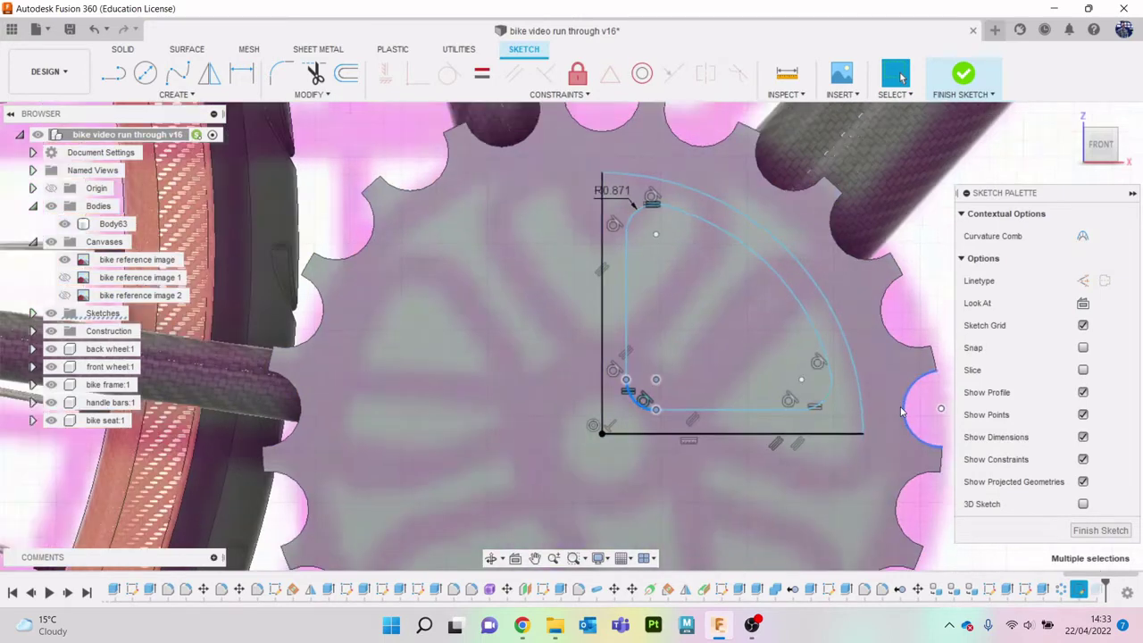
left_click(1096, 534)
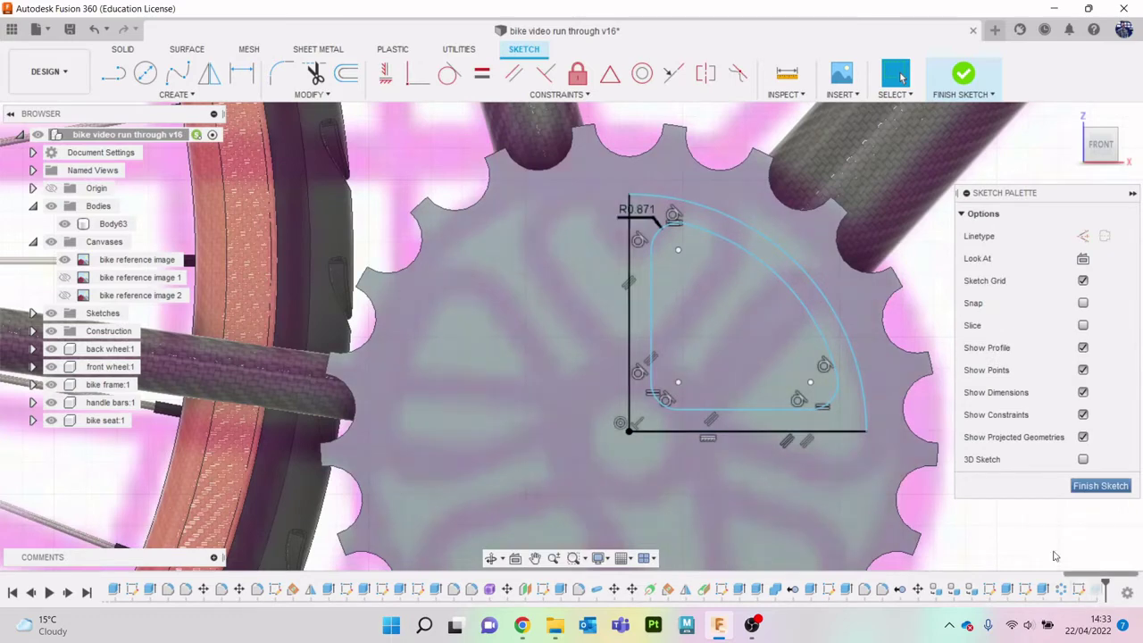
double_click(729, 241)
key("Delete")
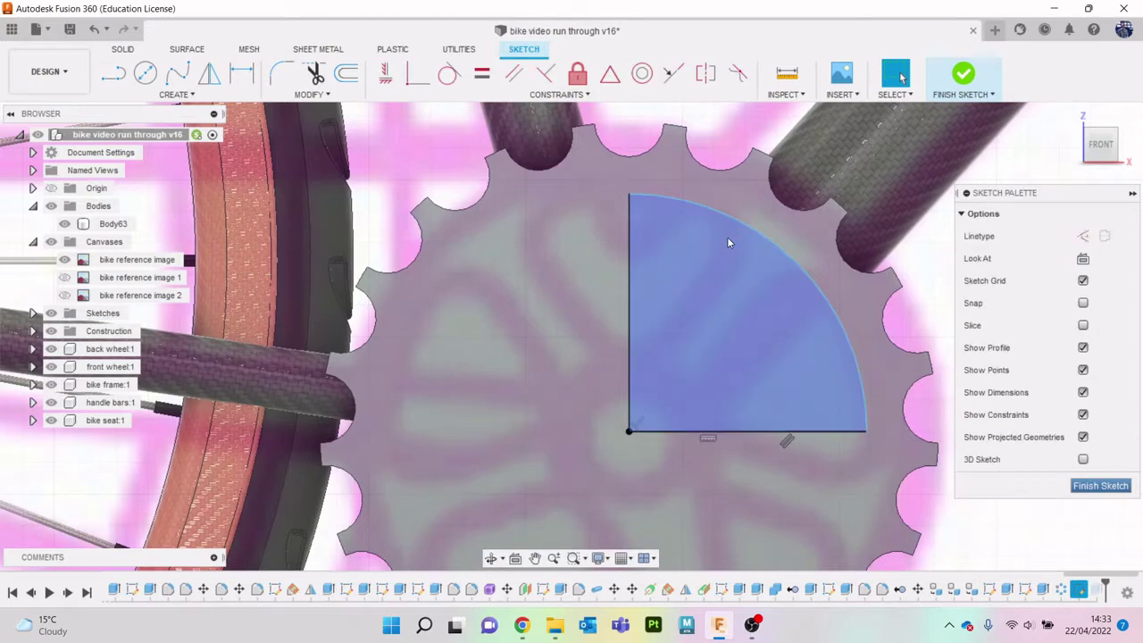
Step: Offset the quarter sector's outline inward by -1.224 mm, checking its position against the frame's bottom bracket from behind
left_click(346, 73)
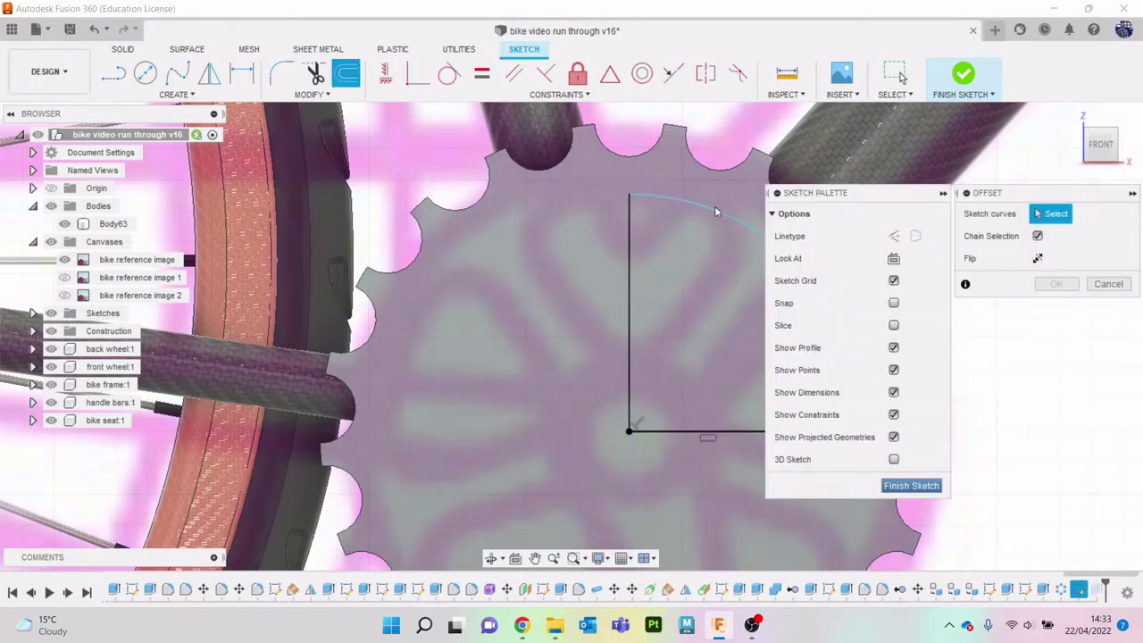
left_click(713, 214)
middle_click_drag(761, 181, 592, 143)
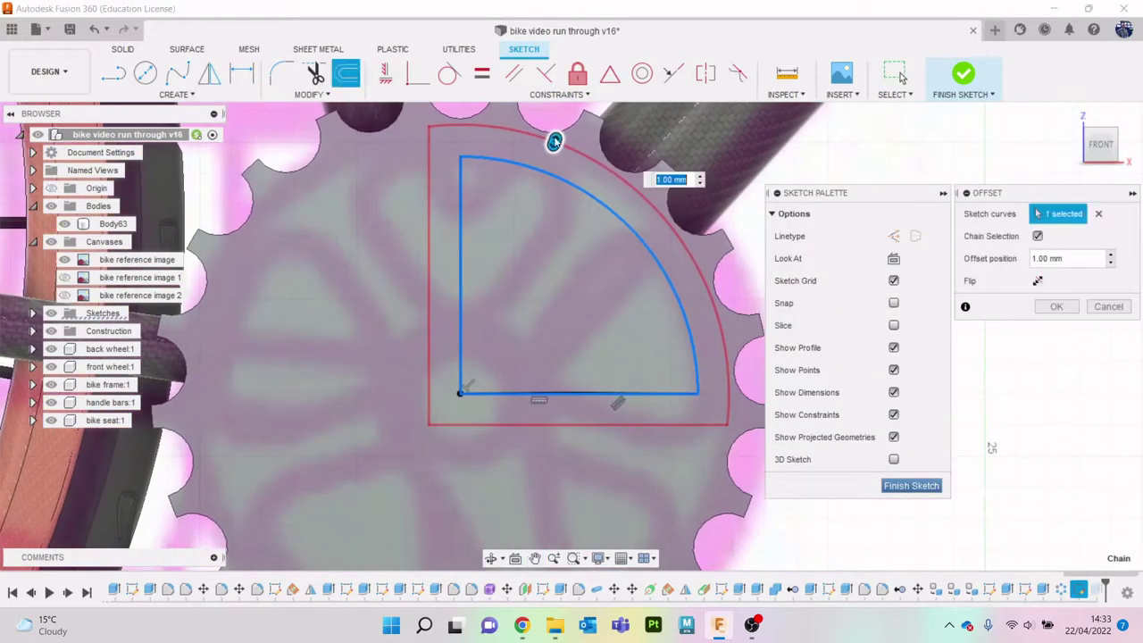
left_click_drag(554, 143, 524, 221)
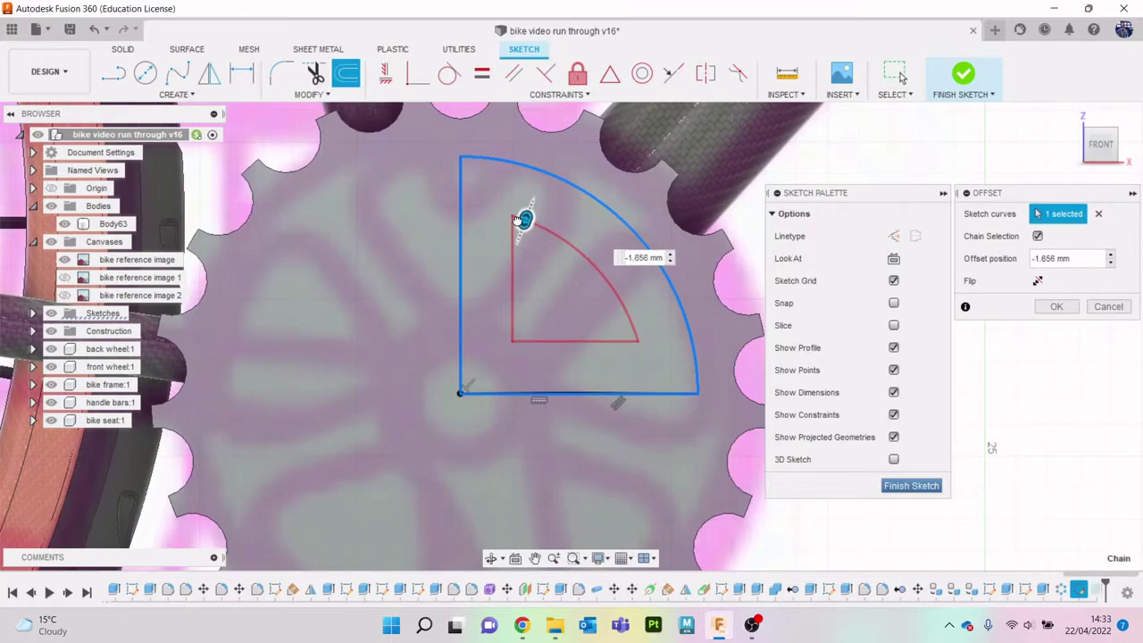
middle_click_drag(571, 336, 348, 339, "shift")
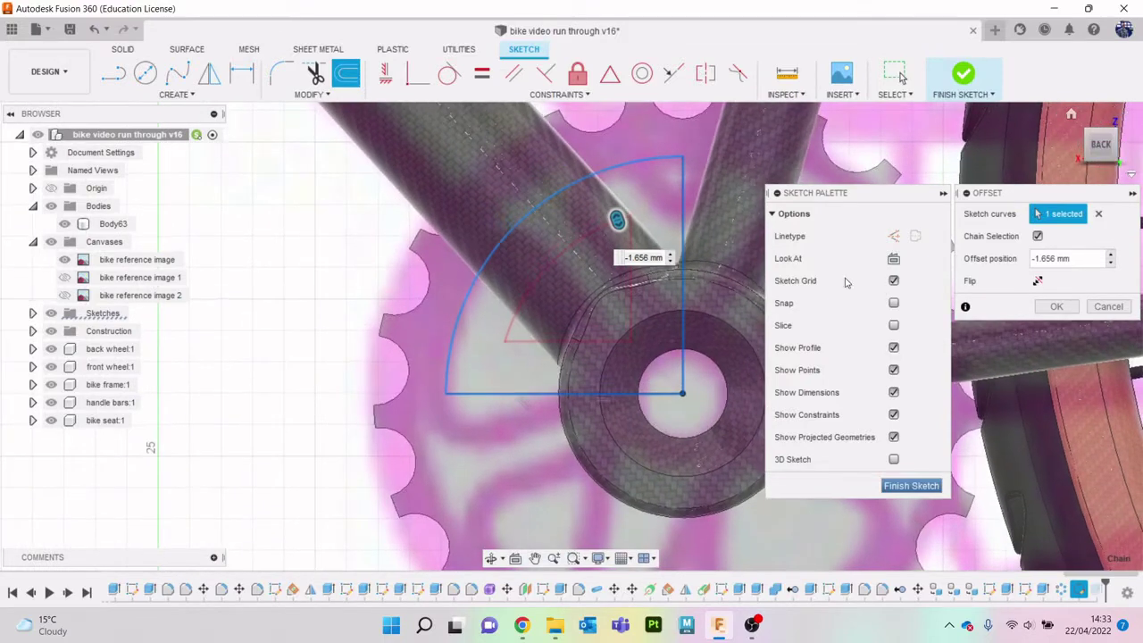
left_click_drag(616, 219, 611, 211)
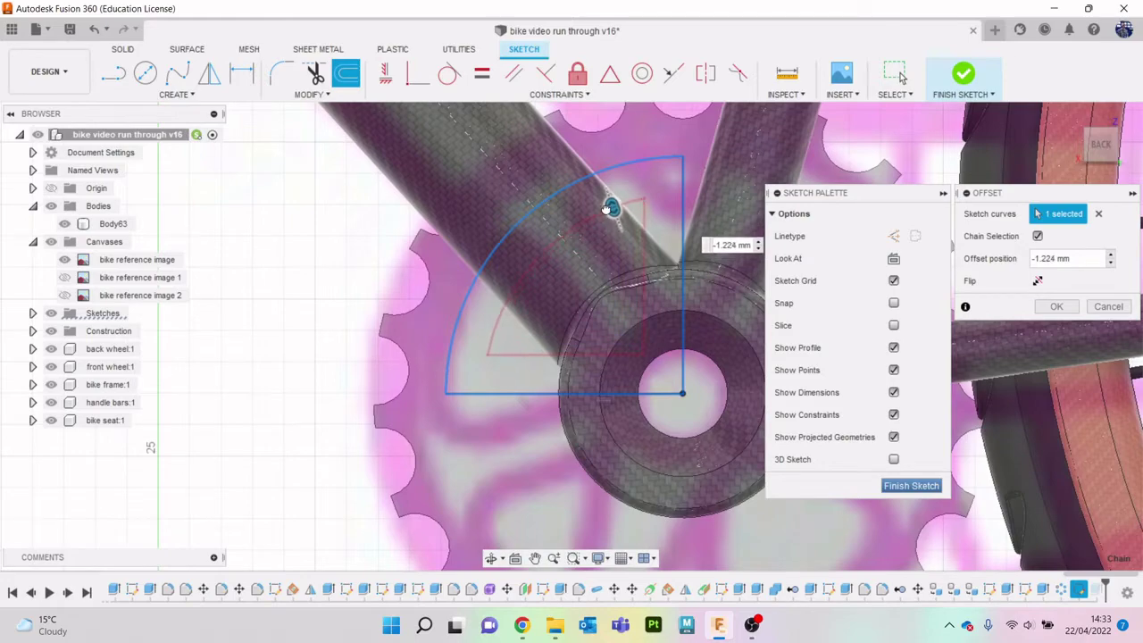
left_click(1057, 307)
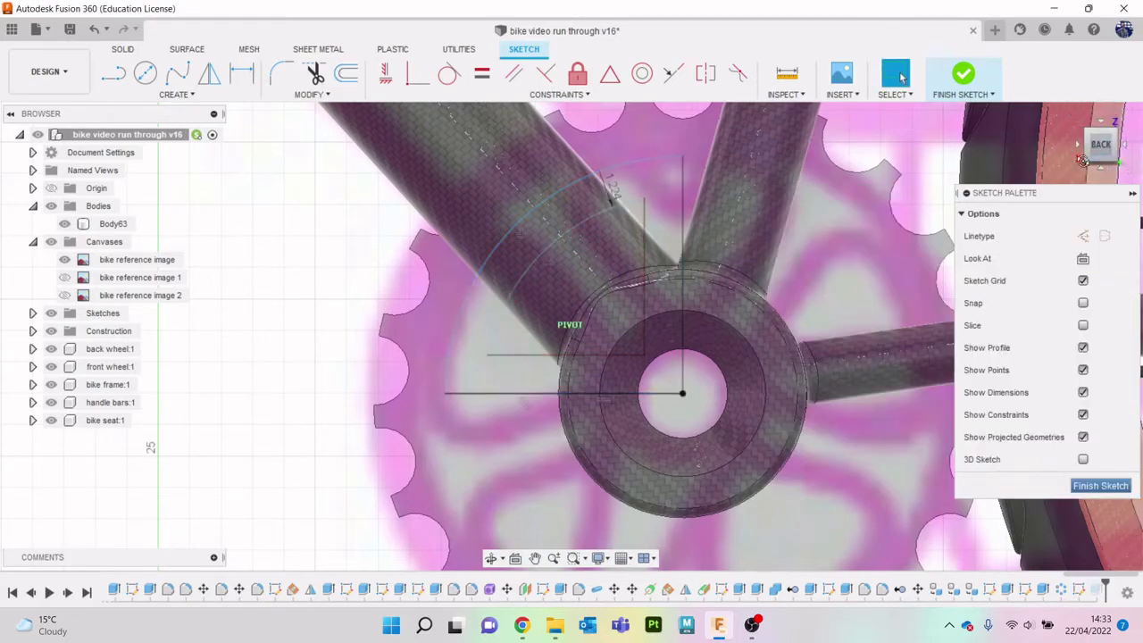
Step: Fillet the three corners of the new inner quarter-sector outline with a 1.00 mm radius
left_click(1083, 258)
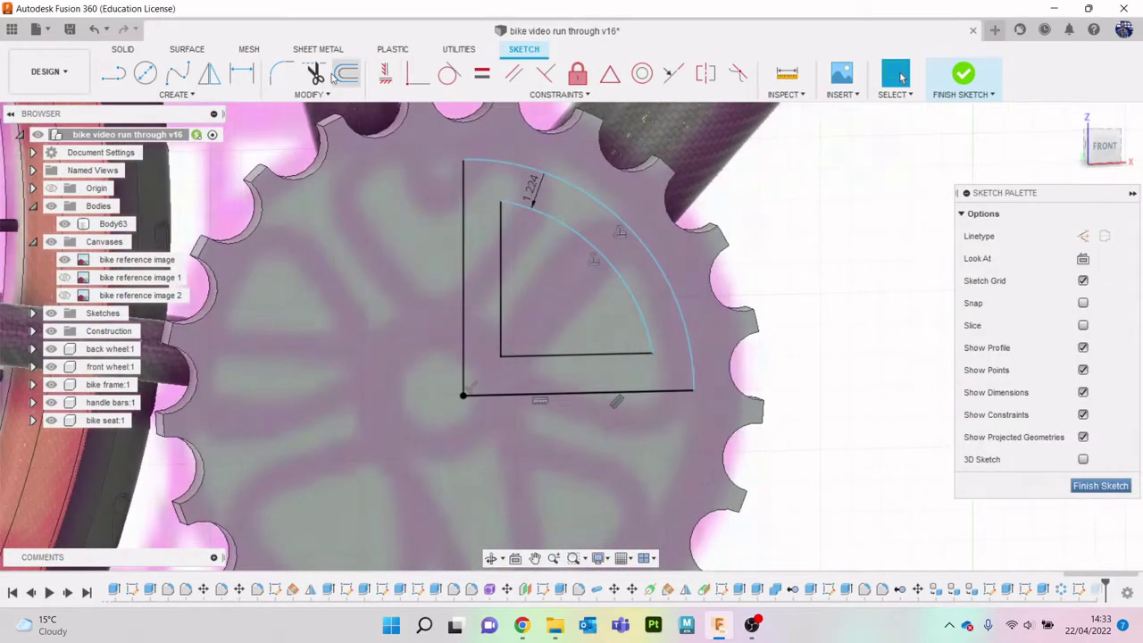
left_click(282, 74)
scroll(479, 190, "up", 2)
left_click(512, 211)
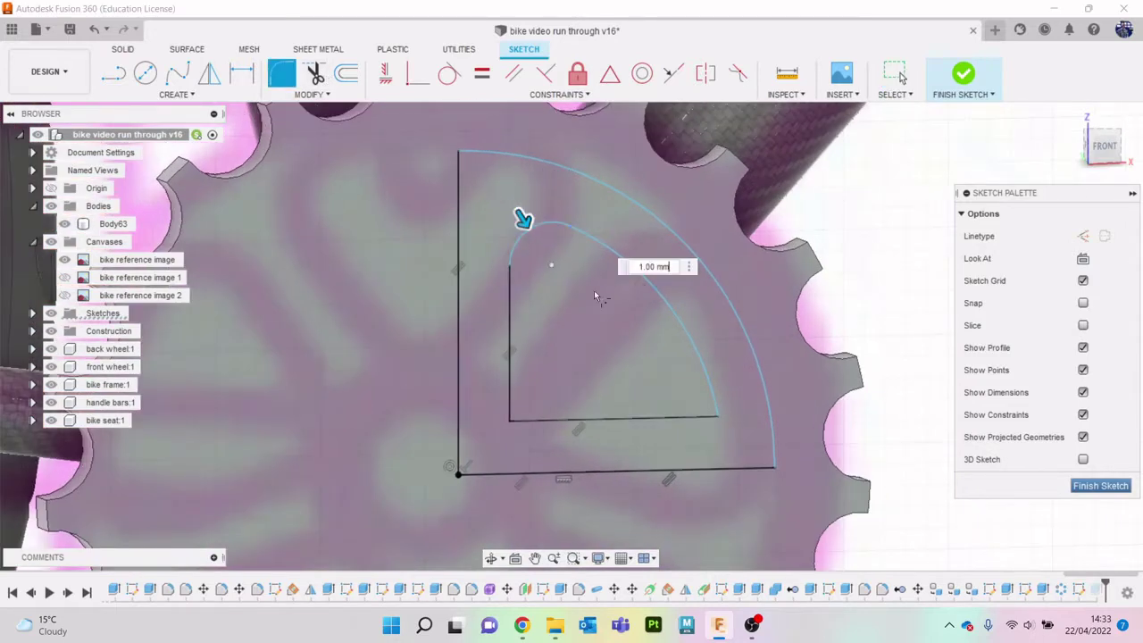
left_click(720, 419)
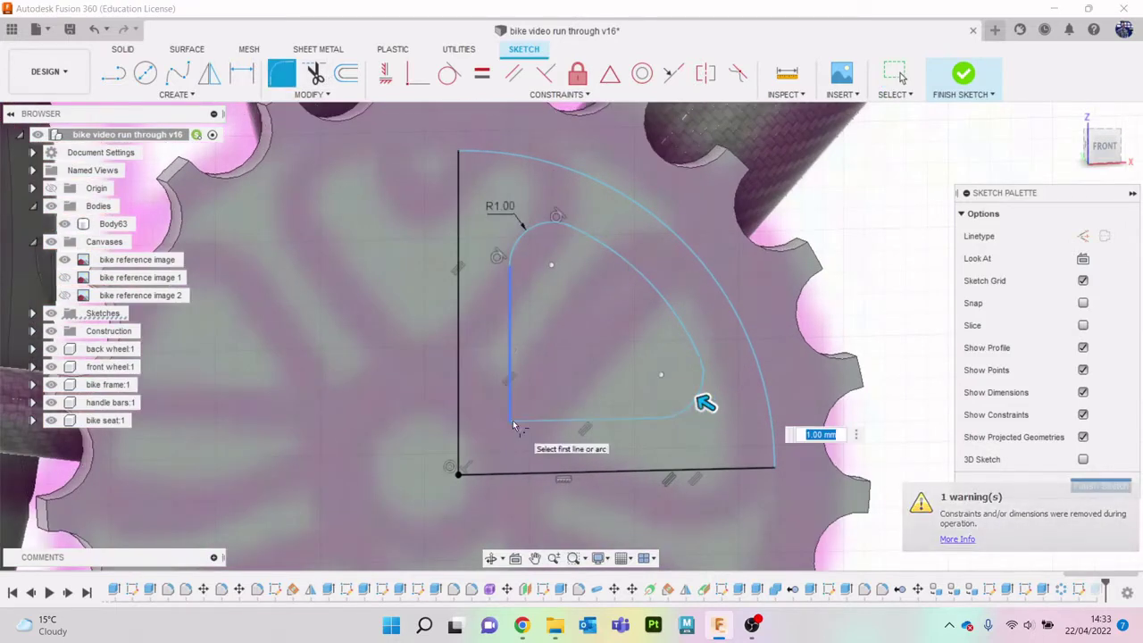
left_click(514, 428)
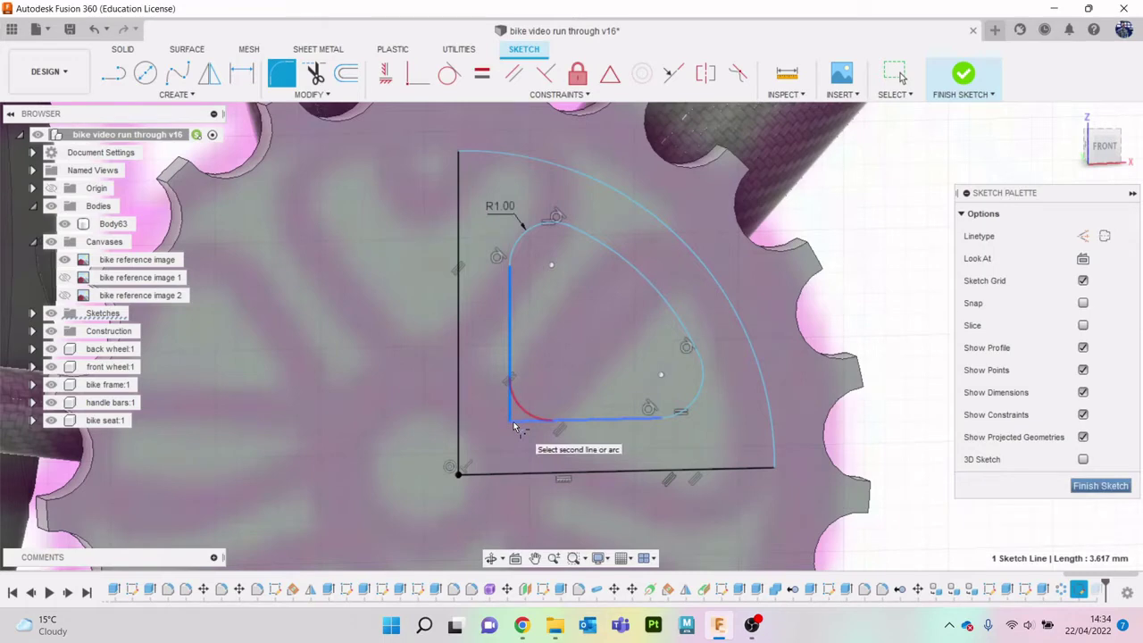
left_click(513, 428)
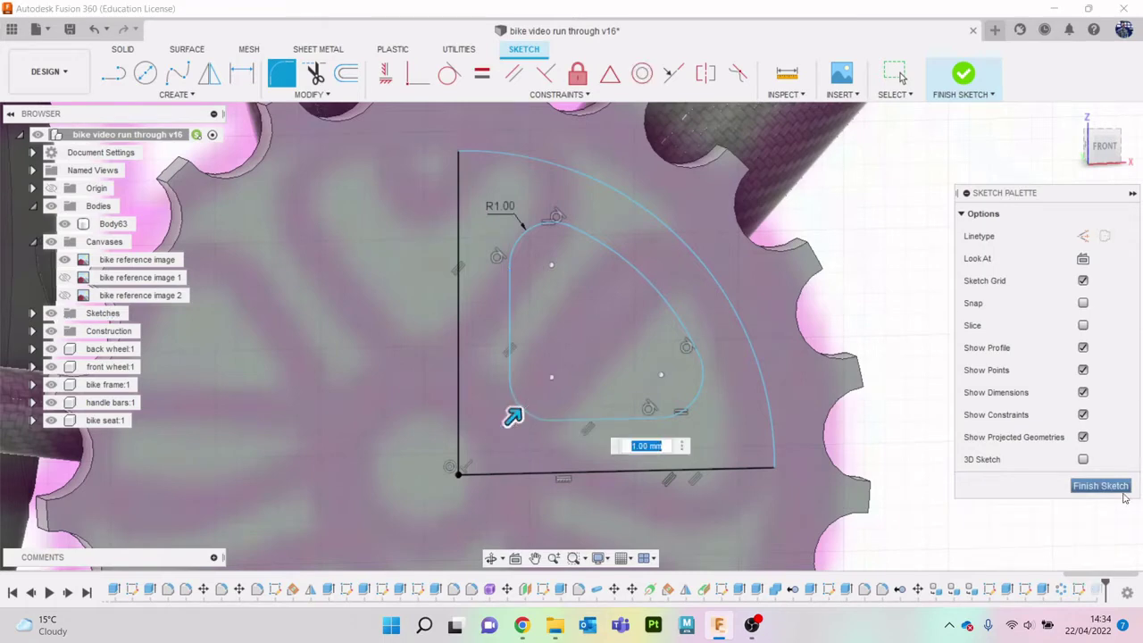
key("Escape")
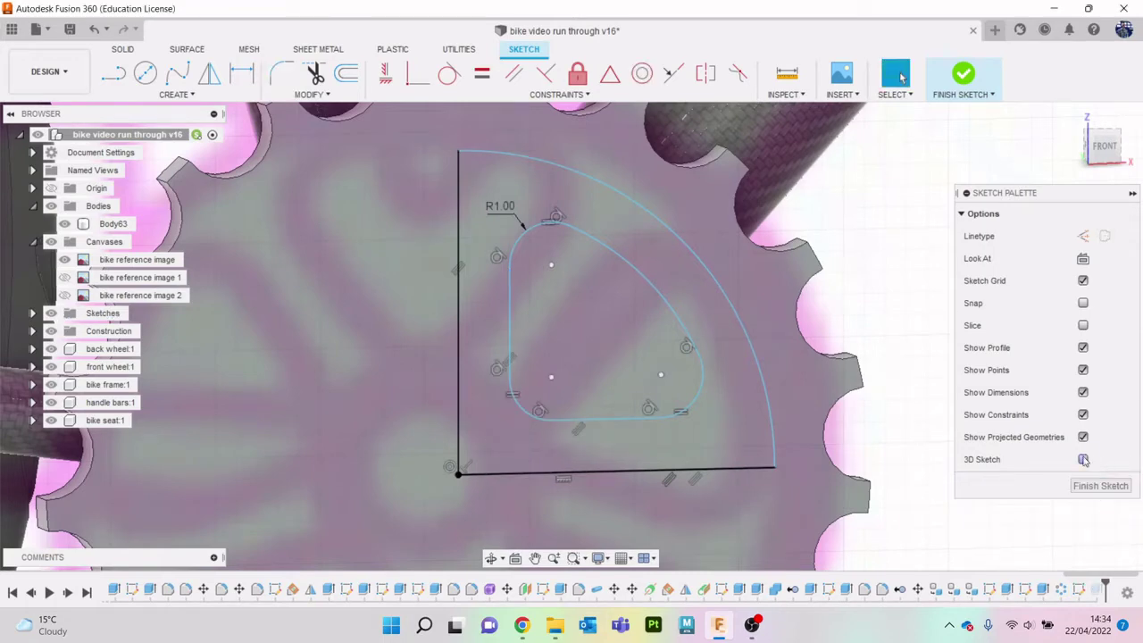
Step: Extrude the new rounded inner profile by -1.046 mm as a cut into the chainring and return to the front view
key("e")
left_click(654, 365)
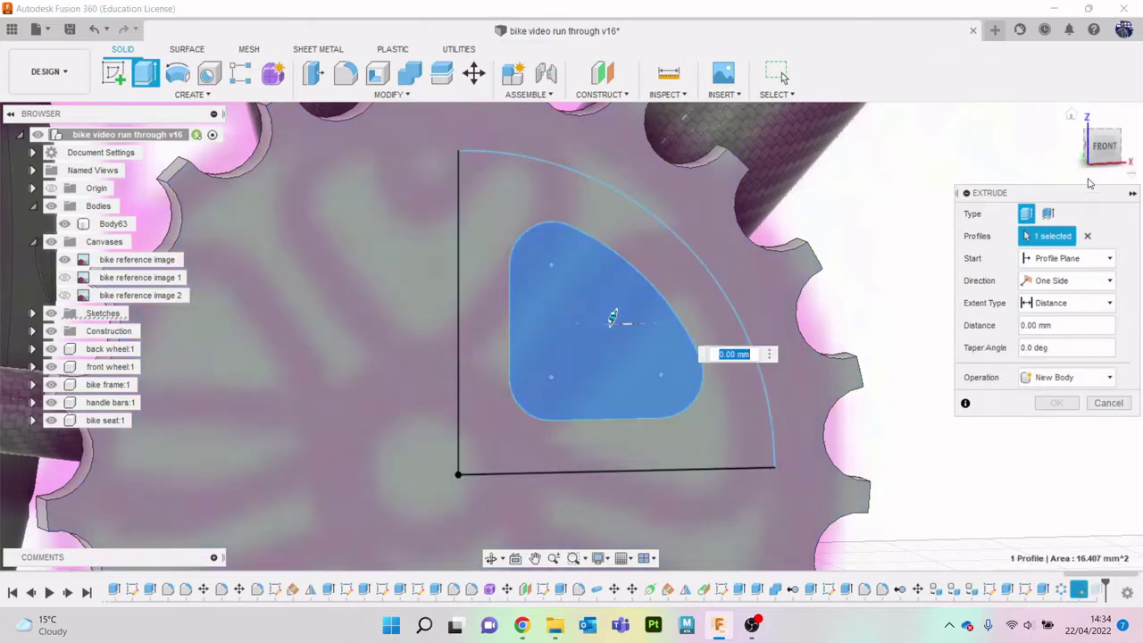
left_click(1089, 182)
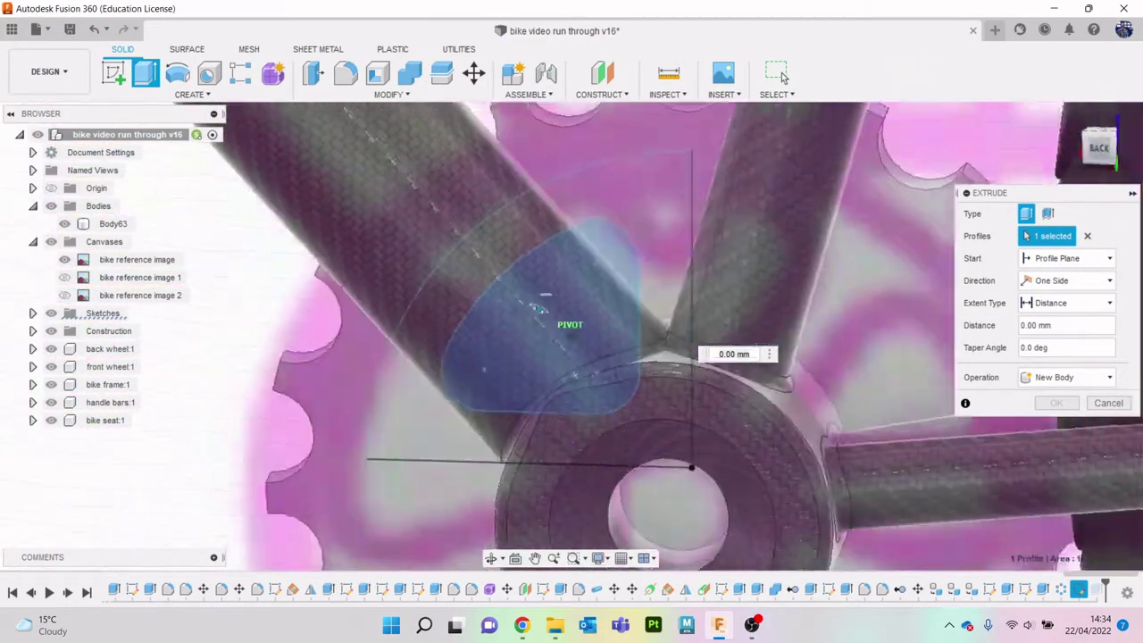
left_click_drag(536, 308, 532, 327)
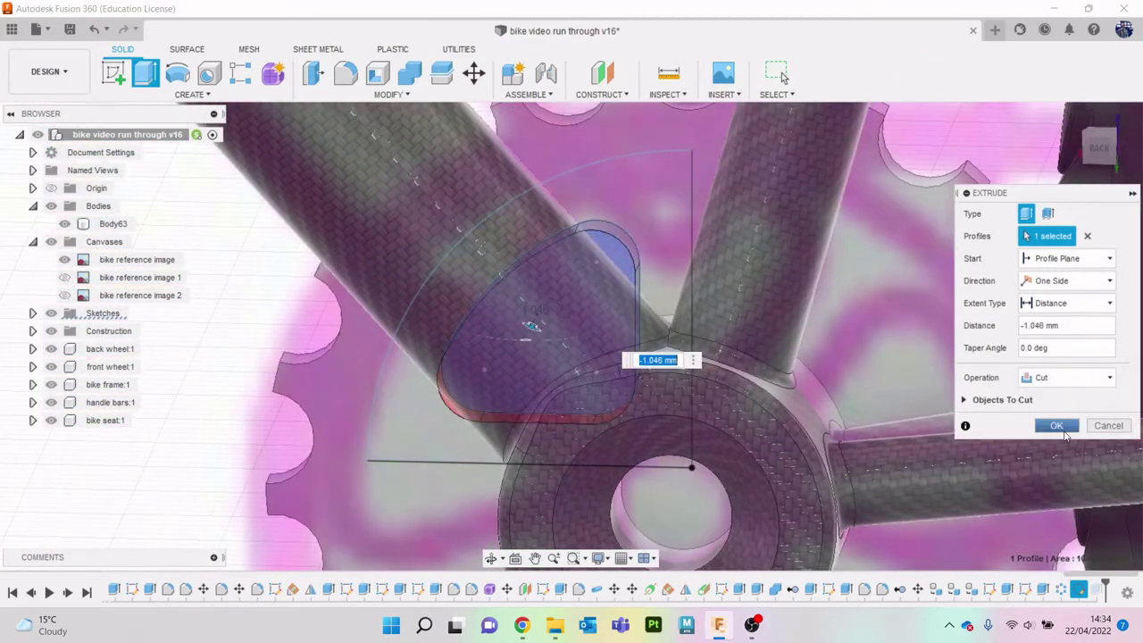
left_click(1056, 426)
left_click(1071, 113)
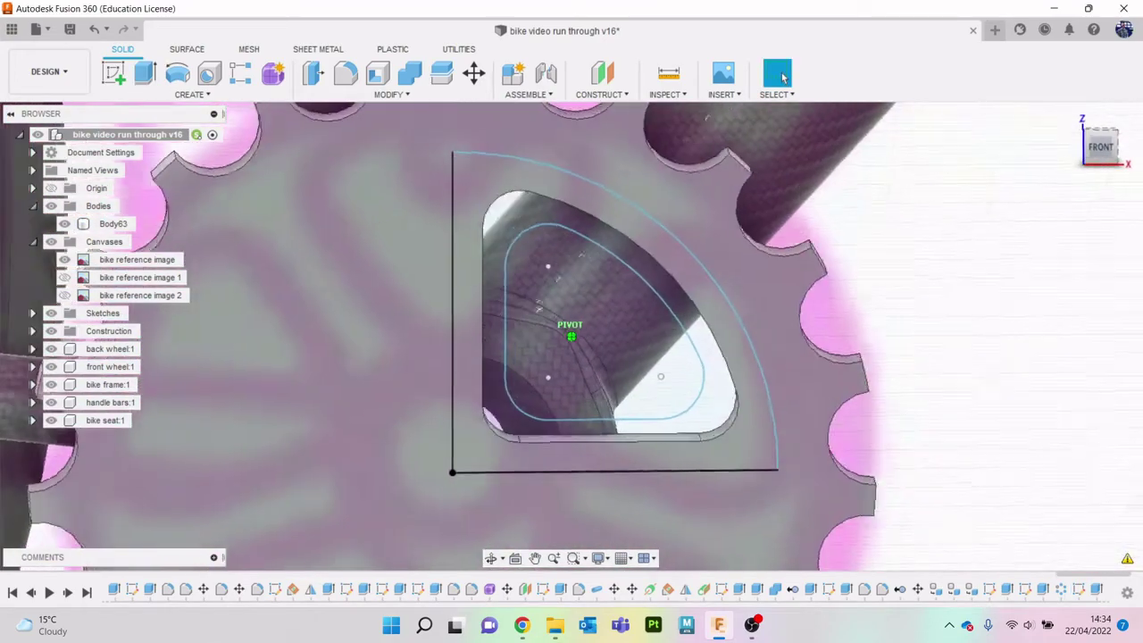
left_click(1101, 146)
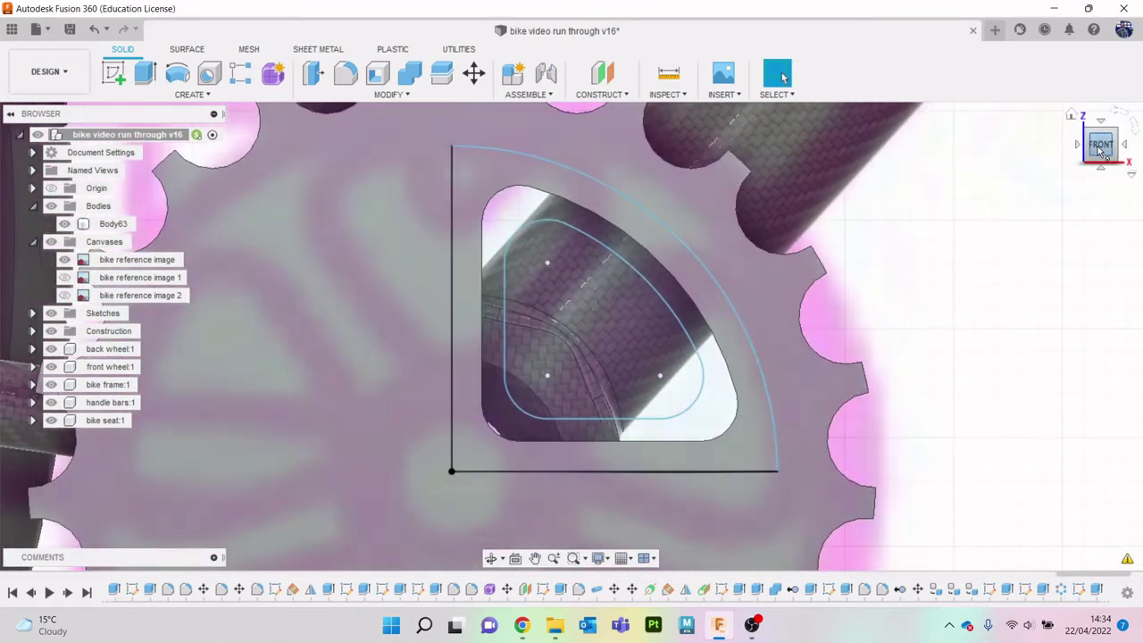
Step: Reopen the latest cut extrusion to review its profile and settings, and close it without changes
scroll(841, 360, "down", 3)
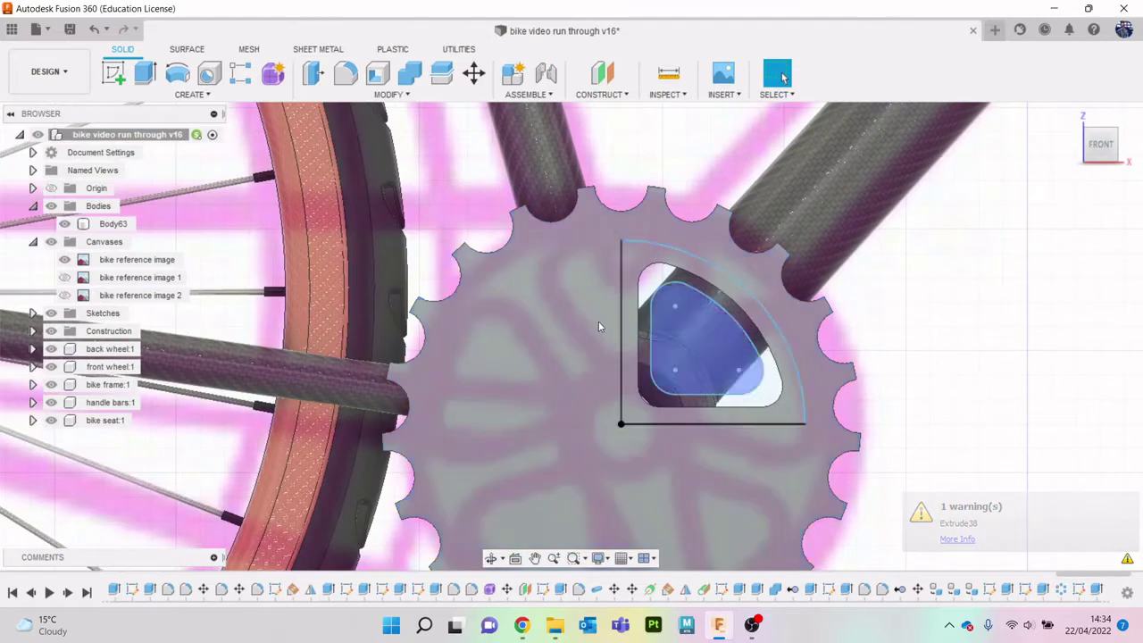
scroll(686, 347, "up", 2)
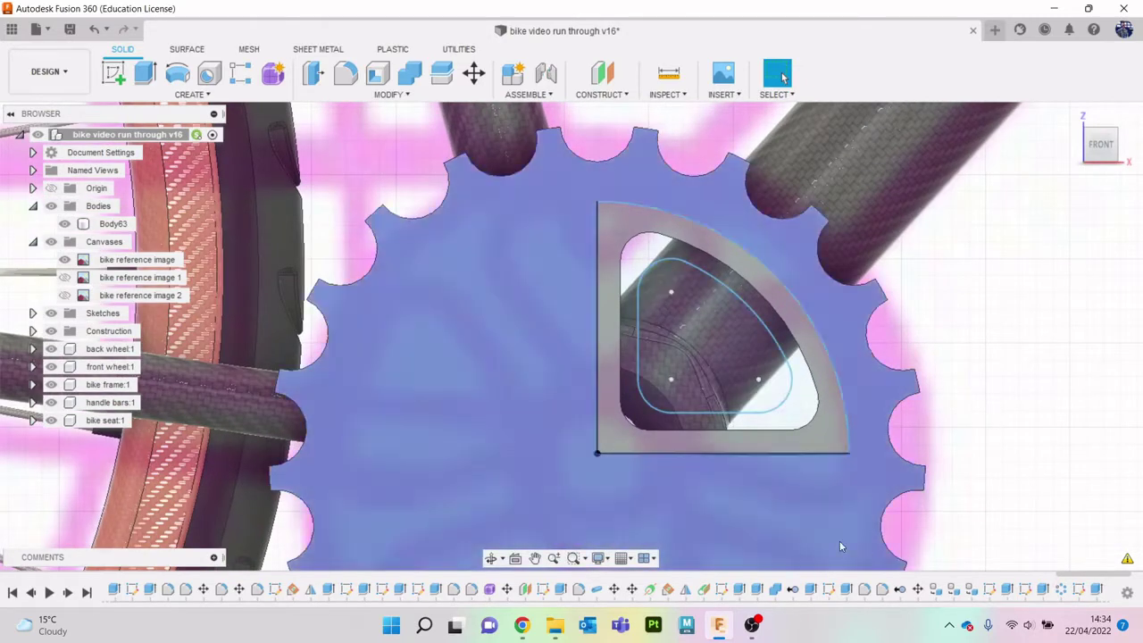
right_click(1097, 590)
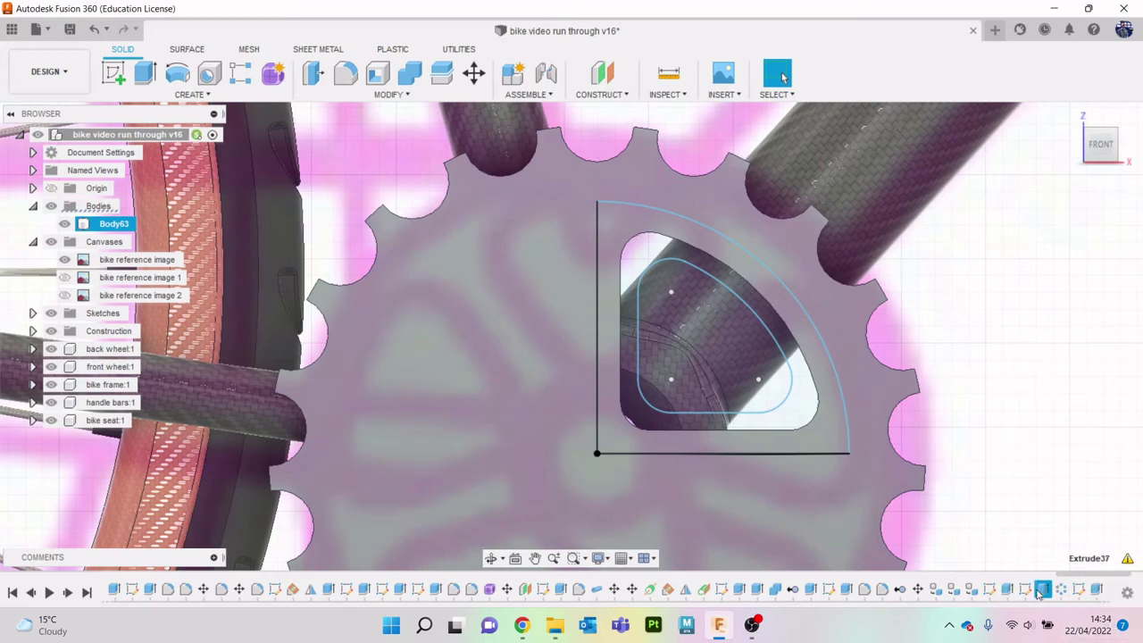
right_click(1091, 594)
left_click(1041, 437)
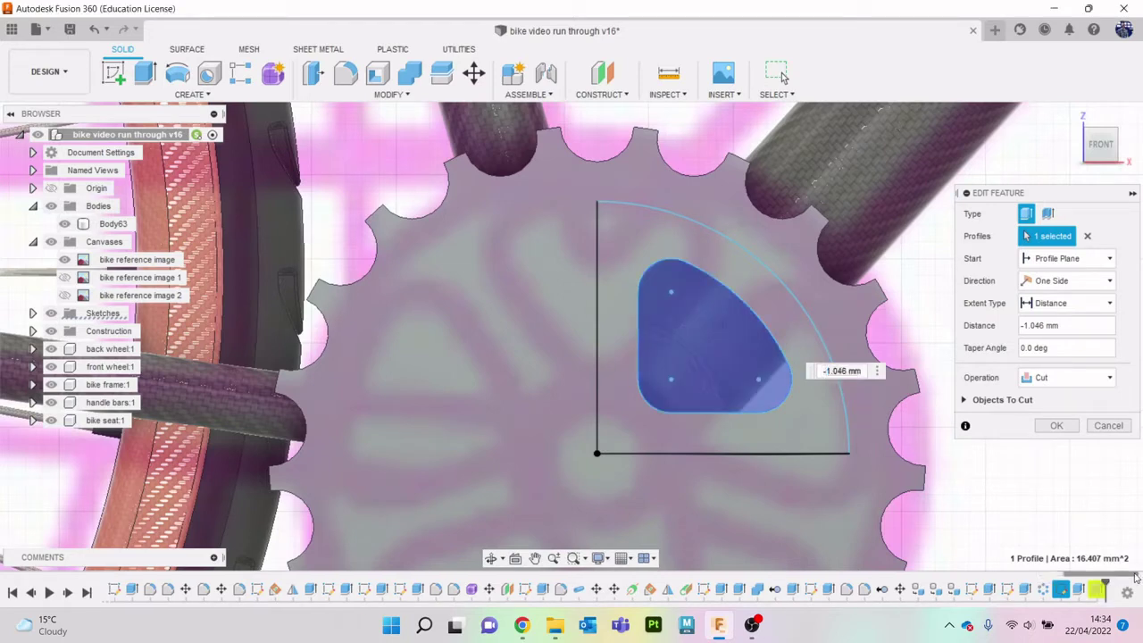
left_click(1056, 425)
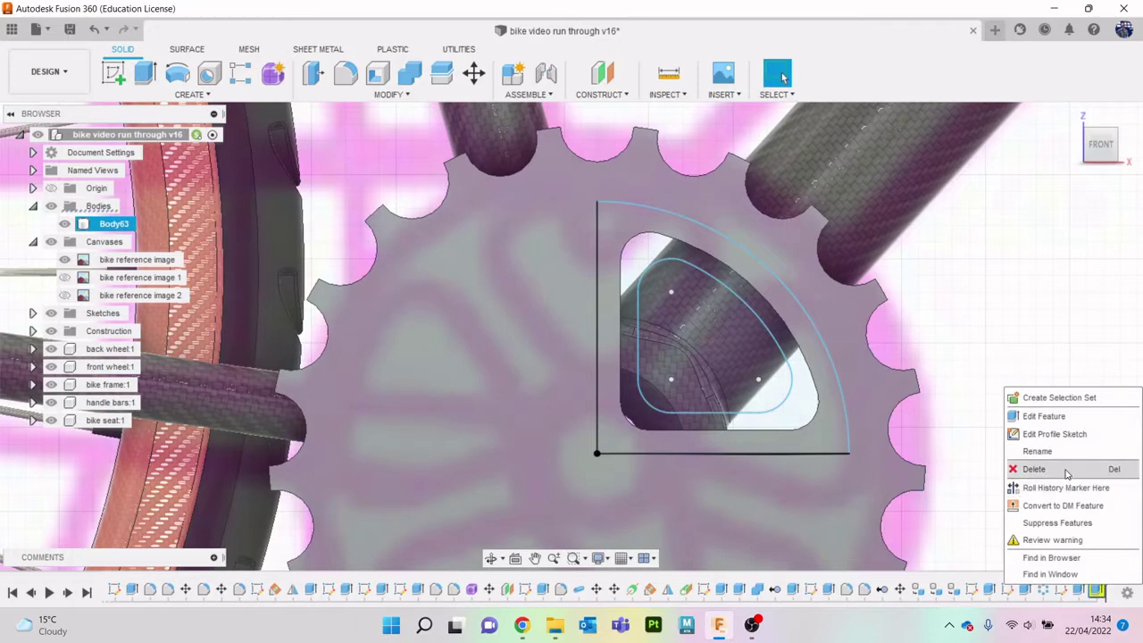
Step: Delete the latest cut extrusion that makes the larger rounded opening and hide the quarter-sector sketch
left_click(1035, 469)
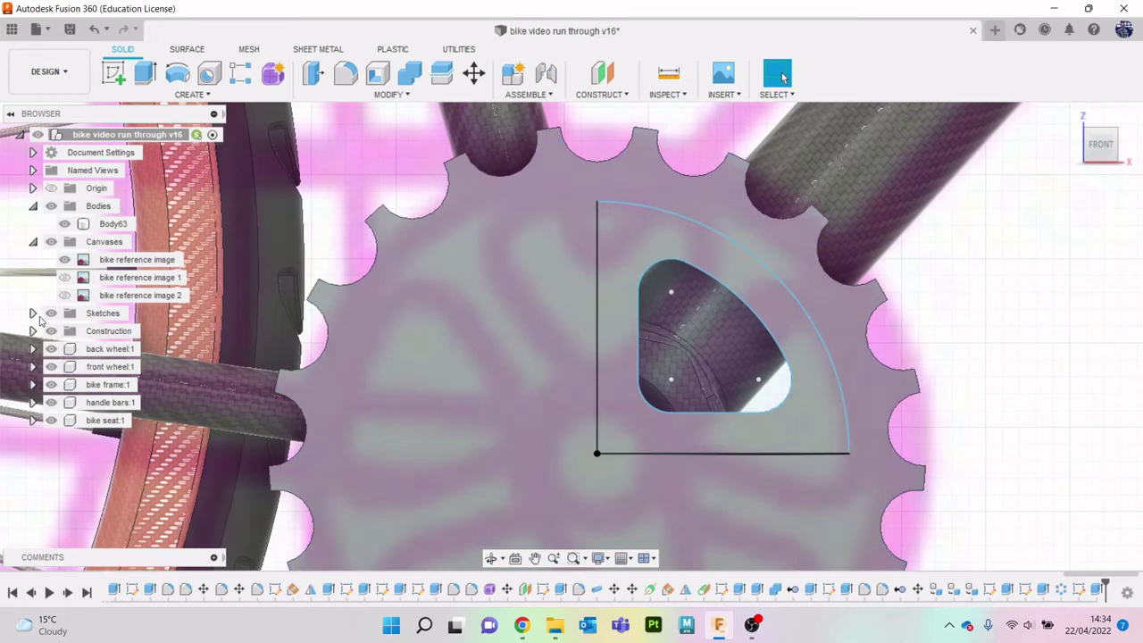
left_click(32, 313)
scroll(87, 497, "down", 10)
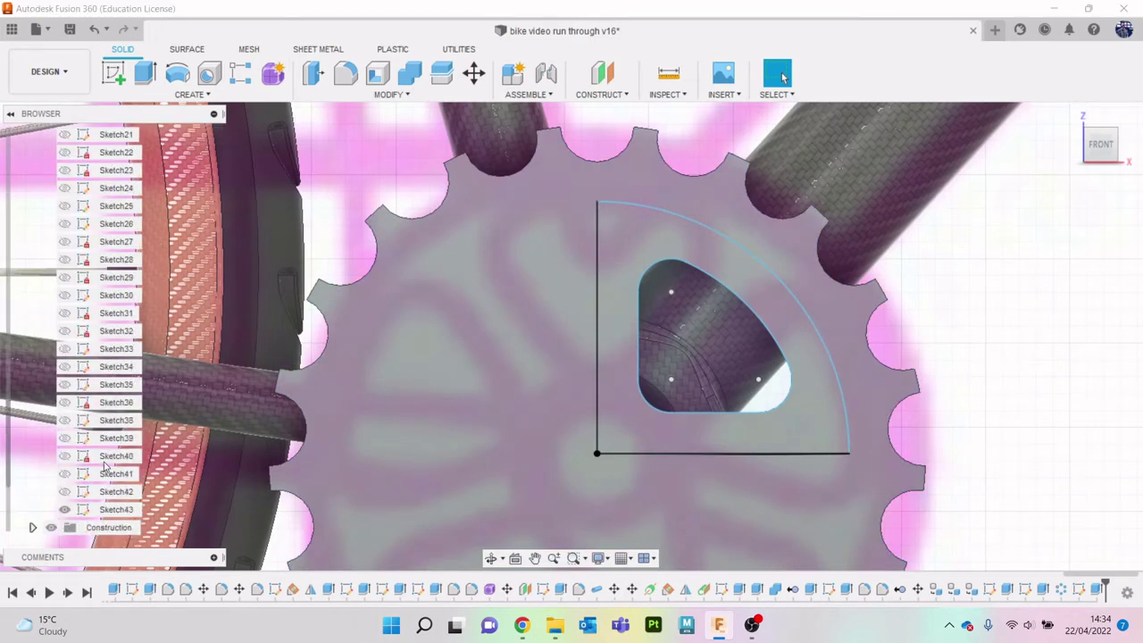
left_click(65, 437)
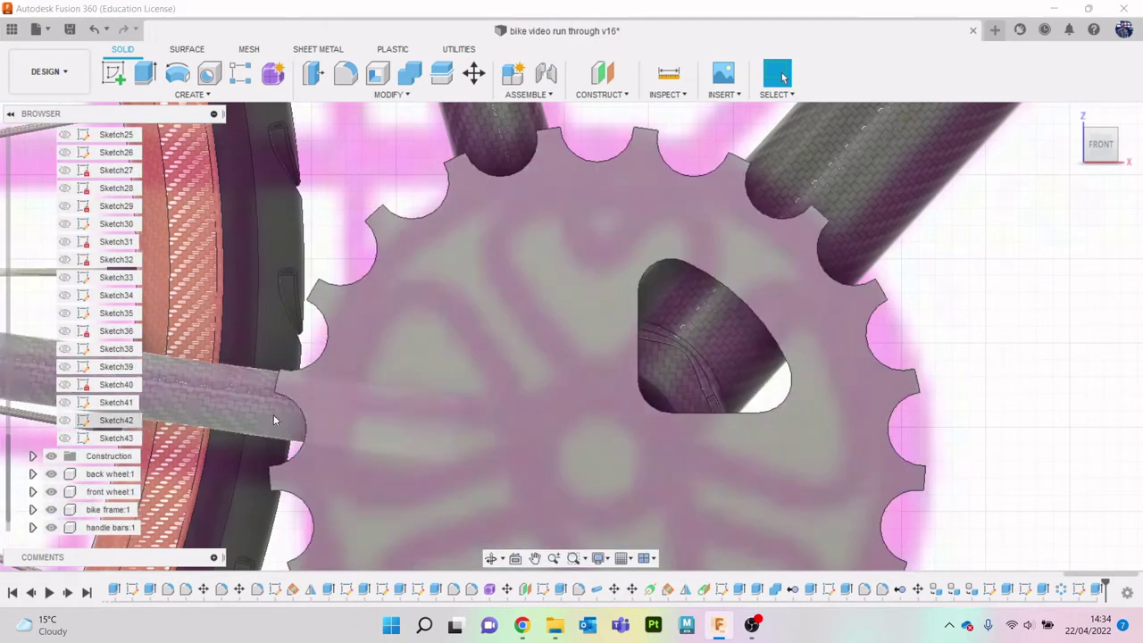
scroll(344, 410, "down", 3)
middle_click_drag(529, 437, 622, 408)
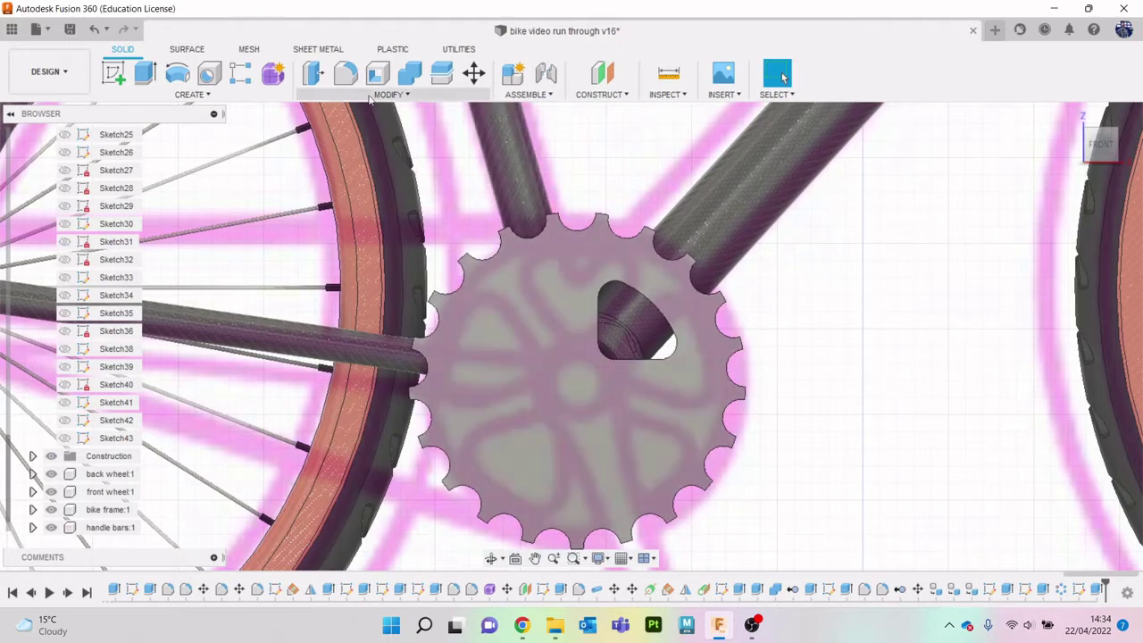
left_click(185, 94)
mouse_move(200, 426)
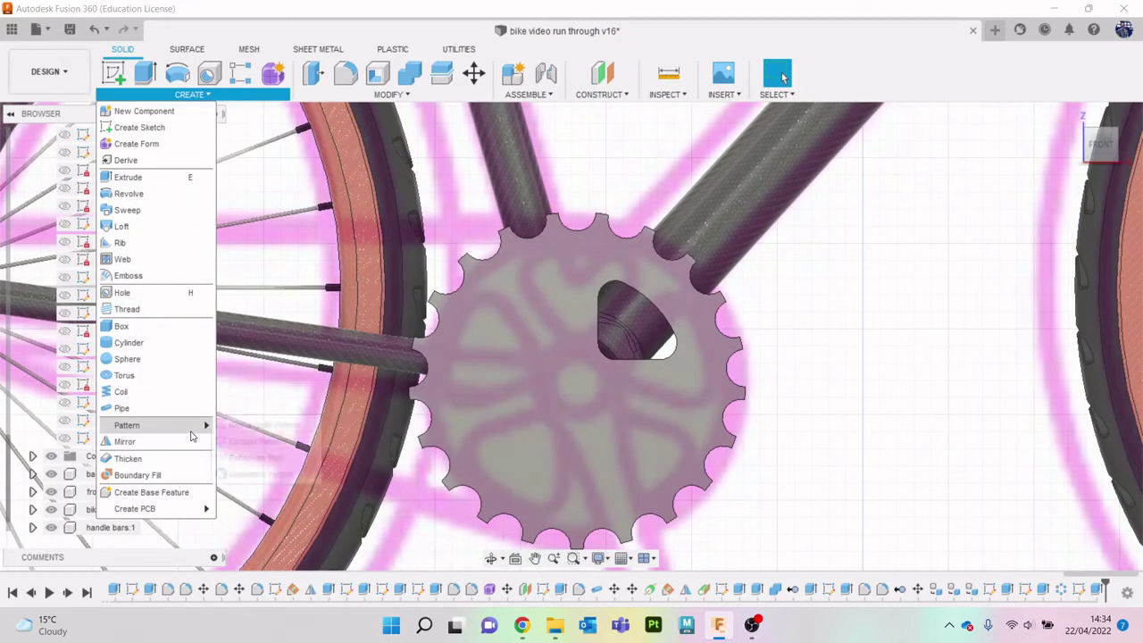
left_click(255, 442)
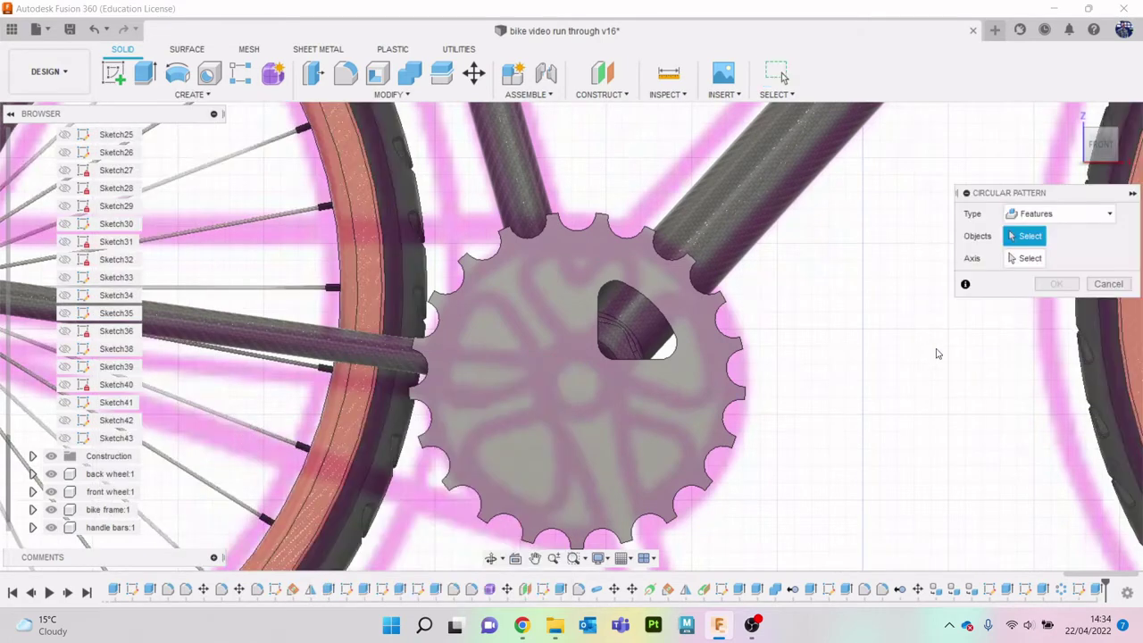
left_click(1097, 589)
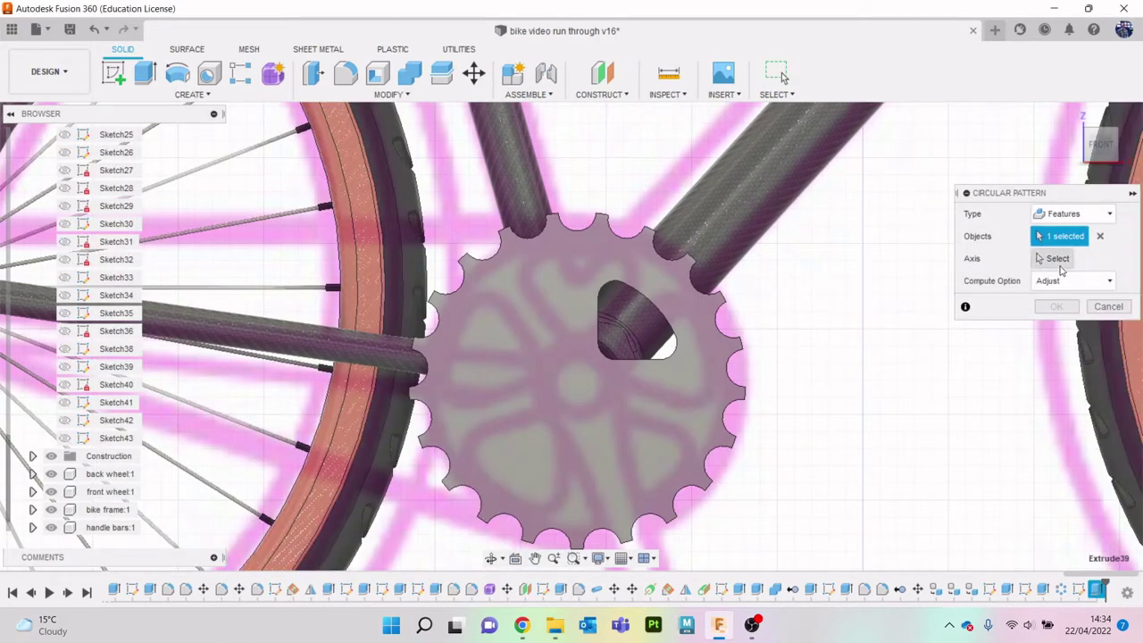
left_click(1055, 258)
left_click(590, 230)
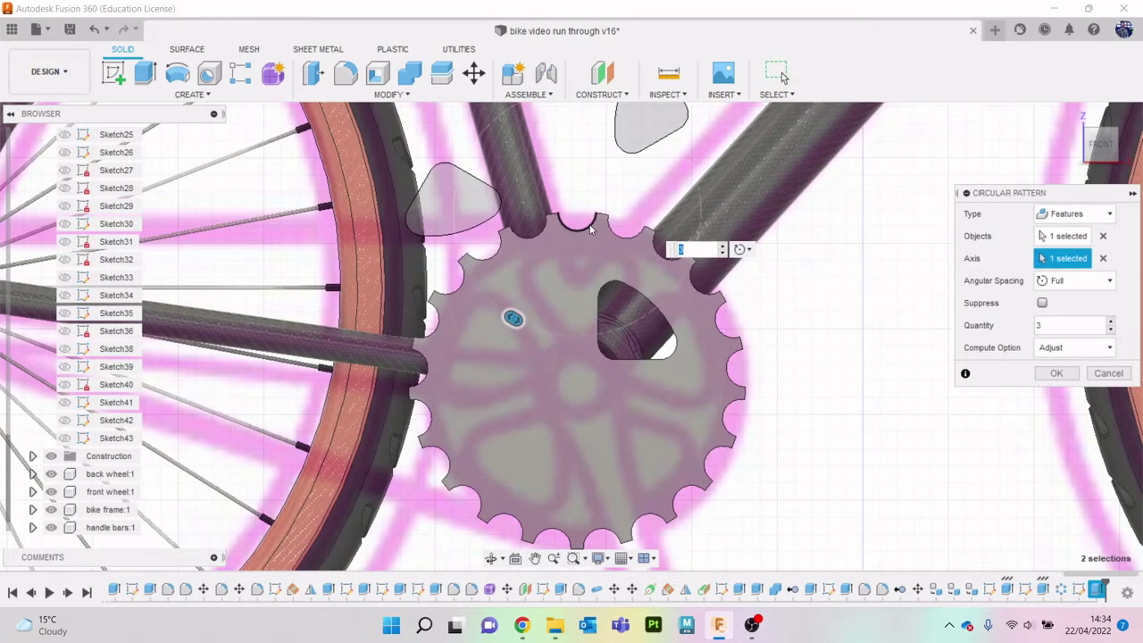
left_click(1110, 373)
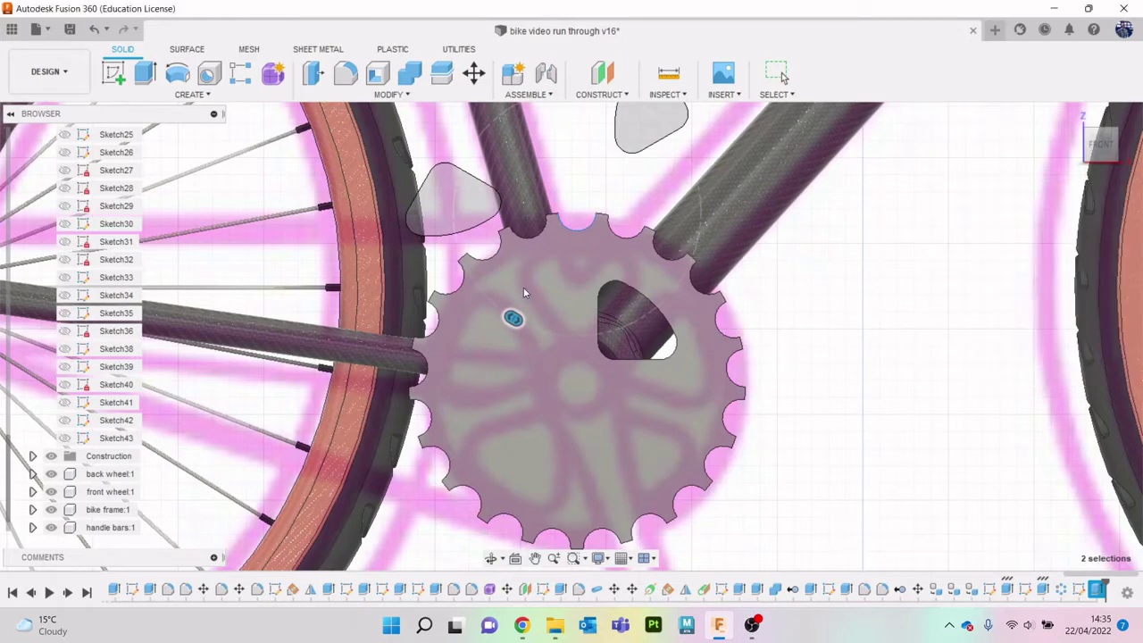
key("Escape")
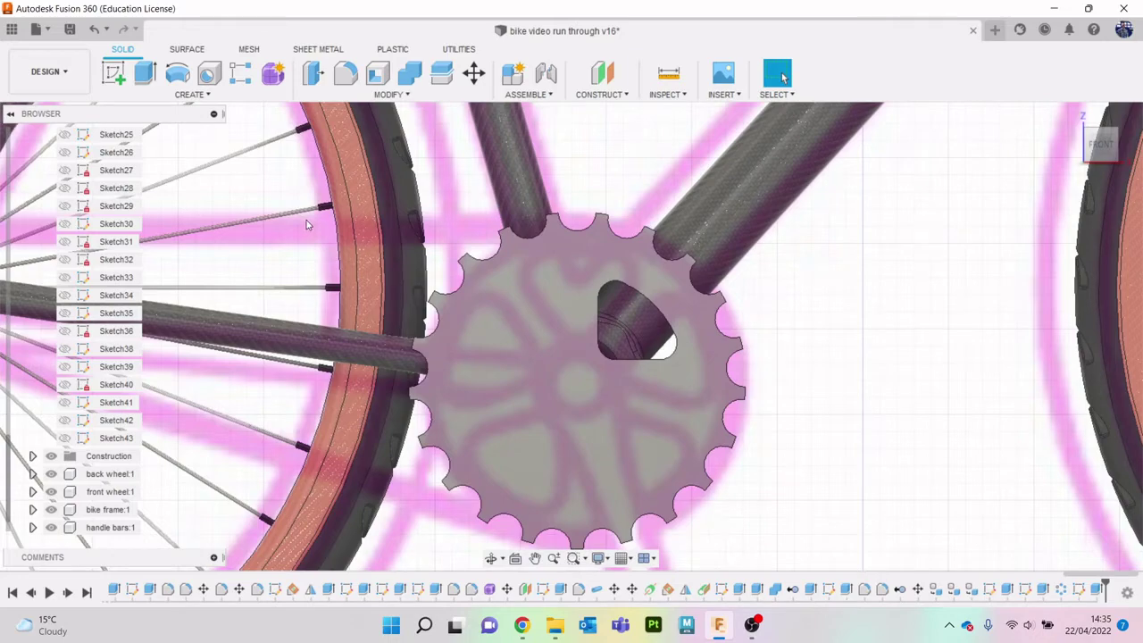
Step: Start a sketch on the chainring's front face and project the circular edge of the bottom bracket's inner bore onto it
middle_click_drag(1057, 143, 461, 138, "shift")
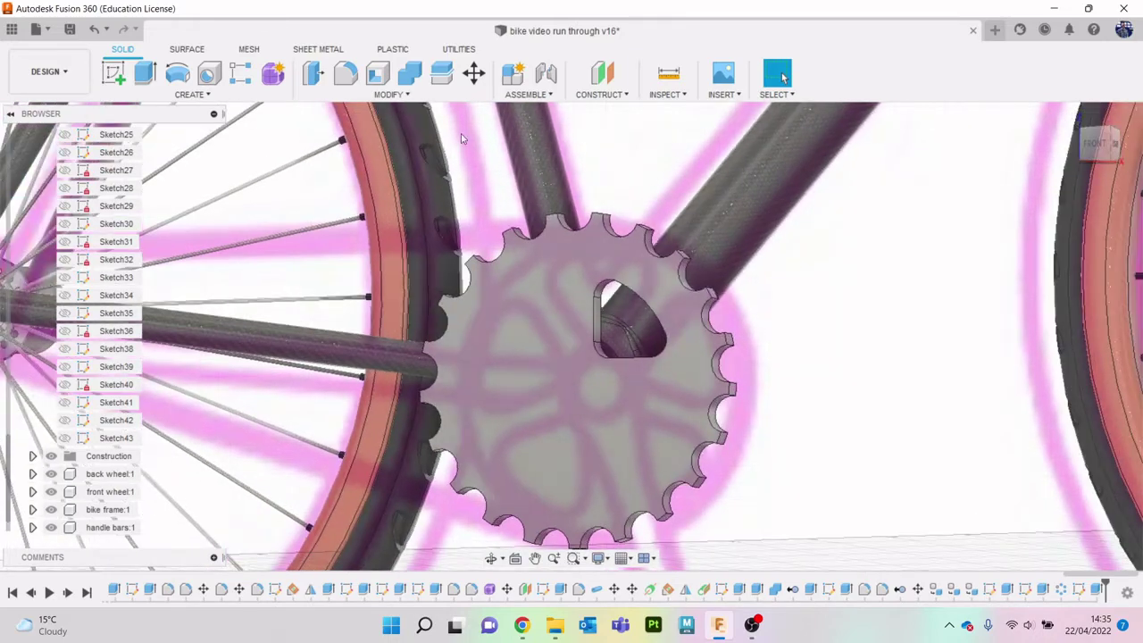
left_click(112, 76)
left_click(553, 421)
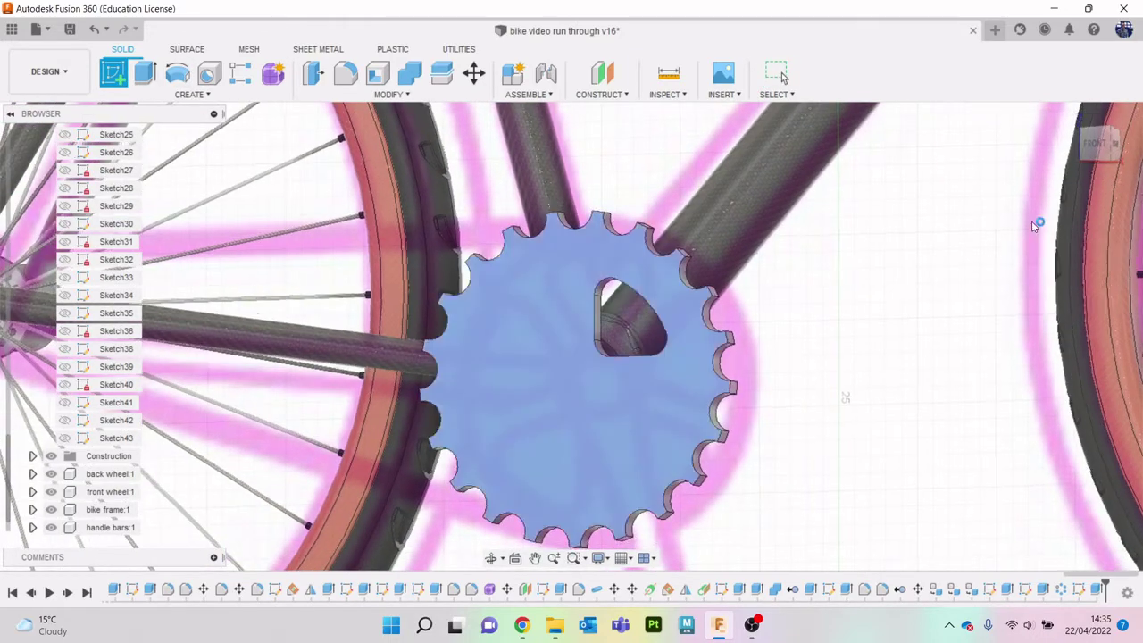
left_click(1097, 152)
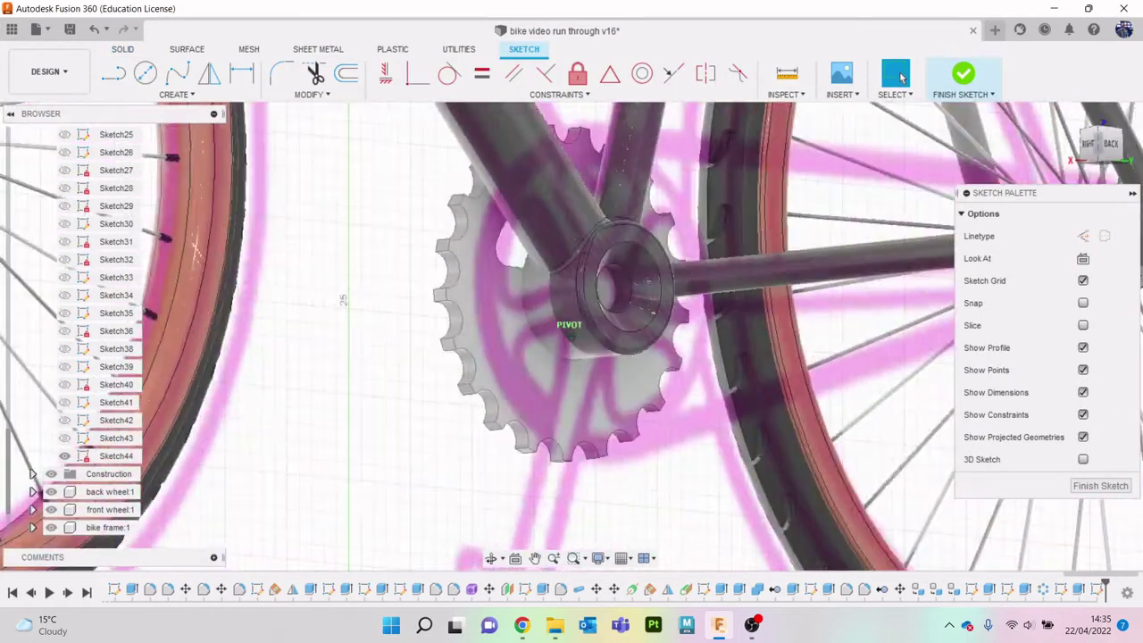
key("p")
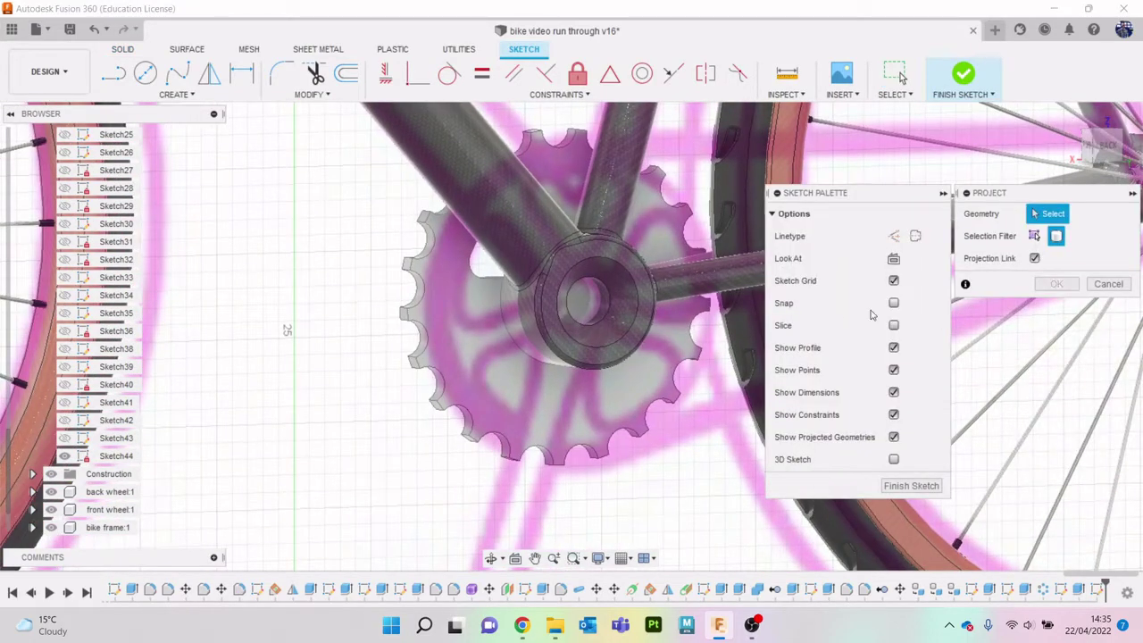
scroll(605, 290, "up", 5)
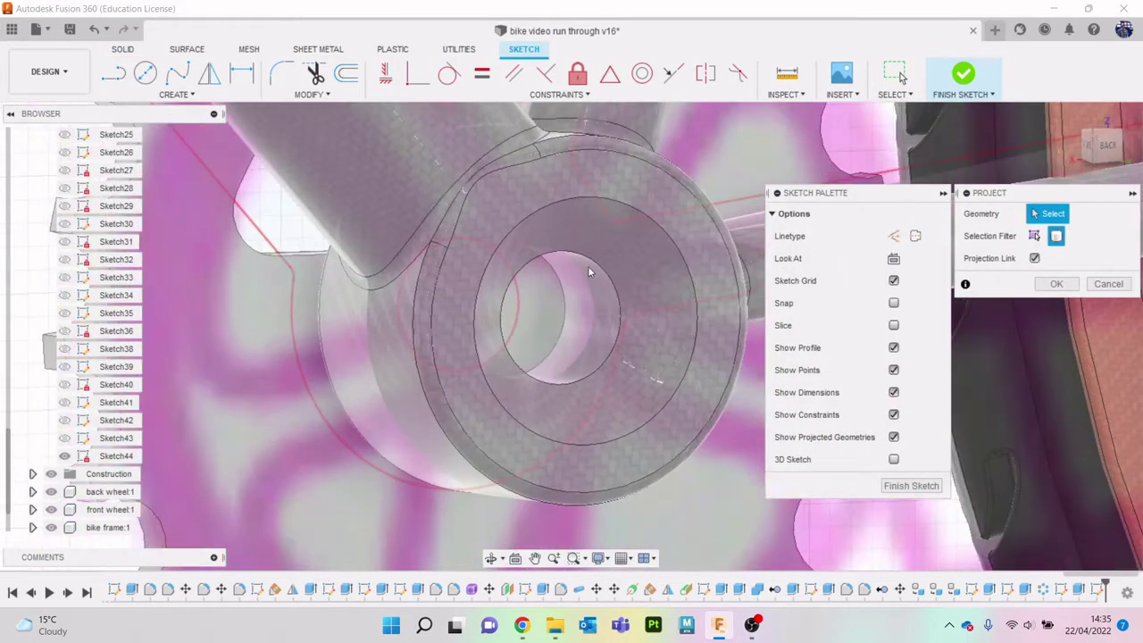
left_click(1035, 236)
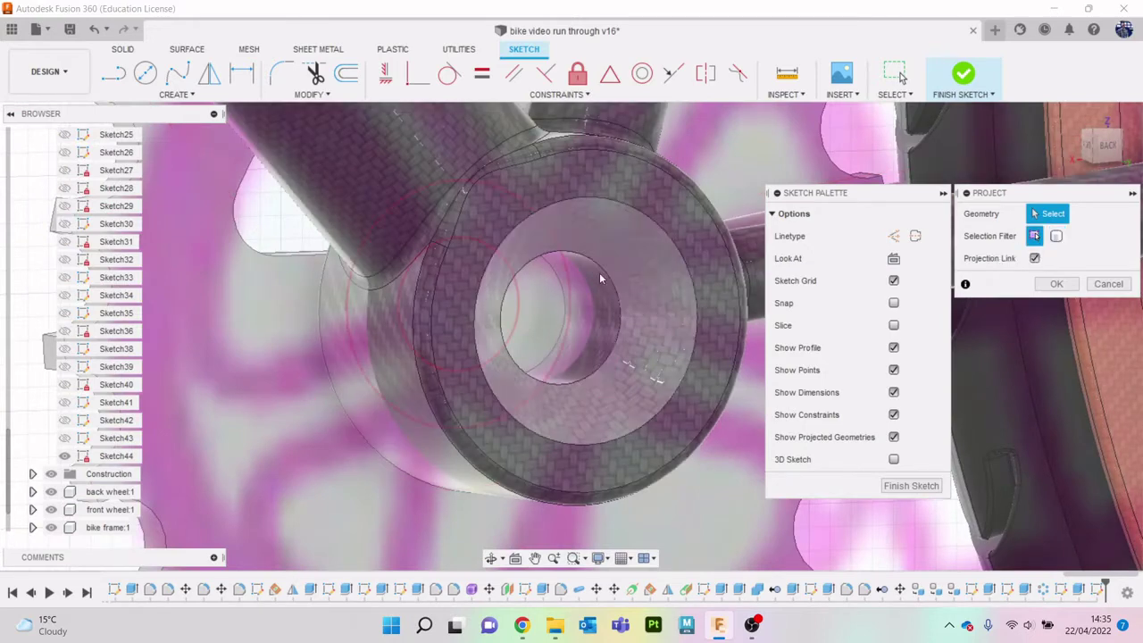
left_click(584, 260)
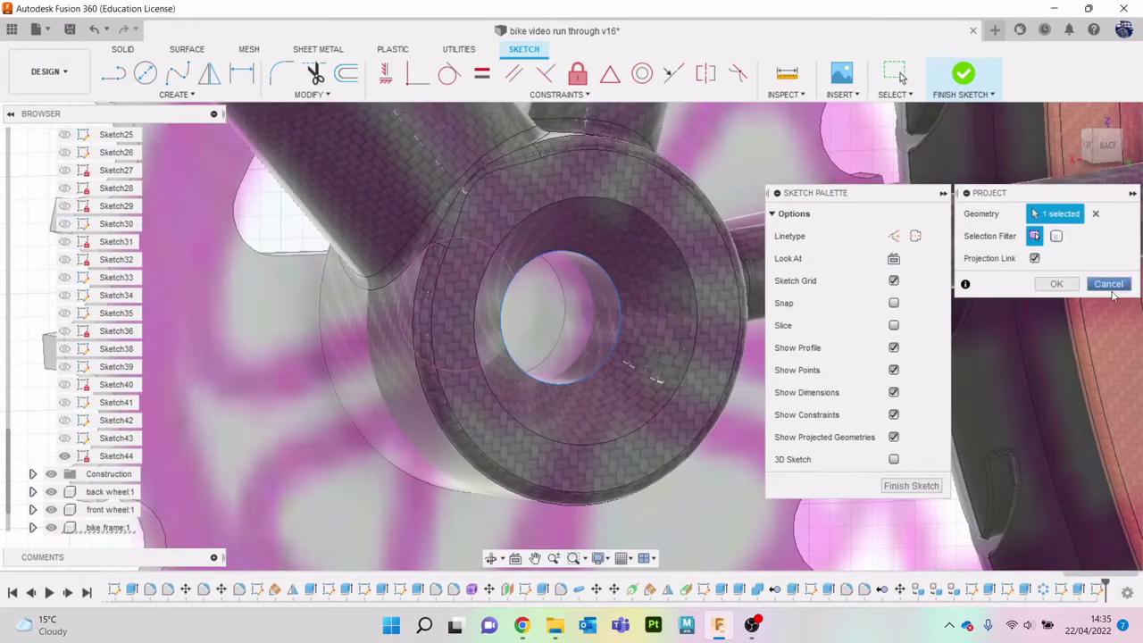
key("Return")
Step: Extrude only the projected circle by -1.046 mm as a cut to make the chainring's centre hole
left_click(1108, 157)
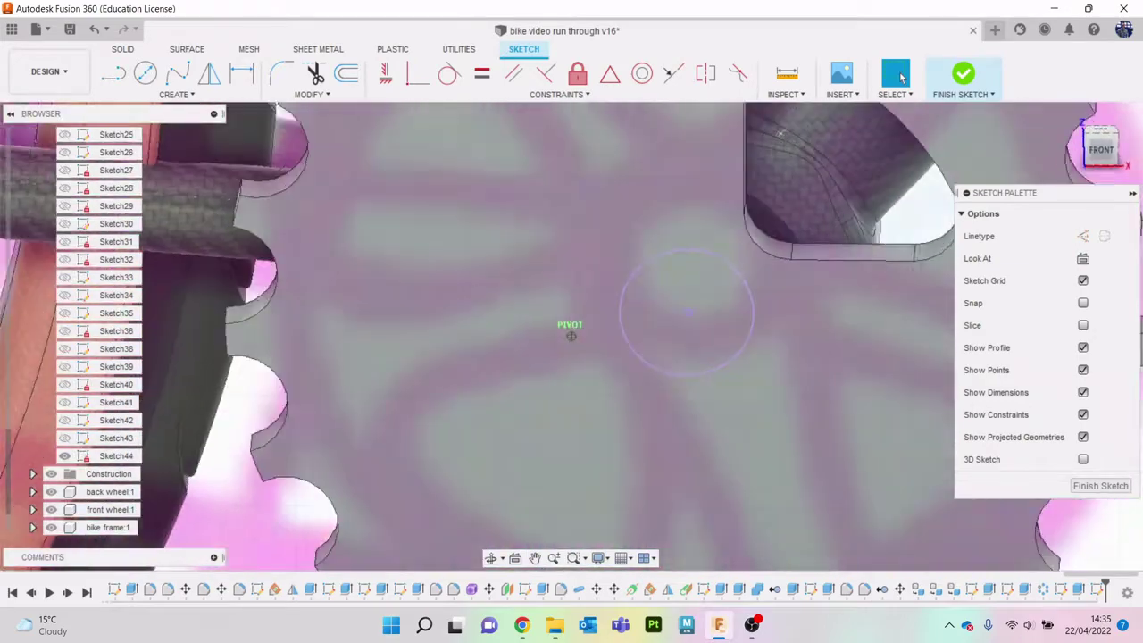
scroll(692, 335, "down", 5)
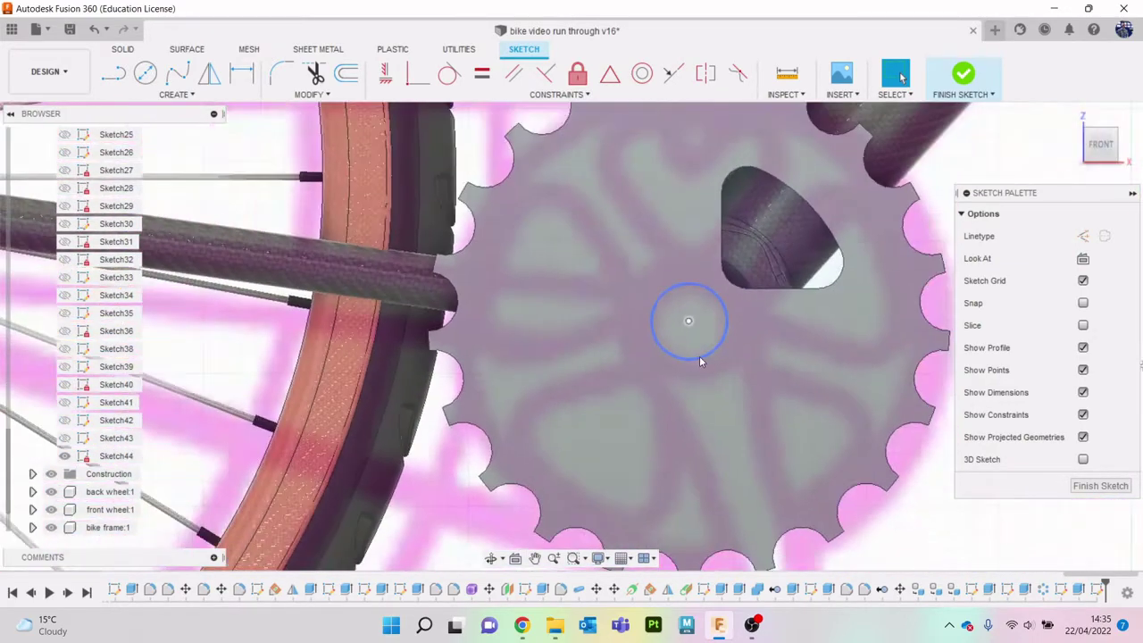
key("e")
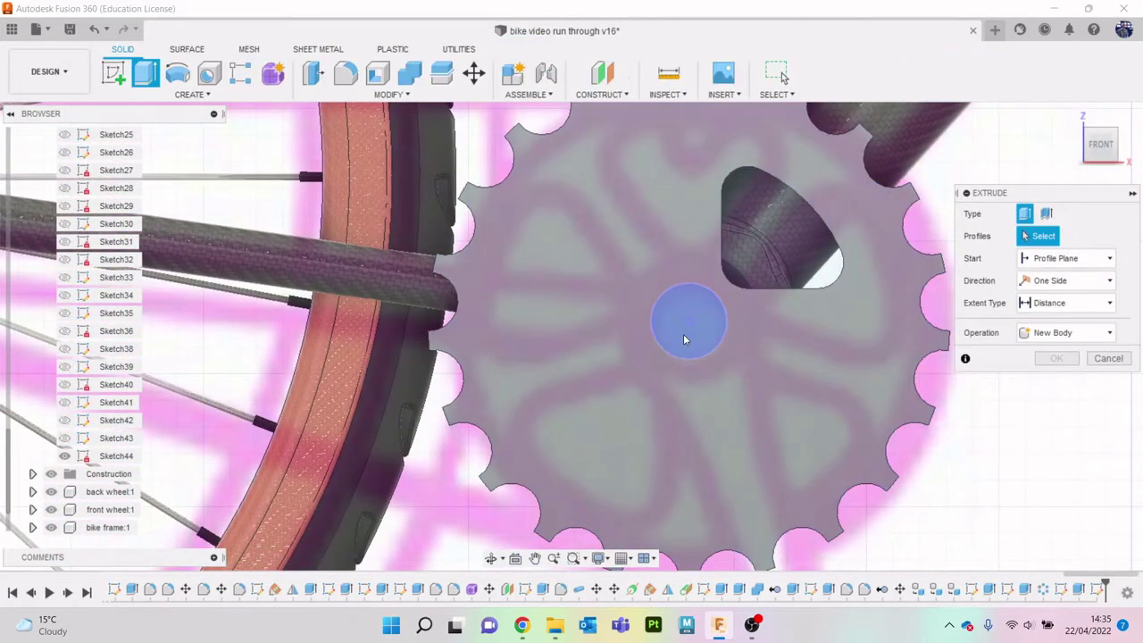
left_click(688, 323)
left_click_drag(1092, 152, 1063, 168)
left_click(602, 225)
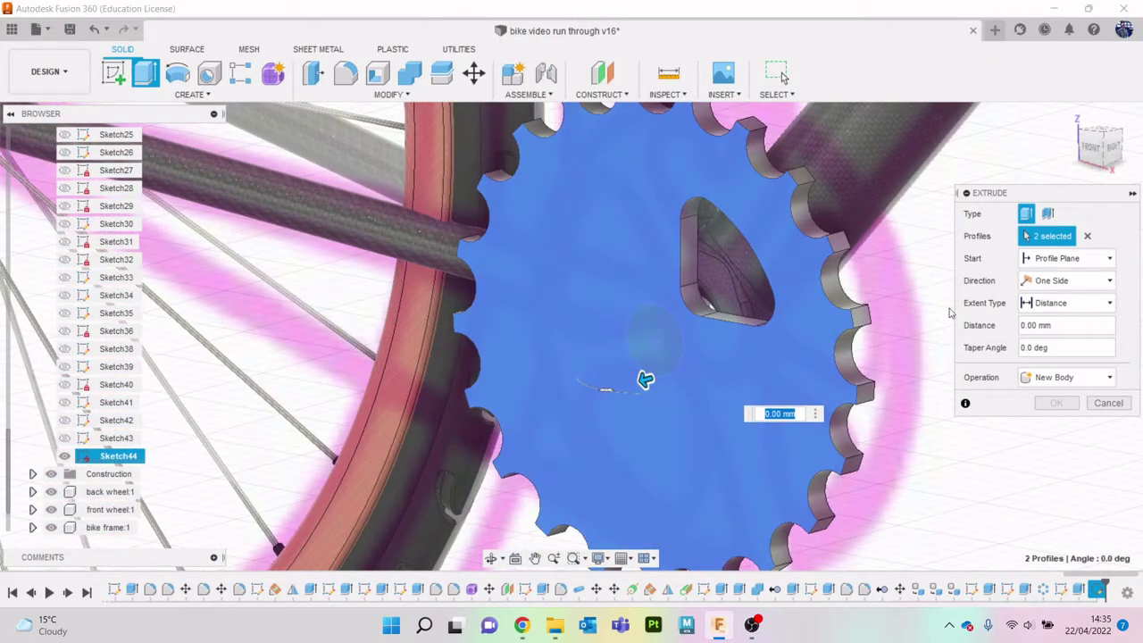
left_click(1087, 237)
left_click(655, 356)
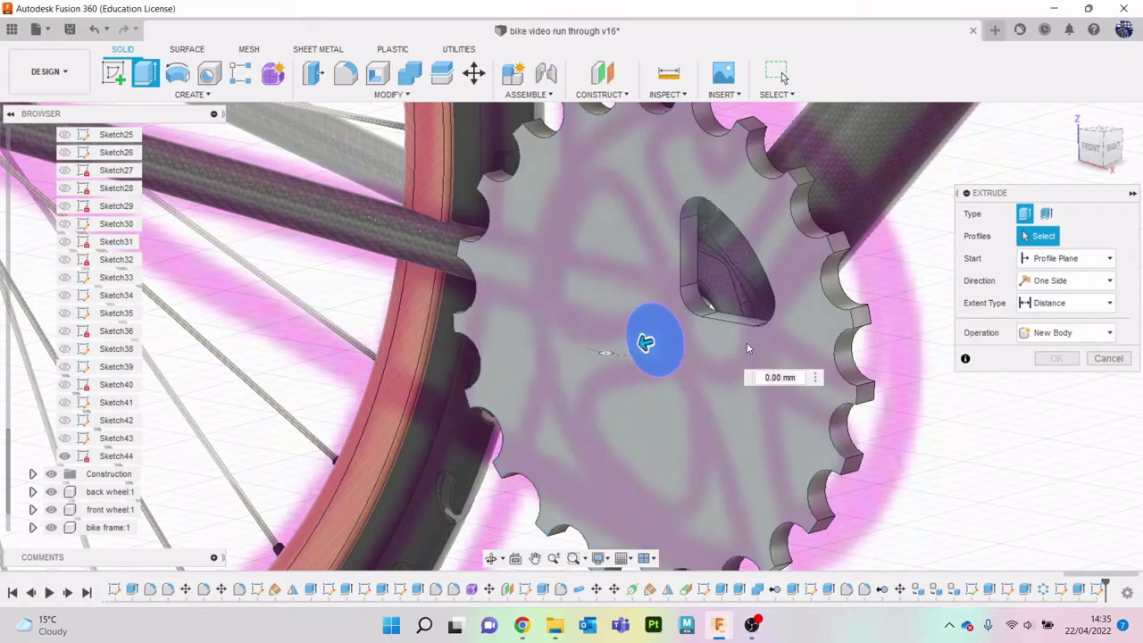
left_click_drag(1110, 152, 989, 152)
left_click_drag(454, 323, 343, 424)
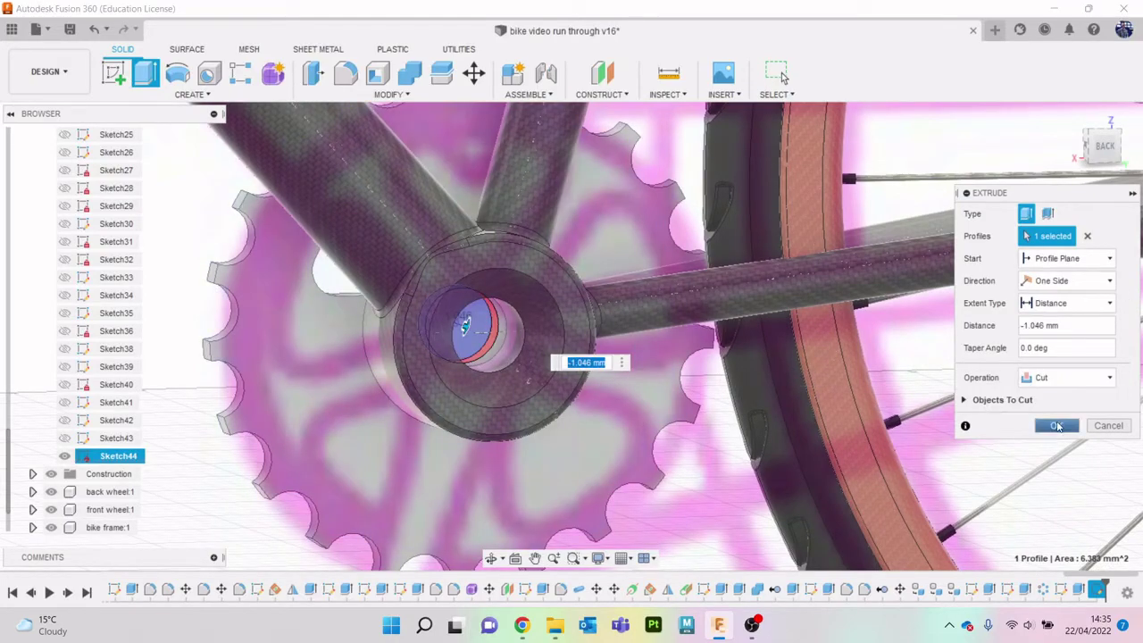
left_click(1059, 426)
Step: Circular-pattern the rounded opening's cut feature around the centre hole's axis, with full angular spacing and a quantity of 4
left_click_drag(1107, 150, 1142, 148)
scroll(727, 297, "down", 2)
middle_click_drag(736, 299, 655, 319)
left_click(190, 99)
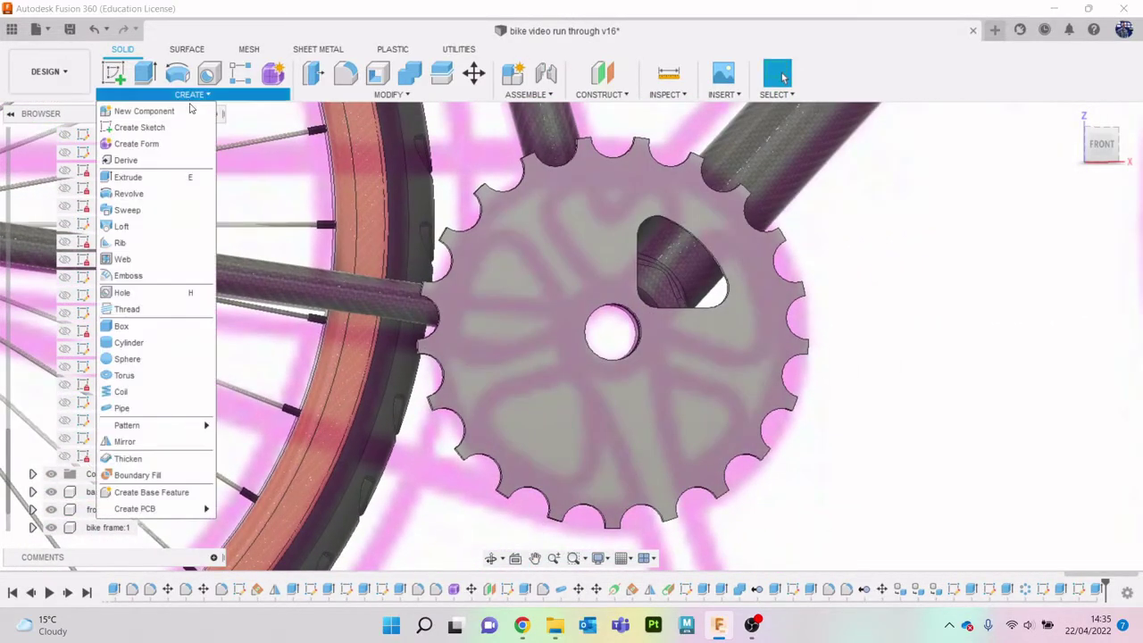
mouse_move(201, 432)
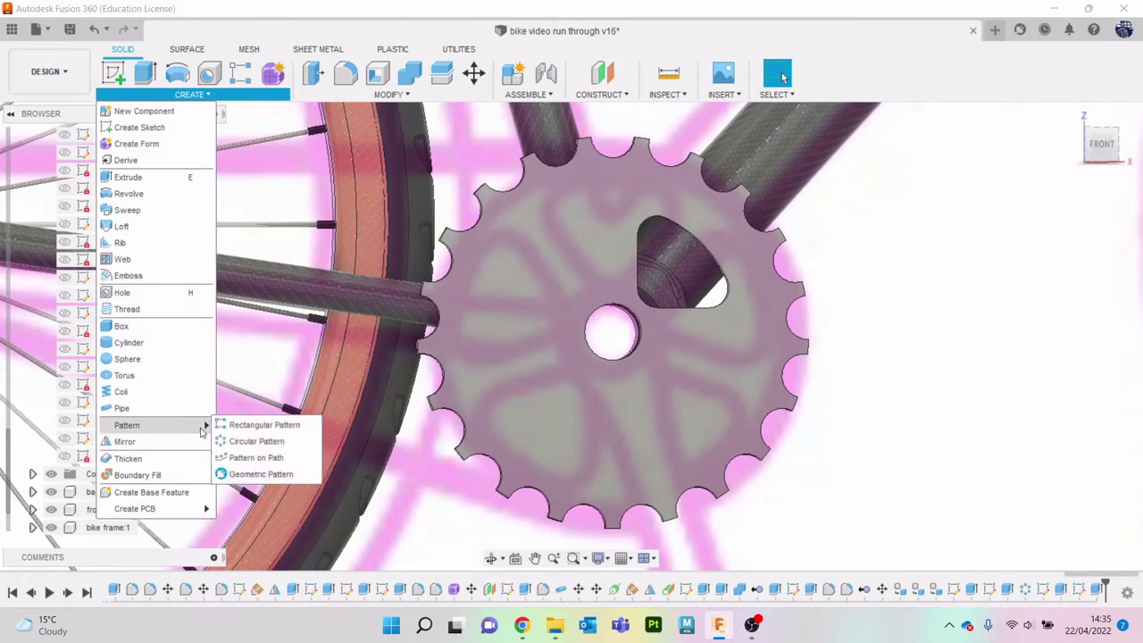
left_click(254, 441)
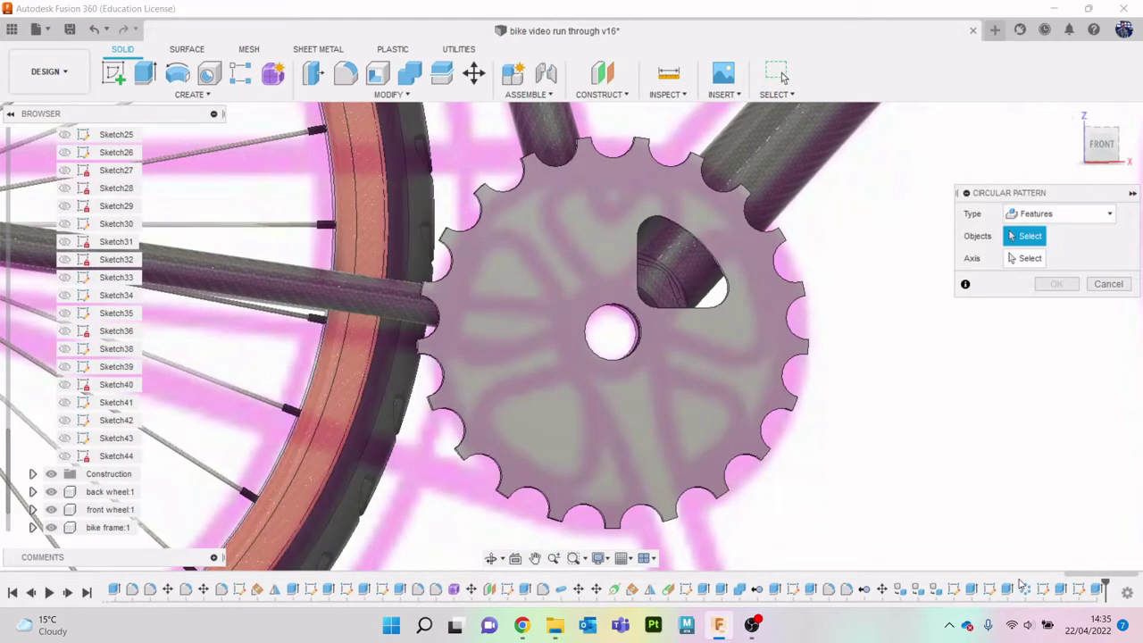
left_click(1062, 590)
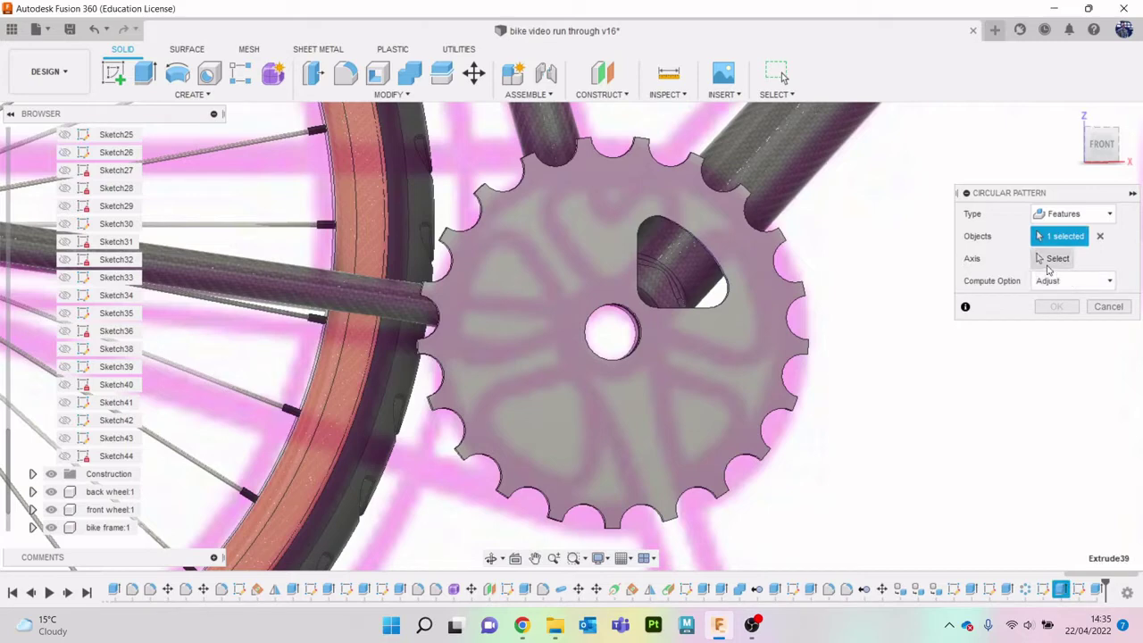
left_click(1054, 258)
left_click(623, 309)
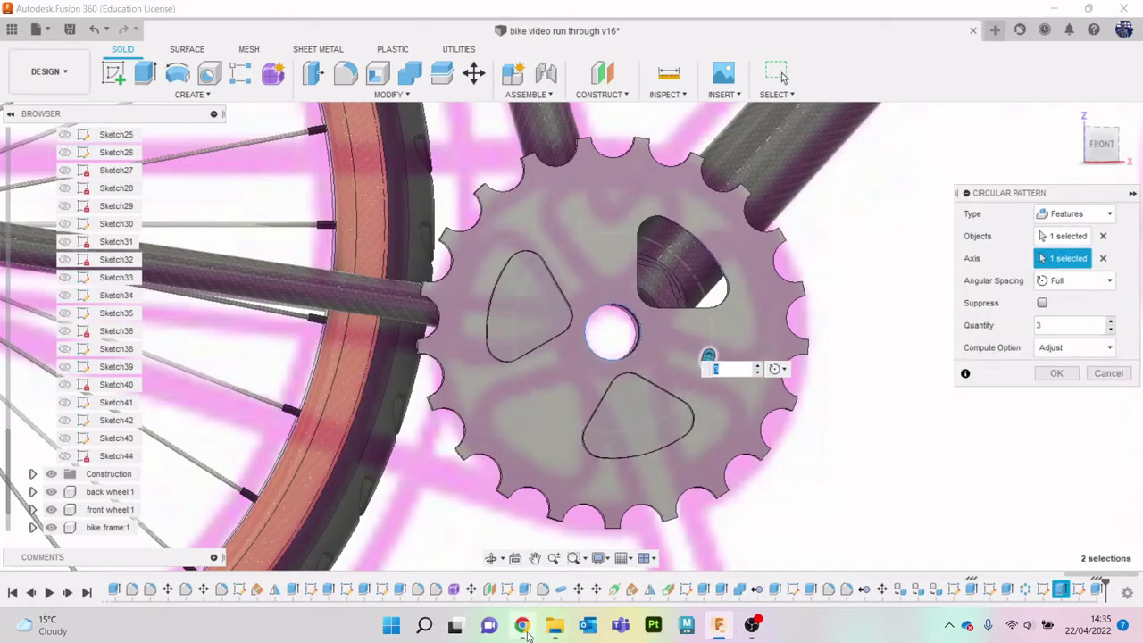
left_click(524, 628)
left_click(527, 632)
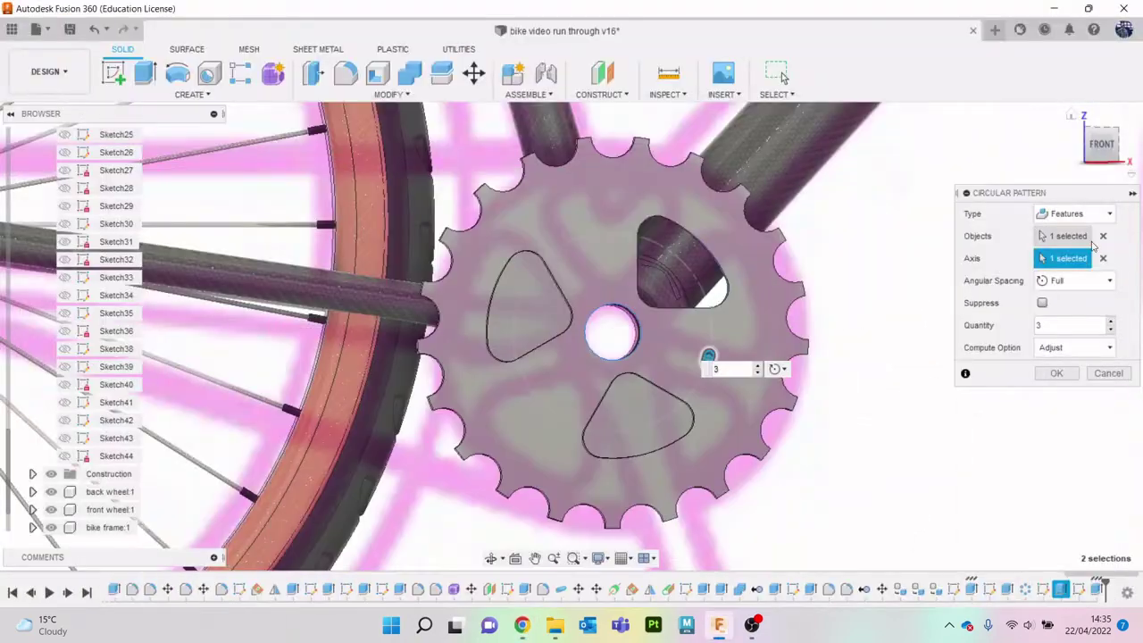
left_click(1111, 321)
left_click(1054, 373)
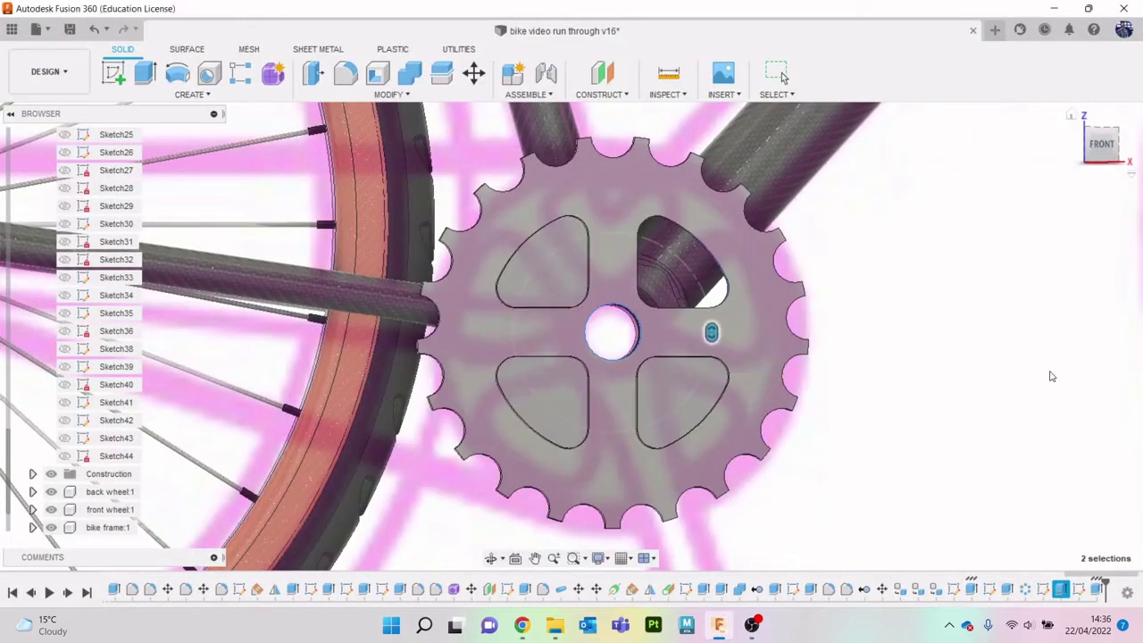
Step: Examine the patterned chainring on the bike from several angles and compare it with the bicycle pedal photo in Chrome
scroll(942, 319, "down", 3)
mouse_move(1104, 145)
left_mouse_down()
mouse_move(1142, 150)
mouse_move(1103, 147)
left_mouse_up()
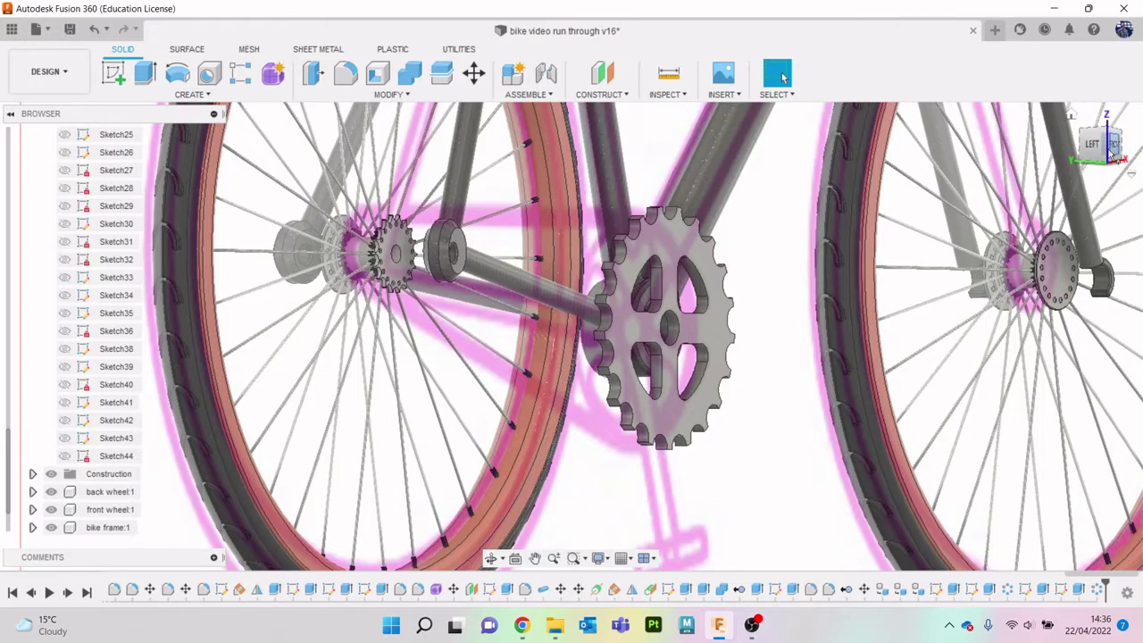
left_click(1113, 150)
left_click(522, 624)
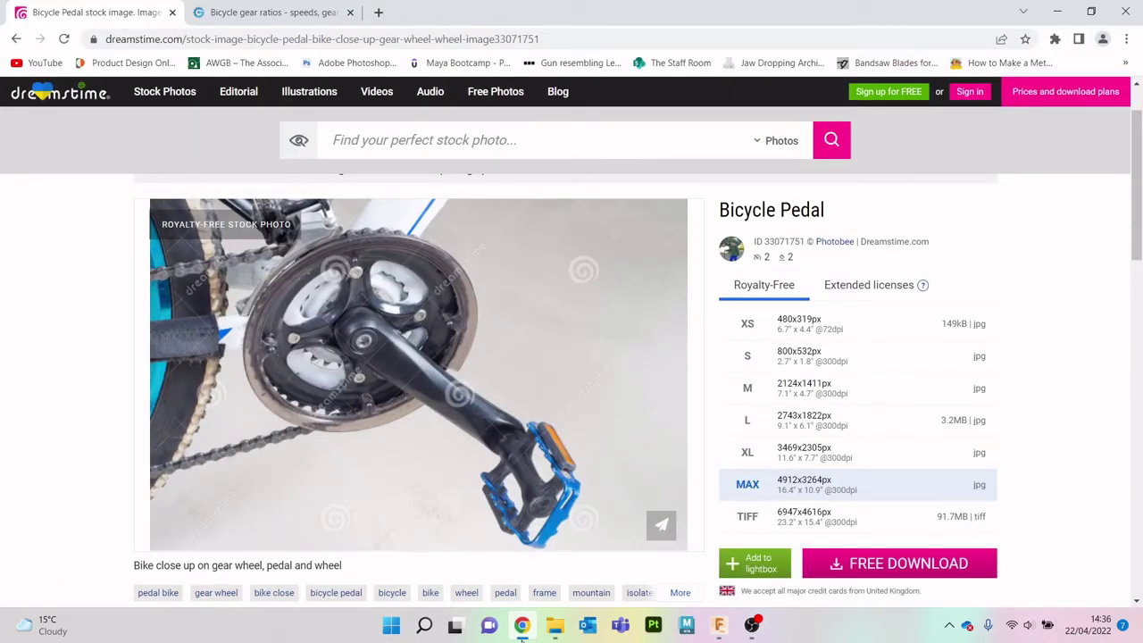
left_click(522, 624)
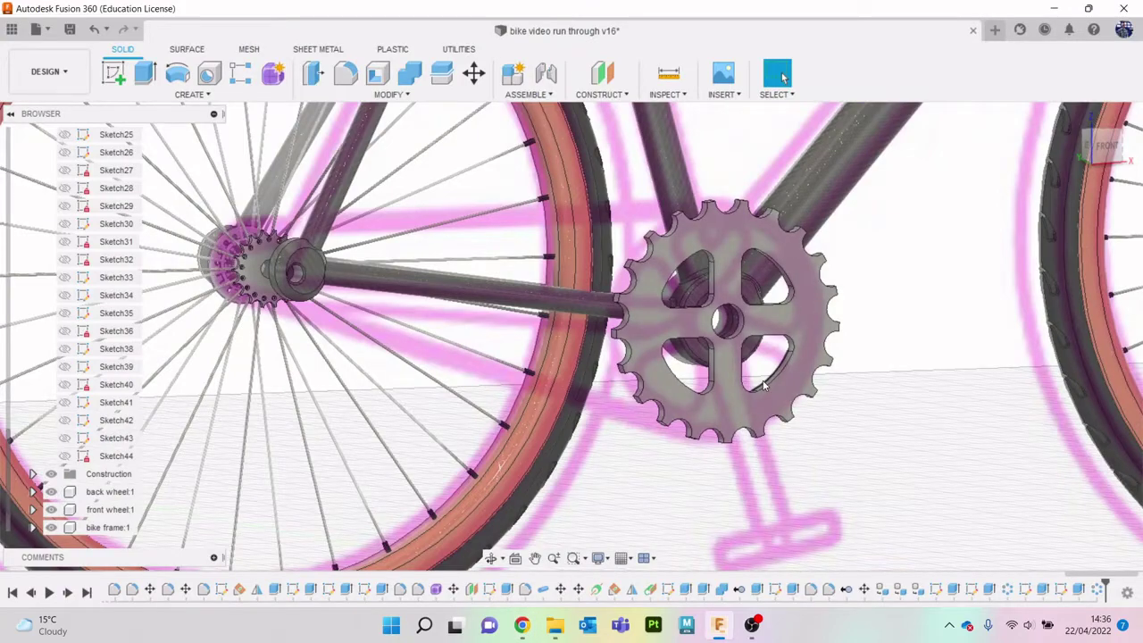
scroll(764, 384, "down", 3)
mouse_move(1107, 147)
left_mouse_down()
mouse_move(1138, 150)
mouse_move(1081, 148)
left_mouse_up()
scroll(627, 316, "up", 3)
scroll(627, 315, "down", 3)
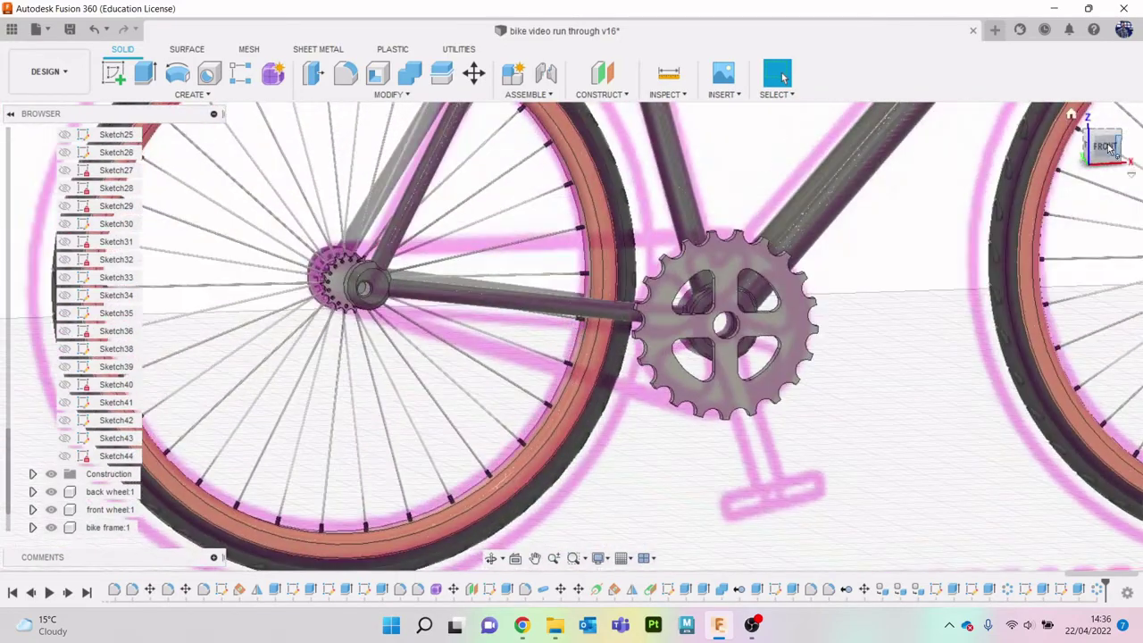
scroll(804, 282, "up", 2)
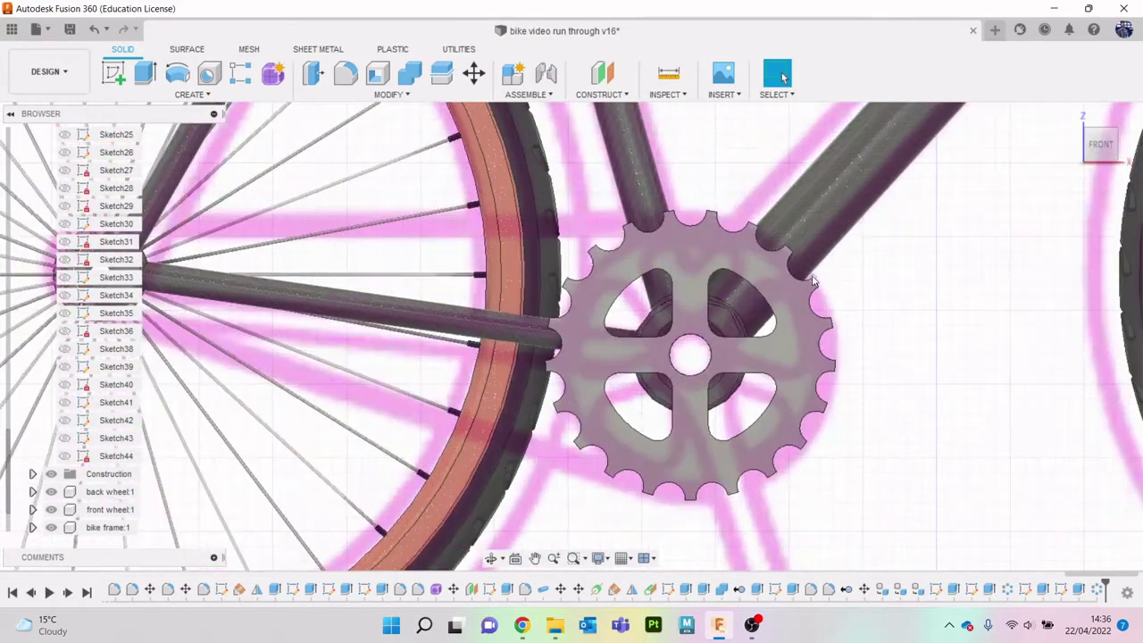
Step: Roll the timeline back to before the chainring's first tooth cut, leaving only the plain disc
left_click(726, 252)
left_click(1052, 443)
left_click_drag(1105, 582, 1000, 581)
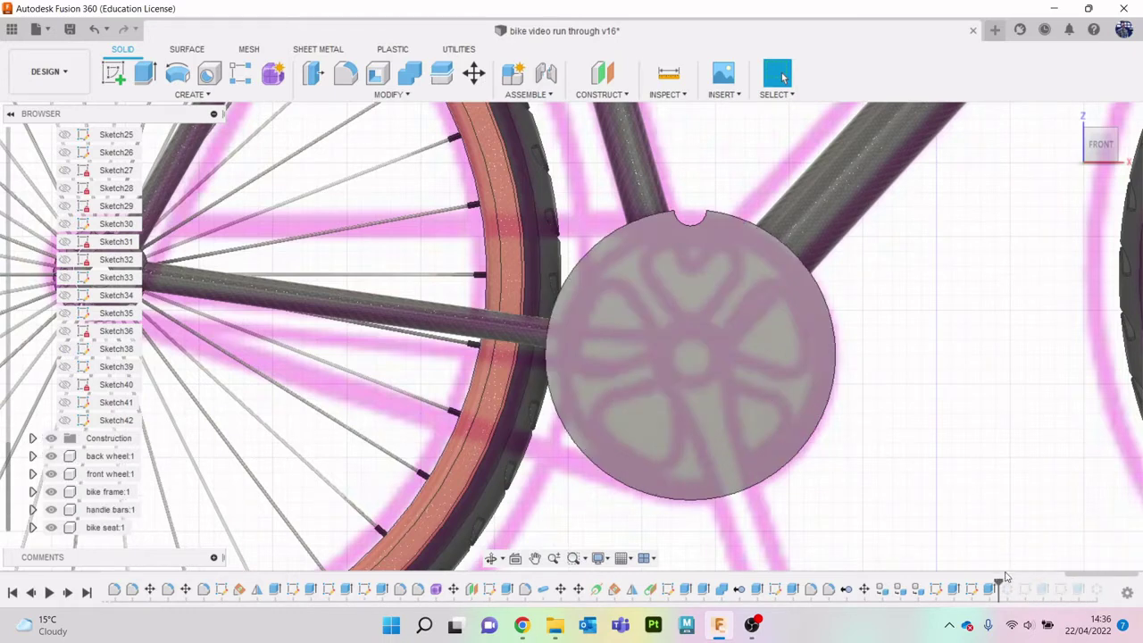
left_click_drag(986, 584, 980, 582)
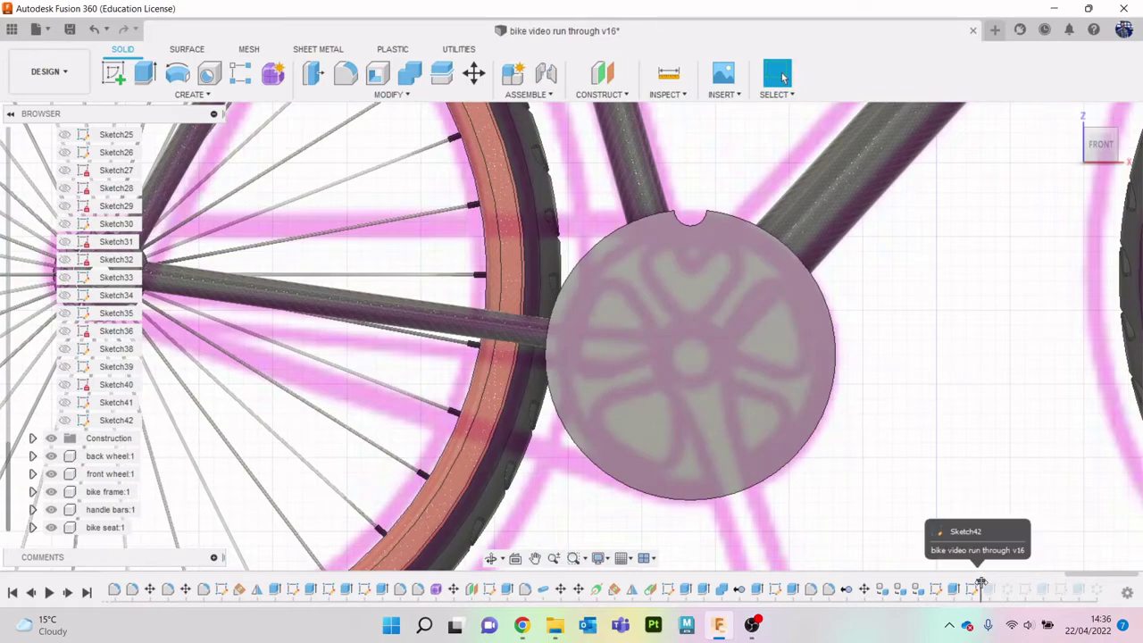
left_click_drag(1097, 162, 661, 345)
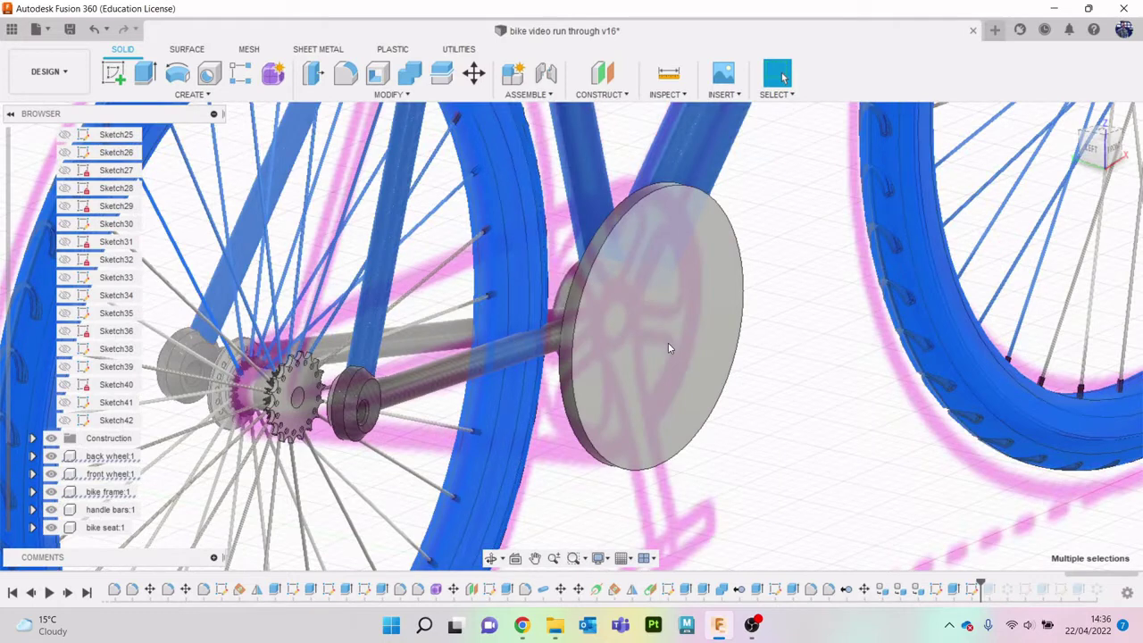
Step: Copy the plain disc body and move the copy 6.308 mm in Y to the other side of the bike
left_click(670, 348)
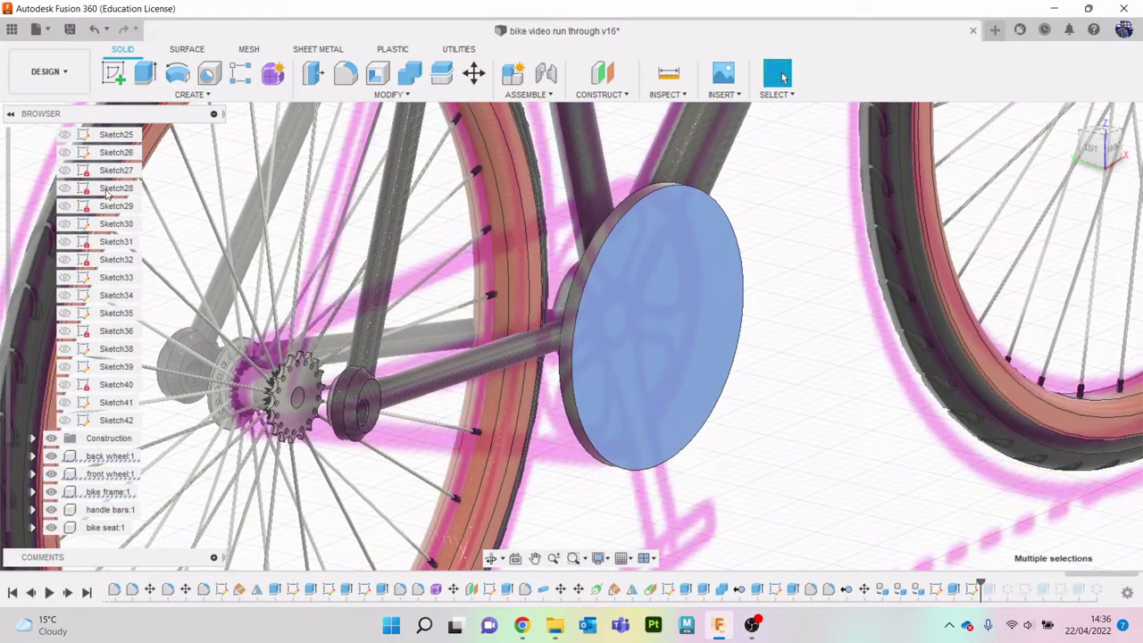
scroll(105, 193, "up", 10)
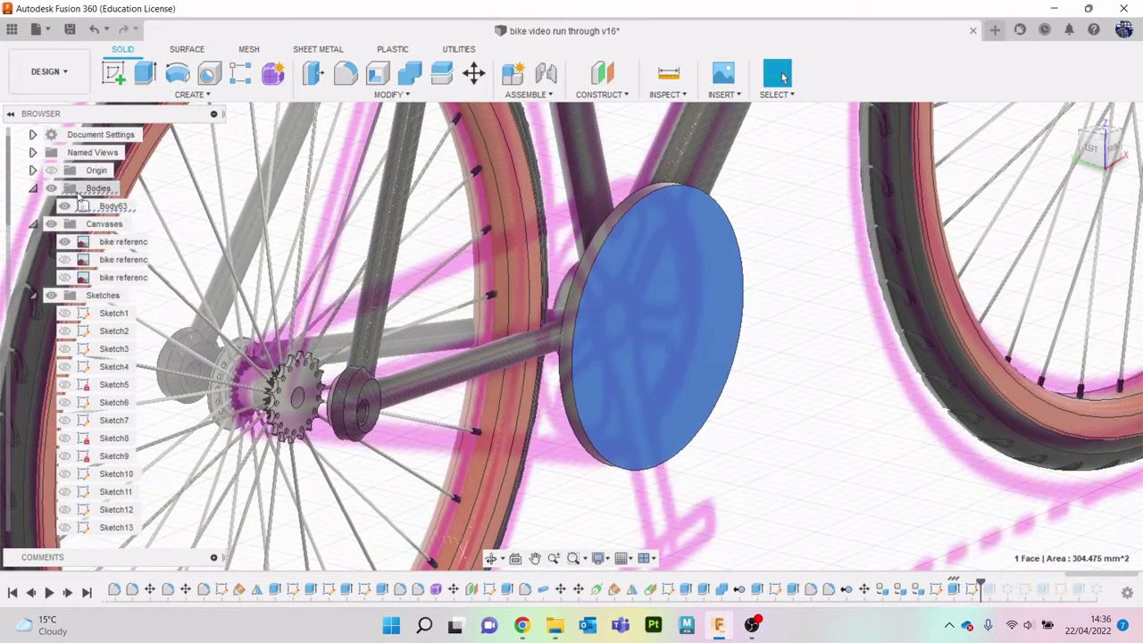
left_click(33, 297)
left_click(120, 229)
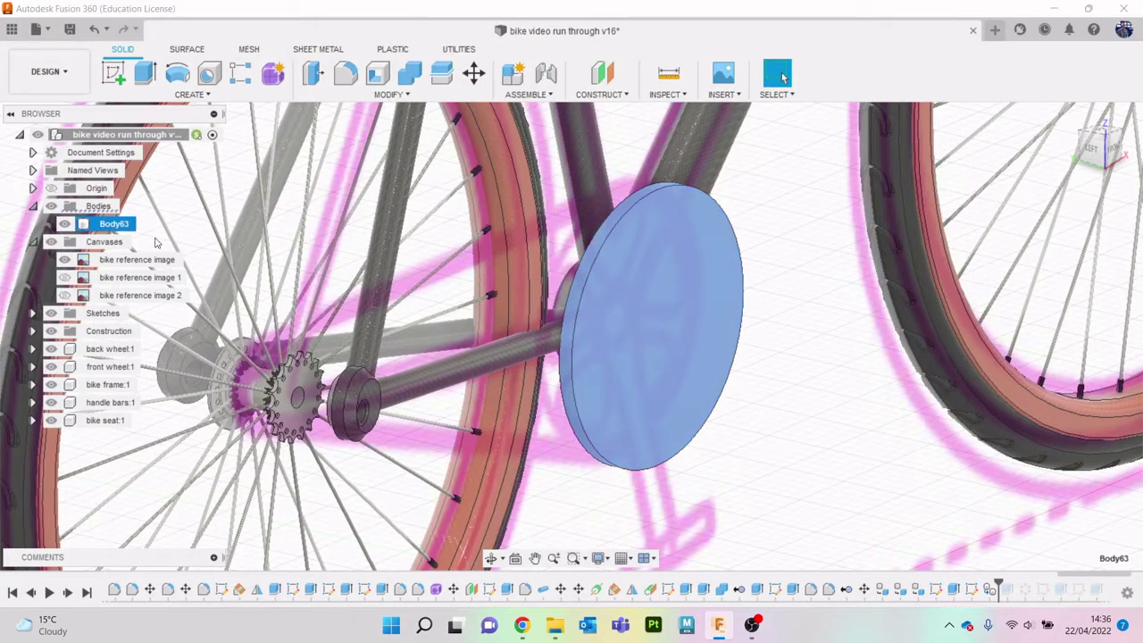
key("ctrl+c")
key("ctrl+v")
left_click(1092, 149)
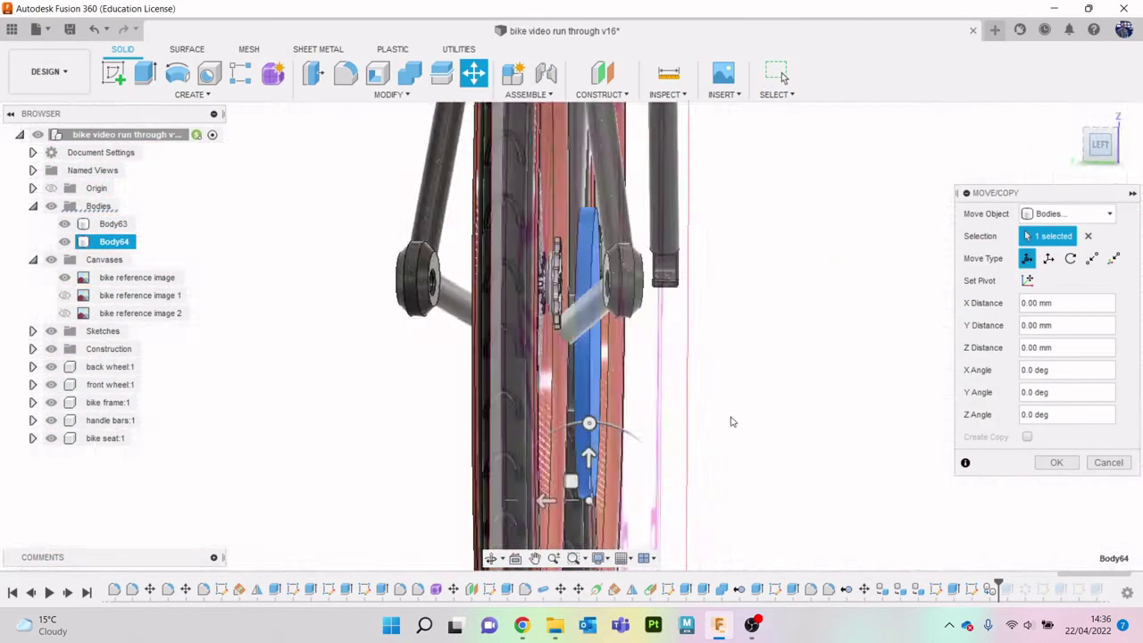
left_click_drag(545, 500, 454, 499)
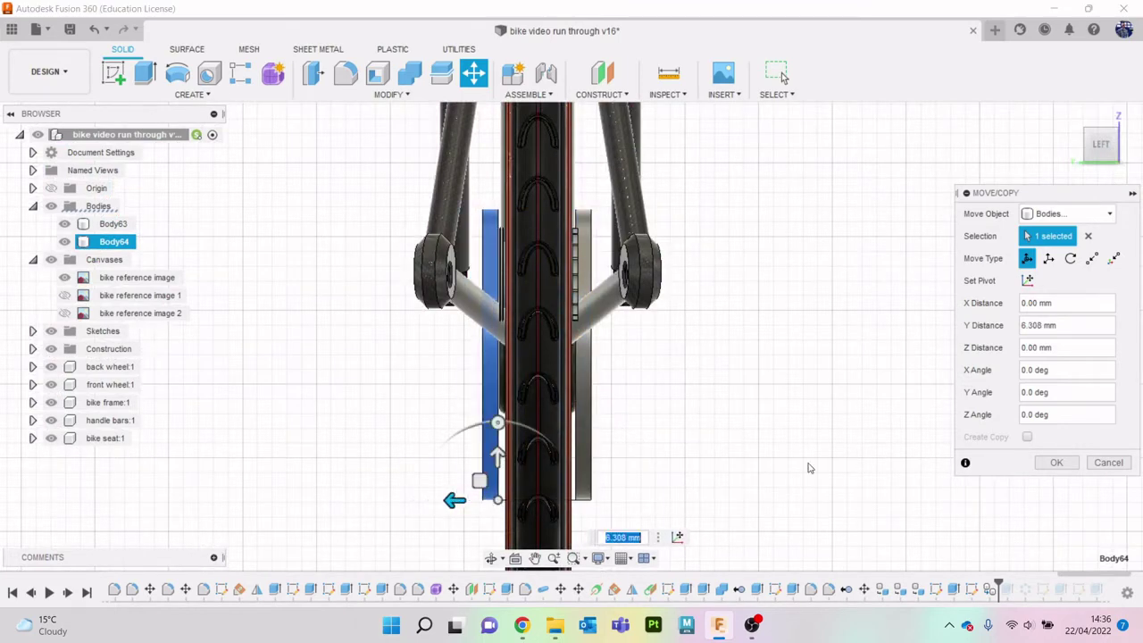
left_click(1058, 462)
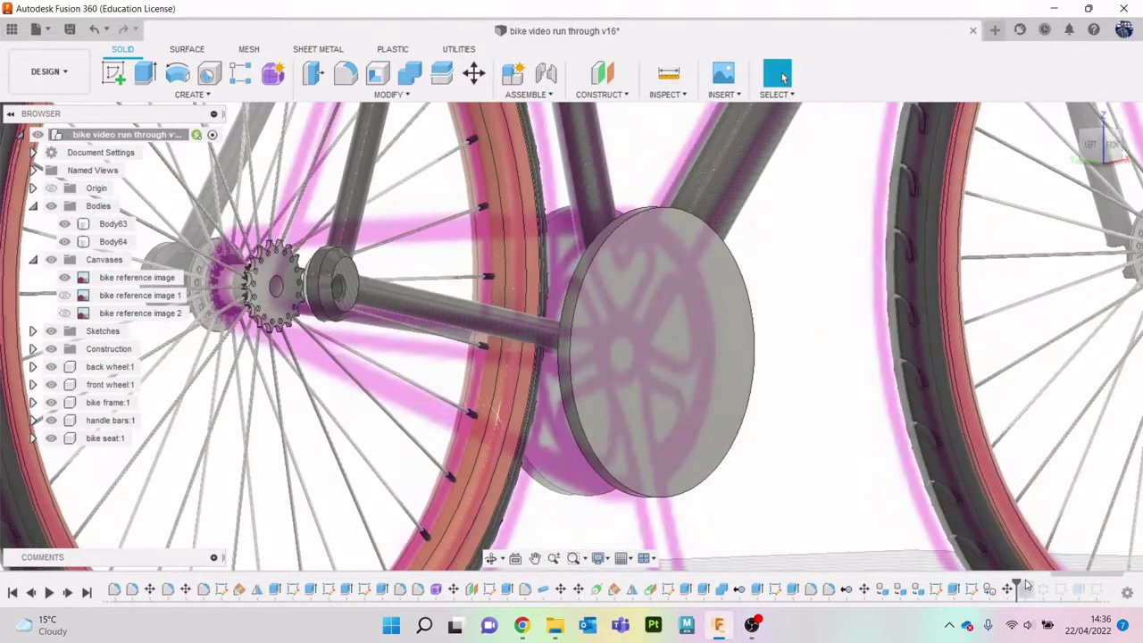
Step: Roll the timeline forward to its end to restore the original chainring's teeth, centre hole and openings
left_click_drag(1018, 580, 1141, 578)
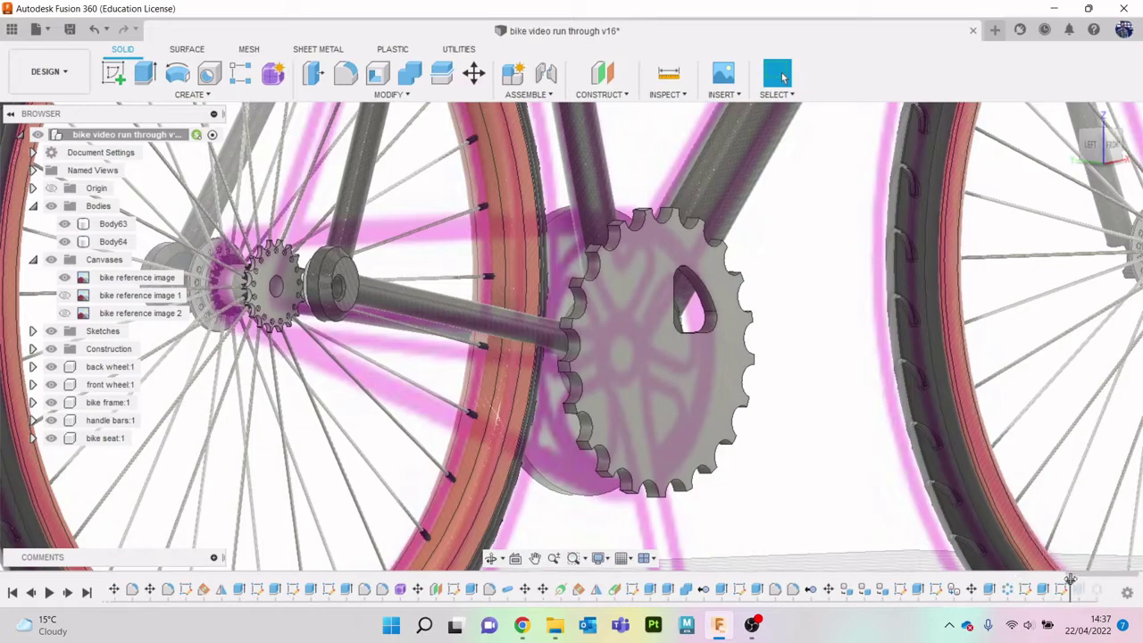
left_click_drag(1106, 148, 1103, 152)
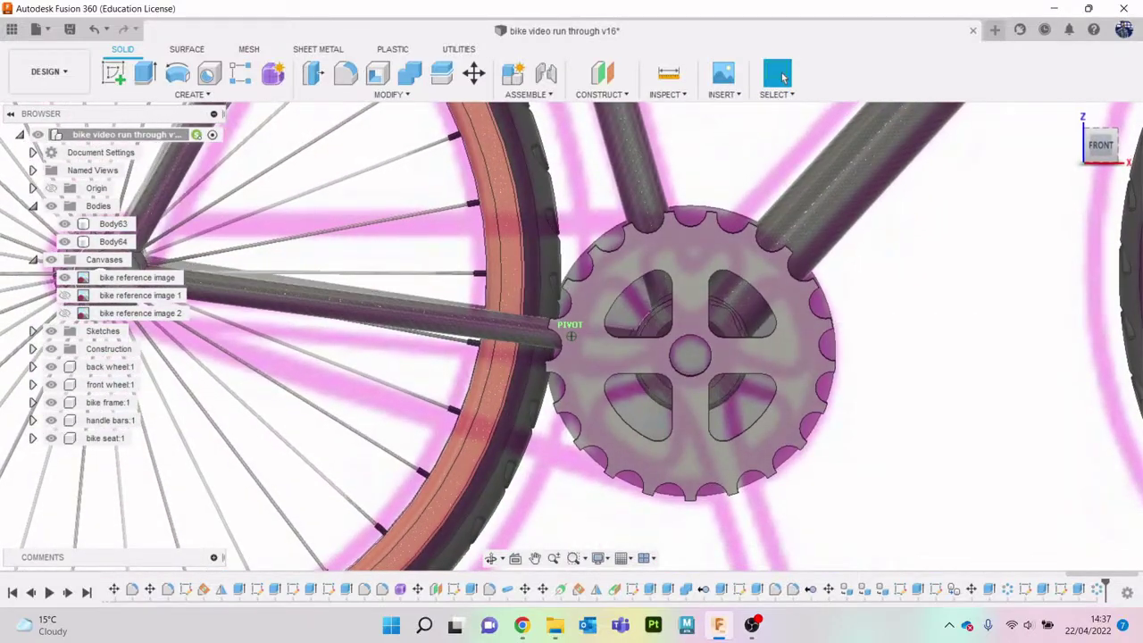
middle_click_drag(569, 334, 552, 285, "shift")
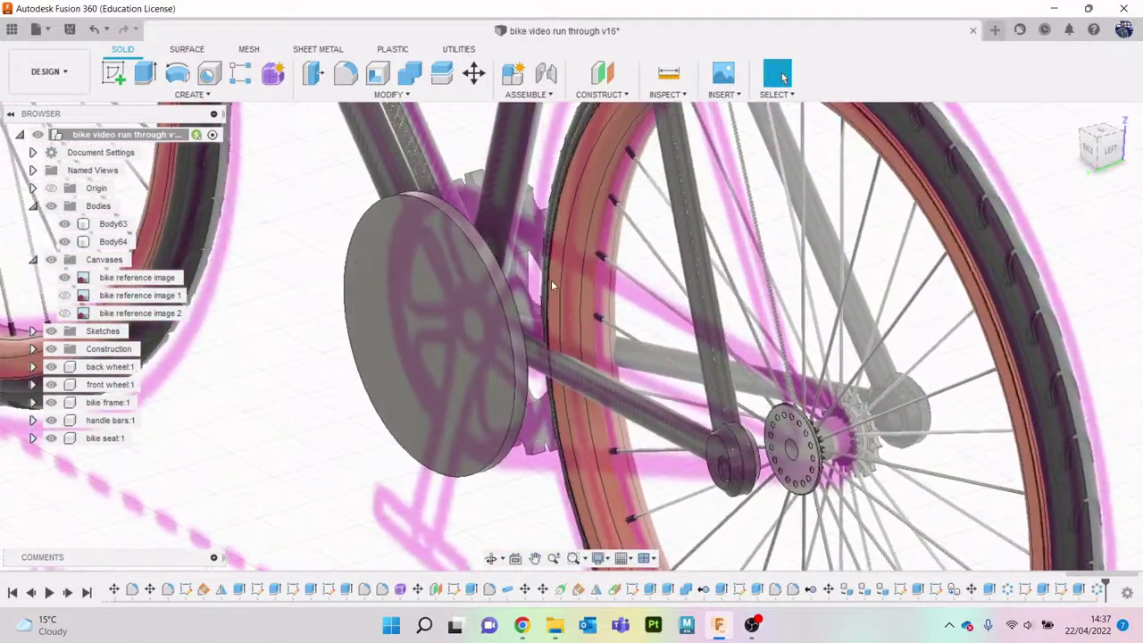
left_click(1104, 156)
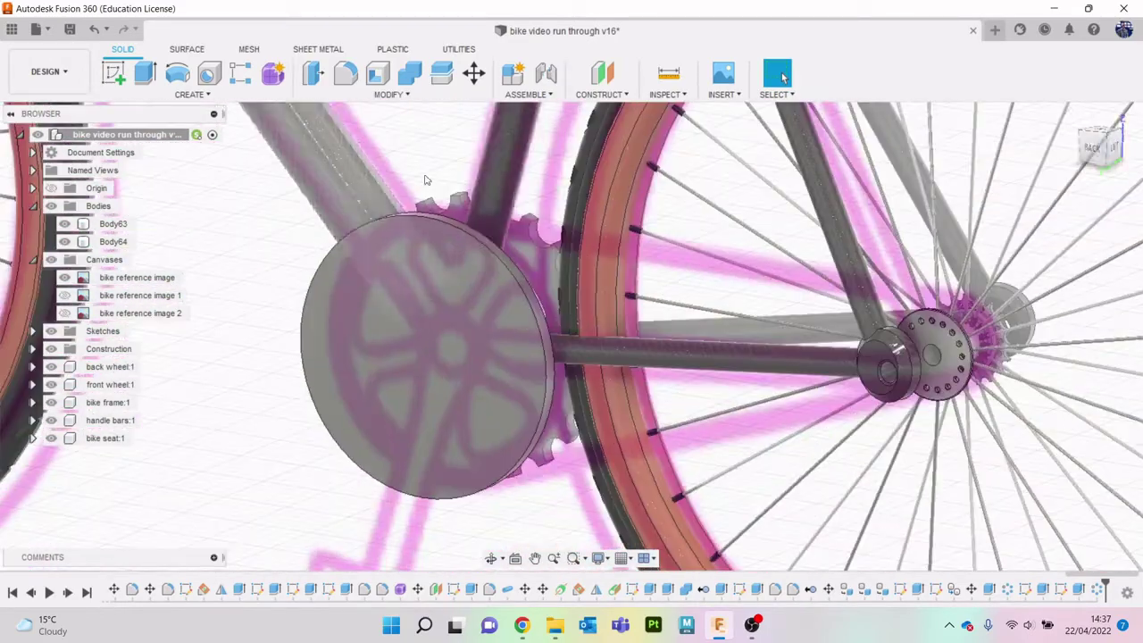
Step: Start a sketch on the copied disc's outer face and project the toothed chainring body's outlines onto it
left_click(113, 74)
left_click(370, 299)
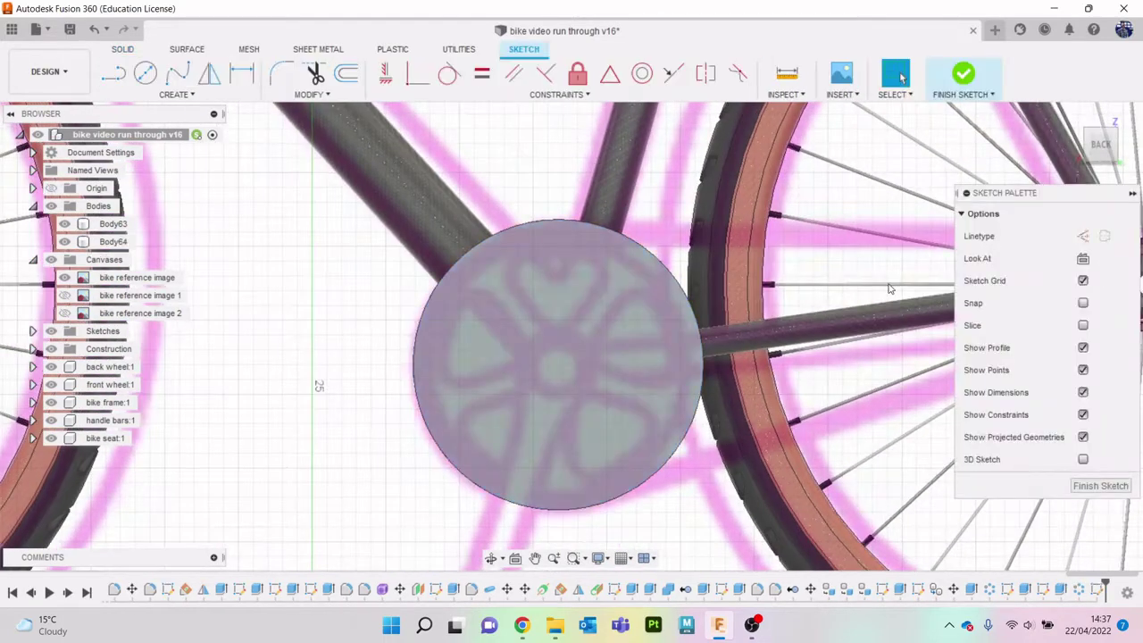
key("p")
left_click(1124, 178)
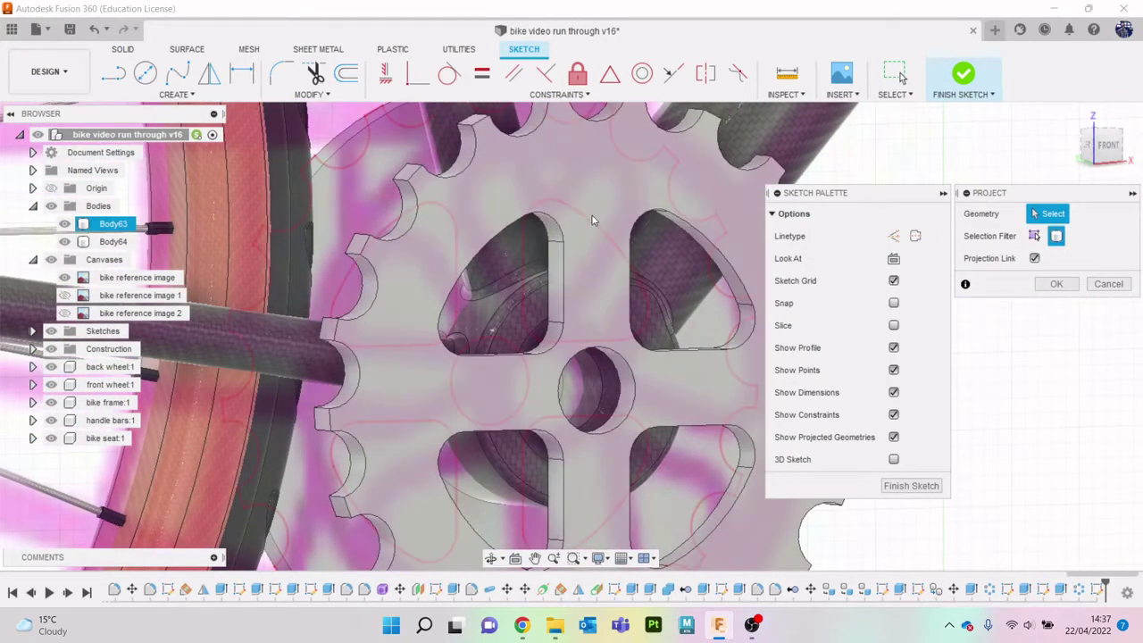
left_click(592, 221)
left_click(1057, 284)
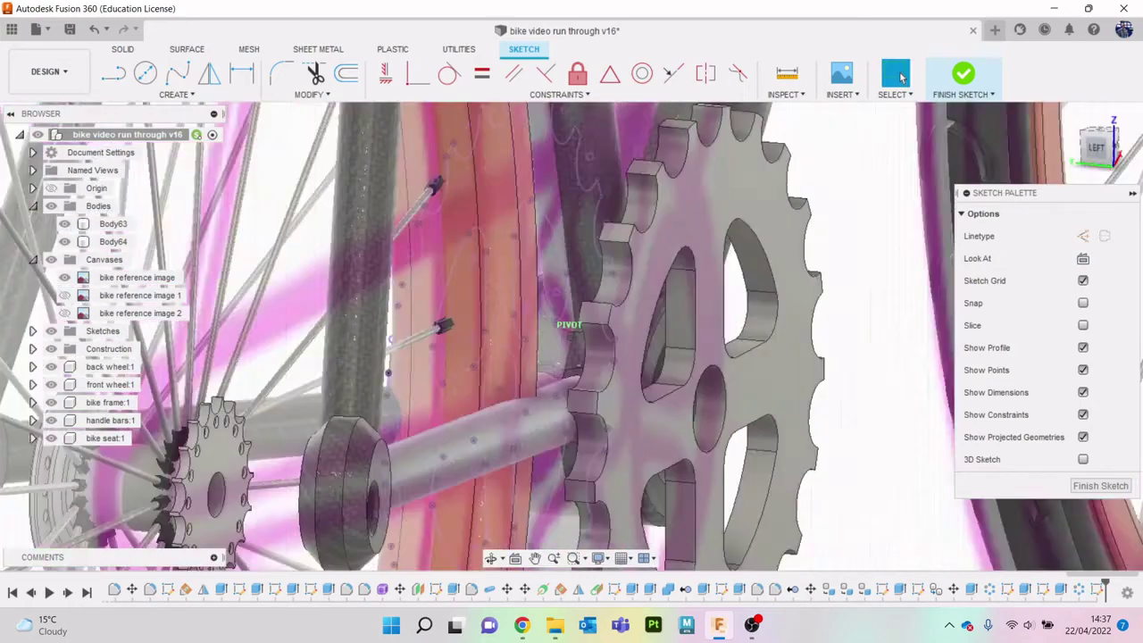
Step: Extrude the projected centre circle and the four rounded openings by -1.046 mm as a cut through the copied disc
key("e")
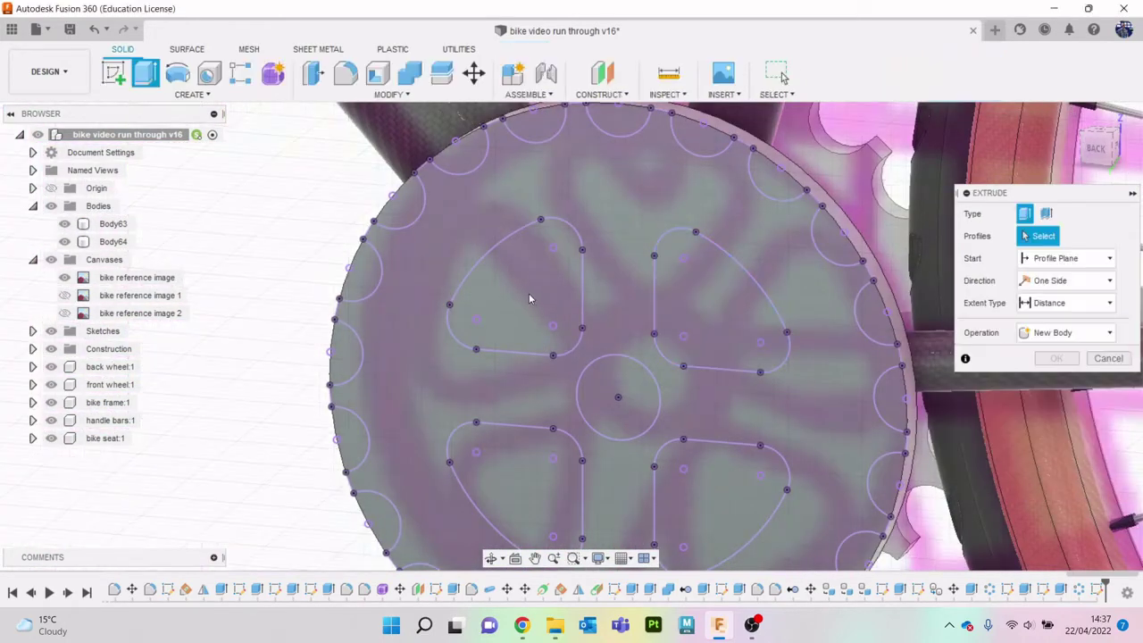
left_click(541, 321)
left_click(616, 394)
left_click(710, 304)
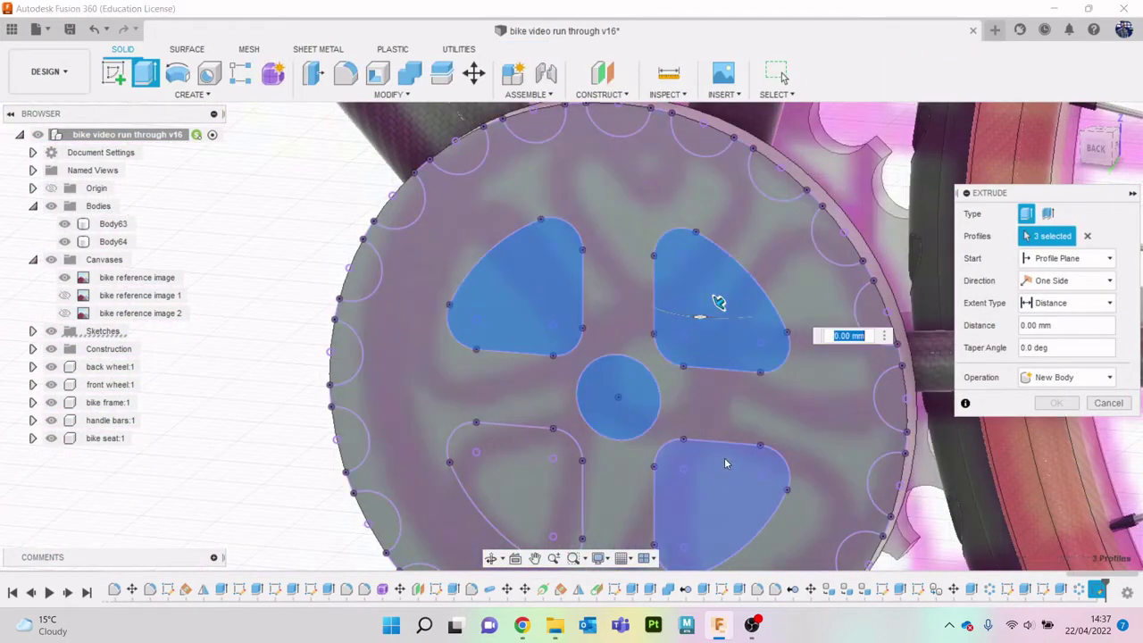
left_click(719, 518)
left_click(536, 482)
left_click(726, 401)
scroll(726, 401, "down", 5)
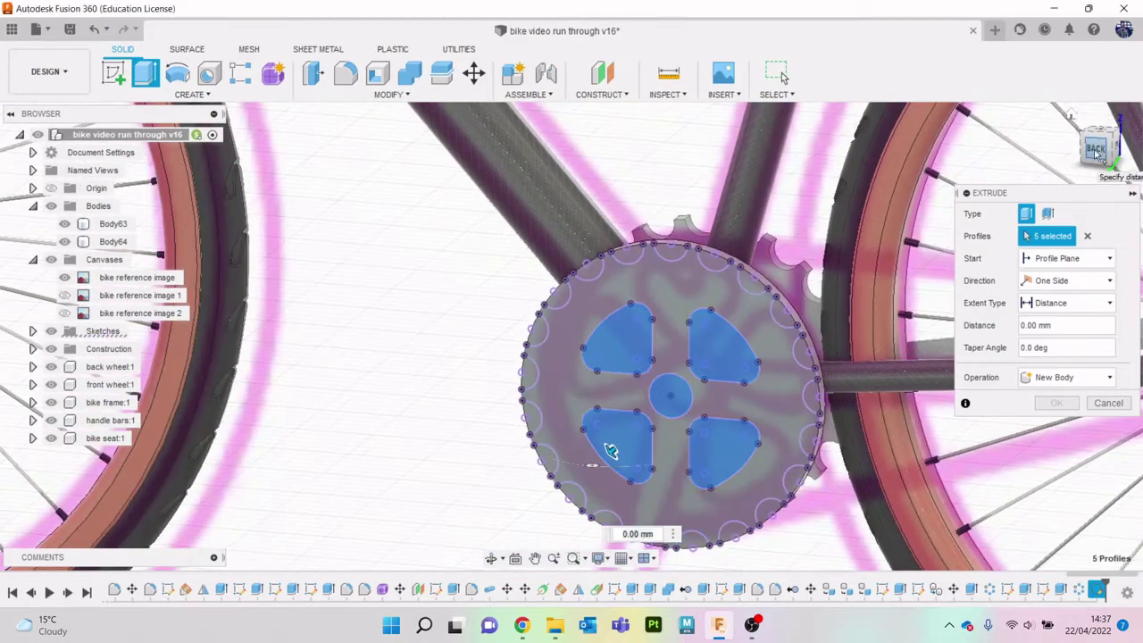
mouse_move(726, 401)
middle_mouse_down("shift")
mouse_move(626, 375)
mouse_move(533, 292)
middle_mouse_up("shift")
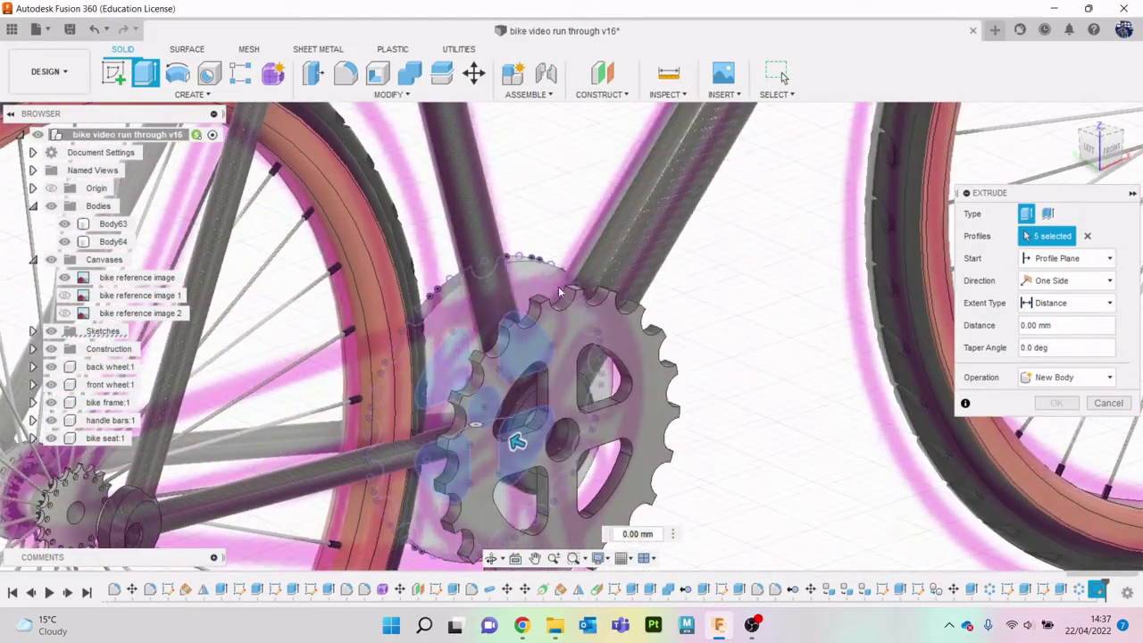
type("-1")
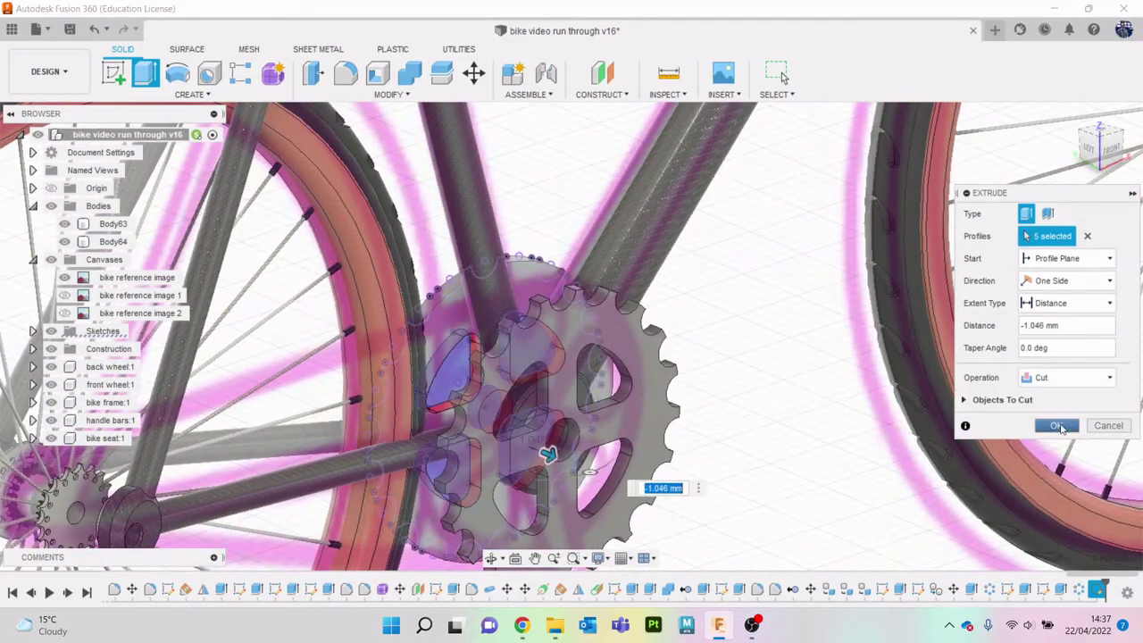
left_click(1058, 427)
scroll(855, 342, "down", 2)
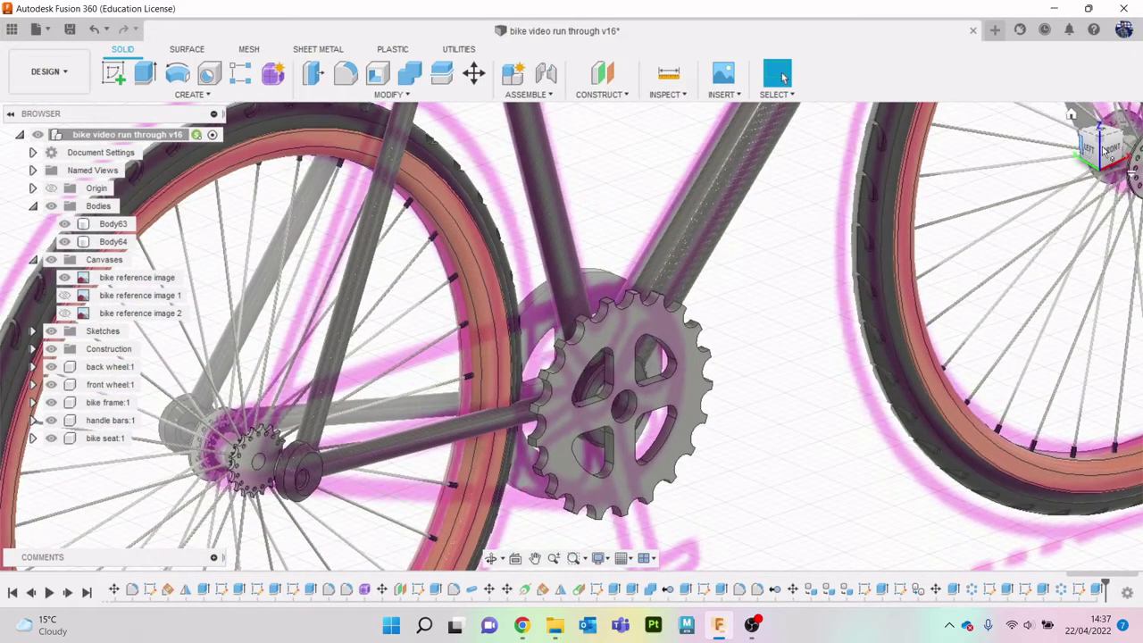
Step: Chamfer both outer rim edges of the copied disc with an equal distance of 0.388 mm
left_click(1108, 152)
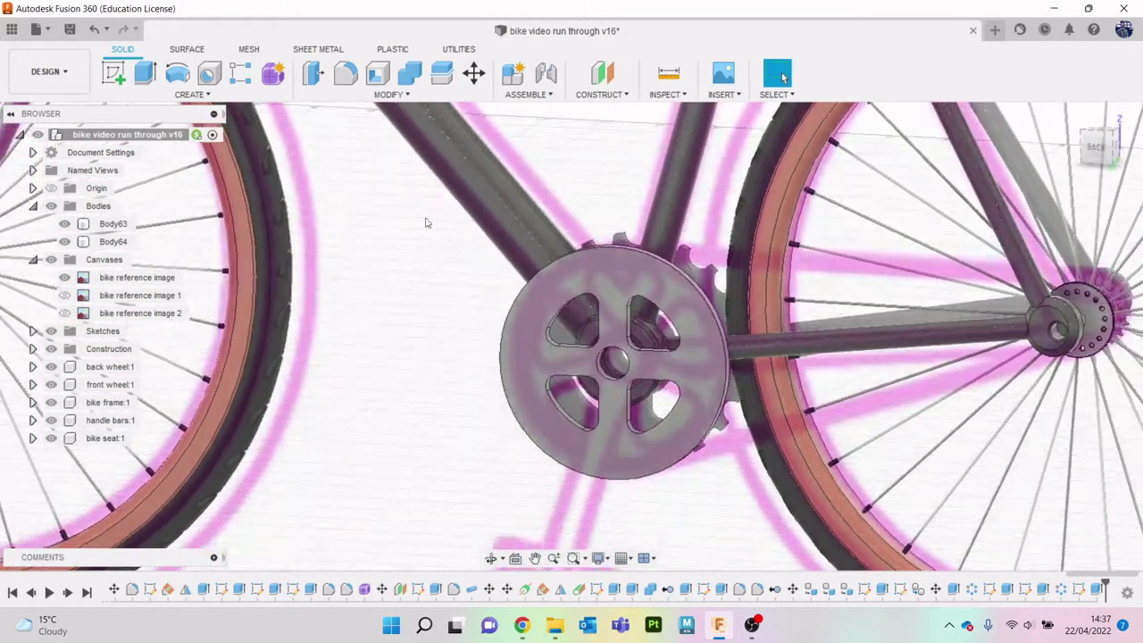
left_click(390, 94)
left_click(384, 145)
scroll(591, 234, "up", 2)
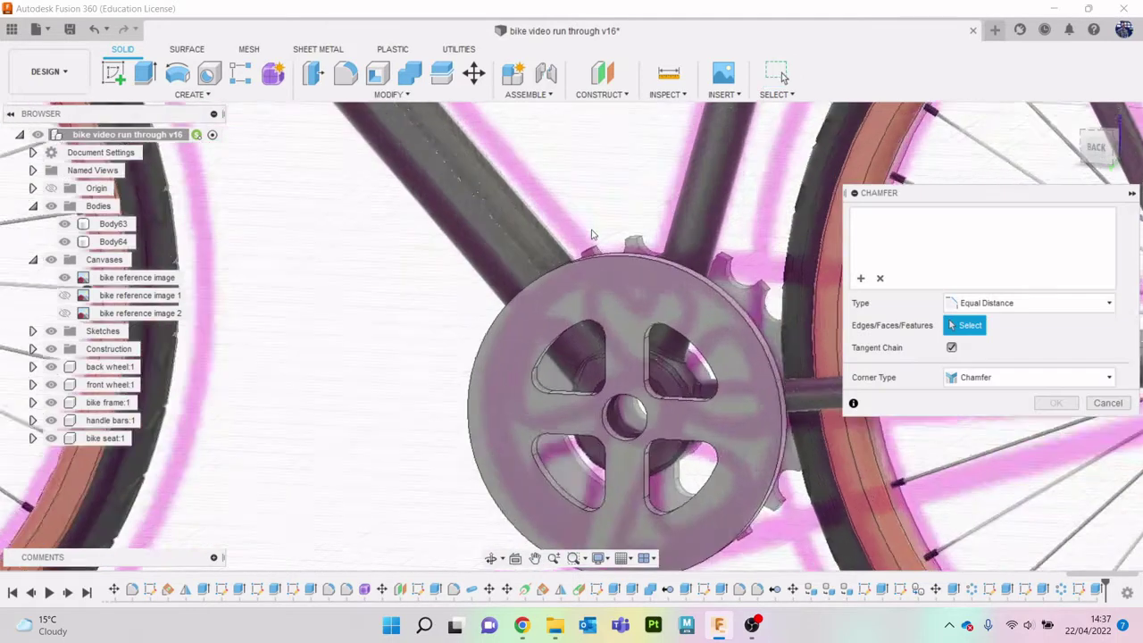
scroll(592, 234, "up", 2)
left_click(676, 257)
scroll(742, 293, "up", 2)
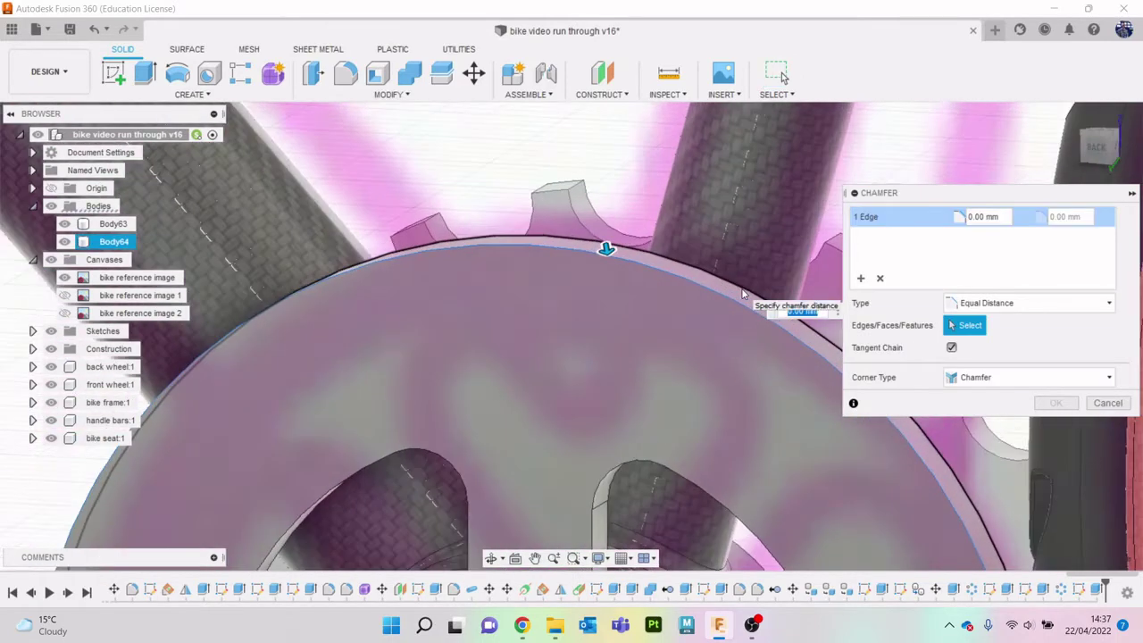
left_click(743, 293)
left_click_drag(723, 280, 720, 294)
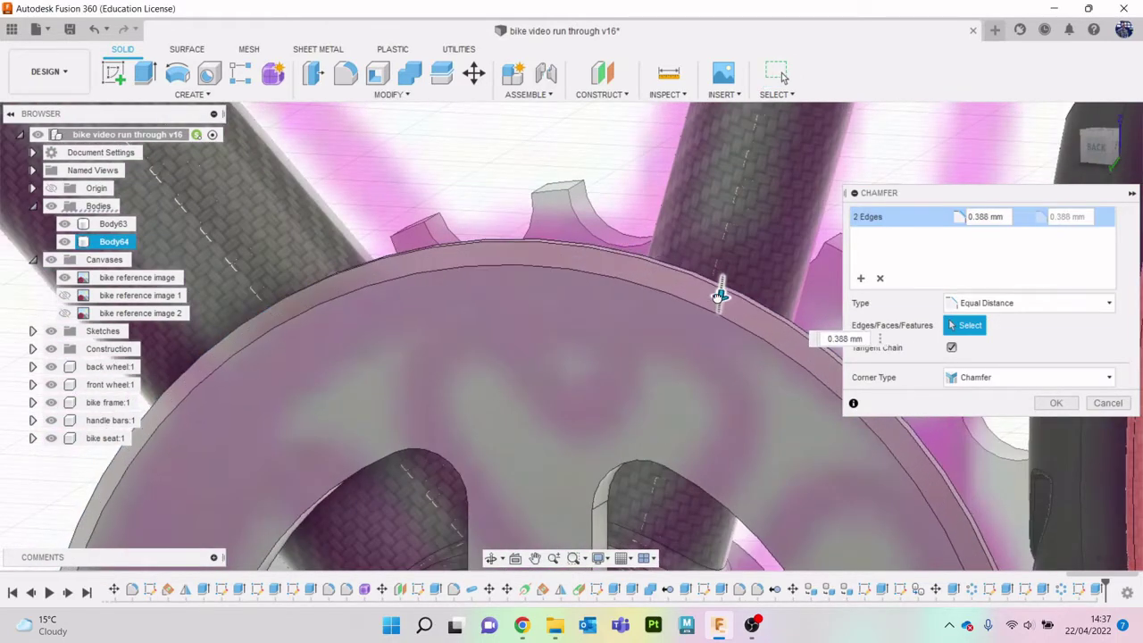
key("Return")
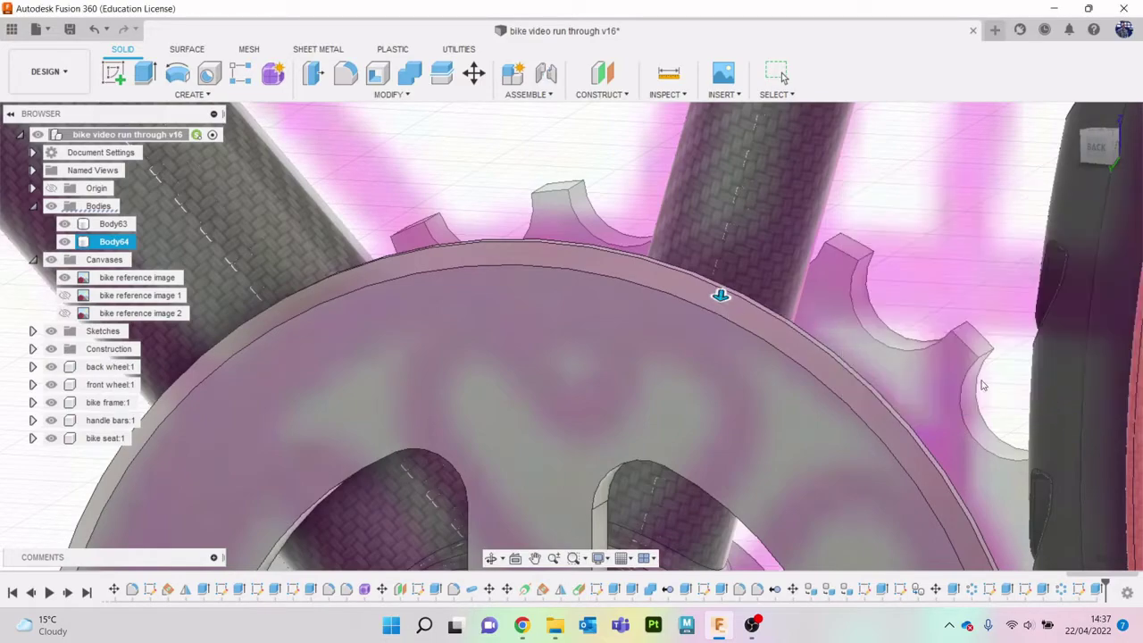
Step: Examine the chainring and the copied disc on the whole bike and compare them with the bicycle pedal photo in Chrome
scroll(723, 294, "down", 5)
middle_click_drag(833, 368, 730, 286)
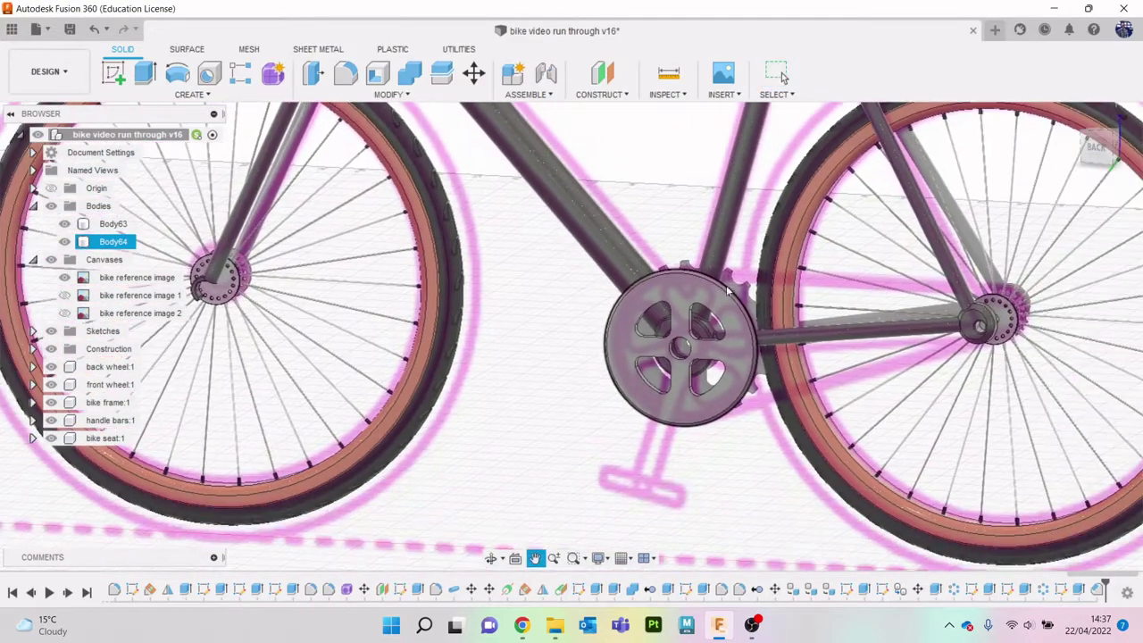
left_click_drag(1097, 148, 938, 149)
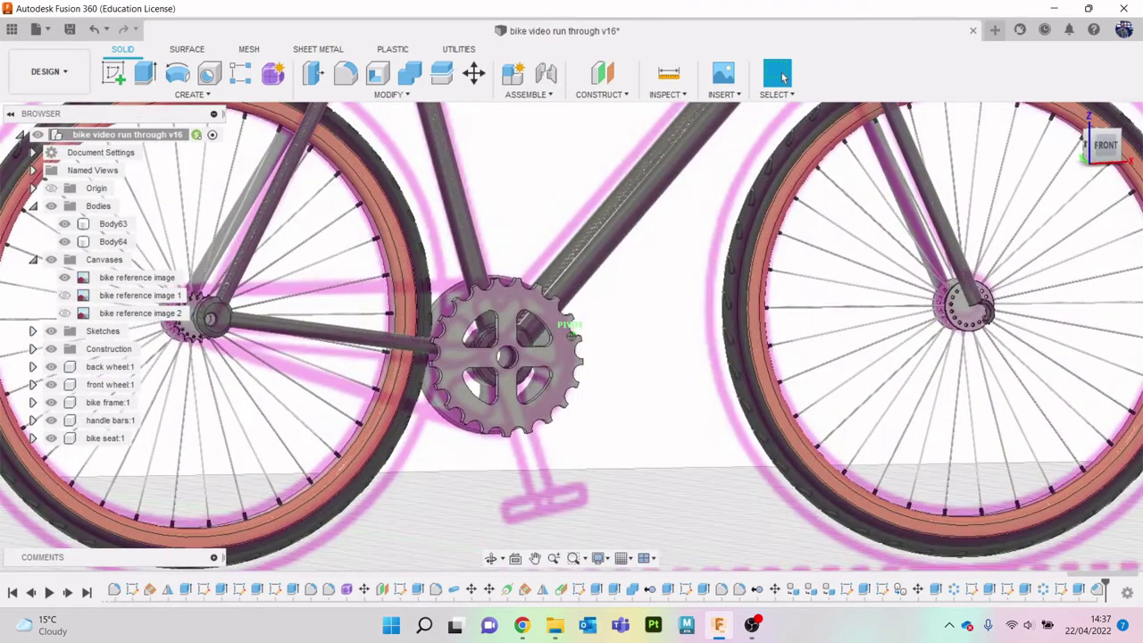
left_click(1107, 147)
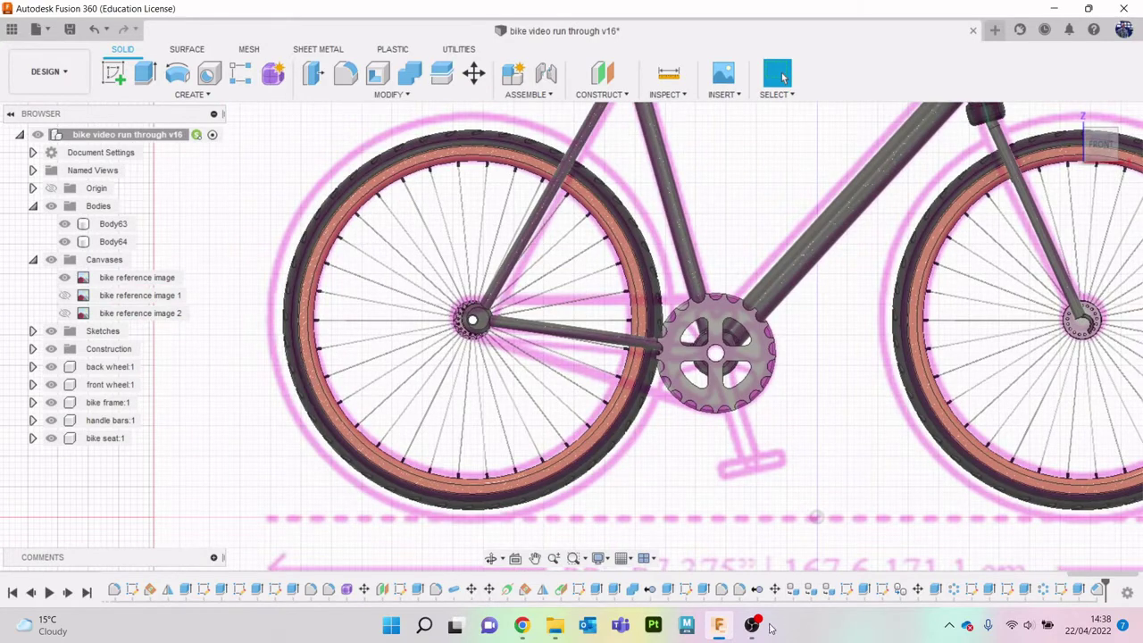
left_click(753, 626)
left_click(753, 625)
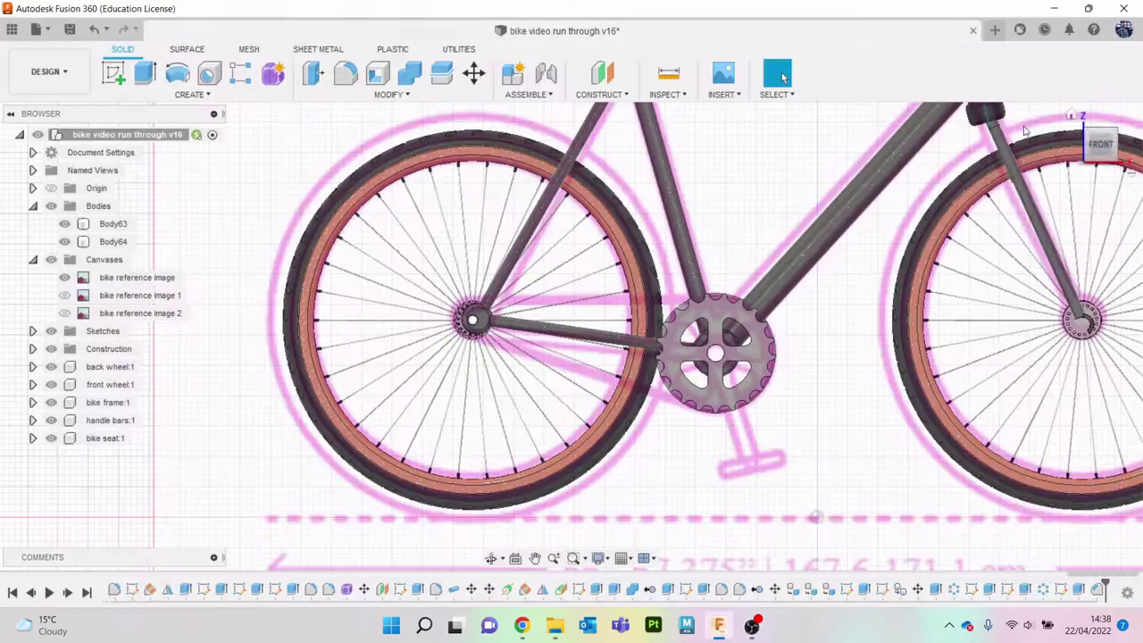
mouse_move(1104, 146)
left_mouse_down()
mouse_move(1142, 158)
mouse_move(1101, 148)
left_mouse_up()
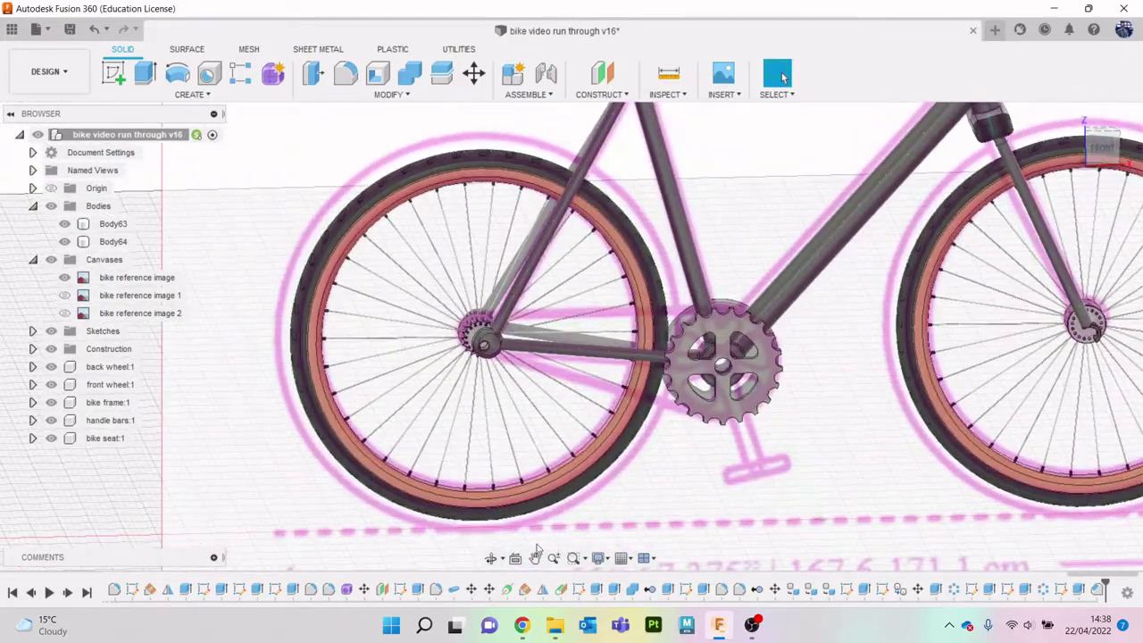
left_click(523, 632)
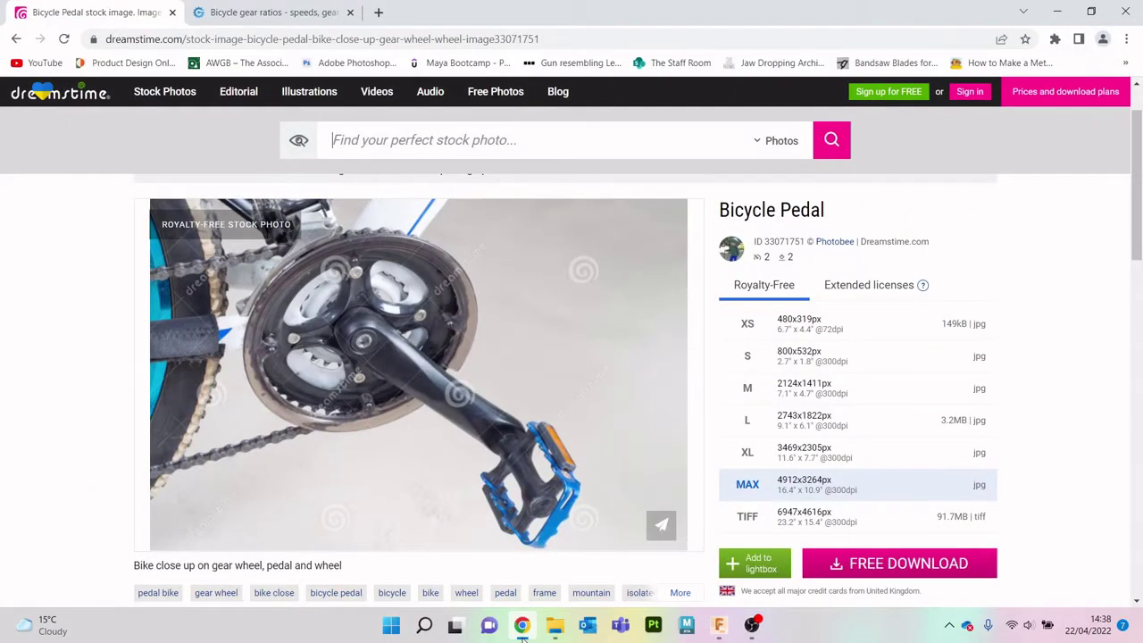
left_click(524, 634)
left_click(1099, 157)
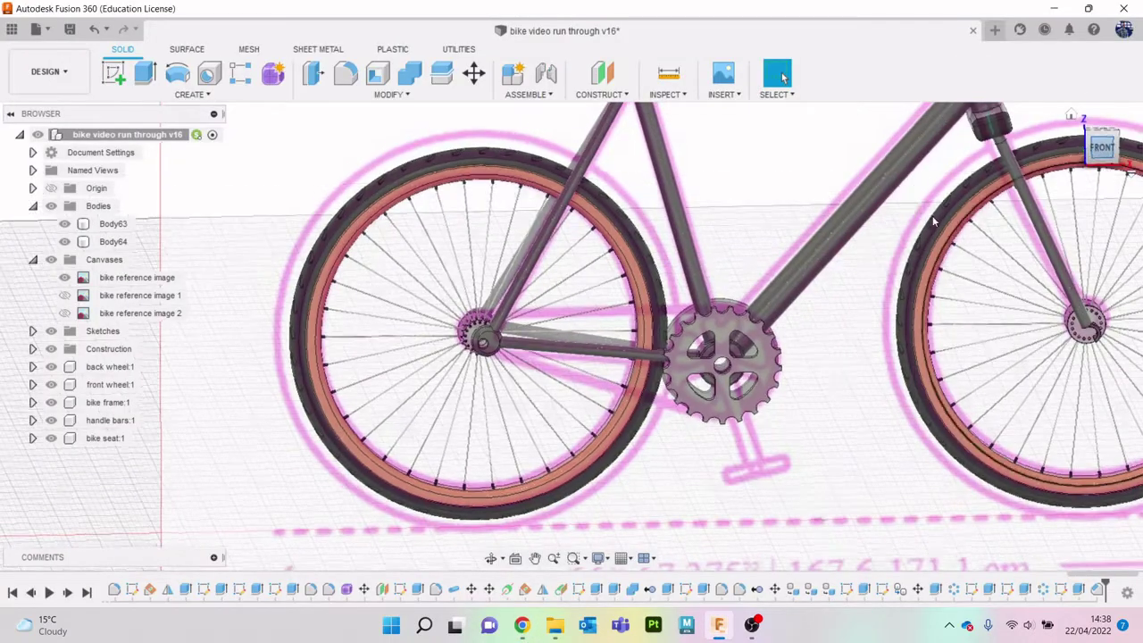
scroll(851, 390, "down", 5)
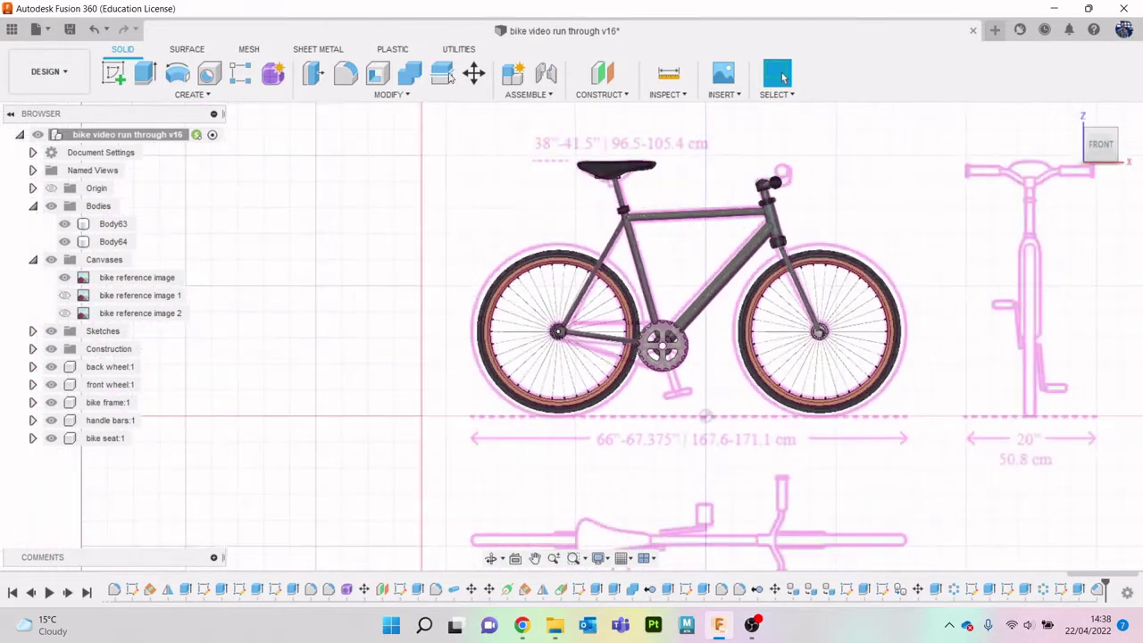
Step: Start a sketch on the toothed chainring's outer face and draw a centred circle matching its central hole
scroll(729, 394, "up", 5)
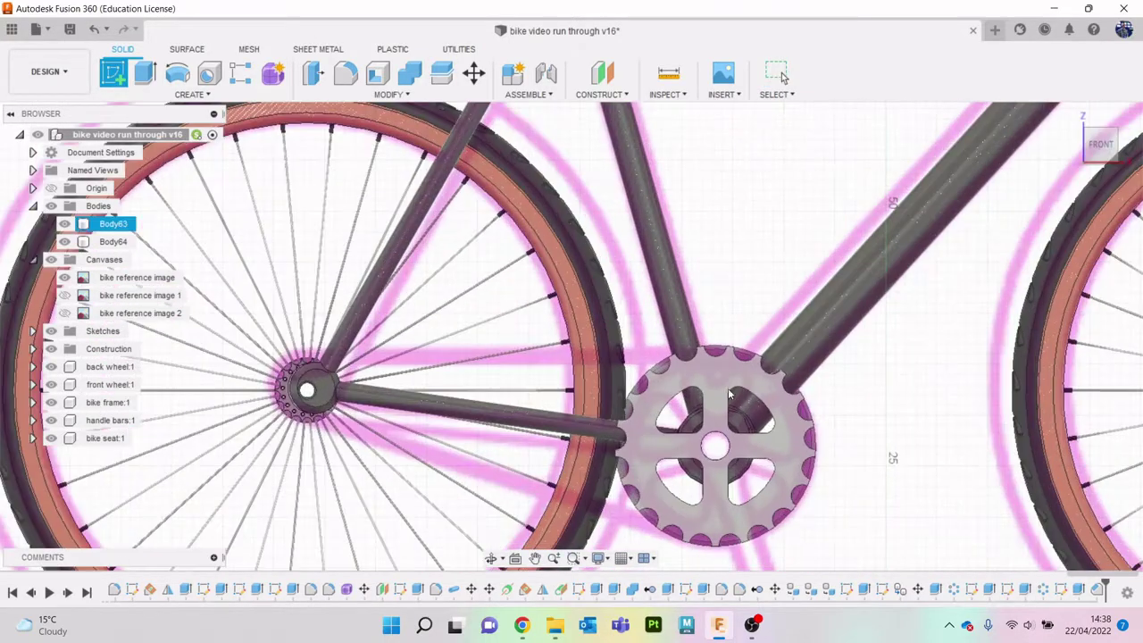
left_click(712, 374)
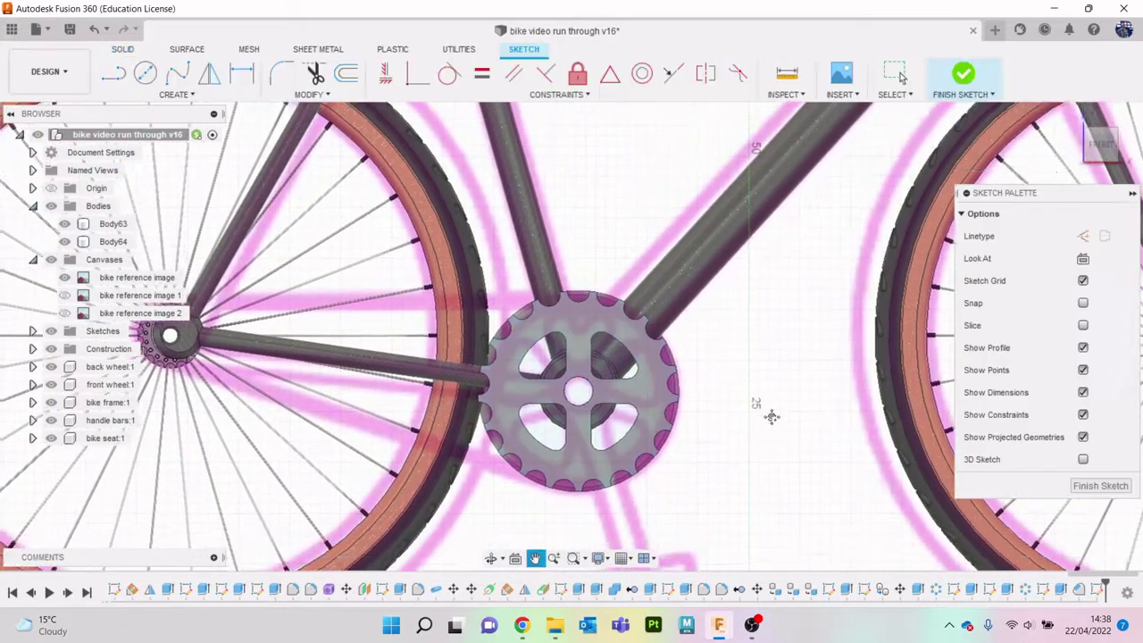
scroll(738, 307, "up", 2)
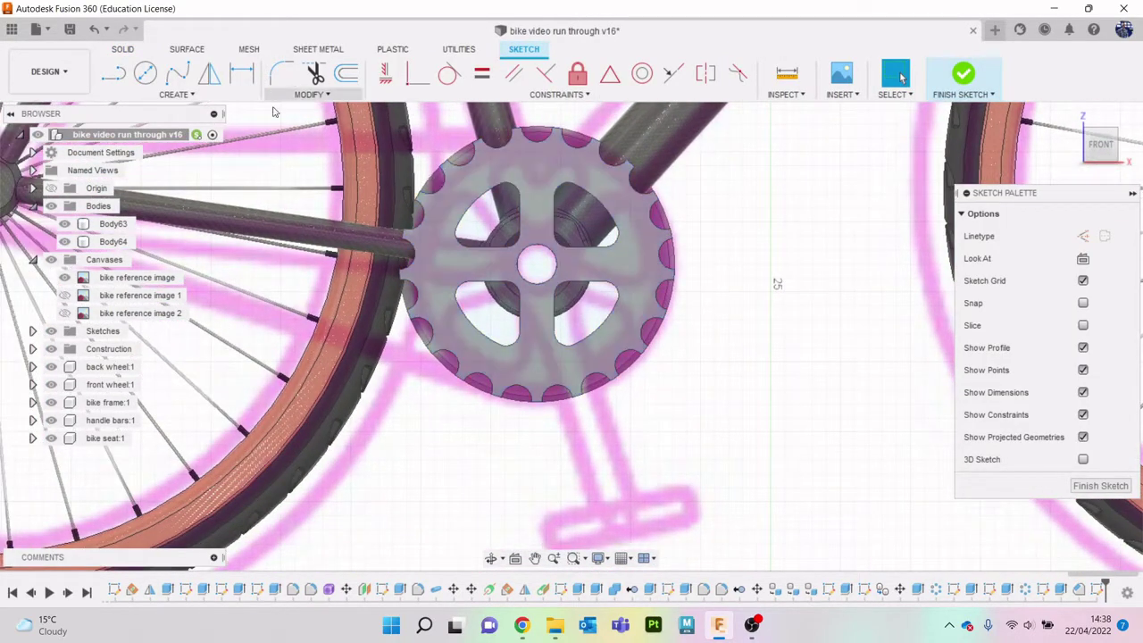
left_click(145, 74)
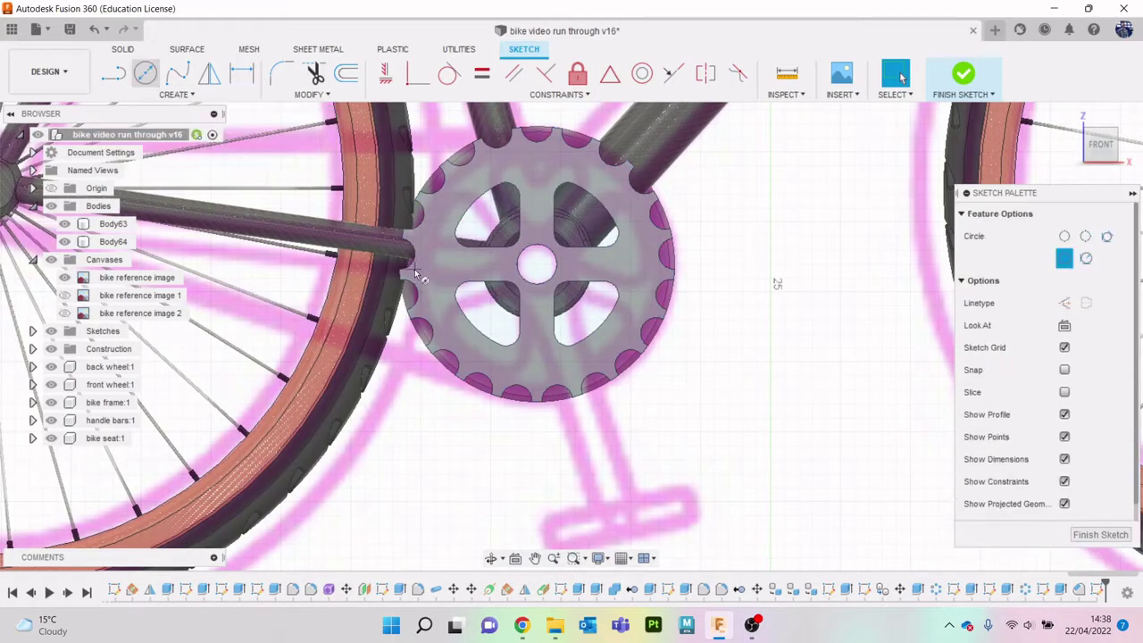
scroll(397, 261, "up", 2)
left_click(567, 264)
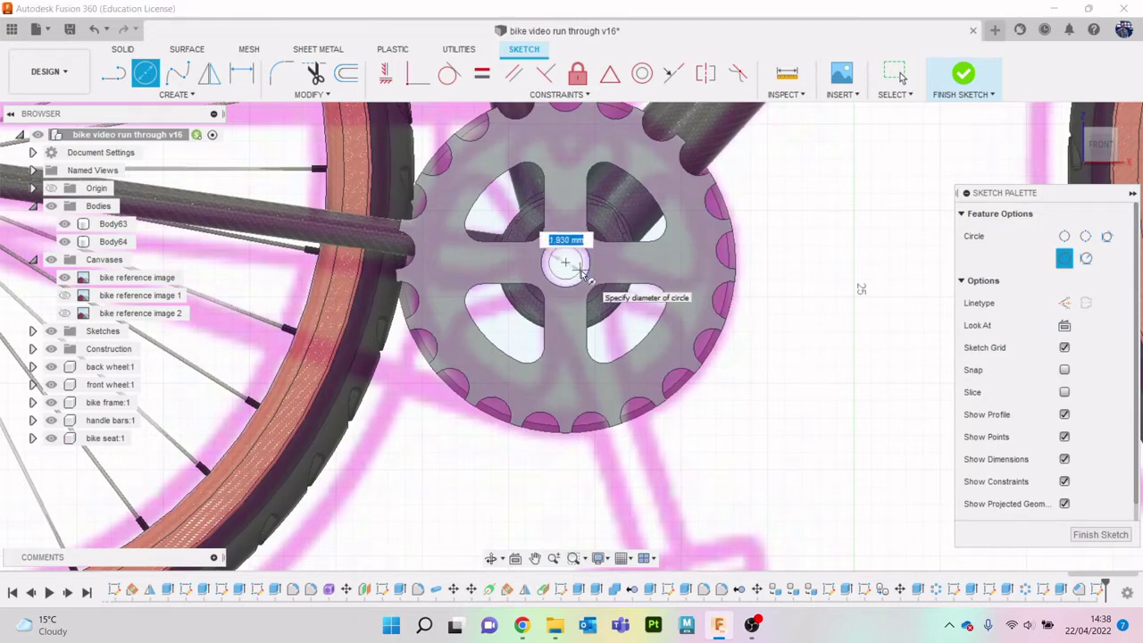
left_click(581, 272)
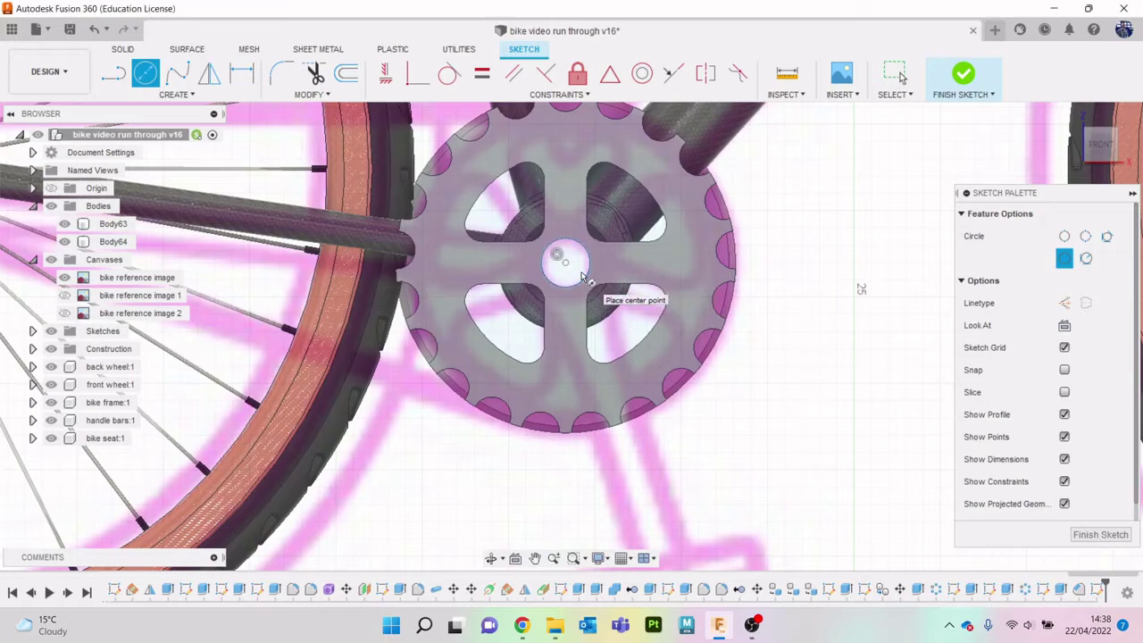
Step: Extrude the centre circle two-sided as a new axle body, 0.826 mm on side 1 and 14.893 mm on side 2
key("e")
left_click(1095, 151)
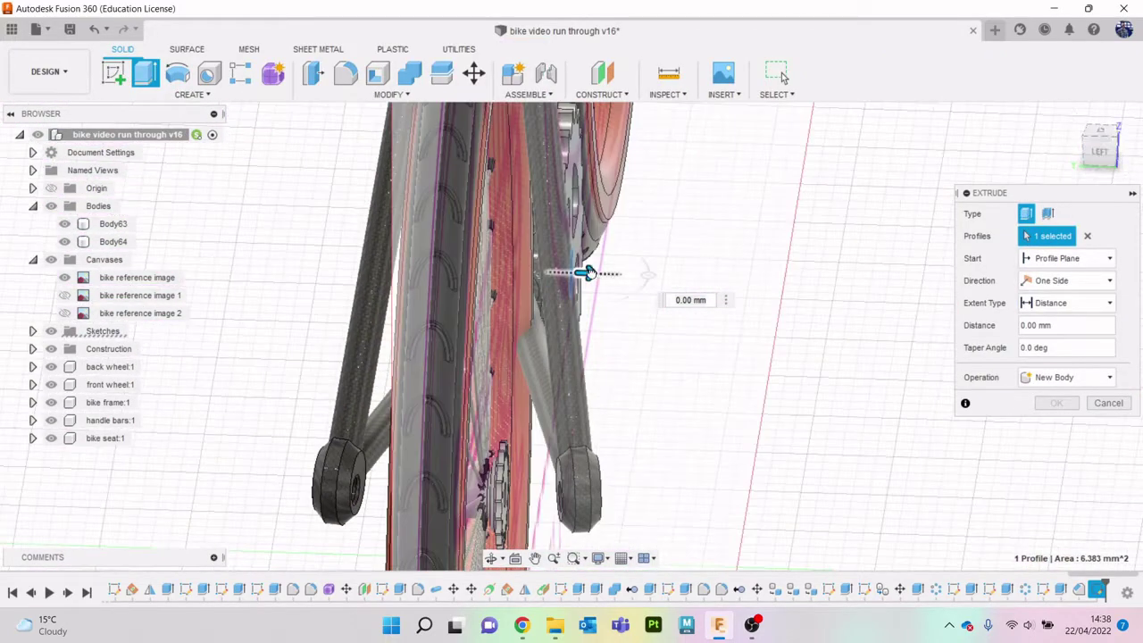
left_click_drag(588, 273, 599, 273)
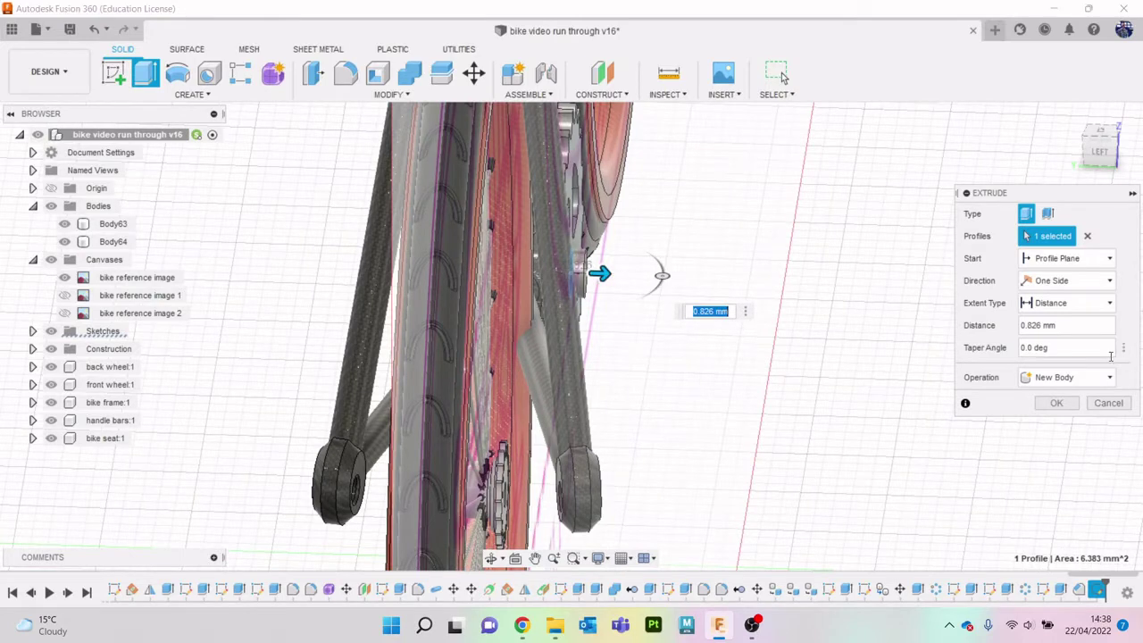
left_click(1076, 303)
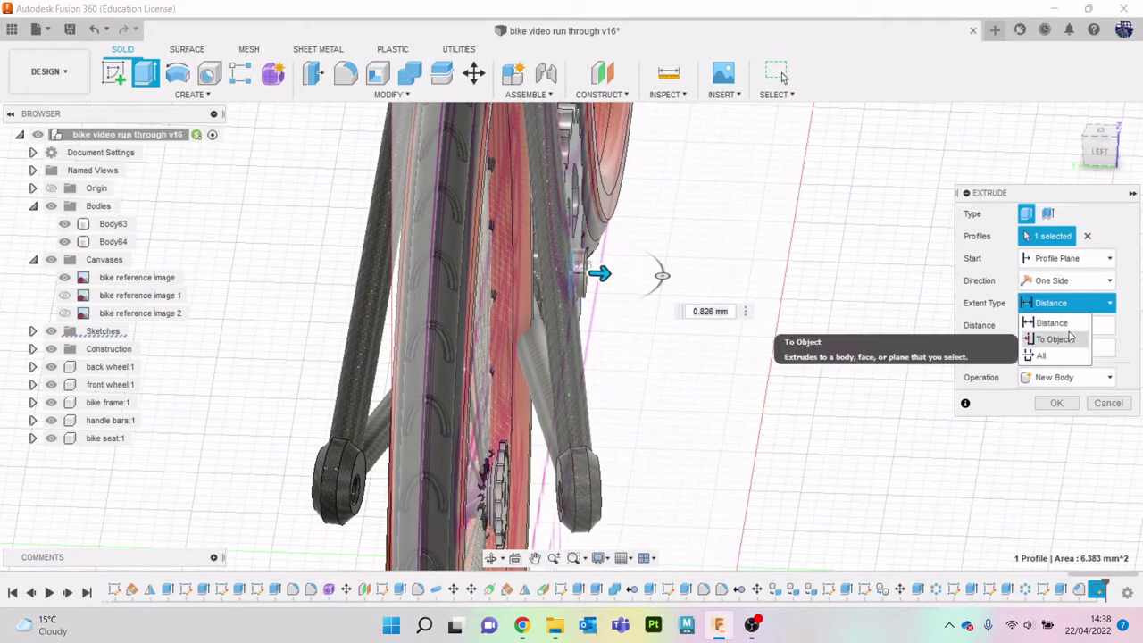
left_click(1072, 280)
left_click(1054, 317)
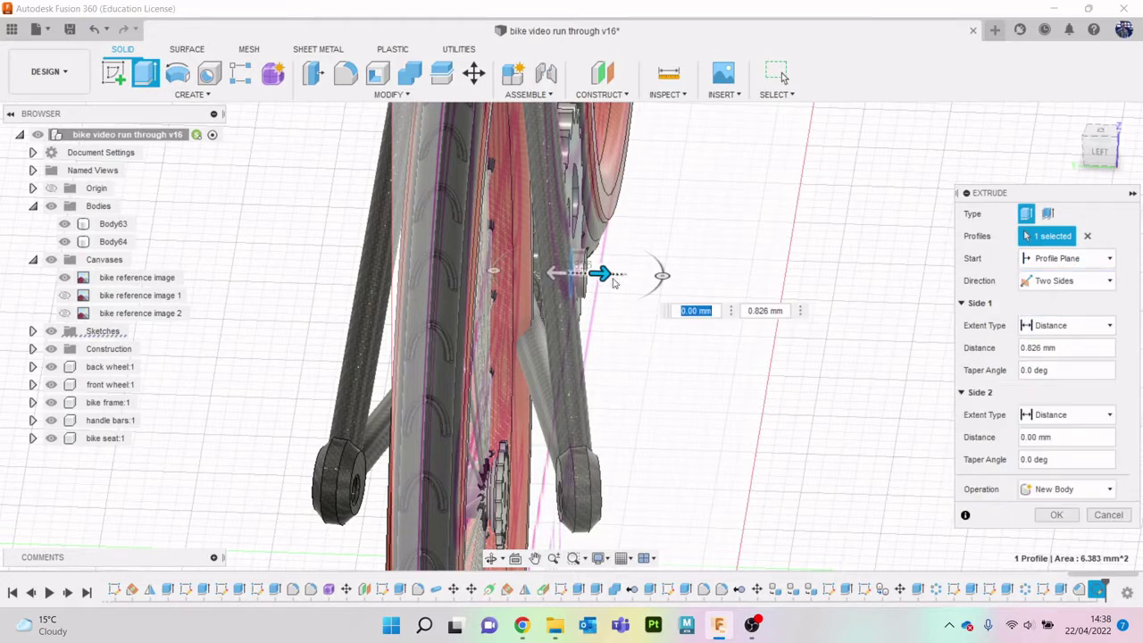
left_click_drag(561, 272, 301, 264)
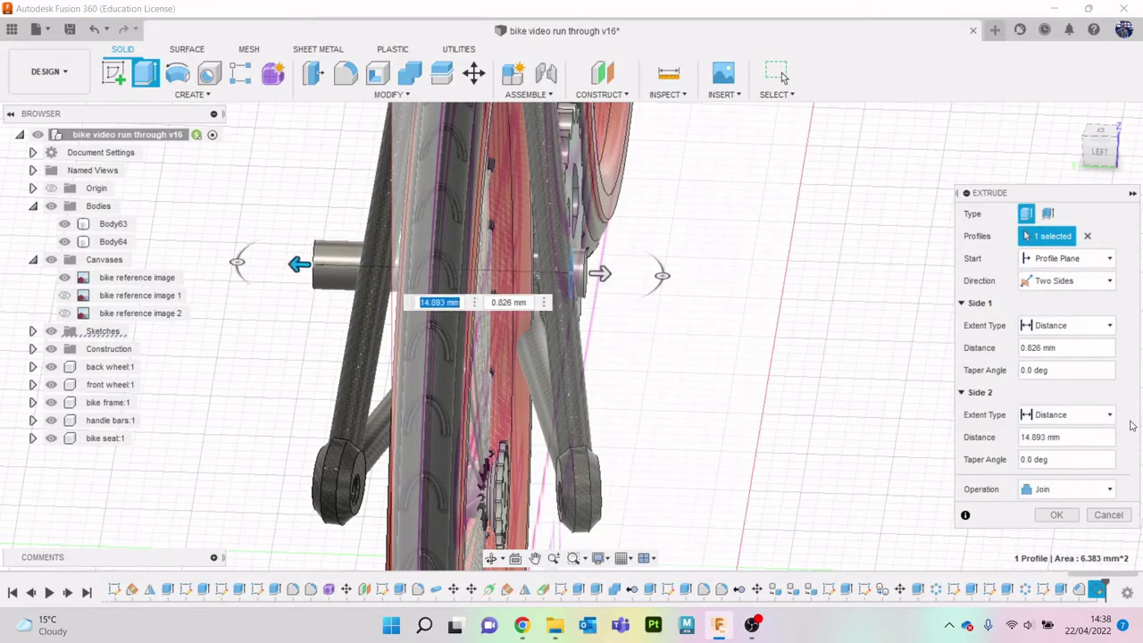
left_click(1076, 488)
left_click(1093, 557)
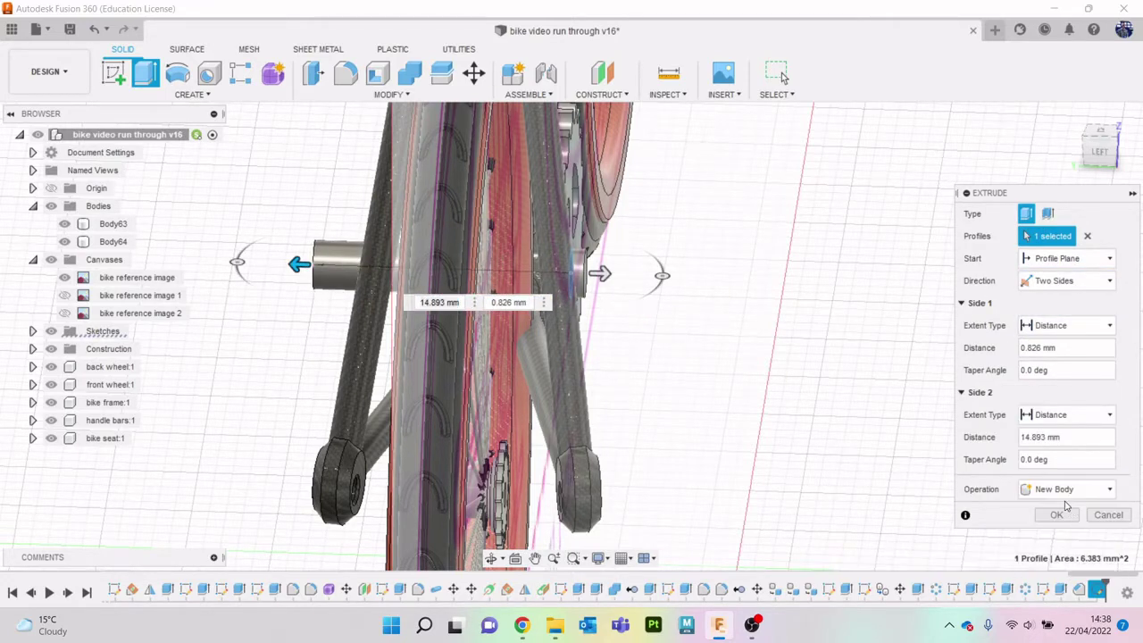
left_click(1063, 520)
Step: Start a sketch on the axle's outer end face beside the chainring and draw a concentric circle about 5.3 mm in diameter
left_click_drag(1101, 154, 1009, 156)
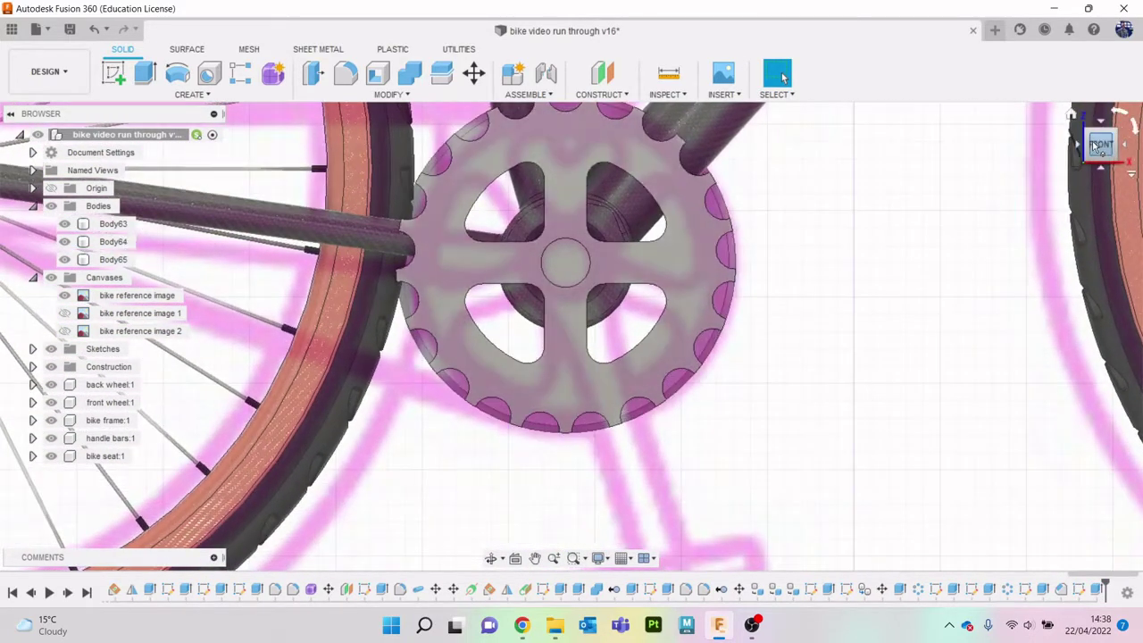
mouse_move(1101, 145)
left_mouse_down()
mouse_move(1098, 59)
mouse_move(1099, 108)
left_mouse_up()
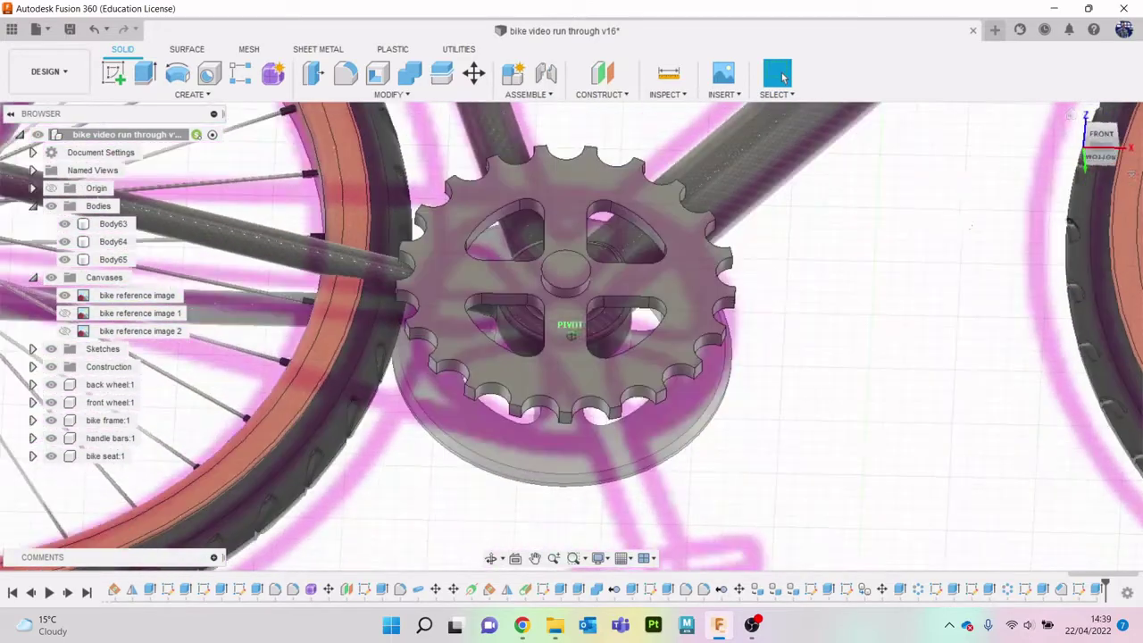
left_click(523, 626)
left_click(523, 626)
left_click(563, 275)
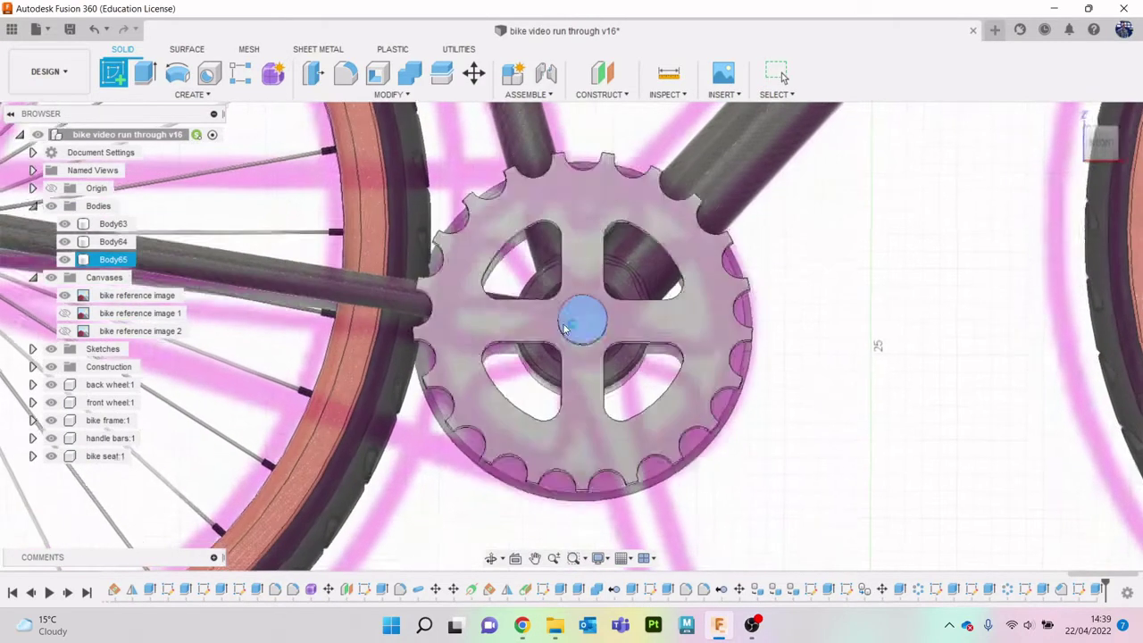
middle_click_drag(671, 416, 579, 338)
scroll(582, 333, "down", 1)
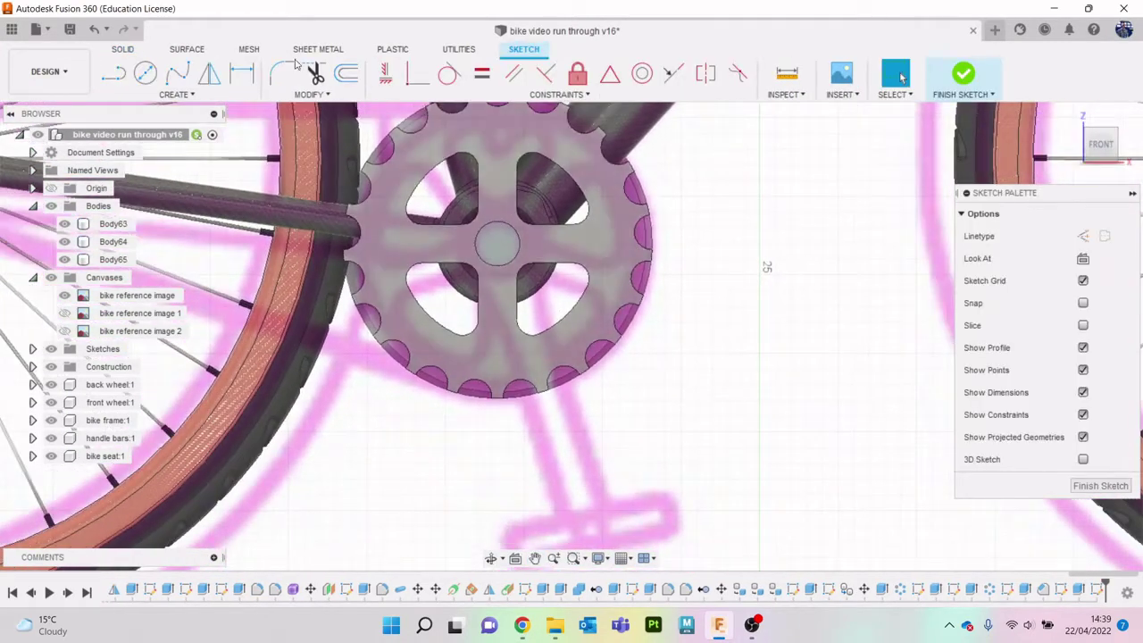
left_click(143, 75)
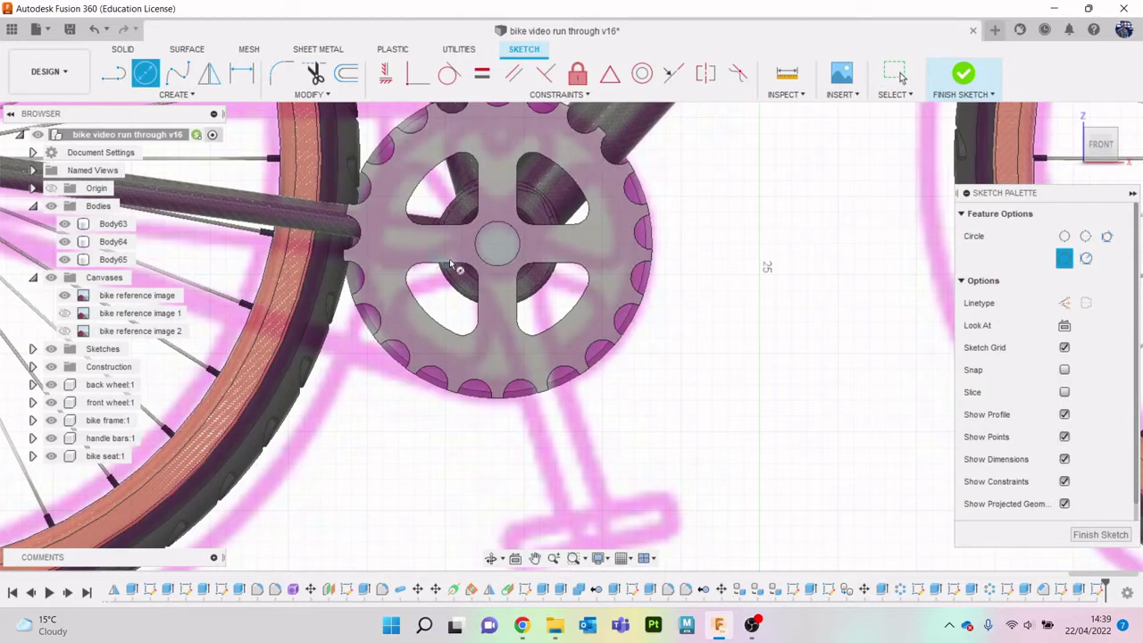
left_click(497, 243)
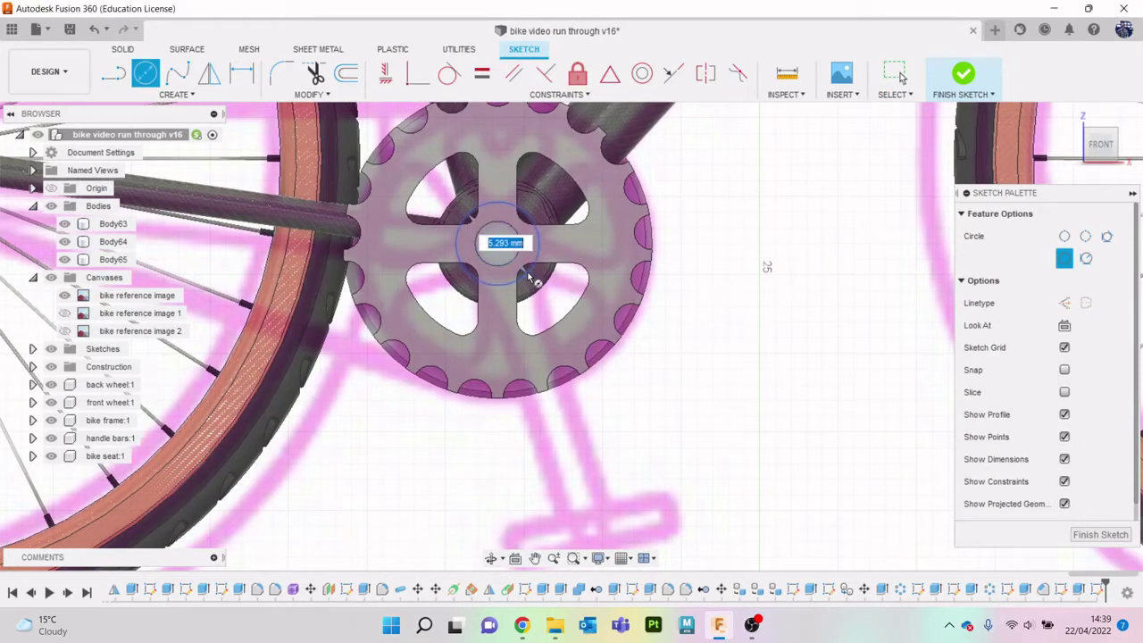
left_click(539, 269)
Step: Draw two separate crank-arm side lines from opposite sides of the circle down to the canvas pedal, the first about 17 mm long
key("l")
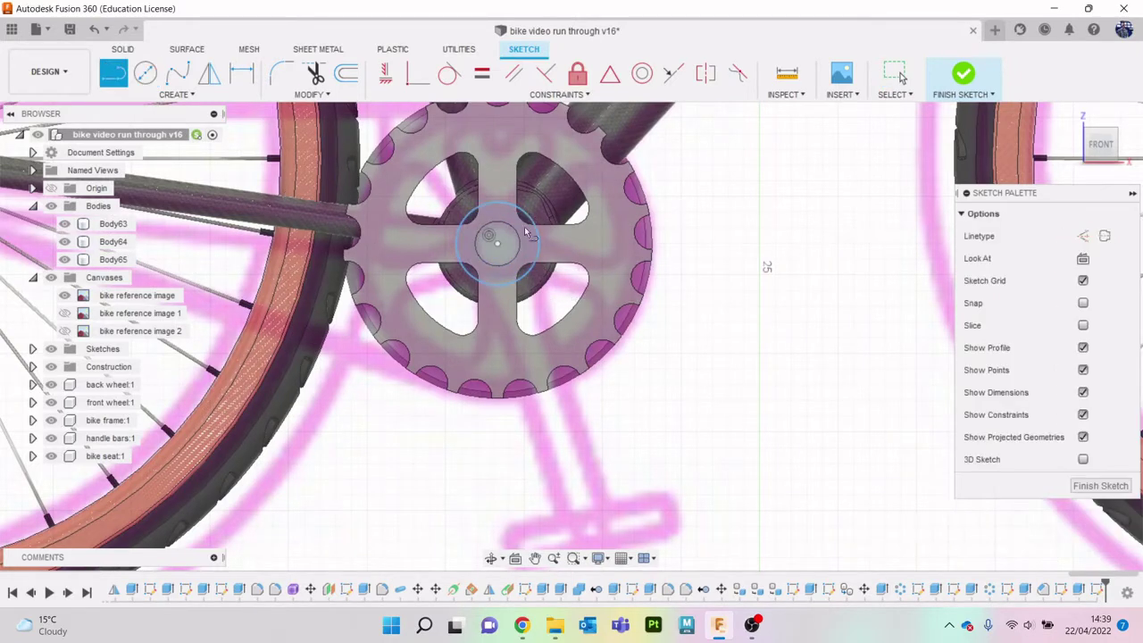
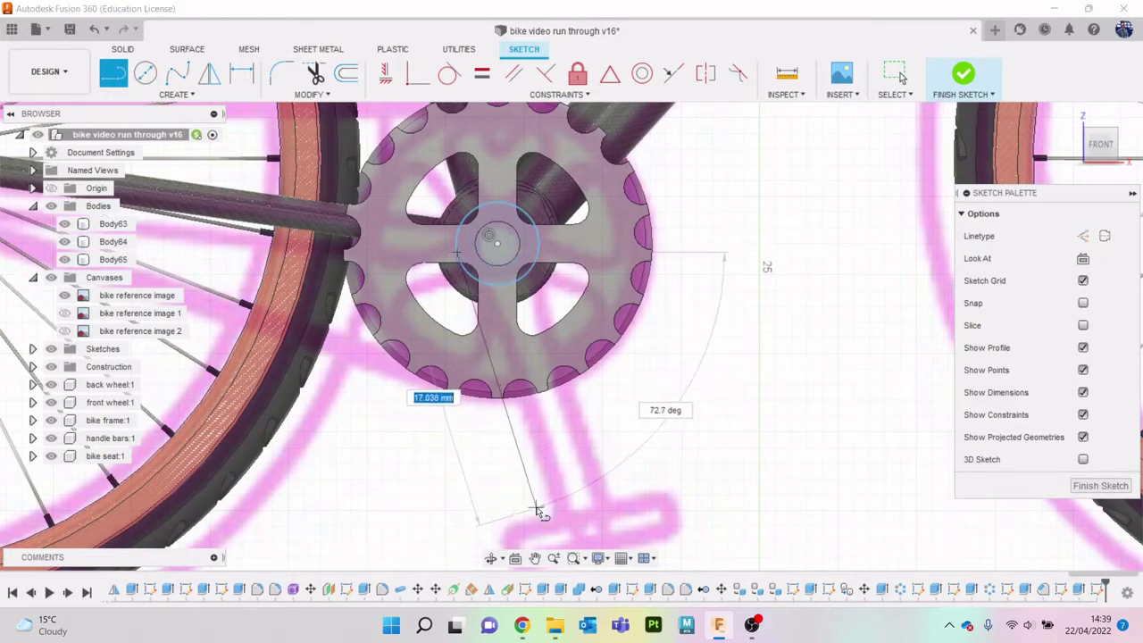
left_click(535, 517)
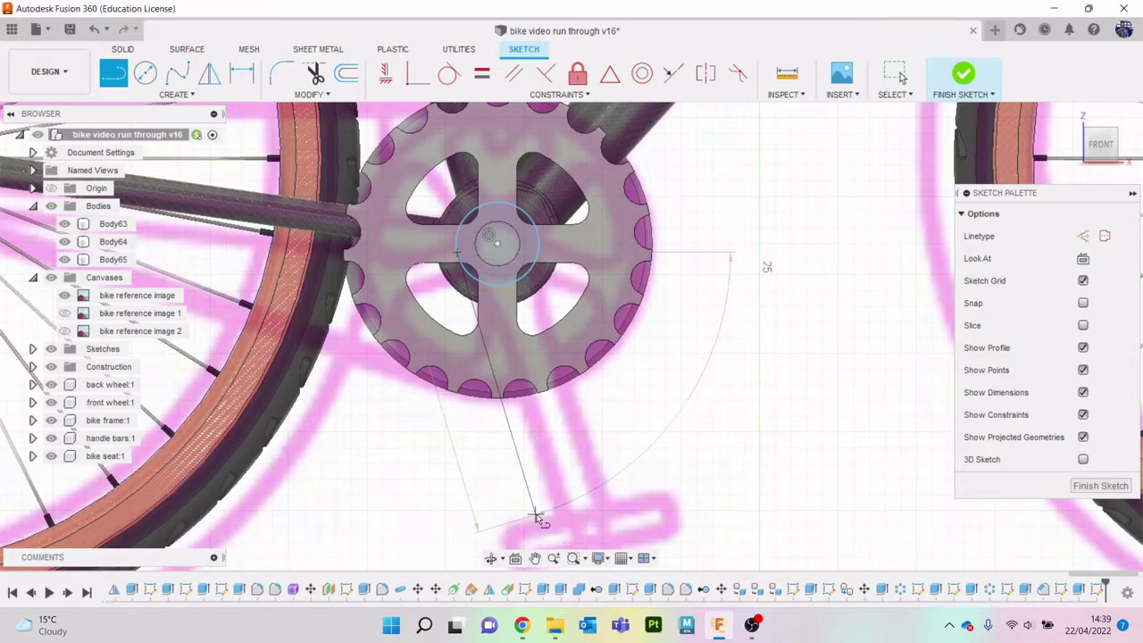
key("Escape")
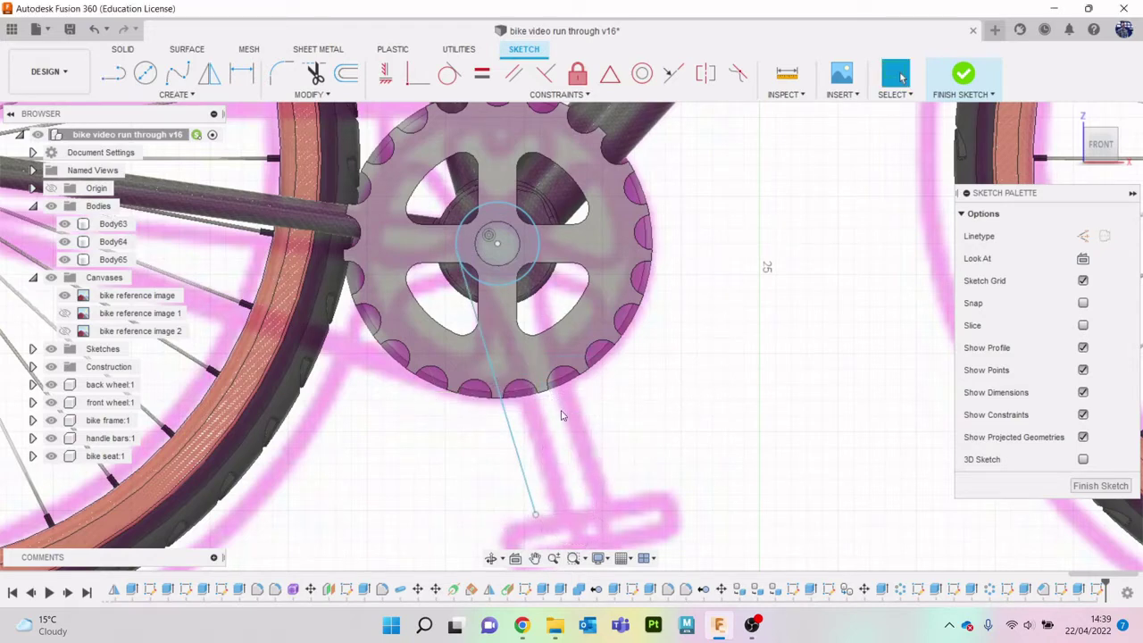
key("l")
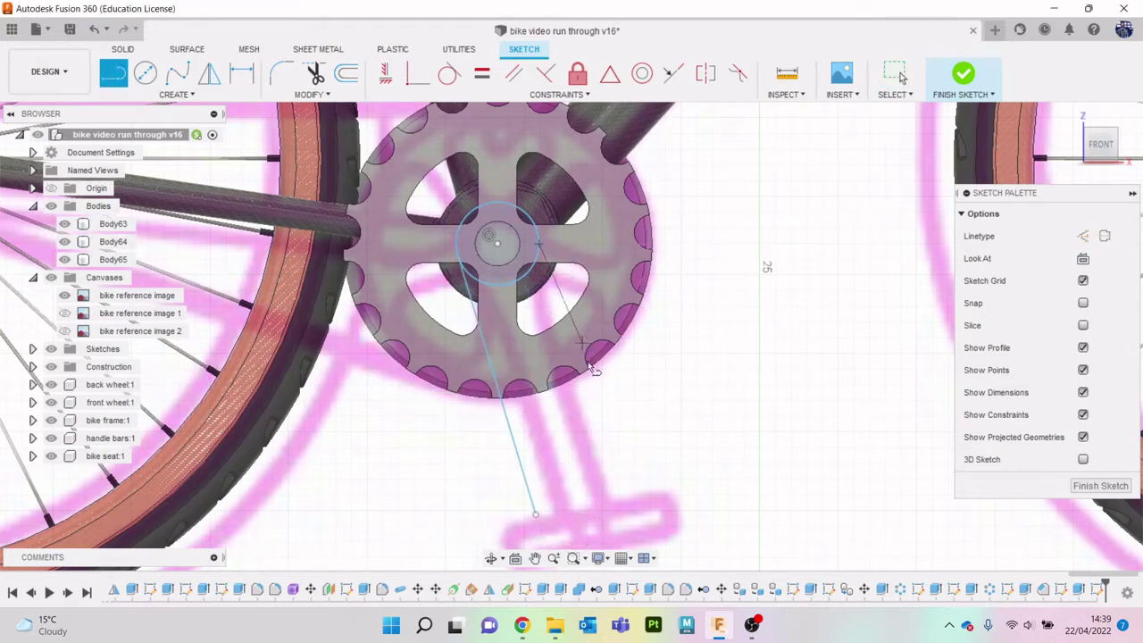
left_click(602, 506)
key("Escape")
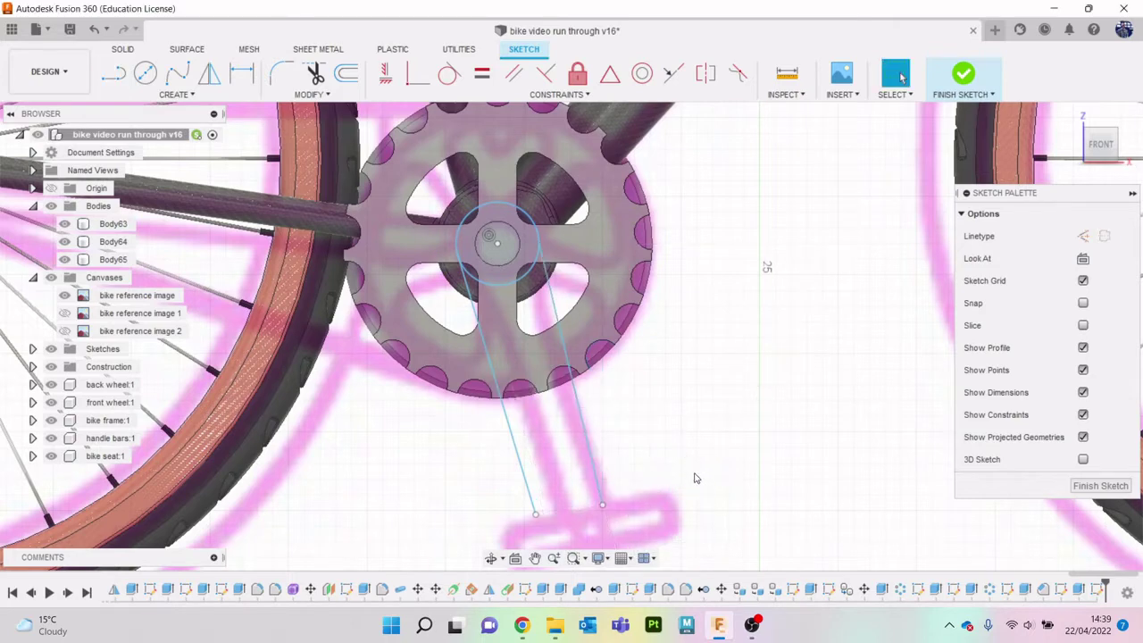
Step: Constrain the two crank-arm lines parallel and move them closer together around the arm shown on the canvas
left_click(514, 74)
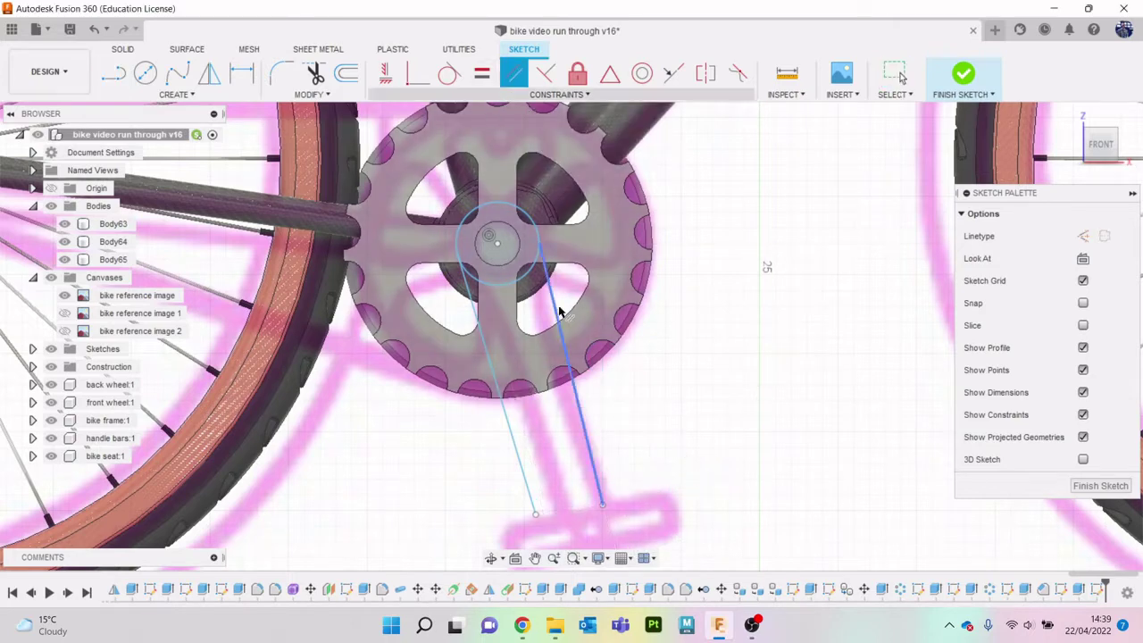
left_click(582, 414)
left_click(510, 425)
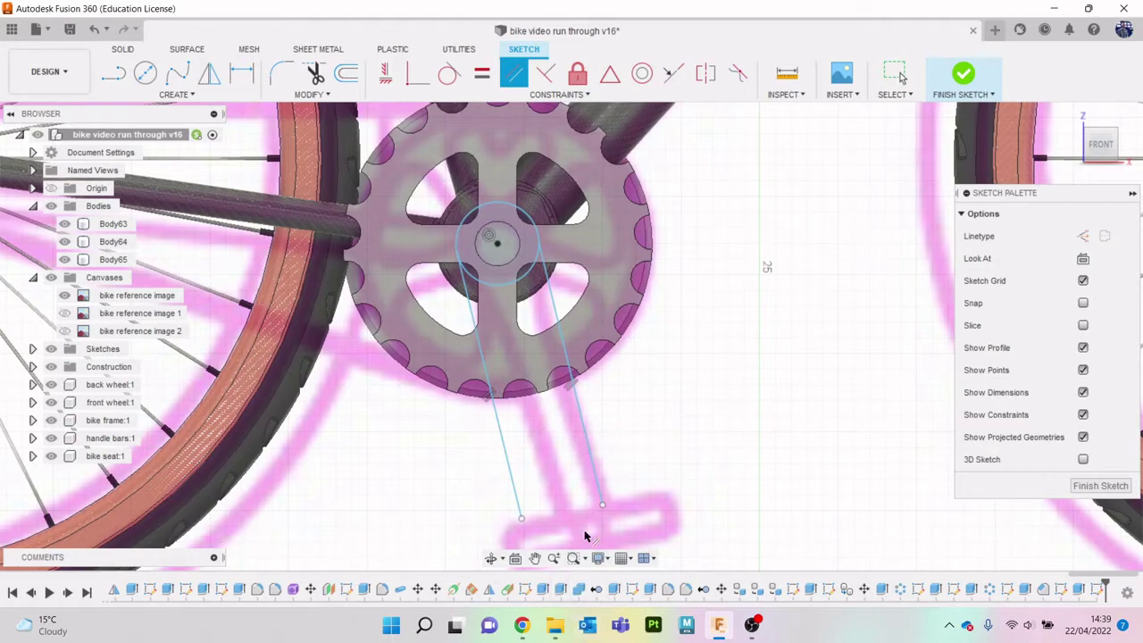
key("Escape")
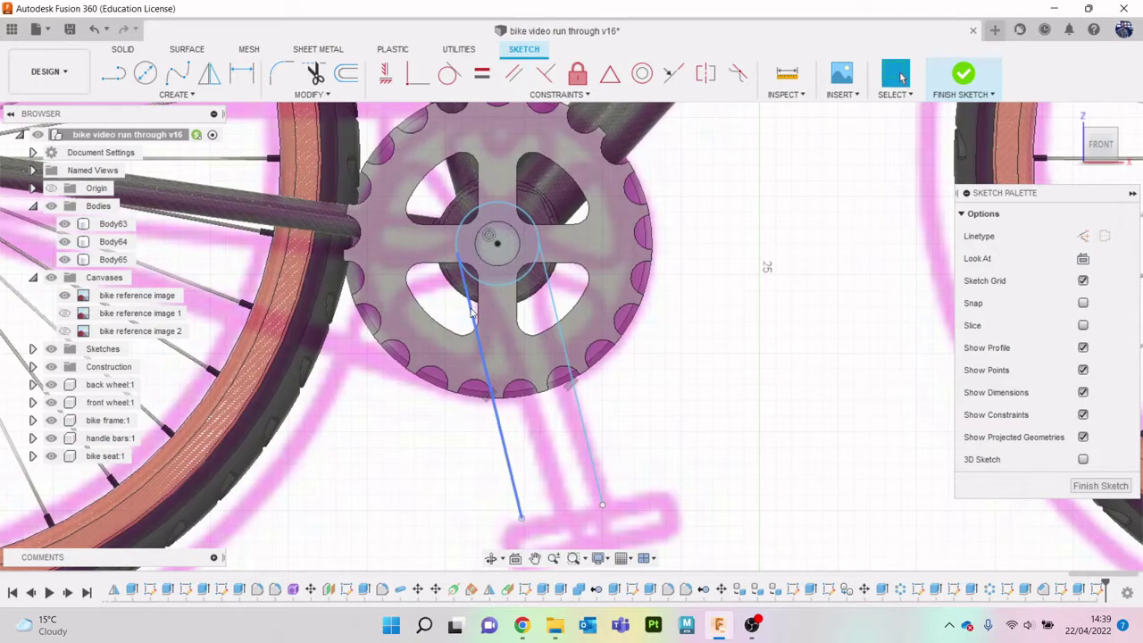
mouse_move(474, 312)
left_mouse_down()
mouse_move(509, 343)
mouse_move(493, 342)
mouse_move(540, 313)
left_mouse_up()
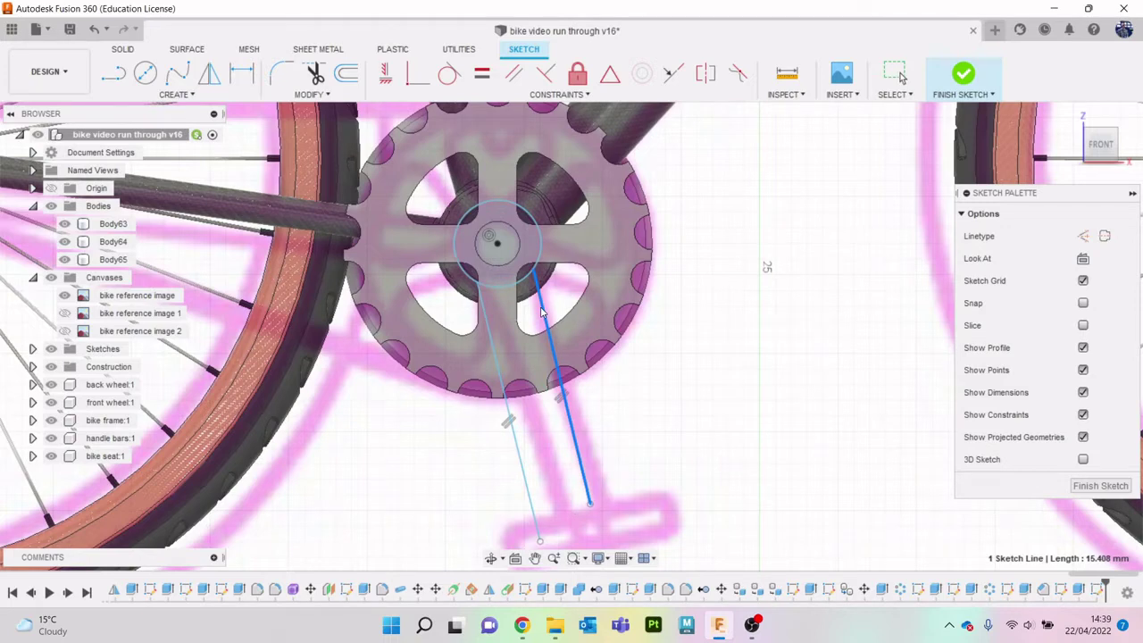
Step: Constrain the two crank-arm lines to equal length and check the arm's shape in the bicycle pedal photo in Chrome
left_click(481, 73)
left_click(518, 464)
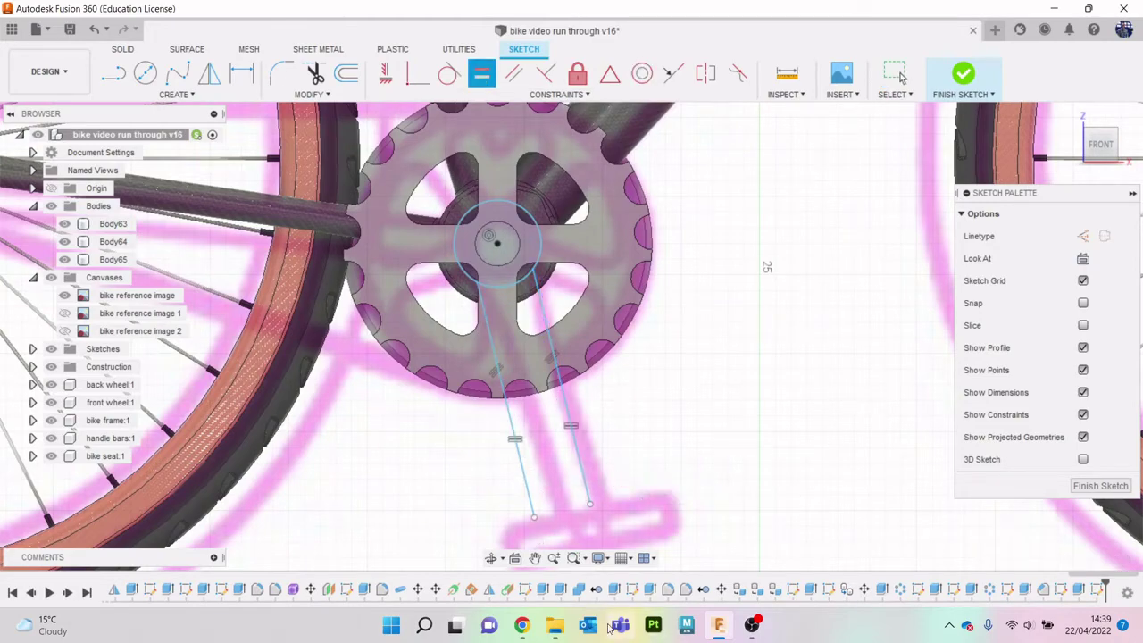
left_click(523, 625)
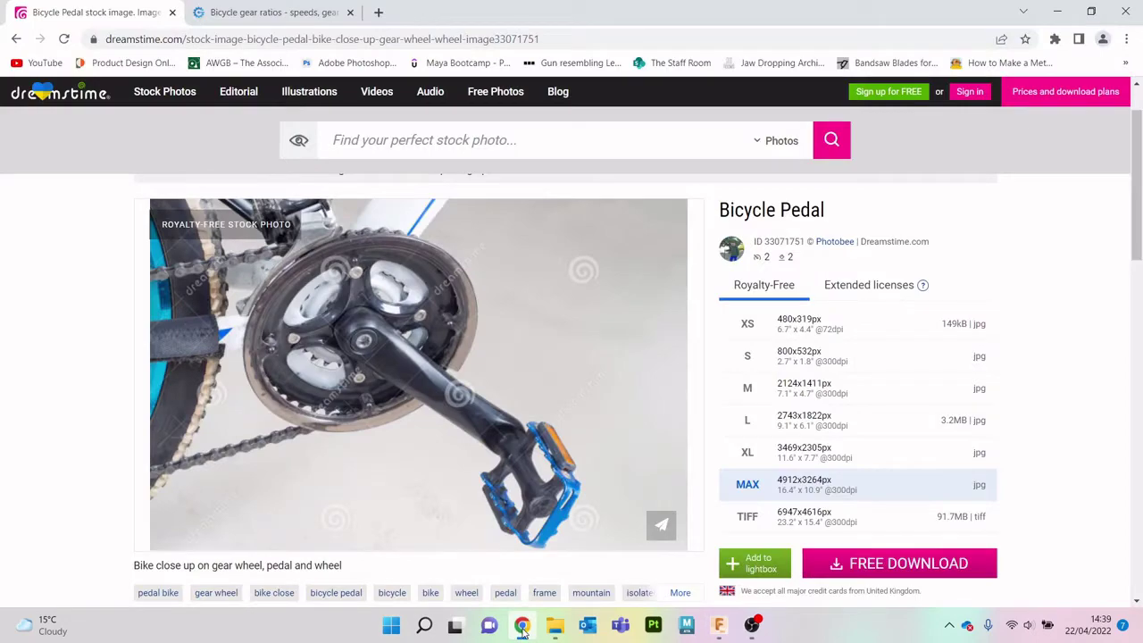
left_click(523, 625)
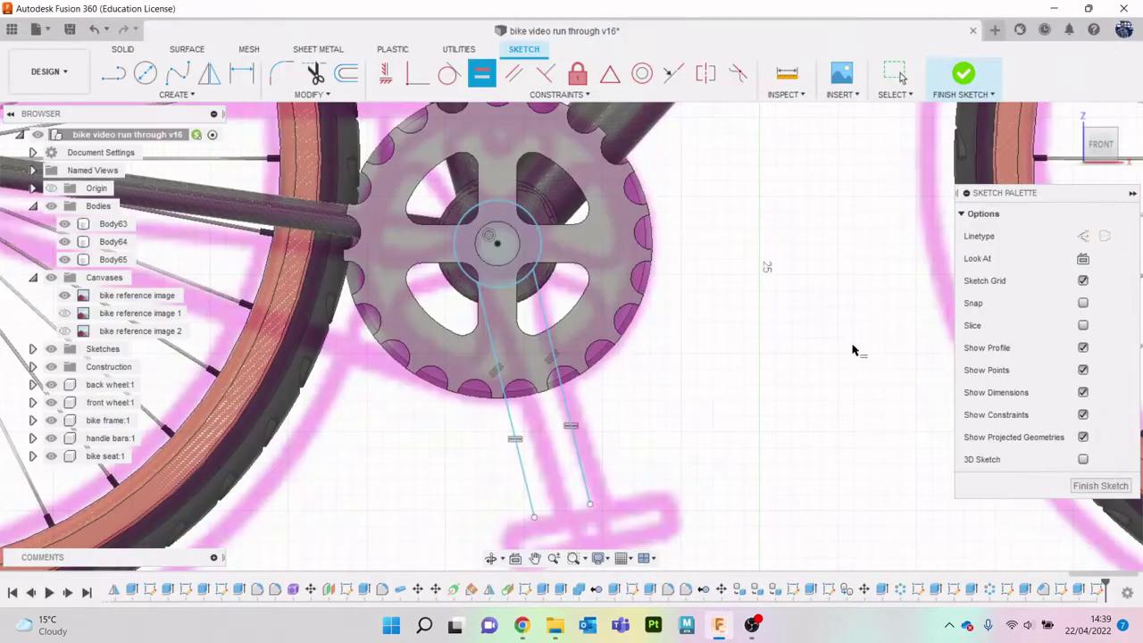
left_click(1136, 152)
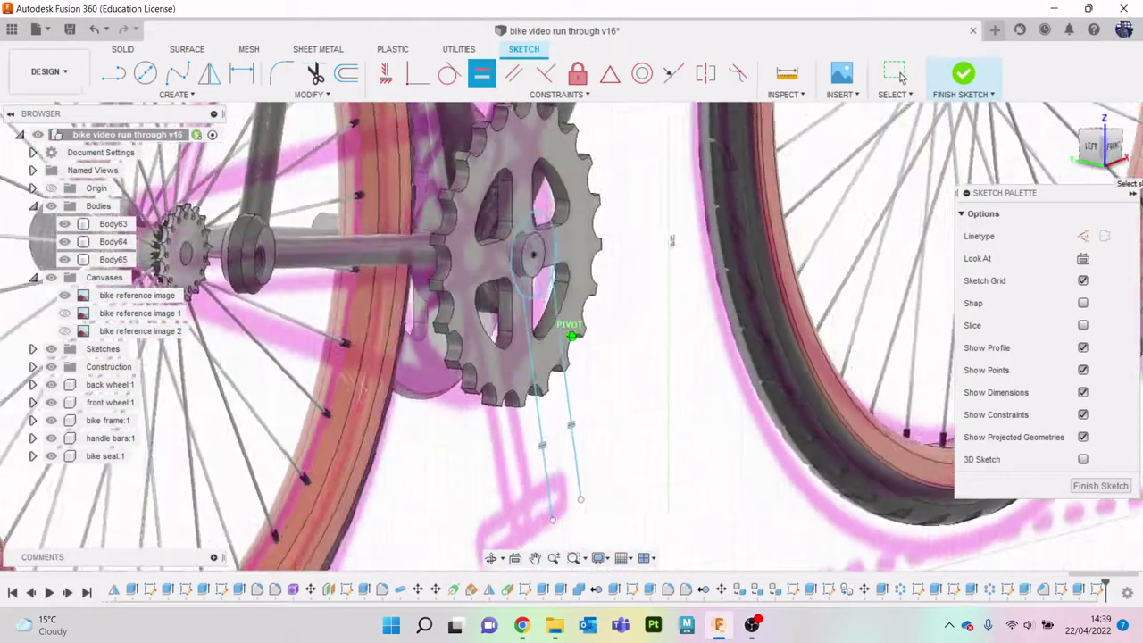
key("e")
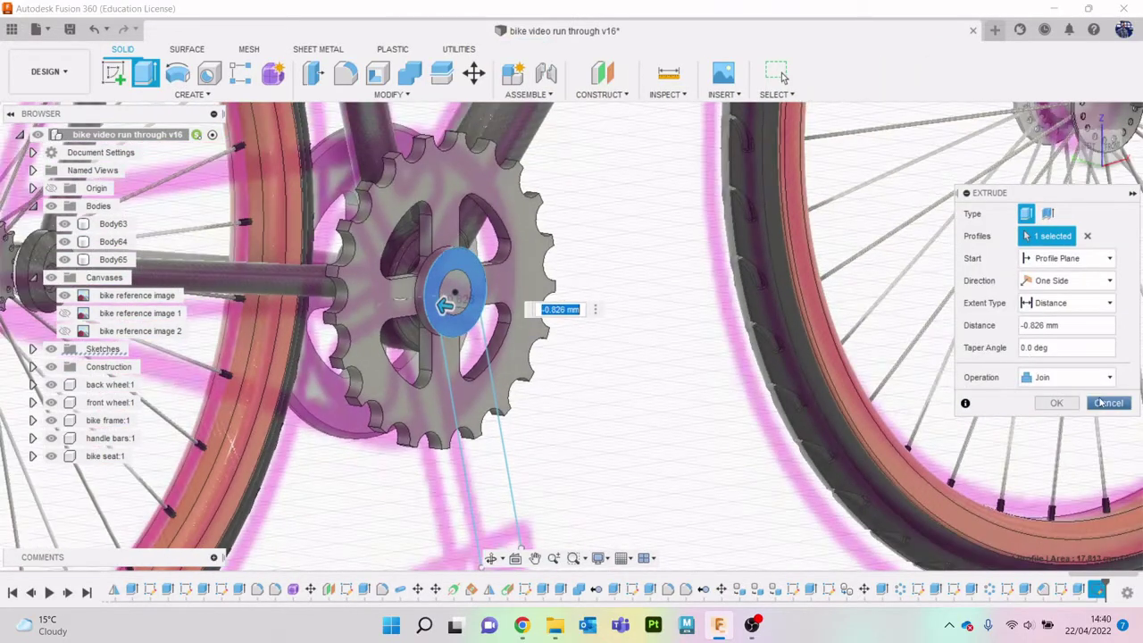
left_click(1106, 403)
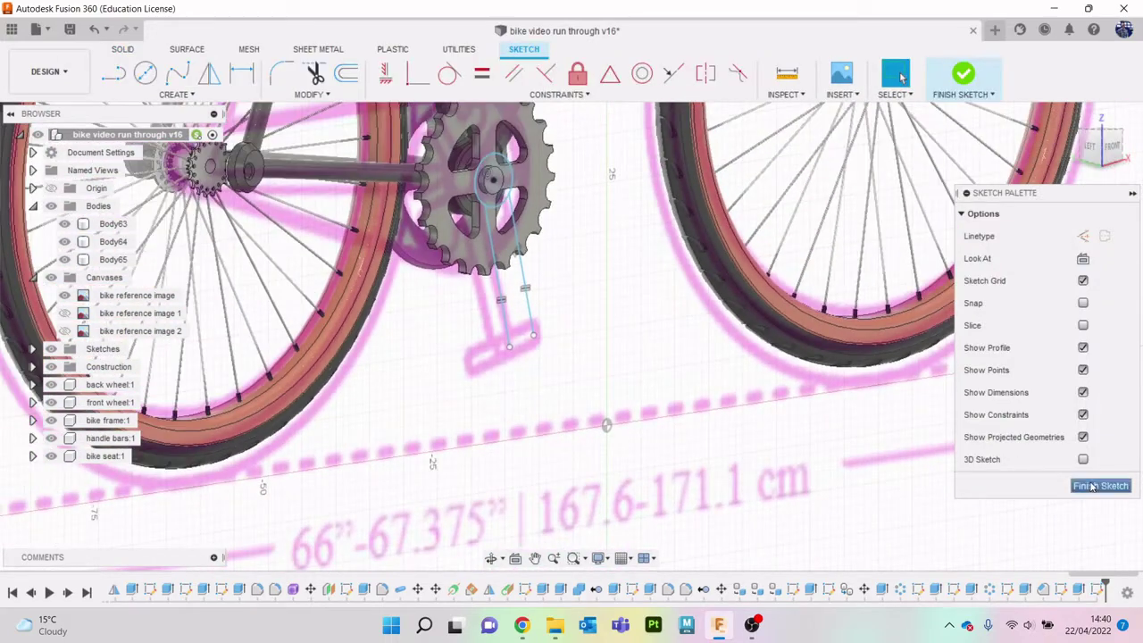
Step: Recheck the pedal photo in Chrome and round the crank arm's lower end with a two-point circle about 3.7 mm wide, trimming its inner arc
left_click(520, 634)
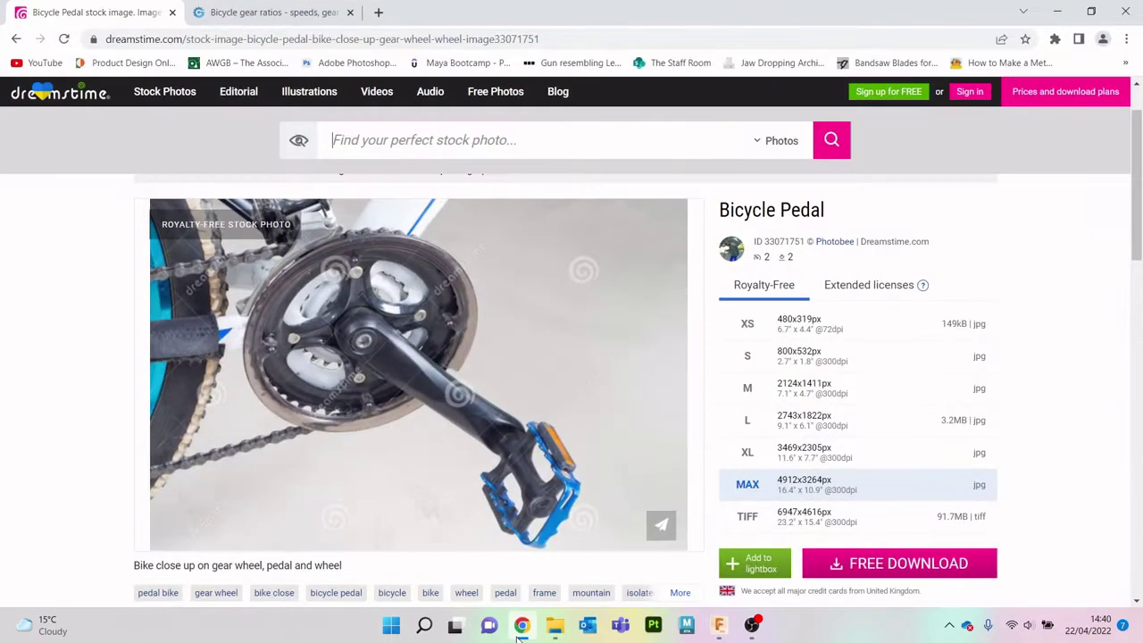
left_click(520, 634)
scroll(502, 329, "down", 2)
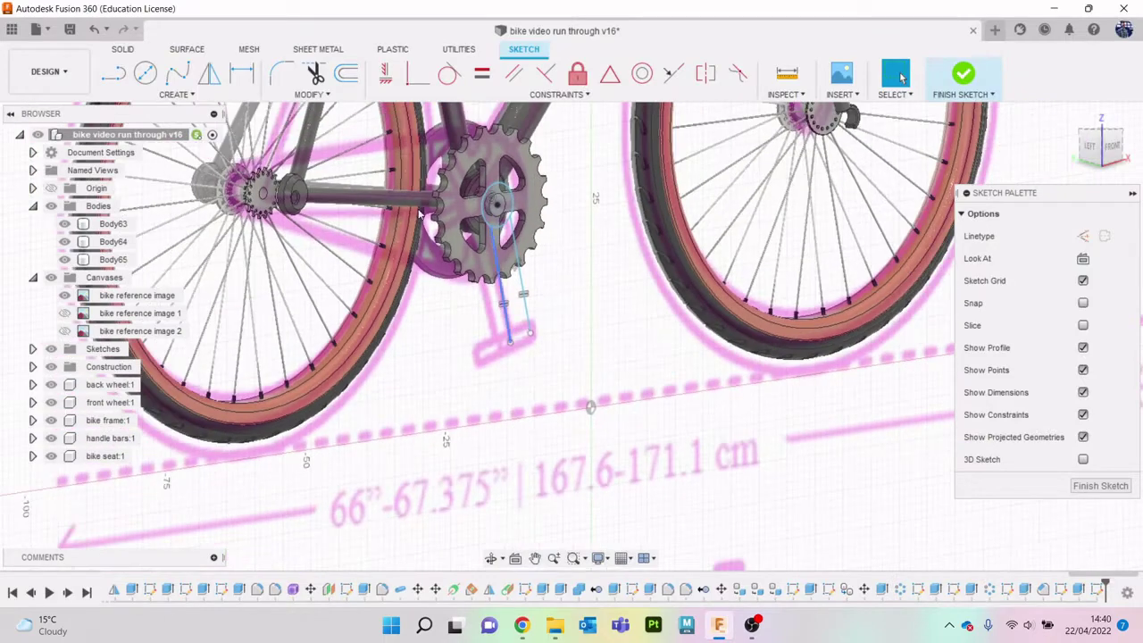
scroll(429, 259, "up", 4)
left_click(173, 95)
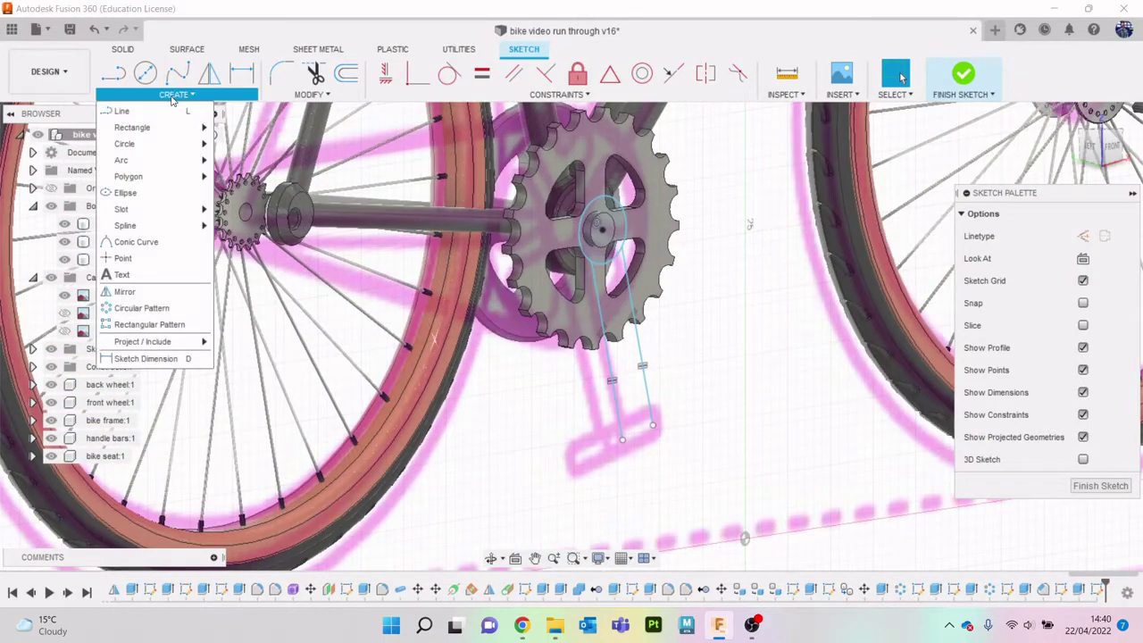
mouse_move(176, 148)
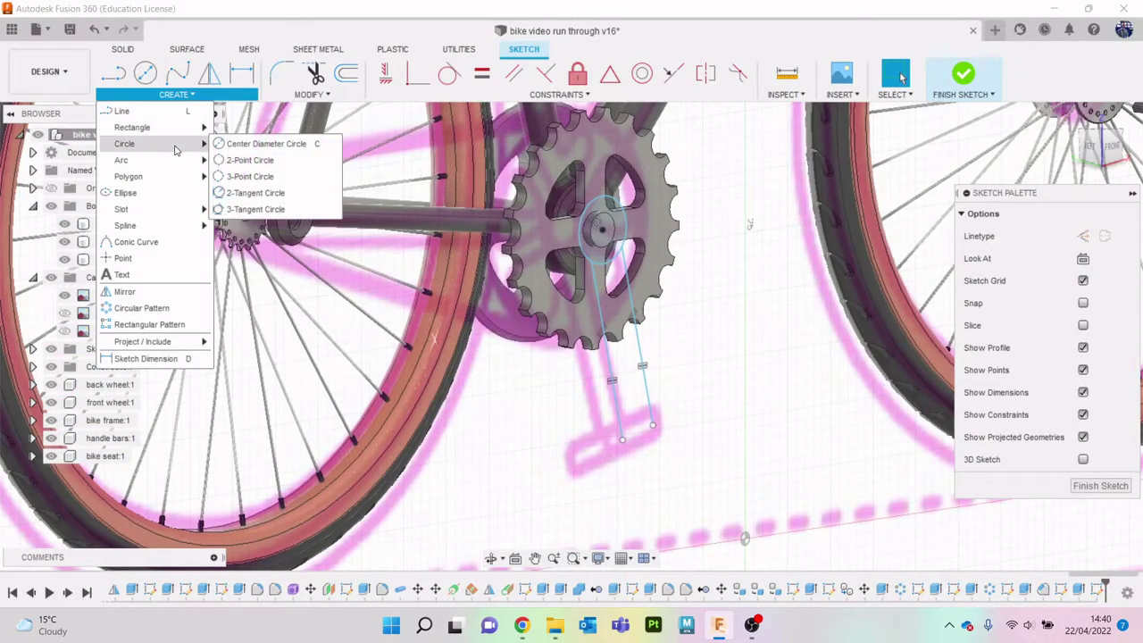
left_click(251, 160)
left_click(632, 437)
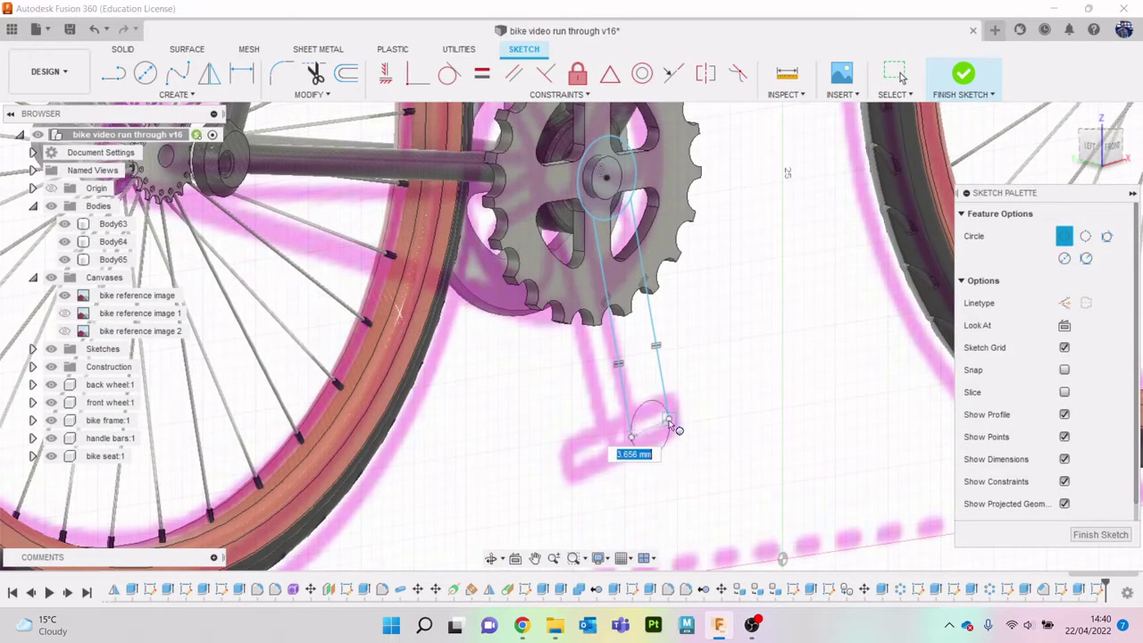
left_click(670, 420)
key("t")
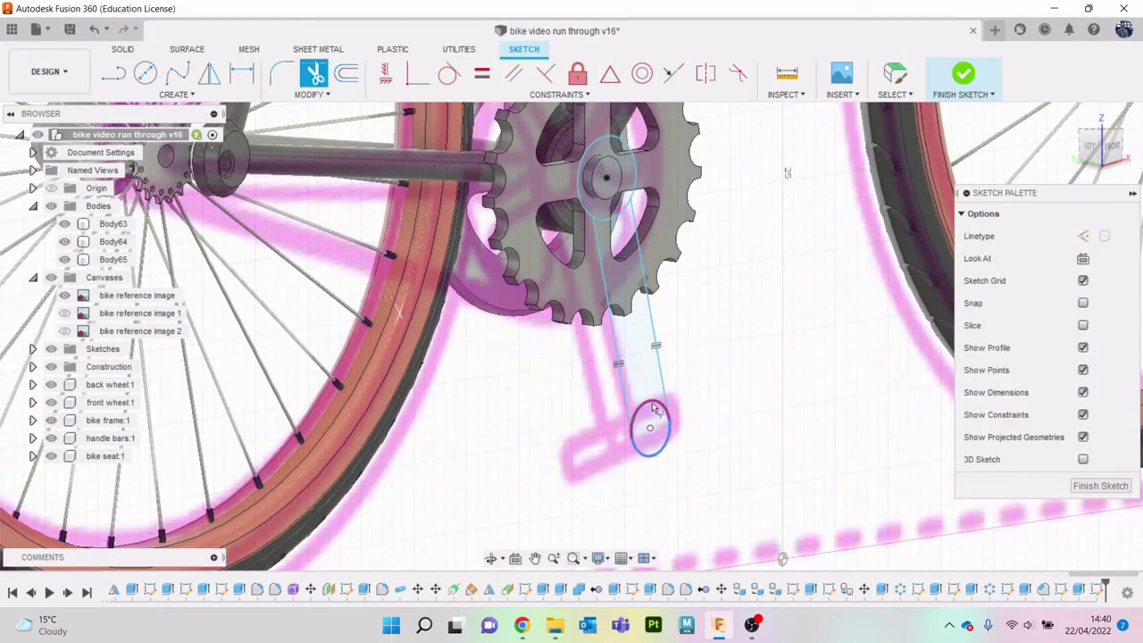
left_click(662, 416)
Step: Extrude the three crank-arm profiles, including the axle circle, about 1.325 mm outward as a new body
key("e")
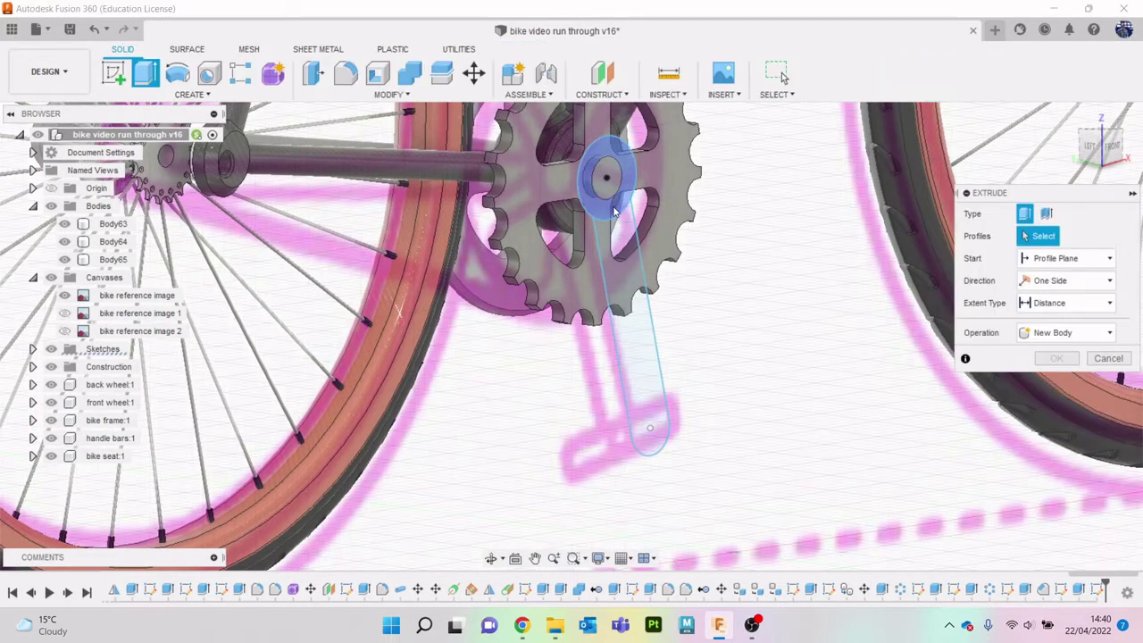
left_click(604, 175)
left_click(641, 375)
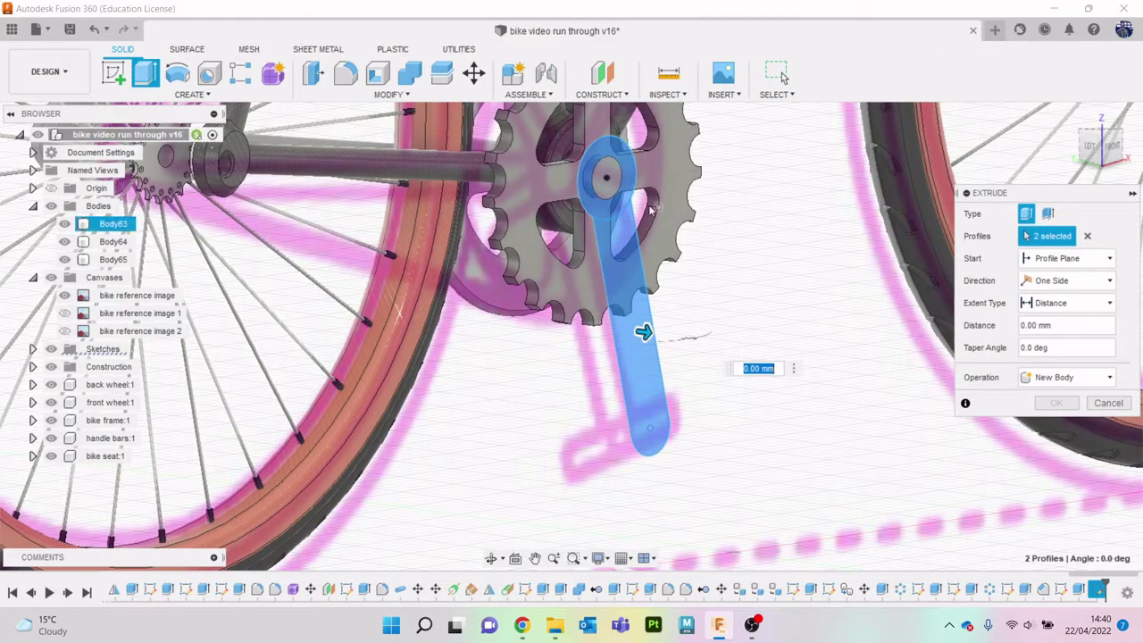
left_click(613, 175)
left_click_drag(1106, 147, 1136, 151)
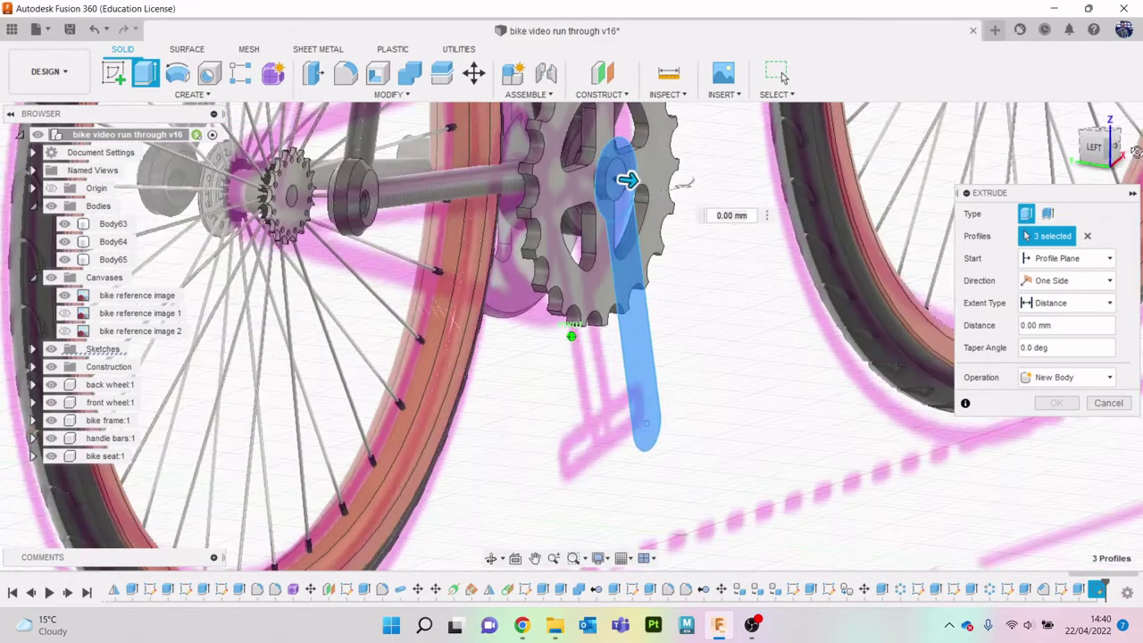
left_click_drag(628, 179, 654, 180)
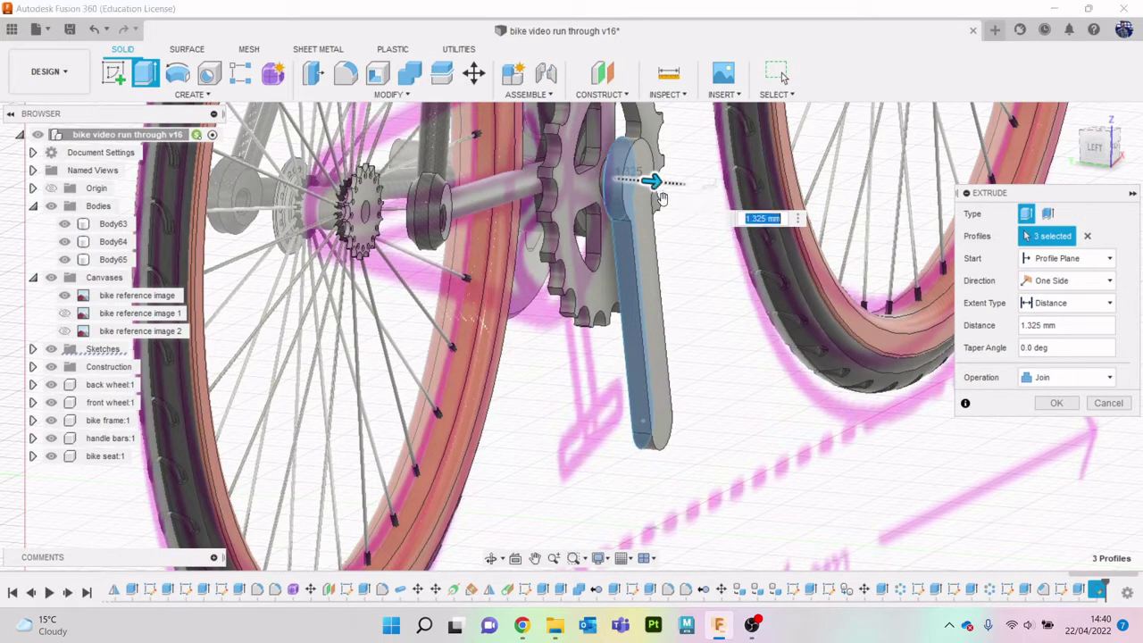
left_click(1068, 377)
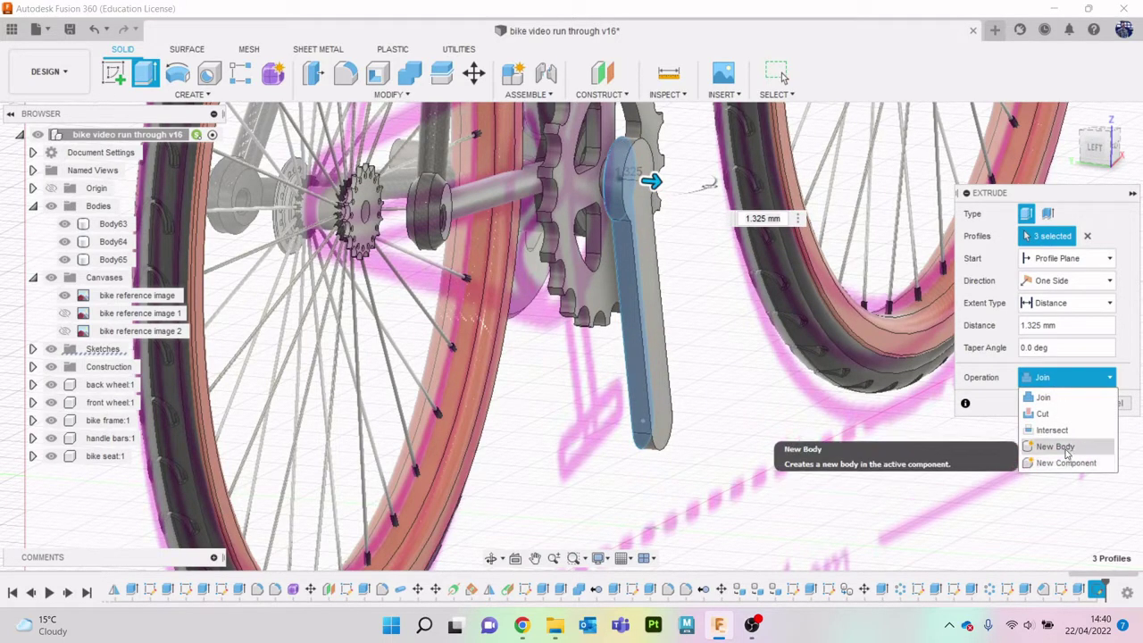
left_click(1055, 447)
left_click(1060, 403)
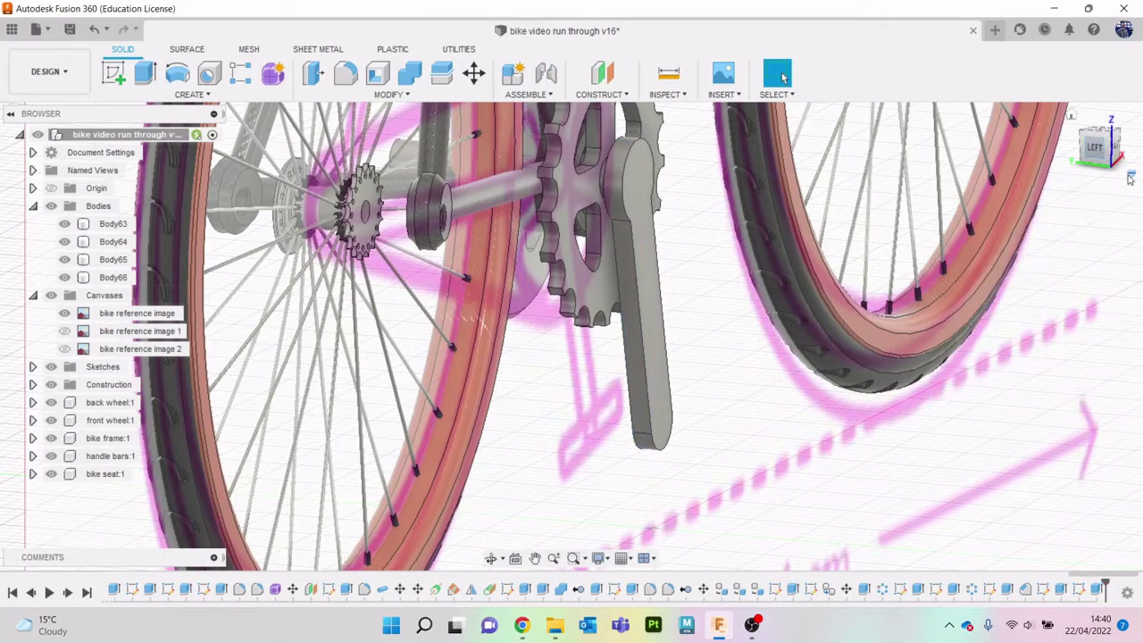
Step: Check the pedal photo in Chrome and sketch a small circle on the crank arm's outer face, concentric with its rounded lower end
mouse_move(572, 336)
middle_mouse_down("shift")
mouse_move(447, 346)
mouse_move(720, 221)
middle_mouse_up("shift")
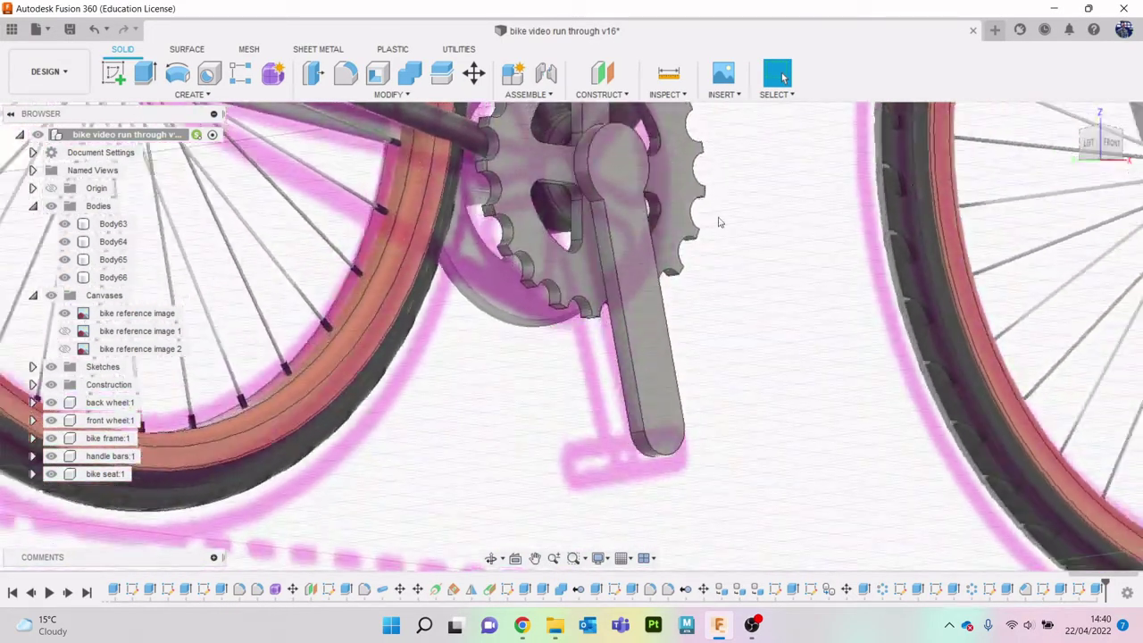
left_click(523, 626)
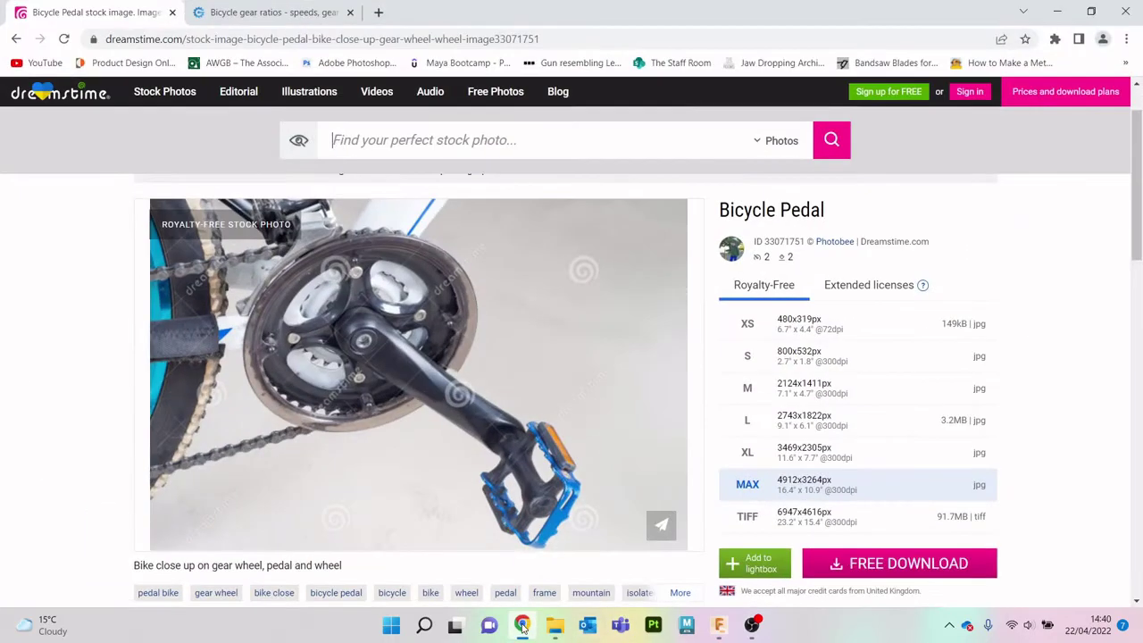
left_click(523, 626)
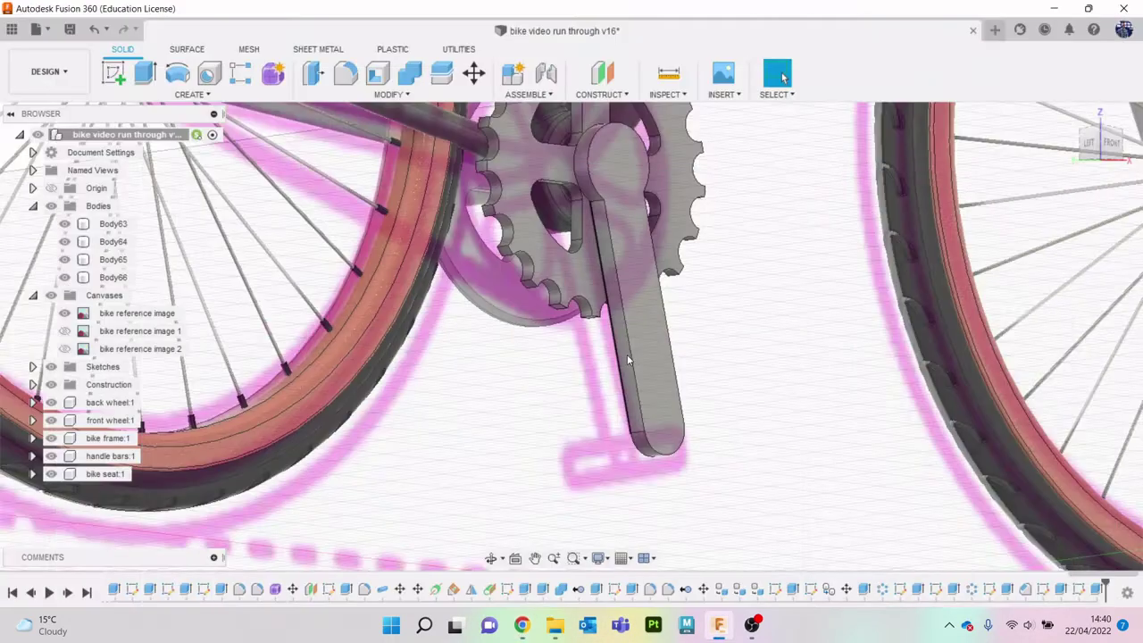
left_click(113, 72)
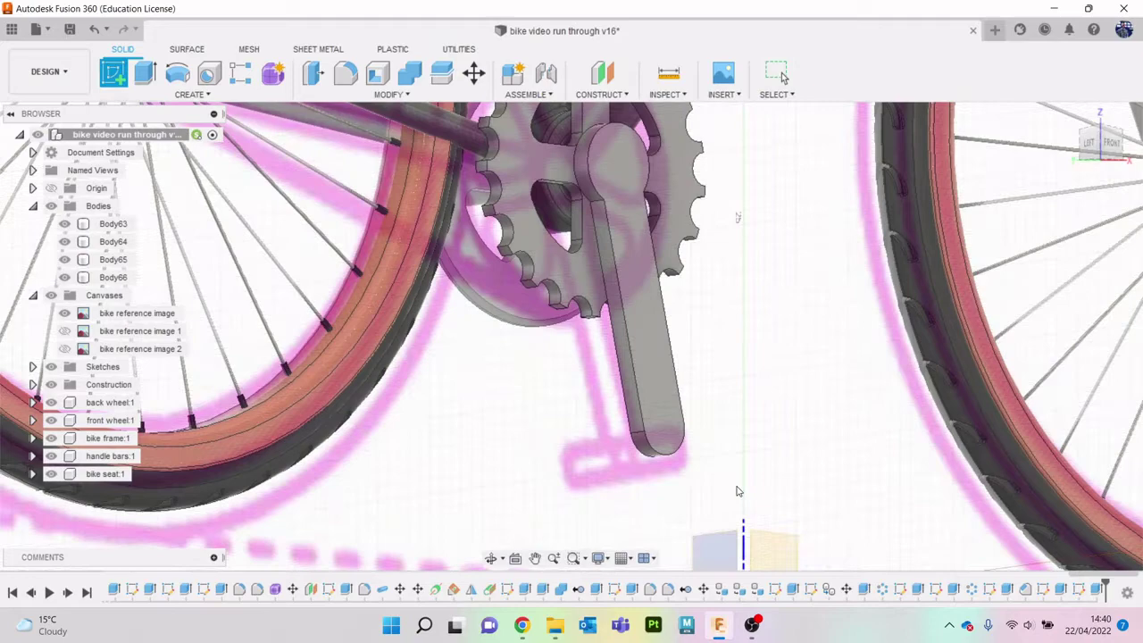
left_click(663, 430)
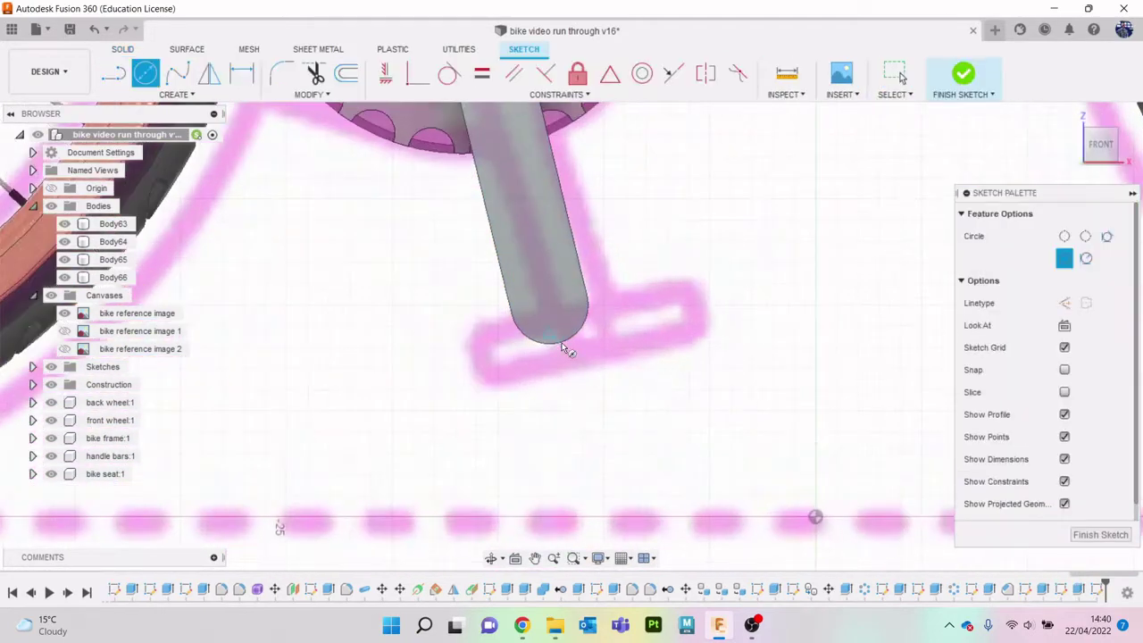
left_click(548, 306)
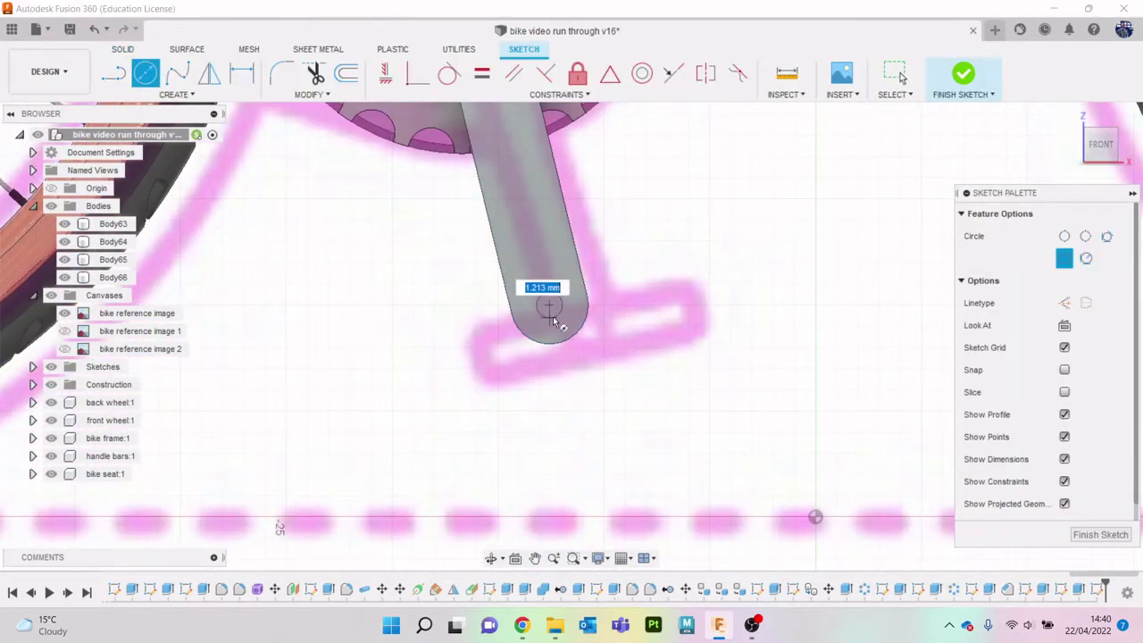
left_click(557, 319)
Step: Extrude the small circle at the crank arm's lower end
key("e")
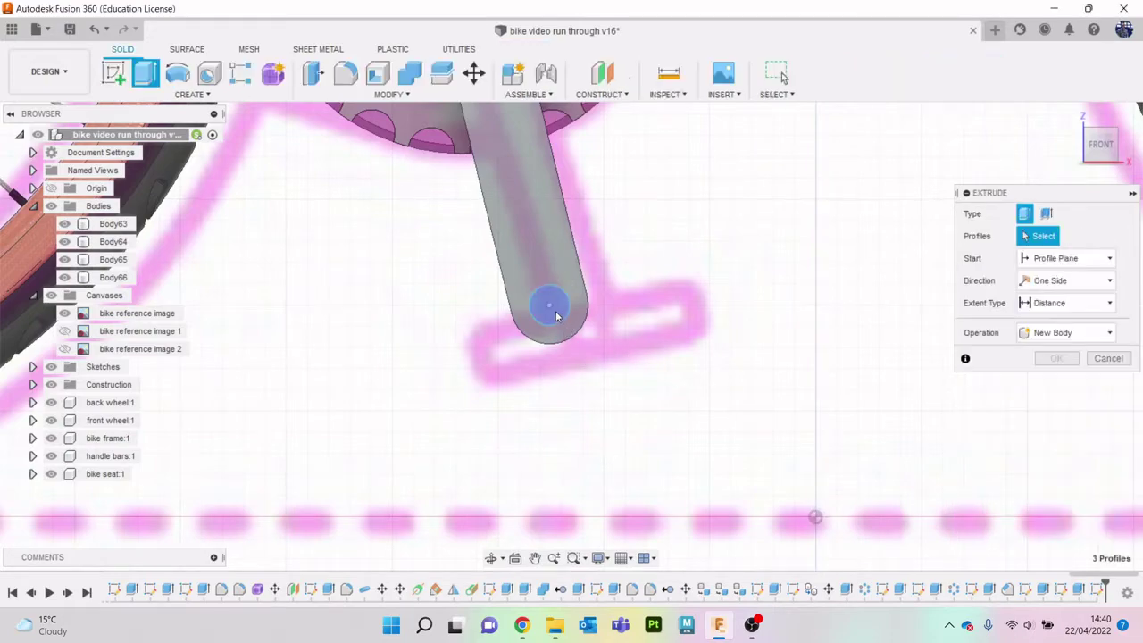
Step: Show canvas bike reference image 2 instead of bike reference image and extrude the circle at the crank arm's lower end about 8 mm outward with Join
left_click(549, 306)
left_click(1101, 158)
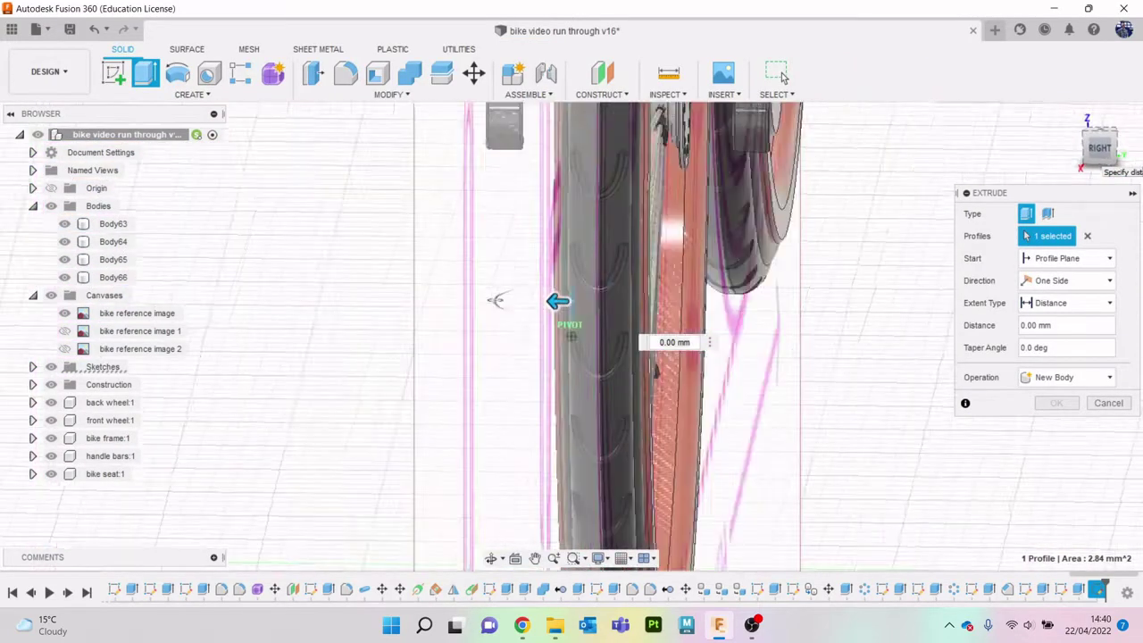
left_click(1103, 134)
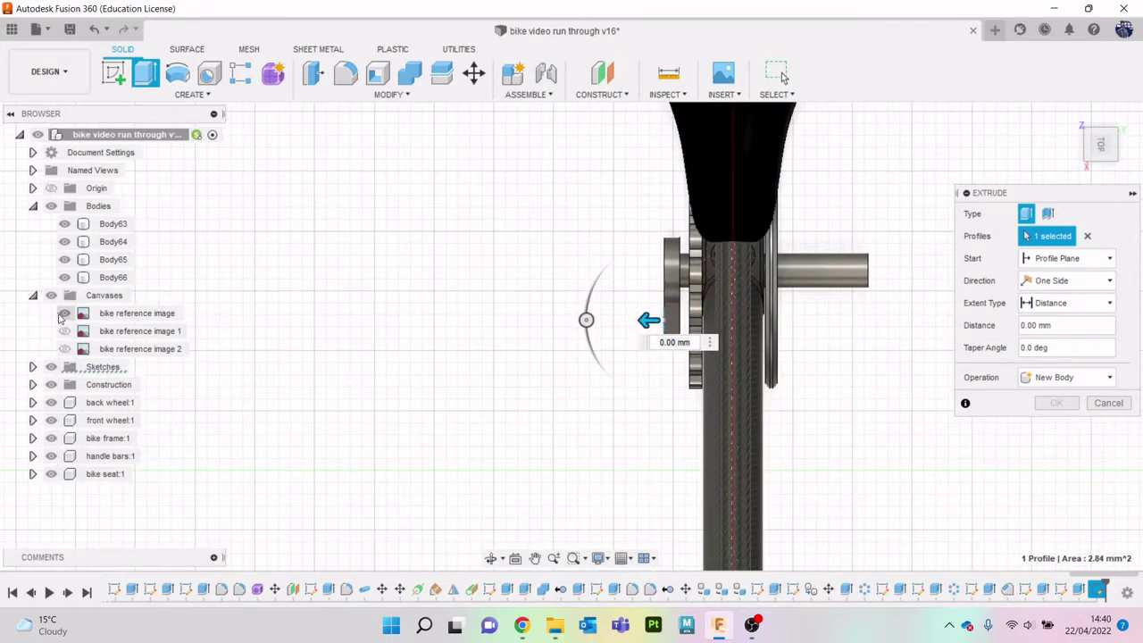
left_click(65, 348)
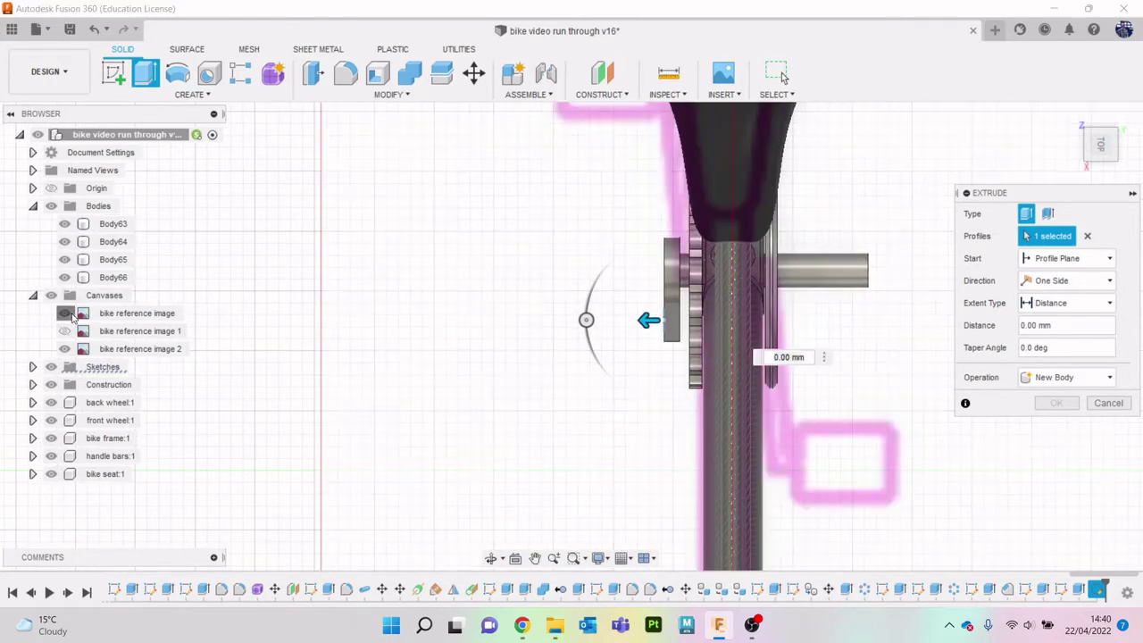
left_click(66, 313)
scroll(561, 359, "down", 3)
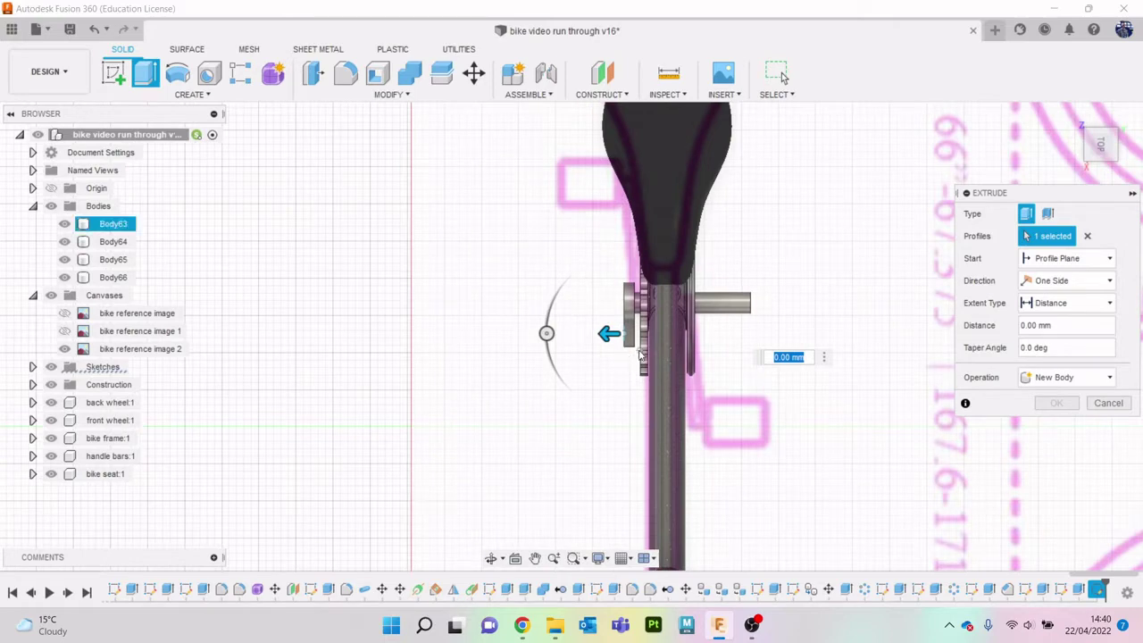
left_click_drag(609, 333, 548, 333)
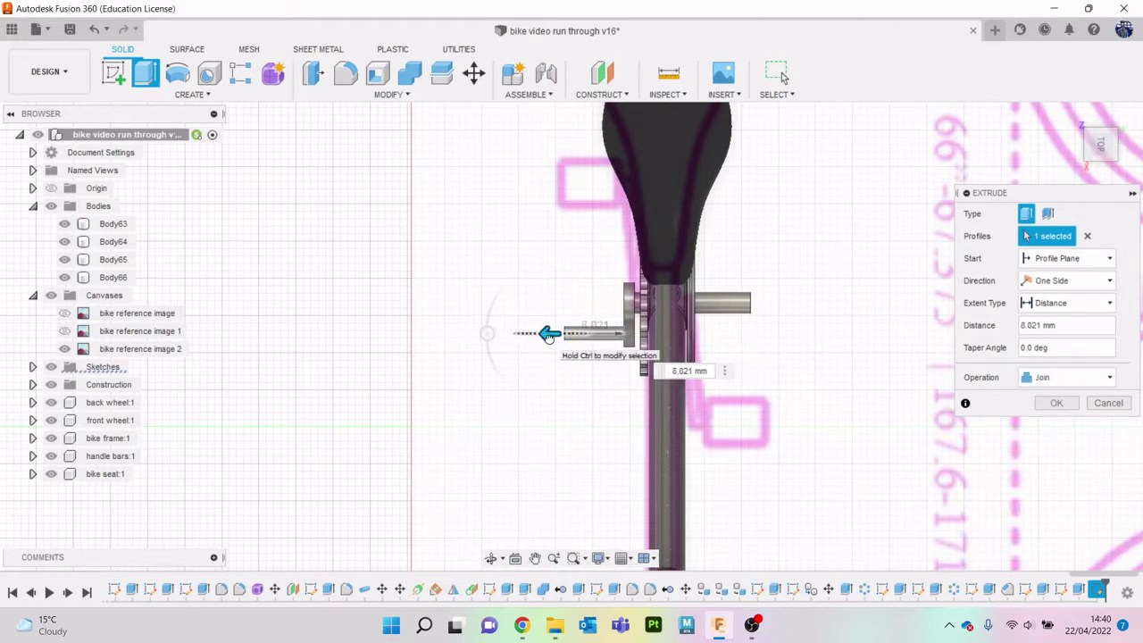
left_click(1057, 404)
Step: Fillet the two edges where the crank's round head meets its straight arm
left_click(1114, 150)
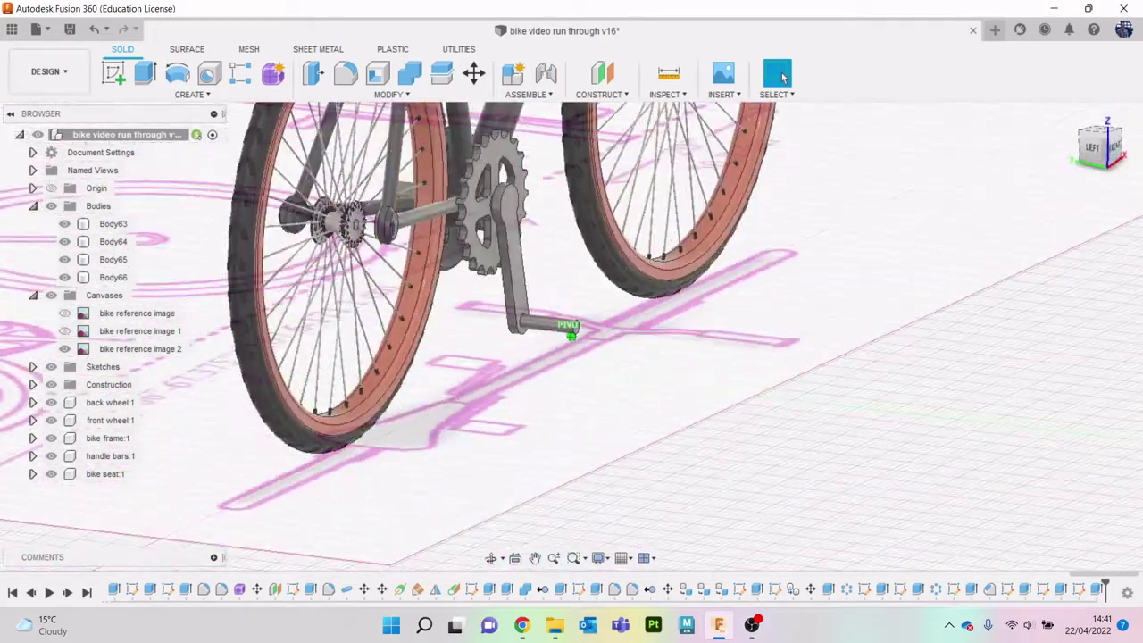
middle_click_drag(1000, 353, 1039, 342, "shift")
scroll(604, 253, "up", 5)
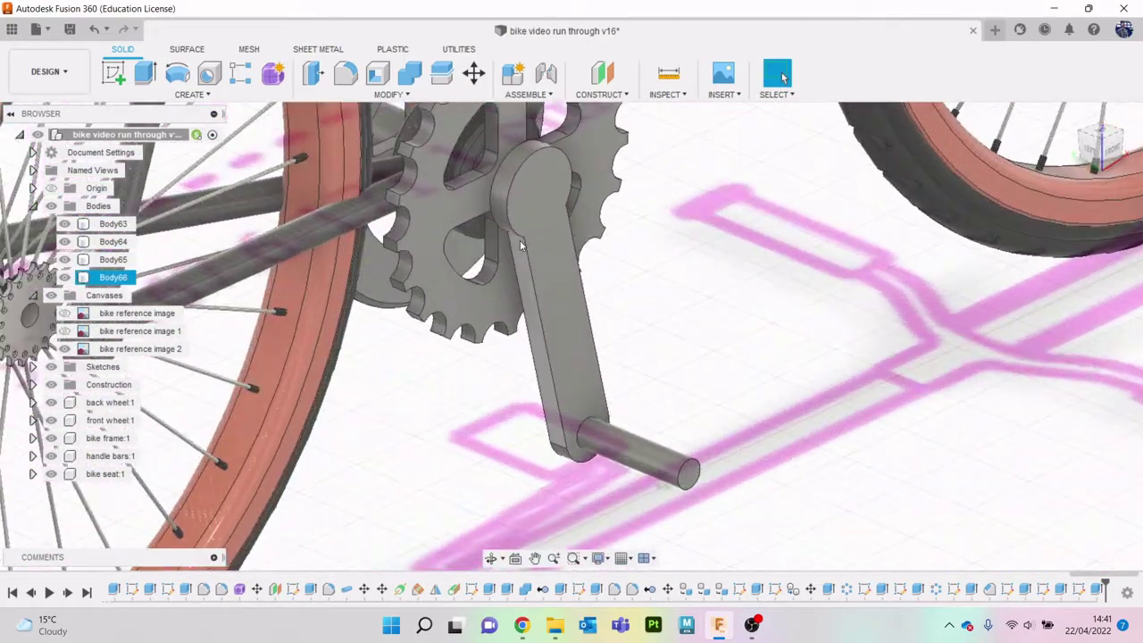
left_click(347, 74)
scroll(525, 251, "up", 5)
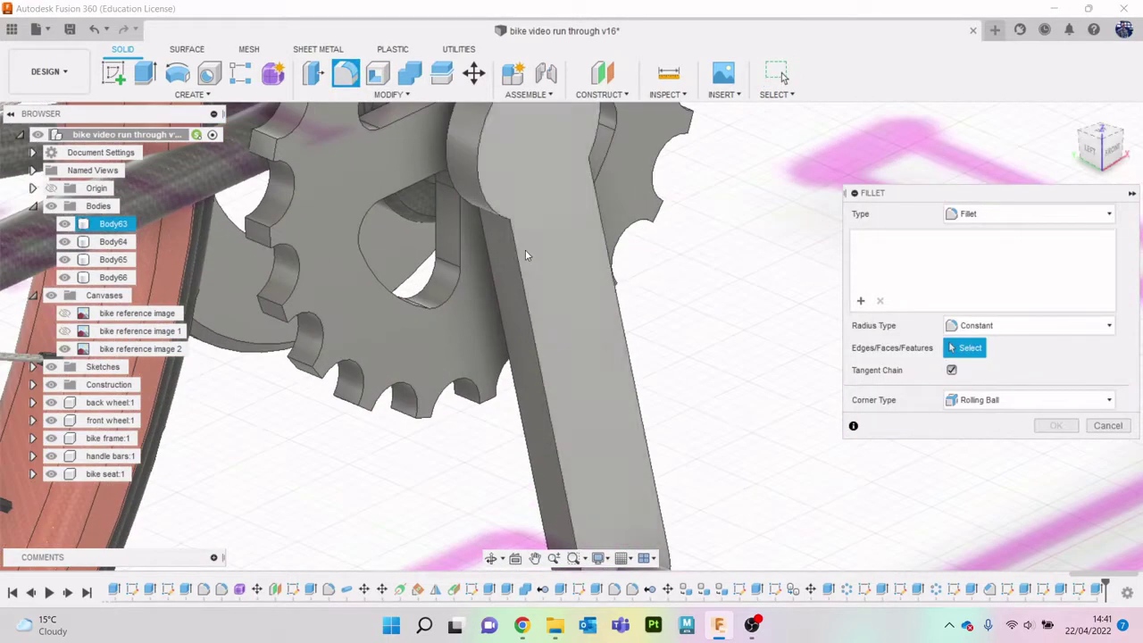
left_click_drag(1098, 159, 651, 204)
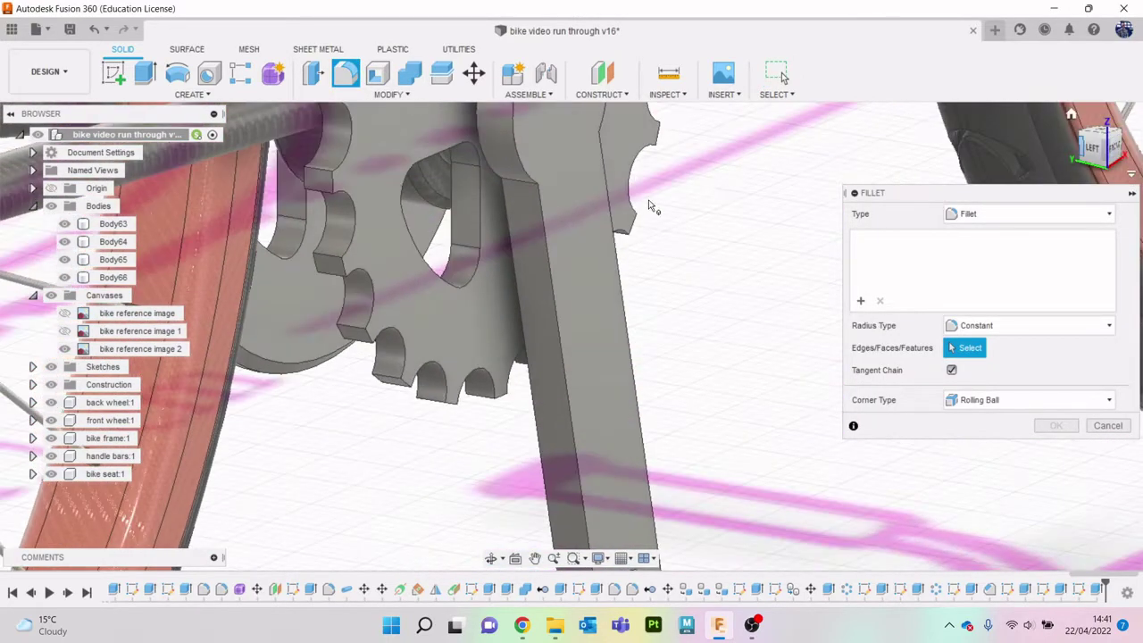
left_click(652, 205)
left_click_drag(1117, 147, 898, 170)
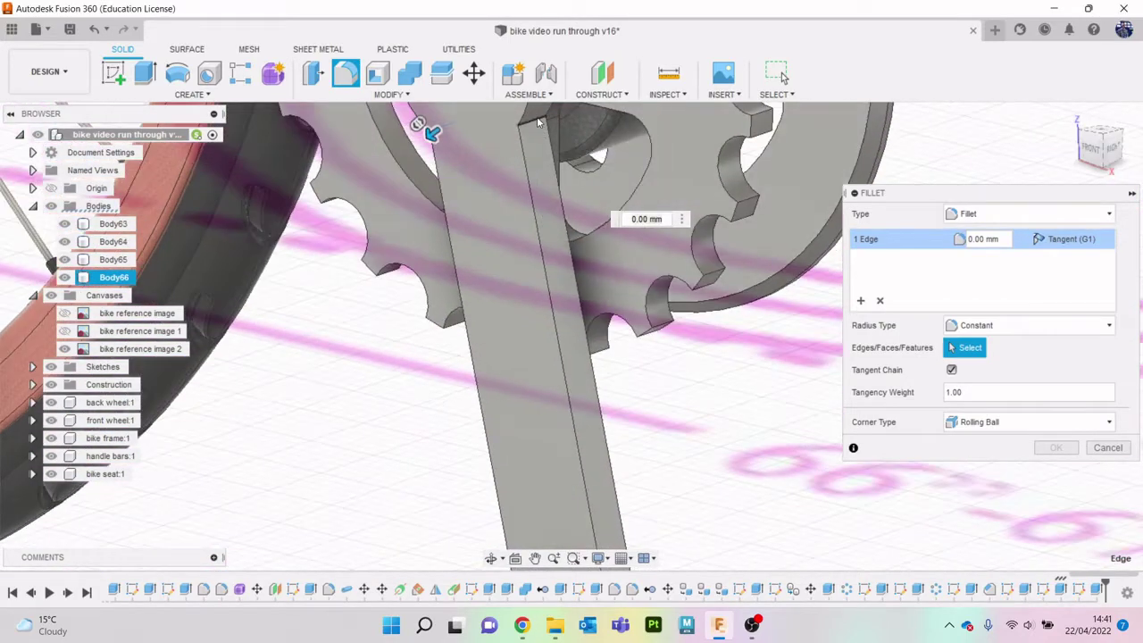
left_click(580, 188)
middle_click_drag(579, 189, 721, 297)
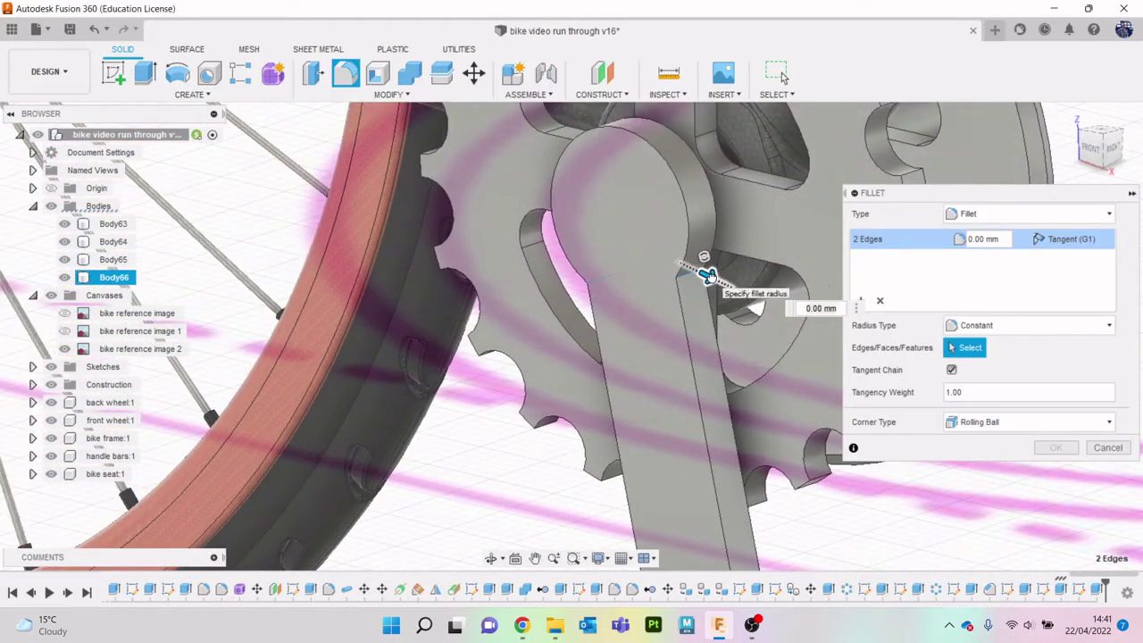
left_click_drag(710, 277, 732, 288)
left_click(1073, 450)
Step: Fillet the outer face of the crank arm with a 0.352 mm radius
scroll(947, 480, "down", 5)
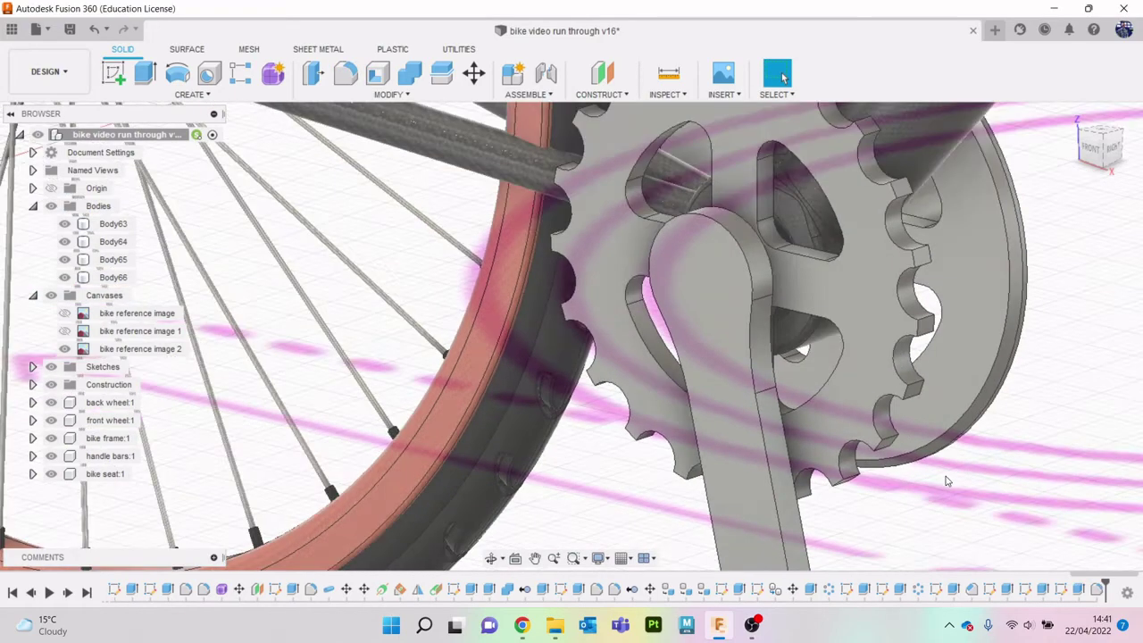
middle_click_drag(974, 529, 822, 312)
middle_click_drag(572, 333, 419, 354, "shift")
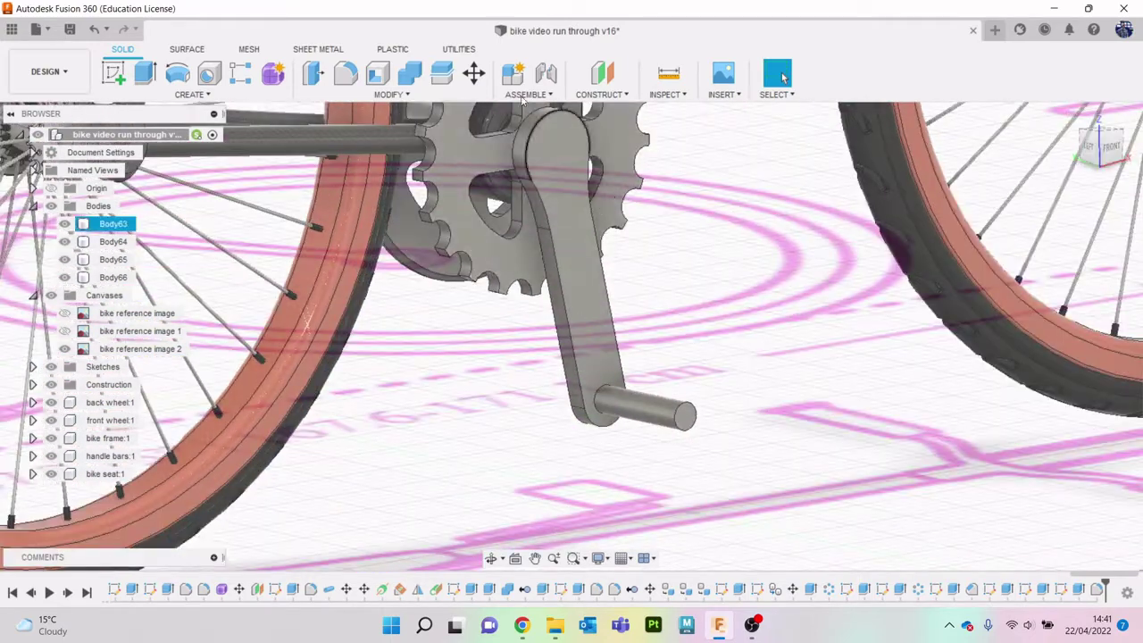
left_click(361, 76)
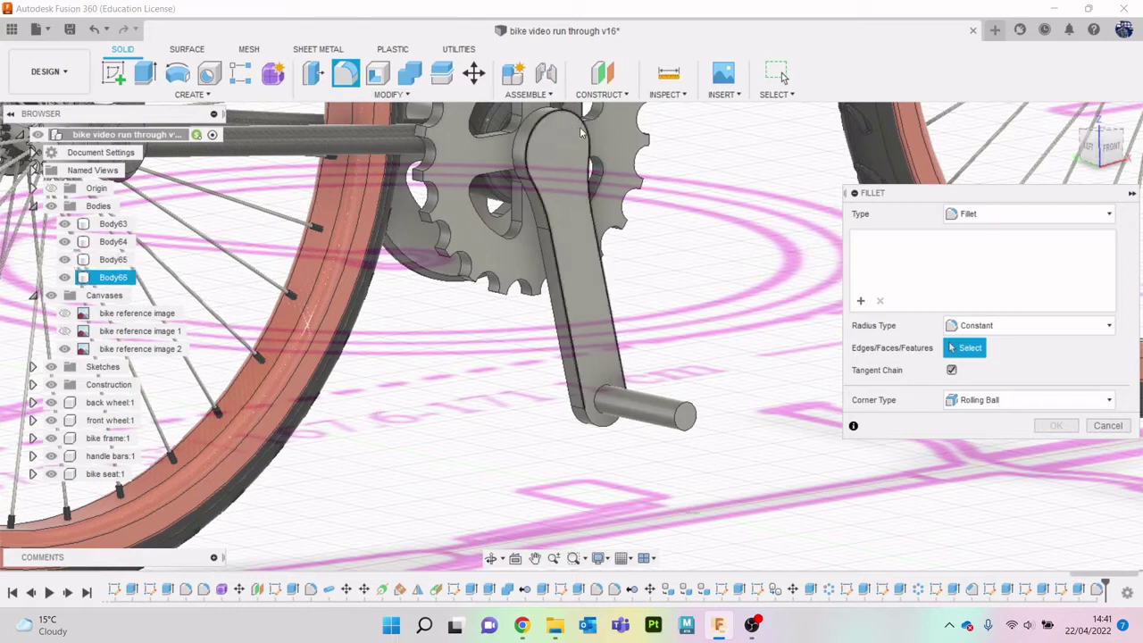
left_click(557, 177)
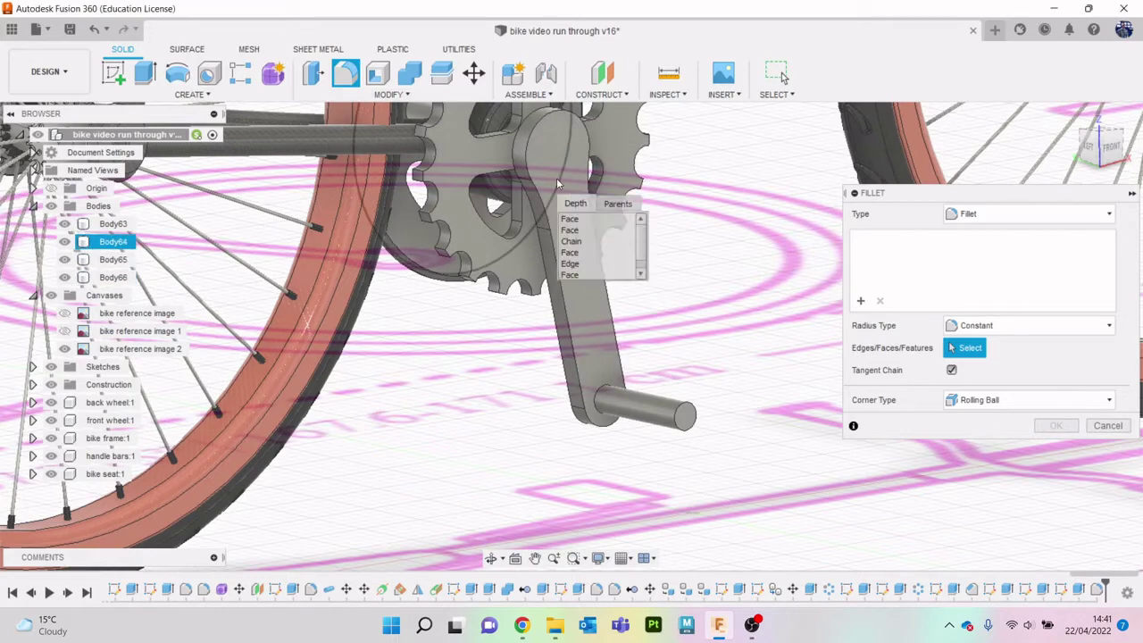
left_click(571, 220)
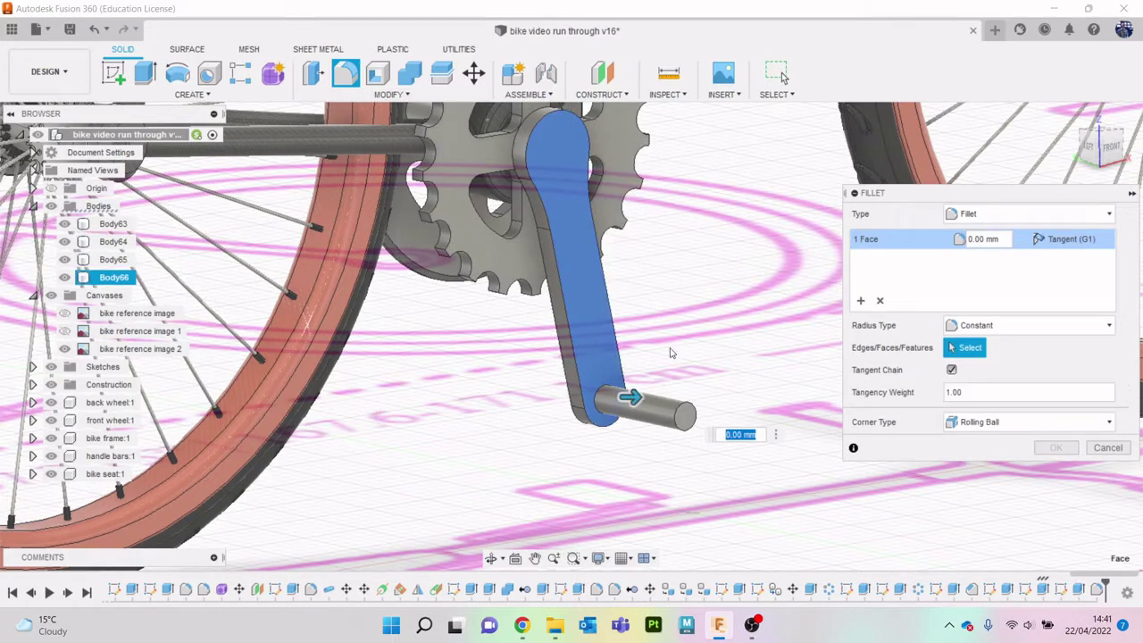
left_click_drag(630, 398, 631, 399)
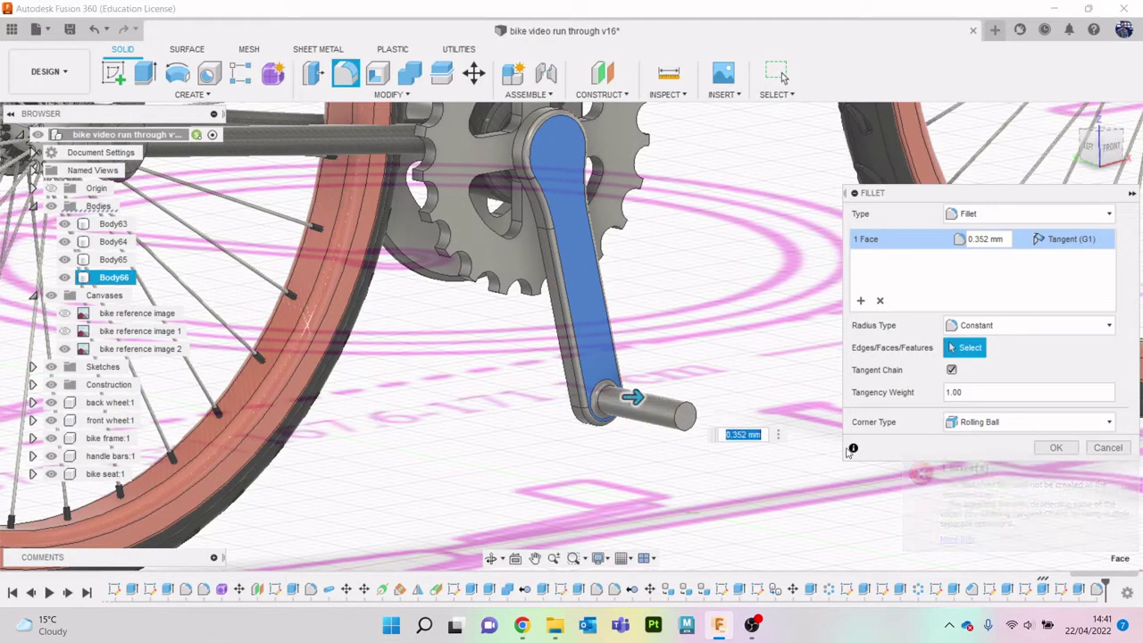
left_click(1054, 447)
Step: Fillet the crank arm's inner face, on the chainring side, with a 0.604 mm radius
middle_click_drag(1049, 448, 1129, 178, "shift")
left_click_drag(1100, 158, 1109, 145)
left_click(347, 75)
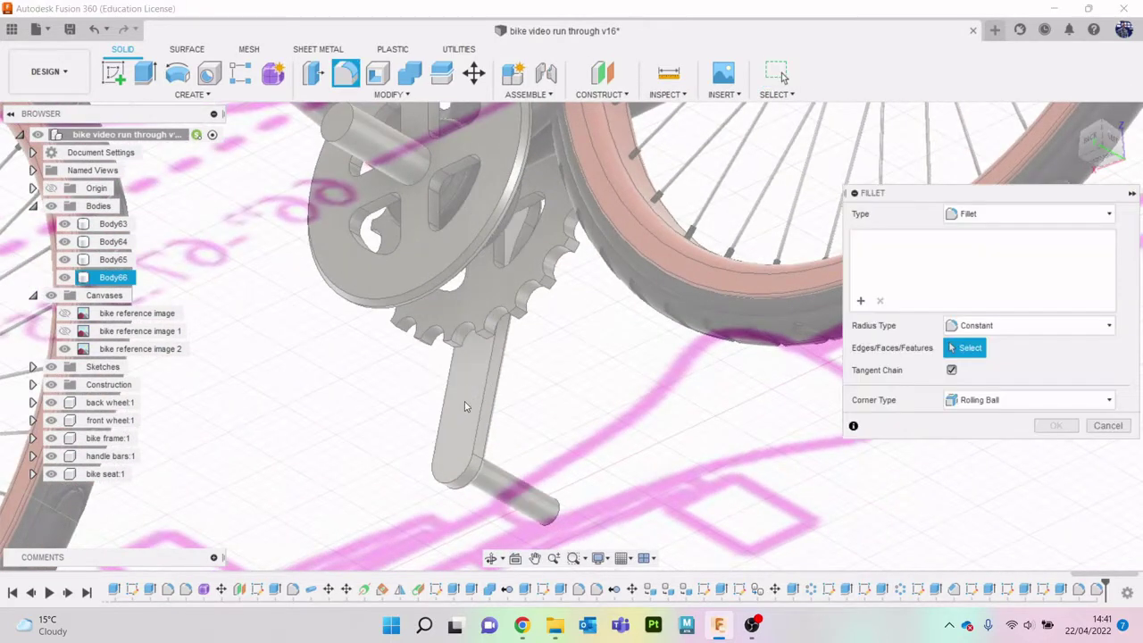
left_click(464, 401)
scroll(464, 401, "up", 3)
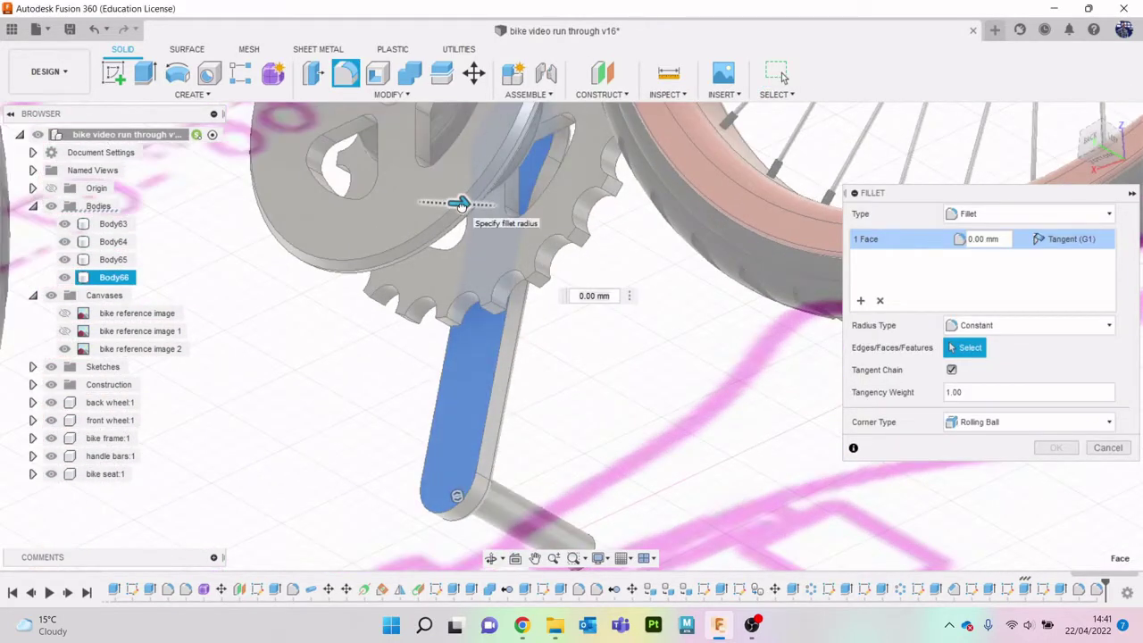
left_click_drag(459, 205, 464, 206)
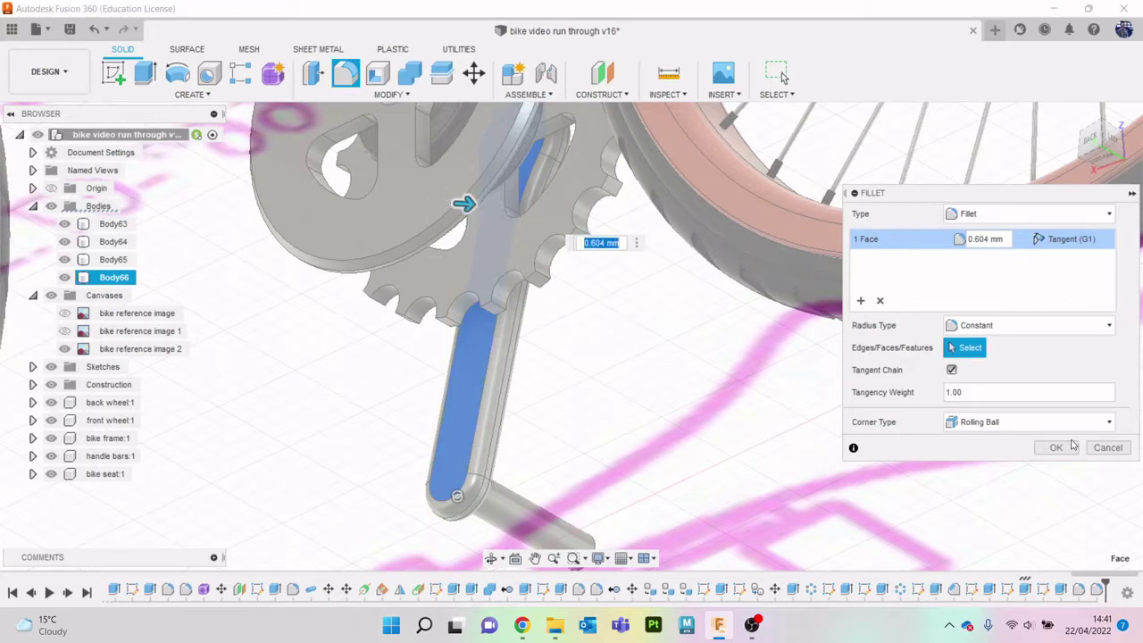
left_click(1073, 446)
Step: Inspect the crank assembly by hiding Body66 and Body65 and showing them again
left_click(1083, 174)
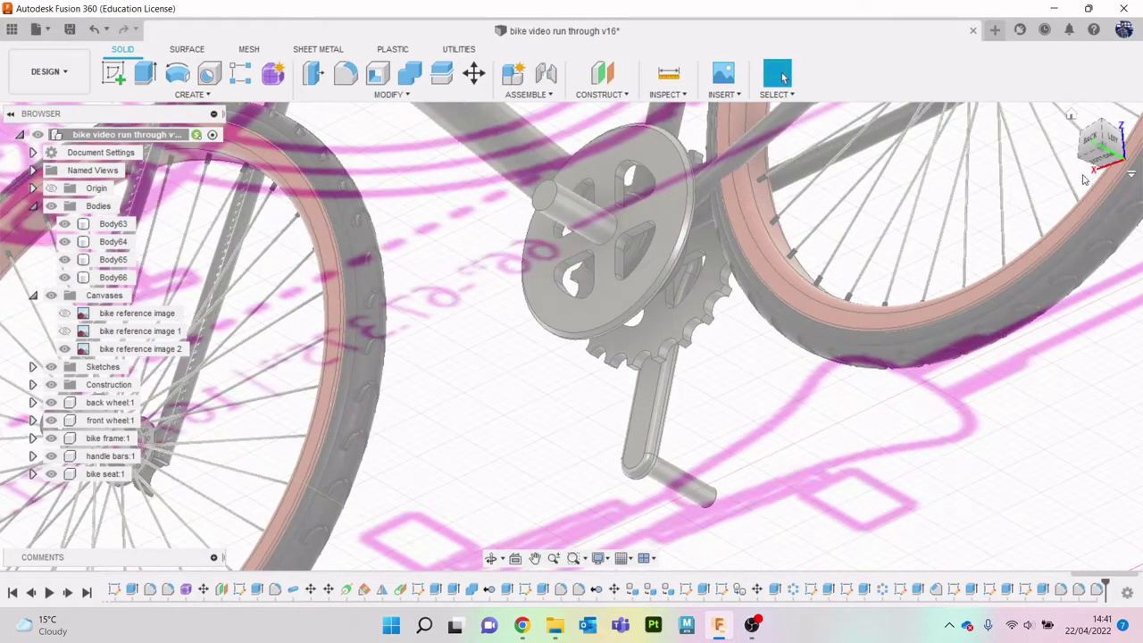
left_click_drag(1027, 192, 1026, 194)
left_click(1112, 150)
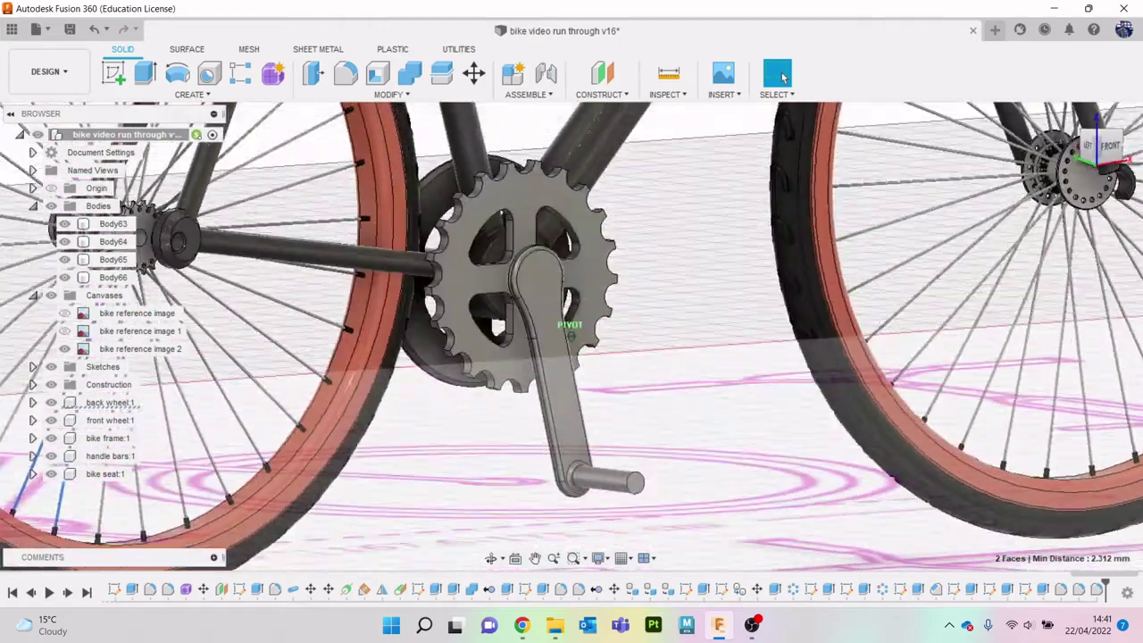
mouse_move(1103, 147)
left_mouse_down()
mouse_move(1079, 176)
mouse_move(1133, 169)
mouse_move(1131, 152)
left_mouse_up()
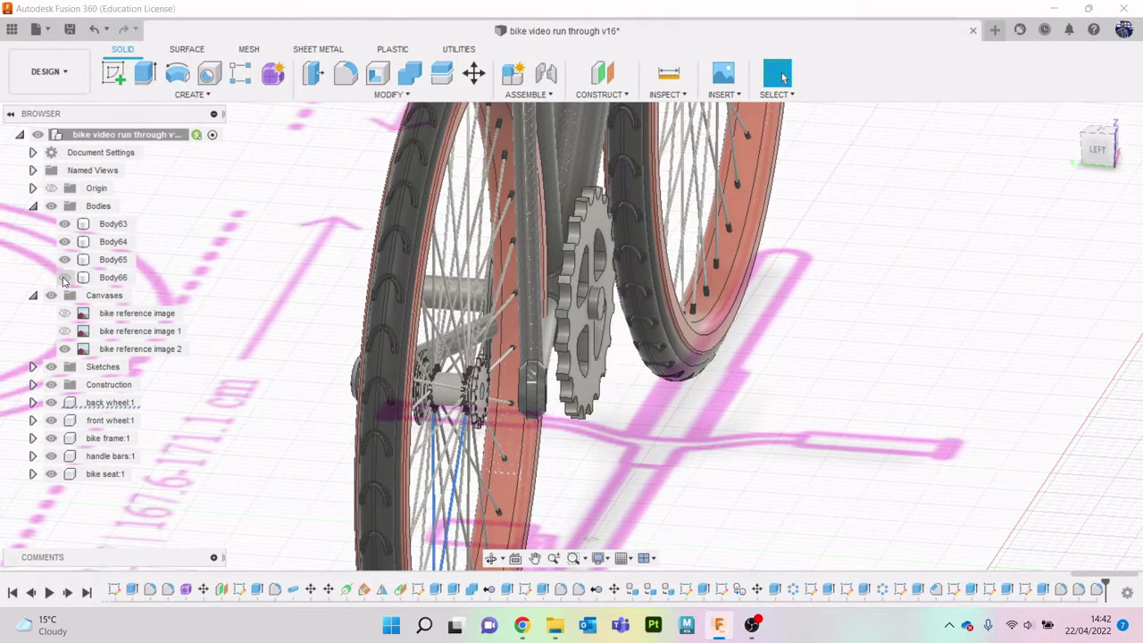
left_click(64, 277)
left_click(64, 259)
left_click(64, 260)
left_click(65, 278)
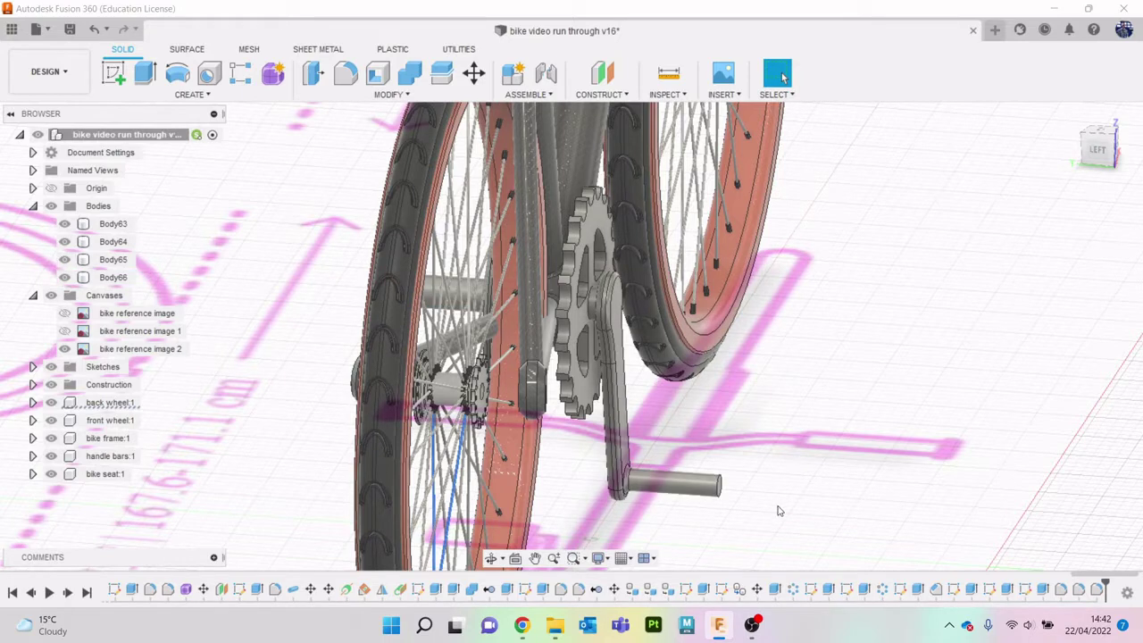
Step: Switch to Chrome to check the bicycle pedal reference photo and return to Fusion 360
scroll(1001, 326, "down", 2)
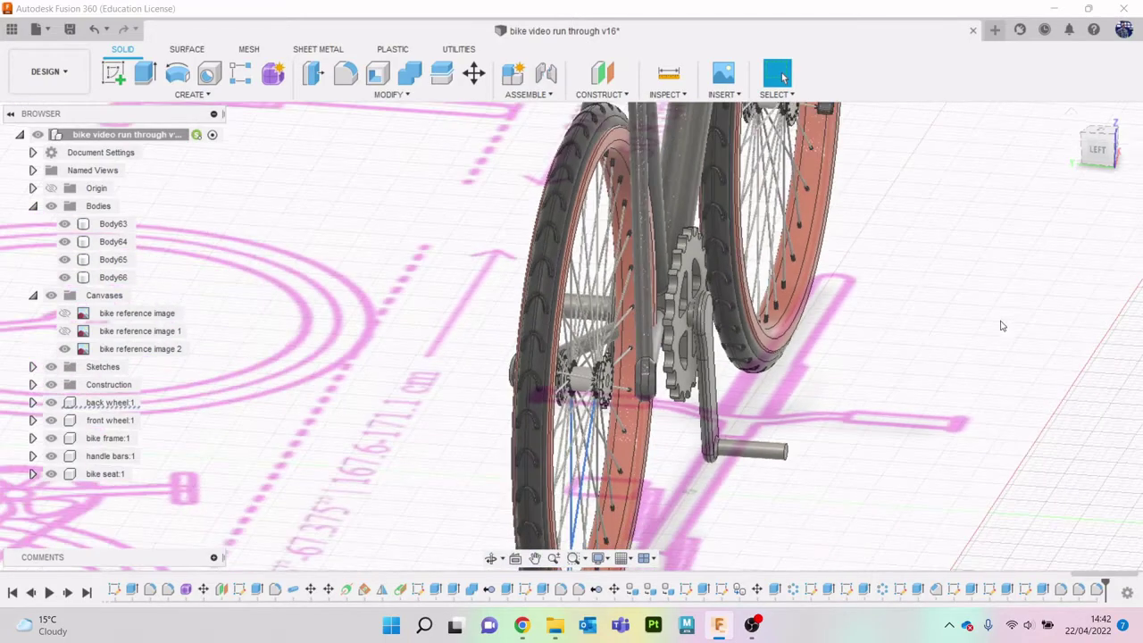
left_click(1094, 121)
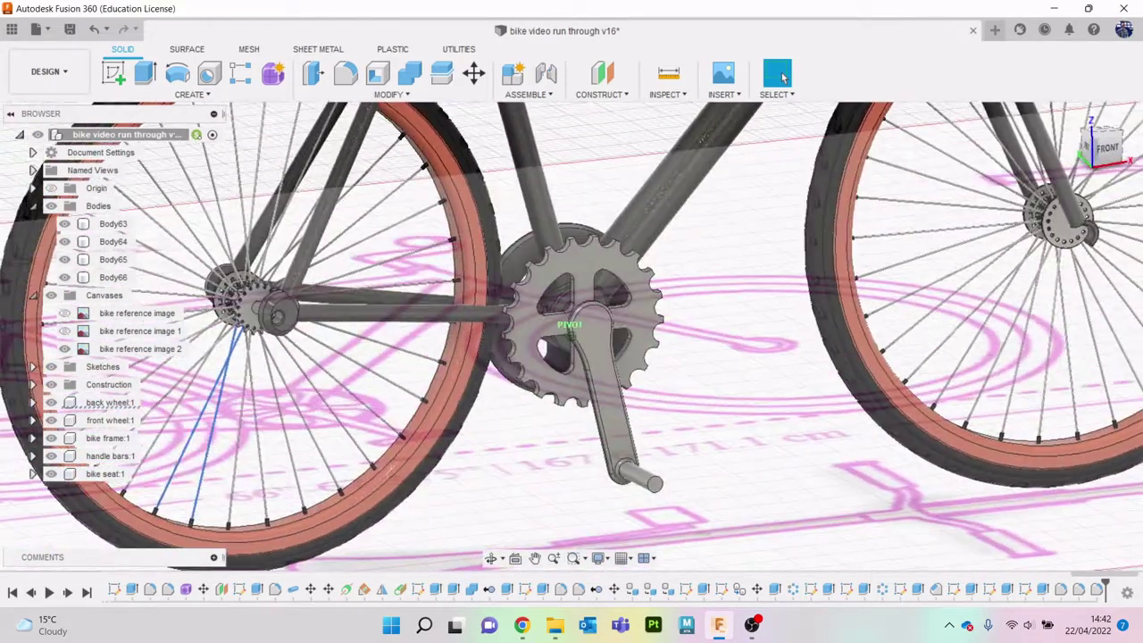
middle_click_drag(706, 500, 791, 577, "shift")
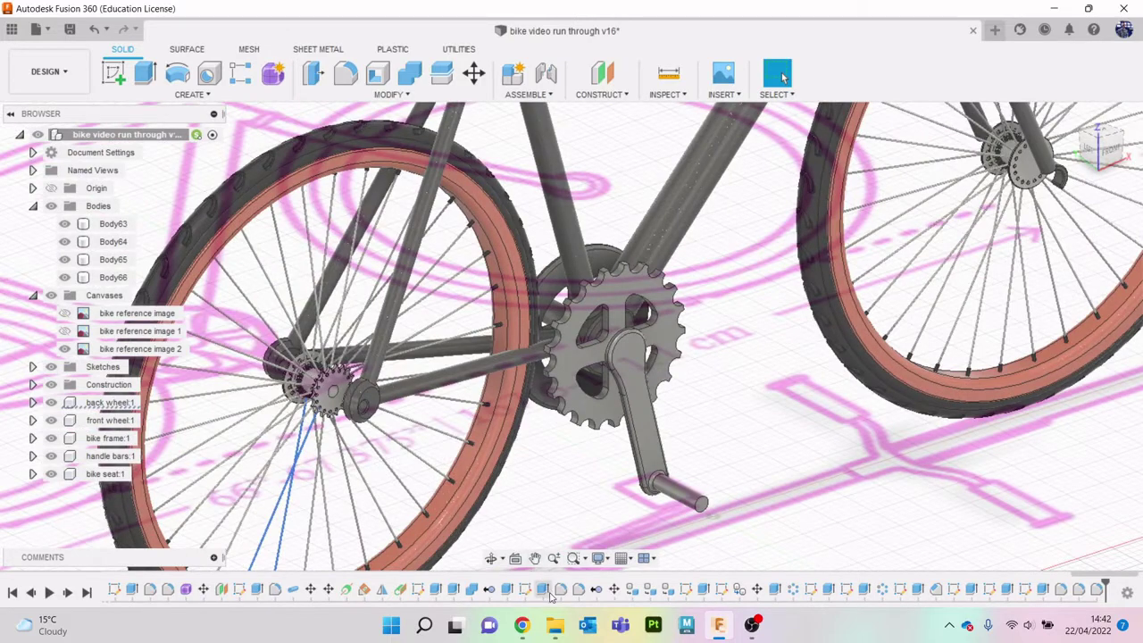
left_click(522, 627)
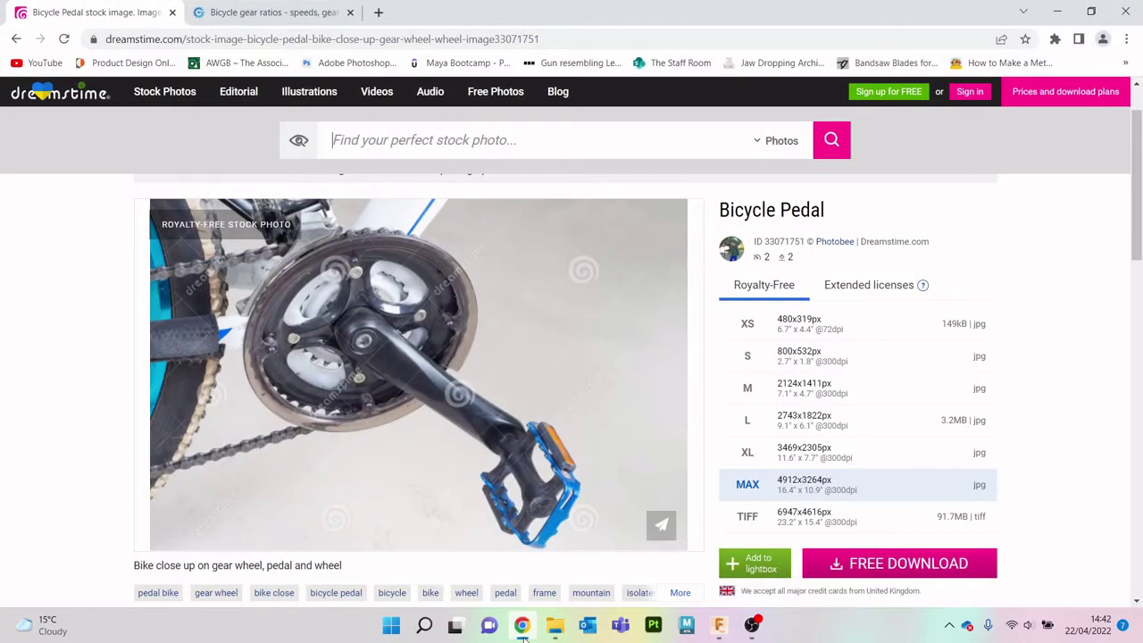
left_click(522, 627)
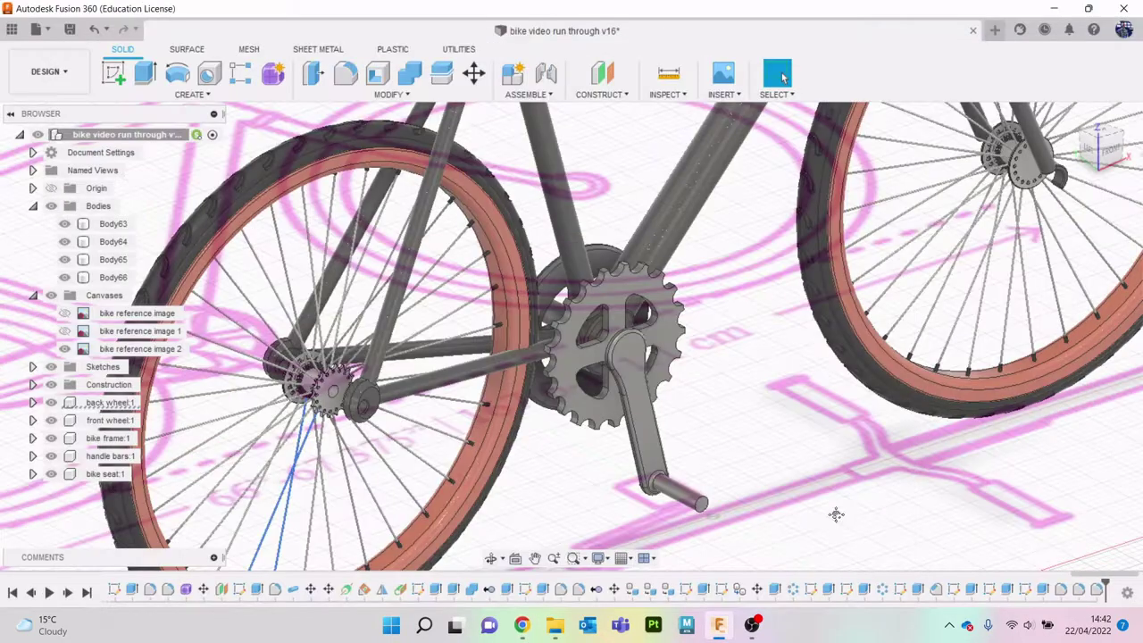
Step: Construct a tangent plane at 0 degrees on the cylindrical face of the pedal spindle
scroll(795, 348, "up", 3)
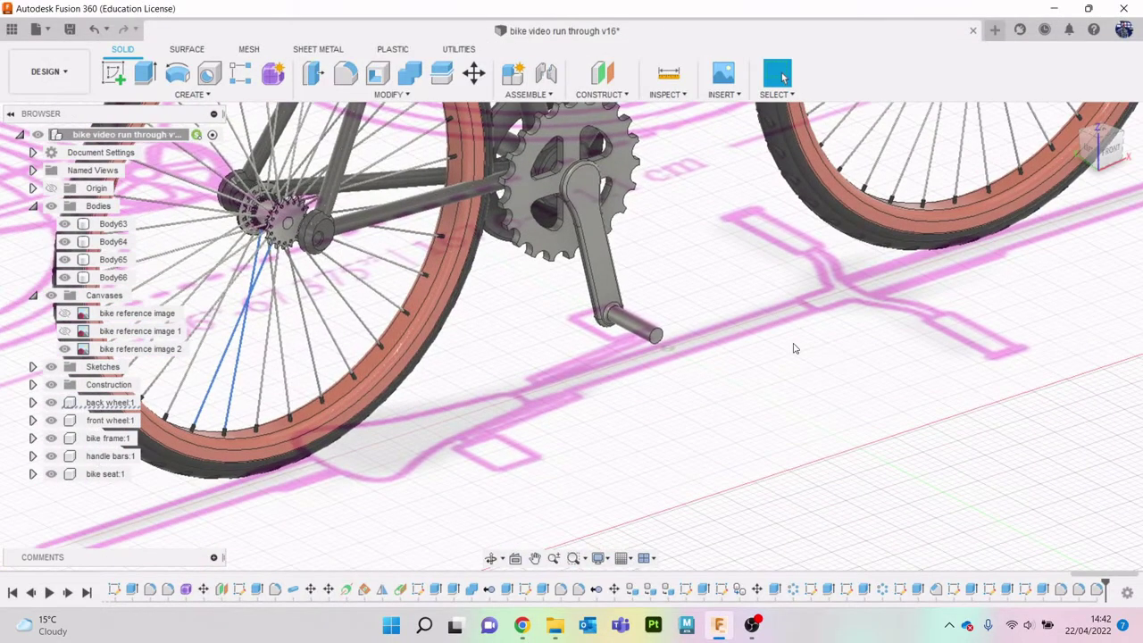
left_click(1104, 134)
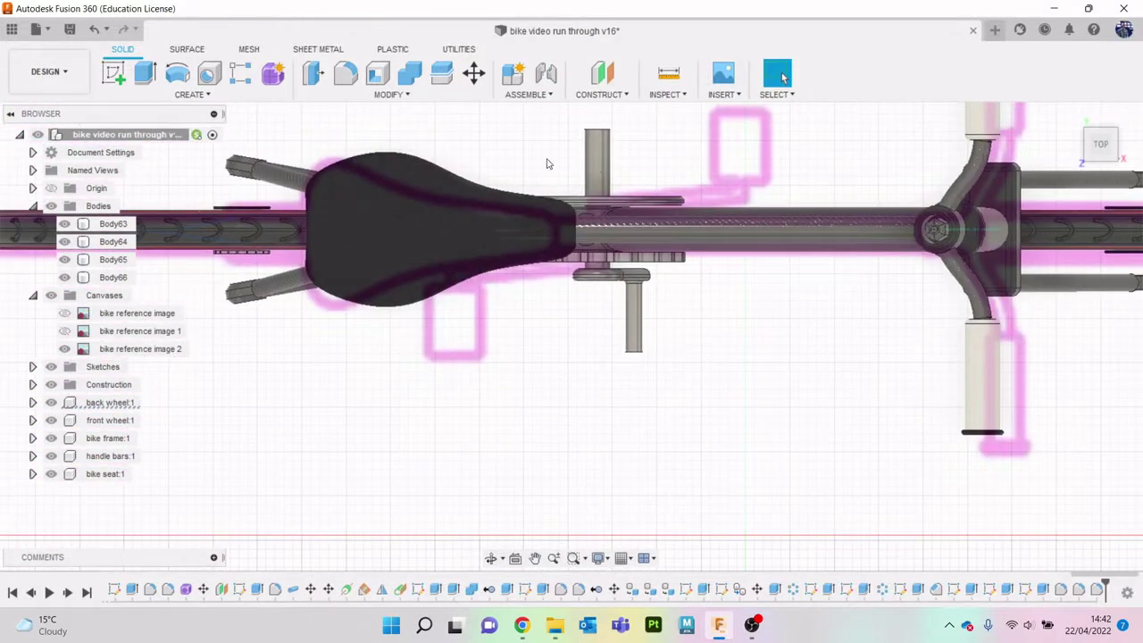
left_click(596, 95)
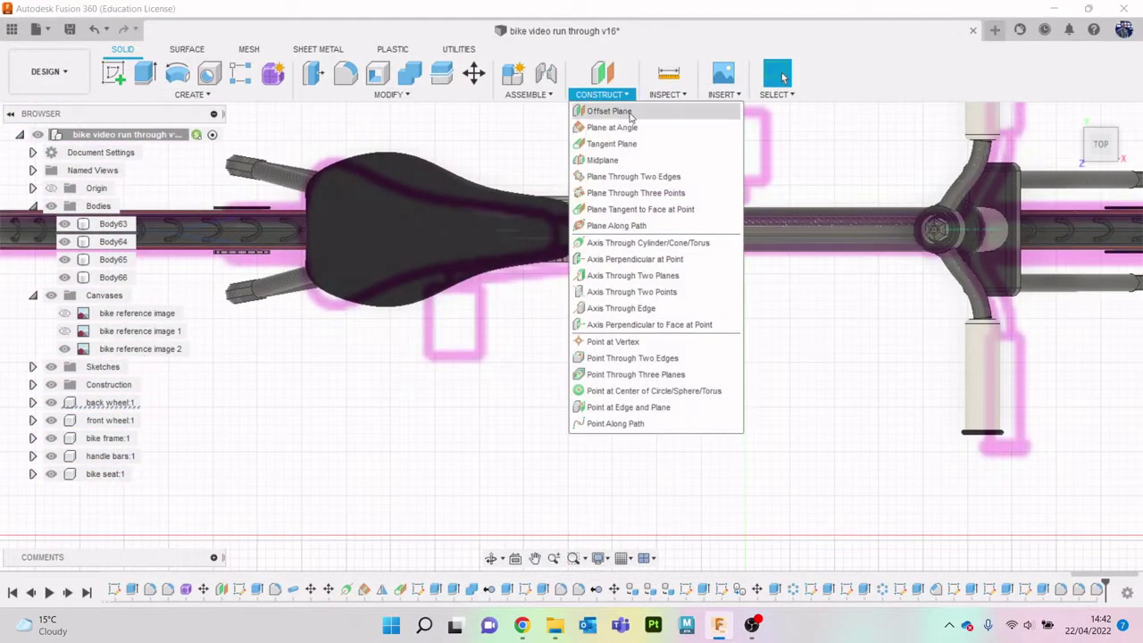
left_click(612, 144)
left_click(634, 317)
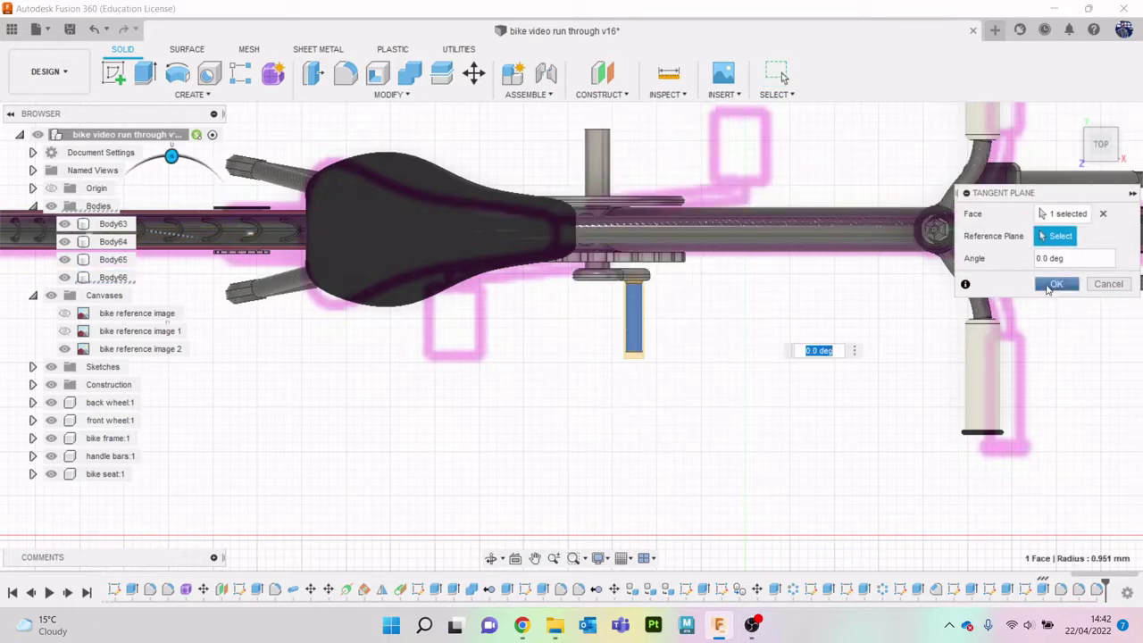
left_click(1051, 284)
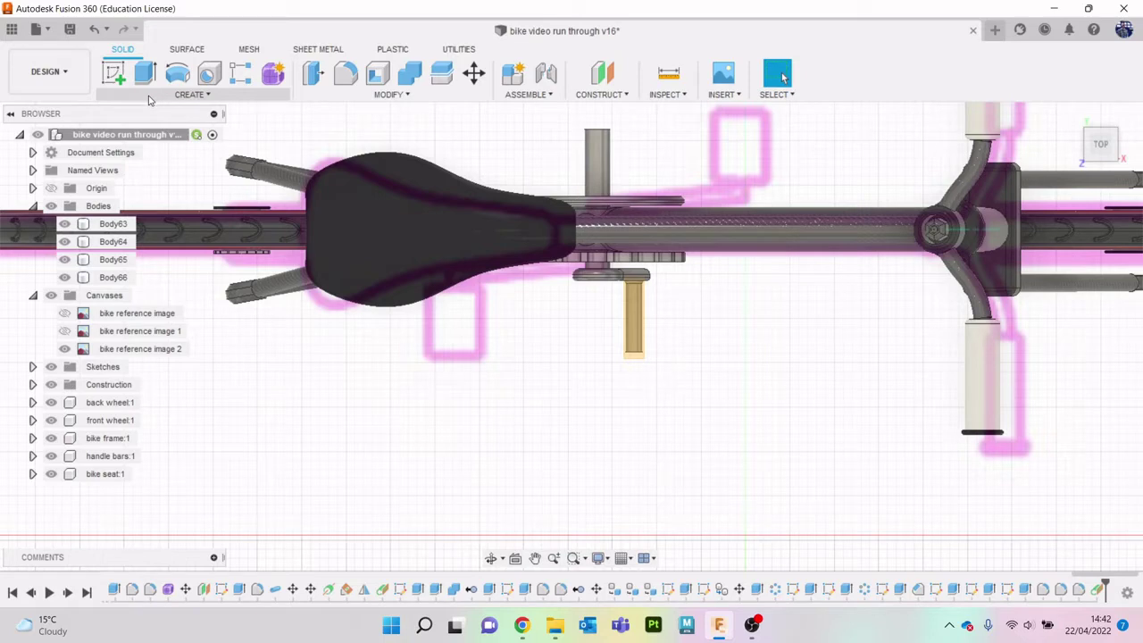
Step: Start a sketch on the spindle's tangent plane and project the spindle's cylindrical face into it
left_click(114, 74)
left_click(636, 321)
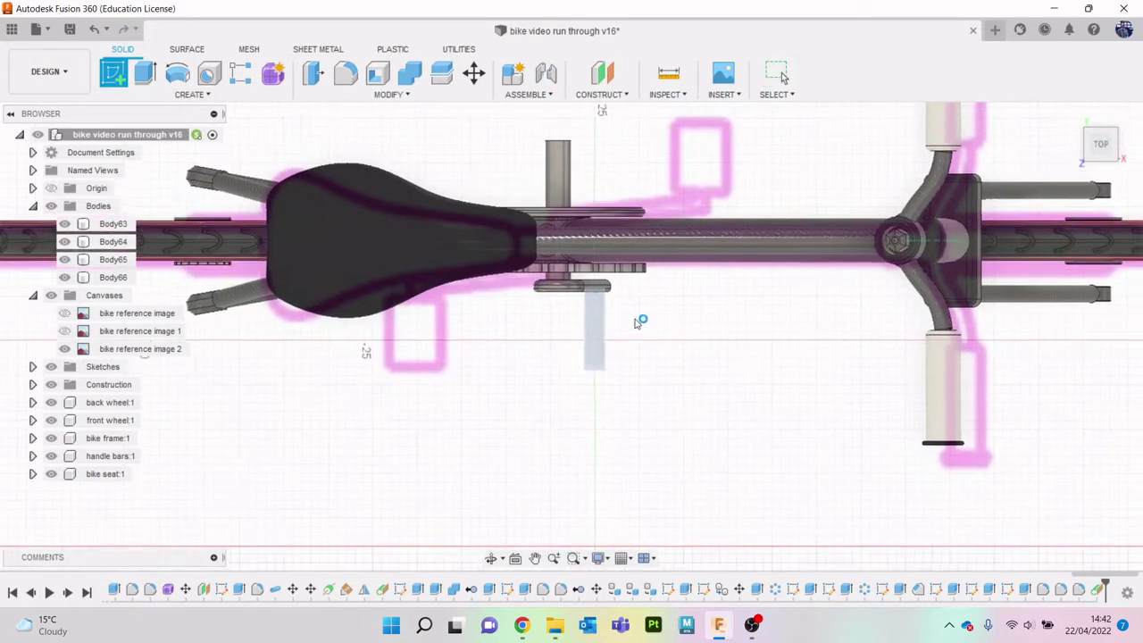
key("r")
scroll(599, 340, "up", 5)
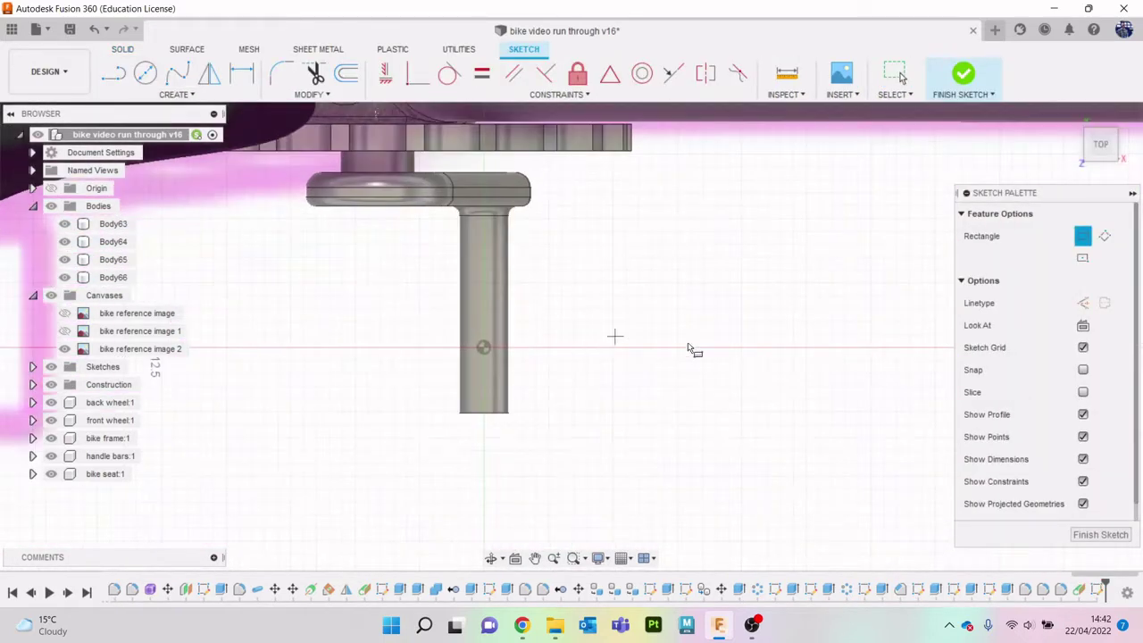
key("p")
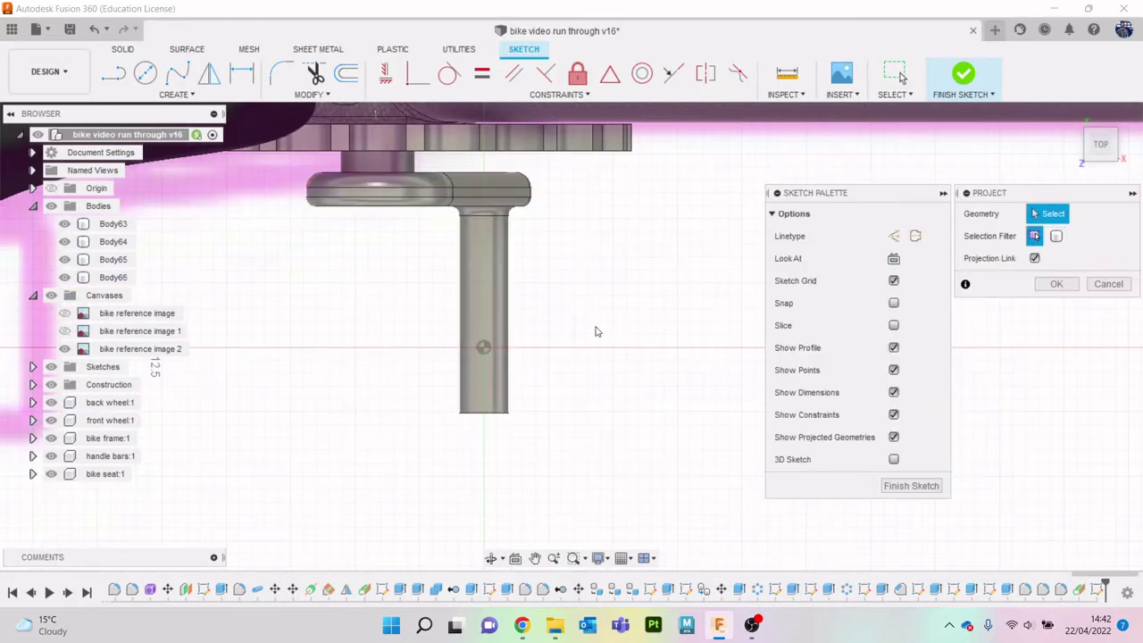
left_click(497, 345)
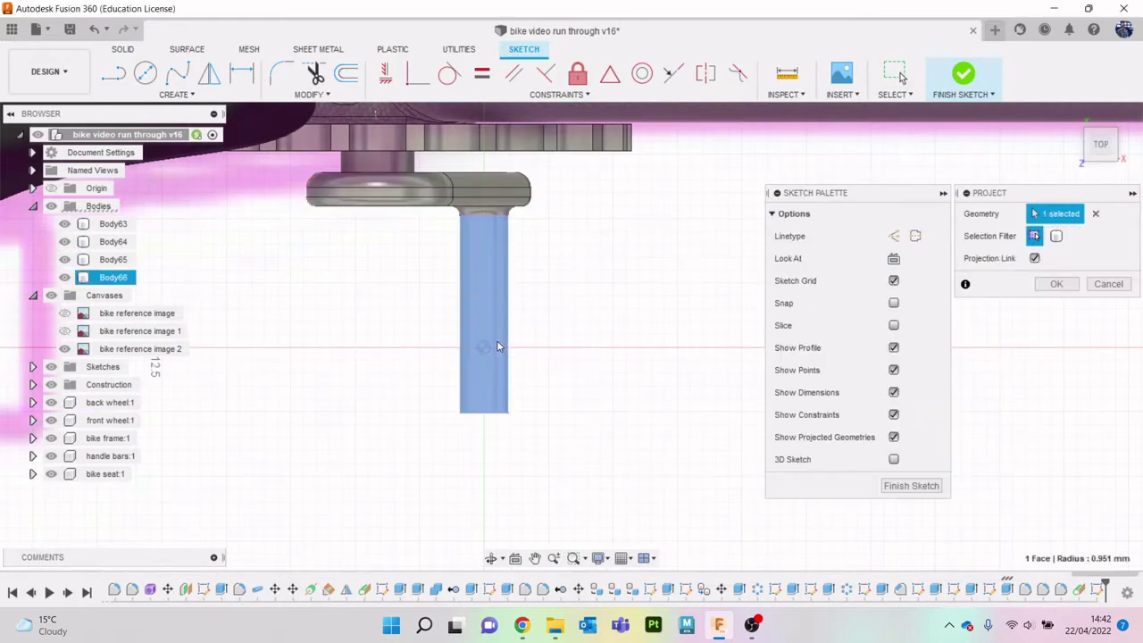
key("Return")
Step: Sketch a centre line along the spindle, joining the midpoints of its two projected end edges
key("l")
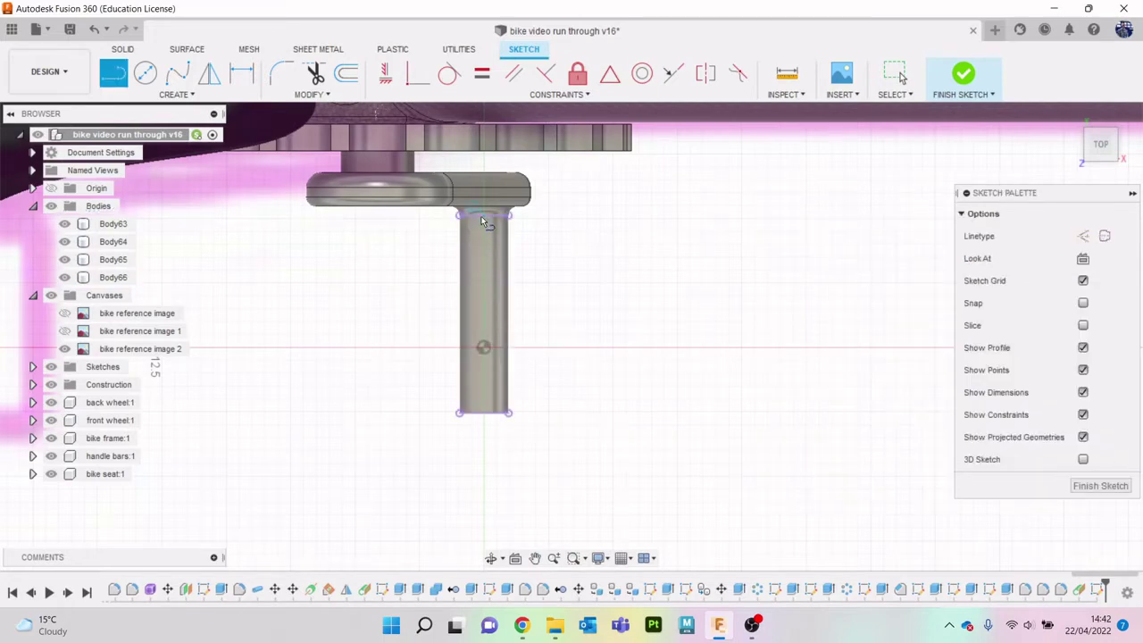
left_click(482, 216)
left_click(484, 414)
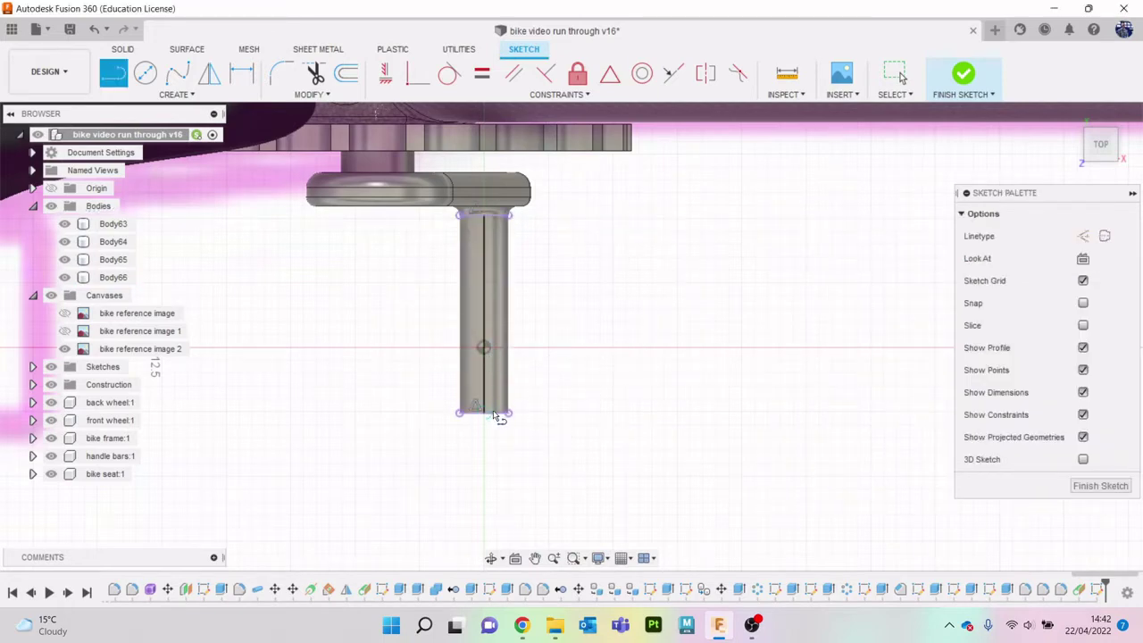
Step: Sketch a center rectangle about 7.67 mm long on the centre line's midpoint, spanning the full length of the spindle and extending past both sides
key("r")
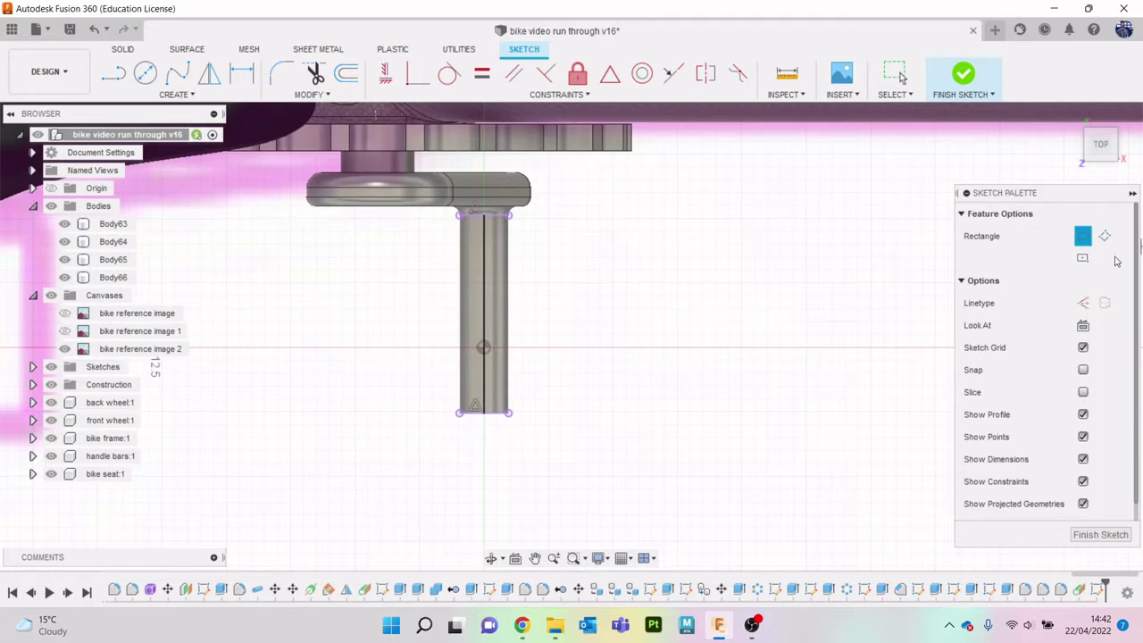
left_click(1083, 259)
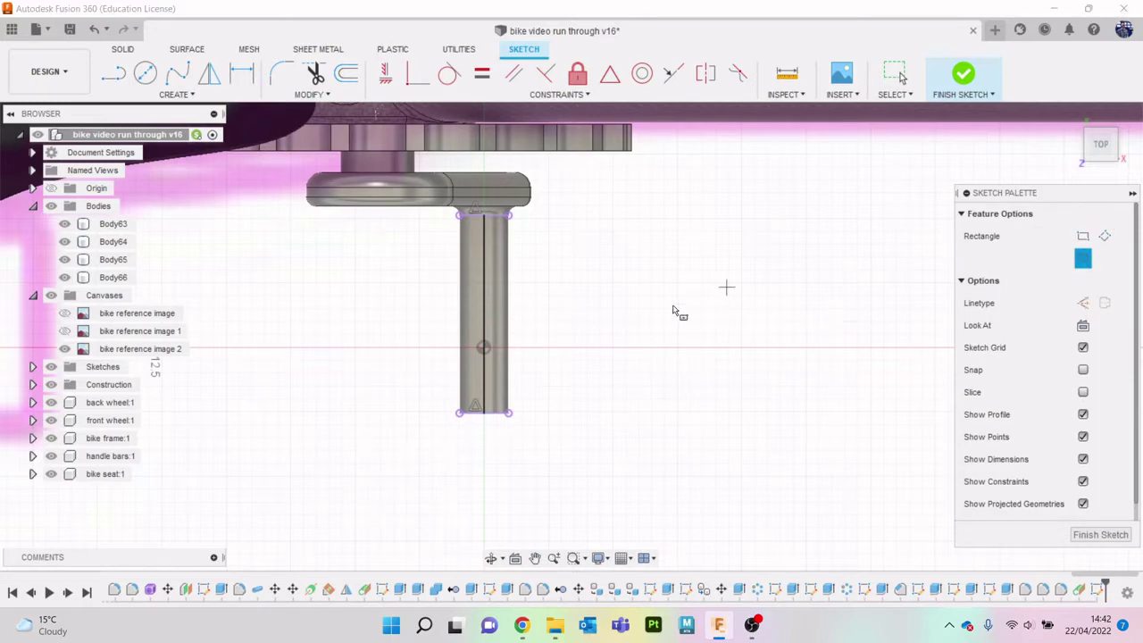
left_click(483, 318)
scroll(580, 375, "down", 5)
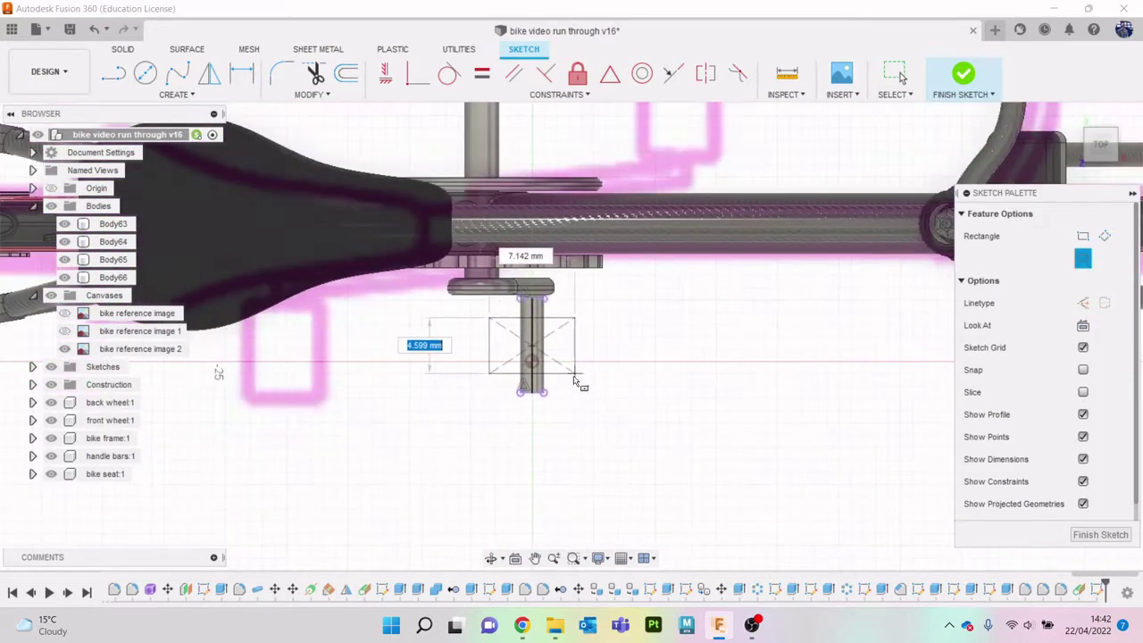
scroll(579, 399, "up", 5)
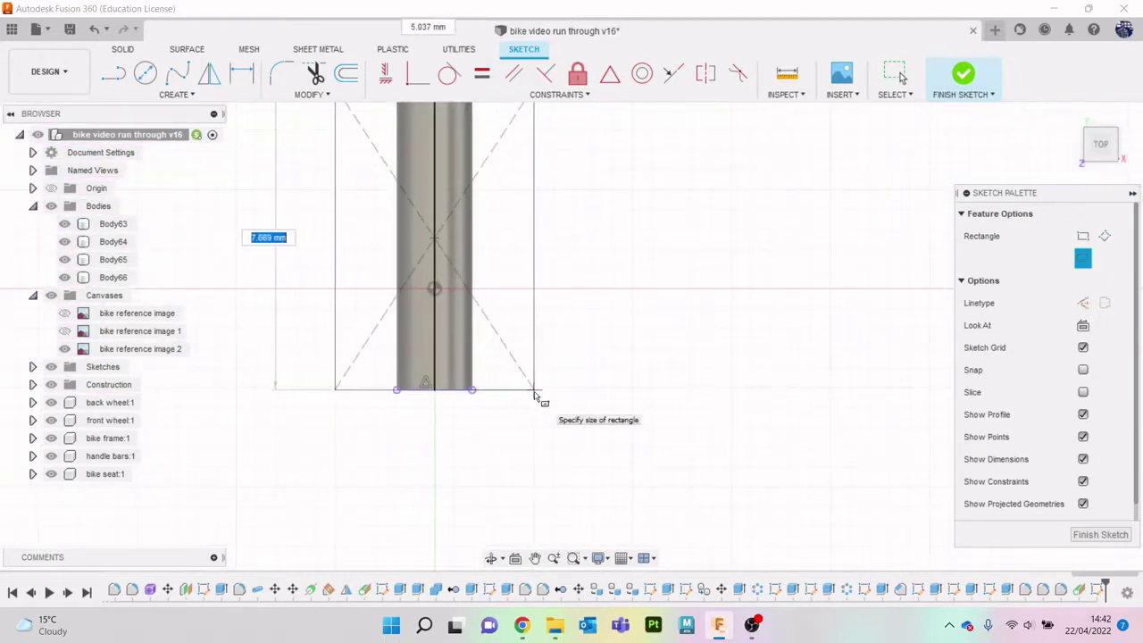
scroll(531, 395, "down", 5)
scroll(536, 395, "down", 2)
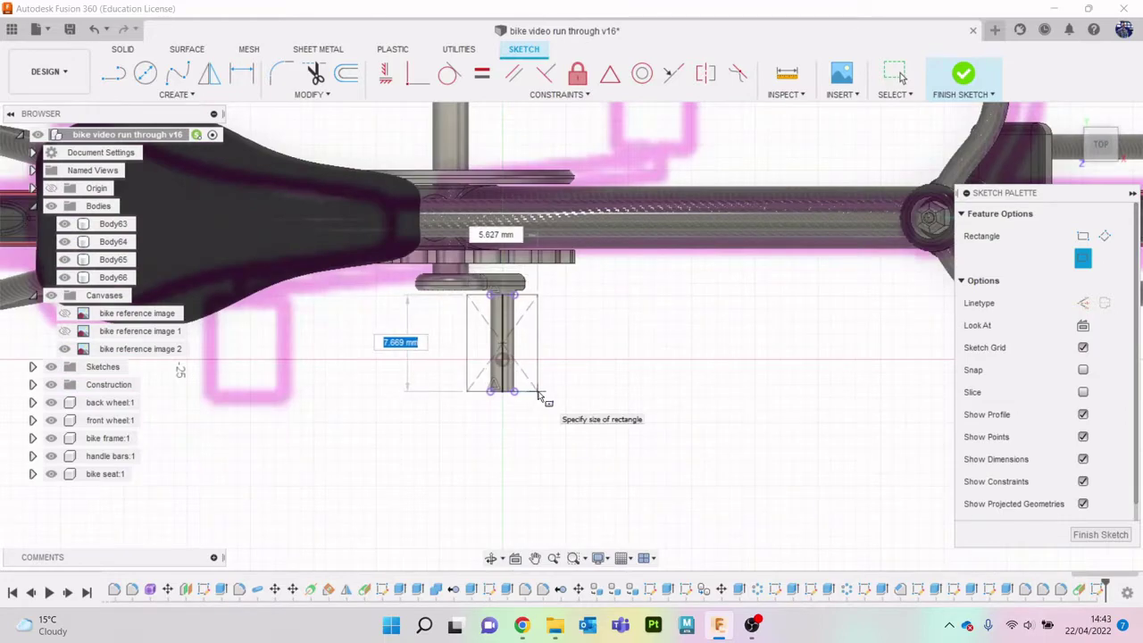
left_click(536, 395)
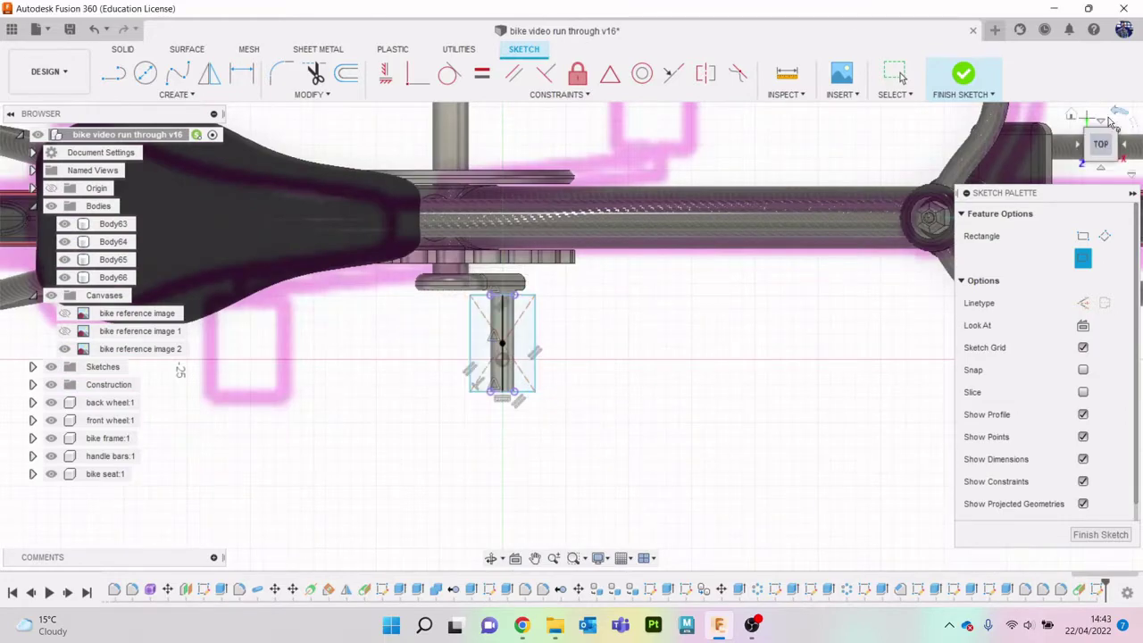
Step: Extrude both halves of the pedal rectangle -2.113 mm on one side, down over the spindle
left_click_drag(1113, 130, 1094, 153)
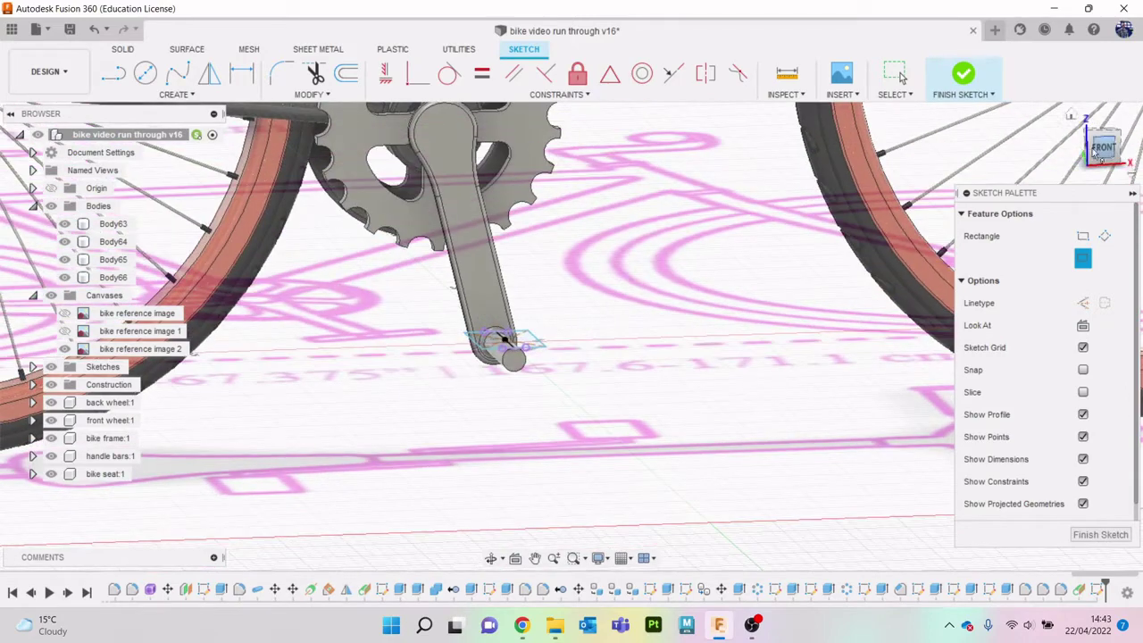
key("e")
scroll(501, 339, "up", 5)
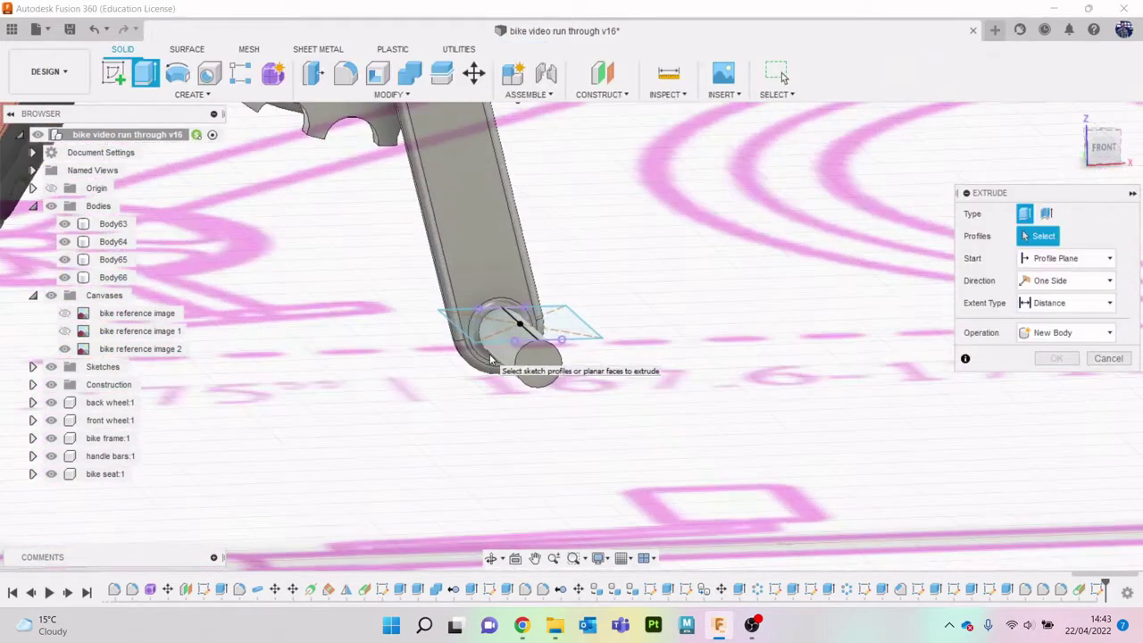
left_click(483, 325)
left_click(599, 303)
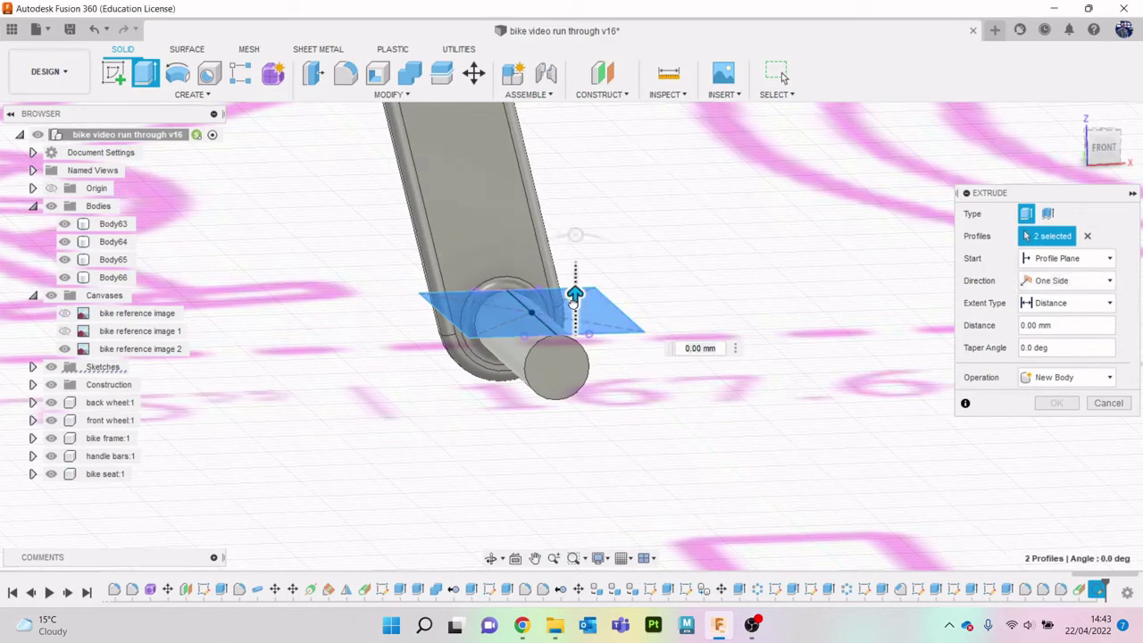
left_click_drag(574, 294, 577, 396)
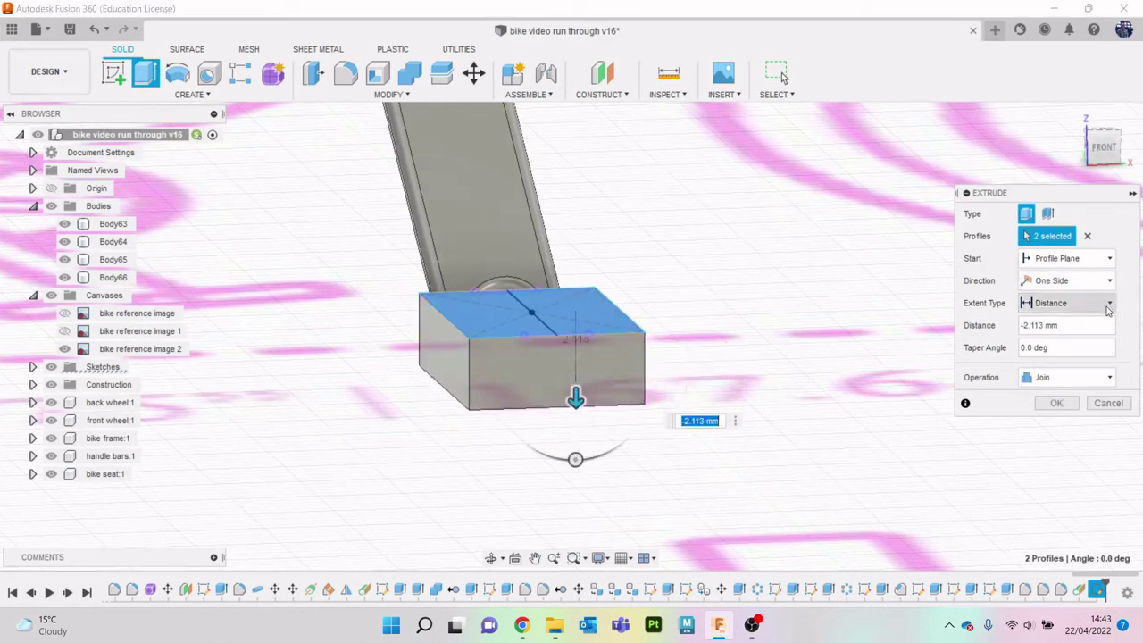
left_click(1072, 280)
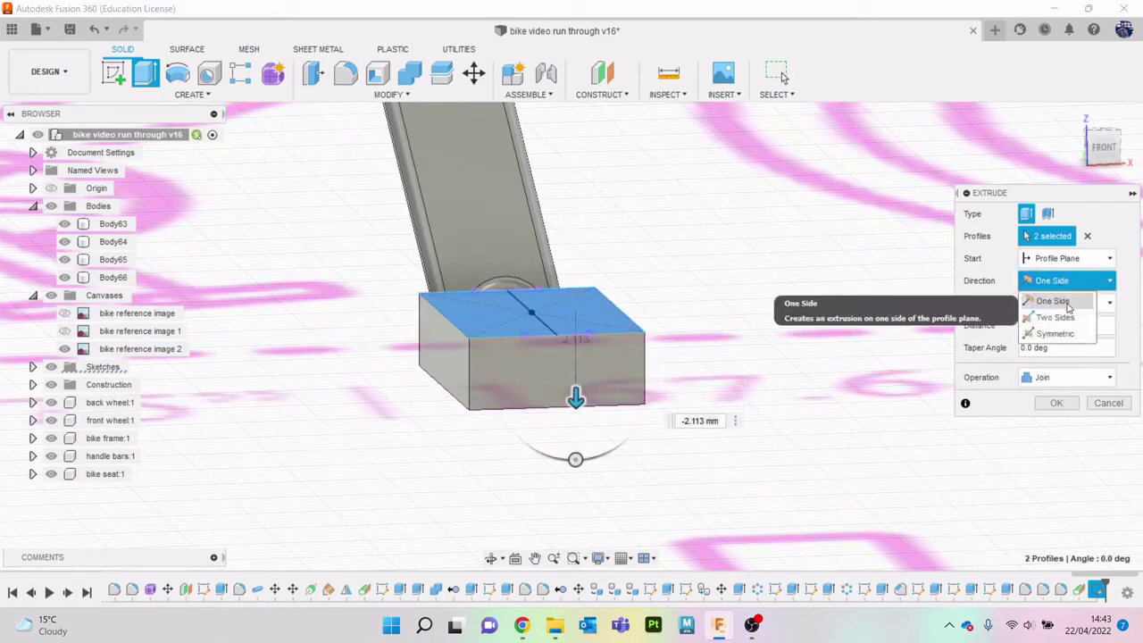
left_click(1062, 298)
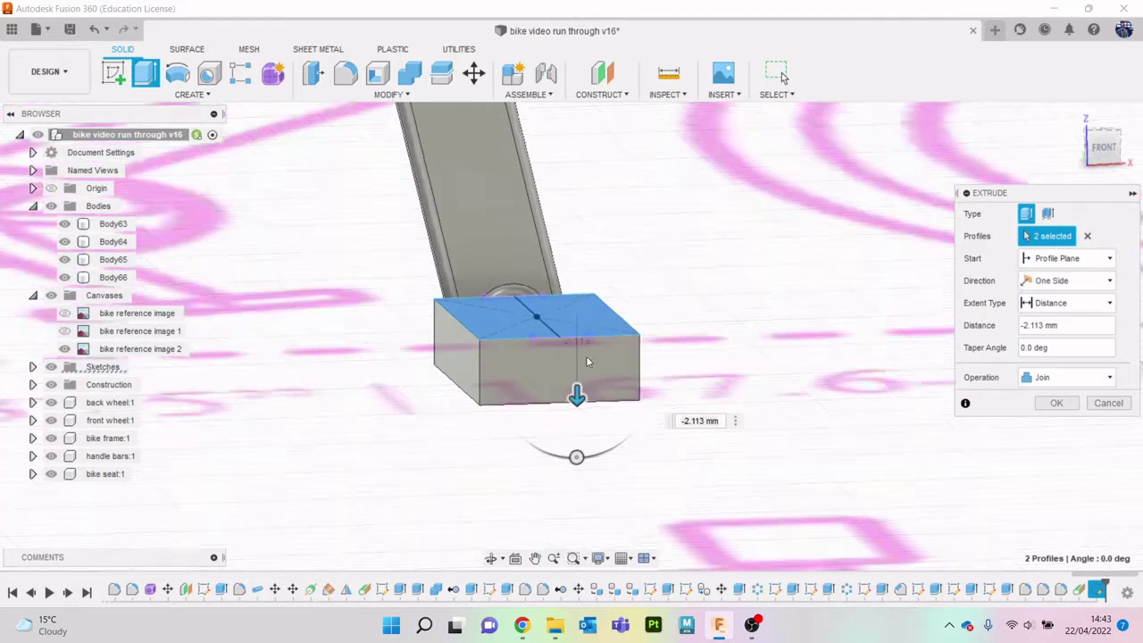
Step: Change the extrusion to Two Sides with -0.383 mm on side 2 and create it as a new body
scroll(586, 355, "down", 2)
left_click(1071, 281)
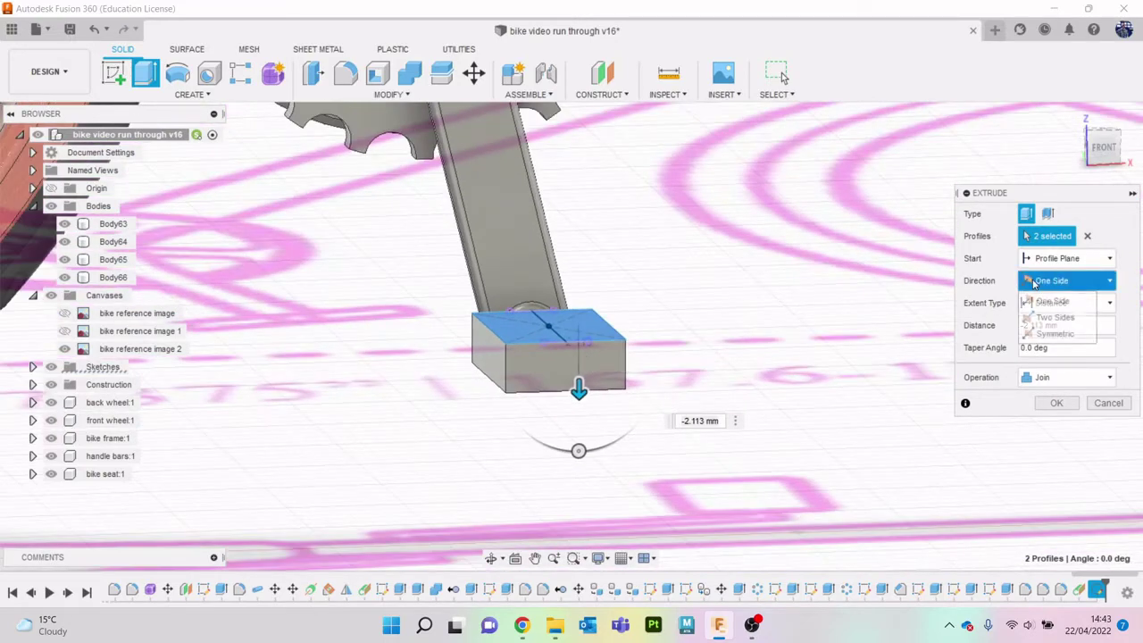
left_click(1056, 312)
left_click_drag(577, 338, 578, 304)
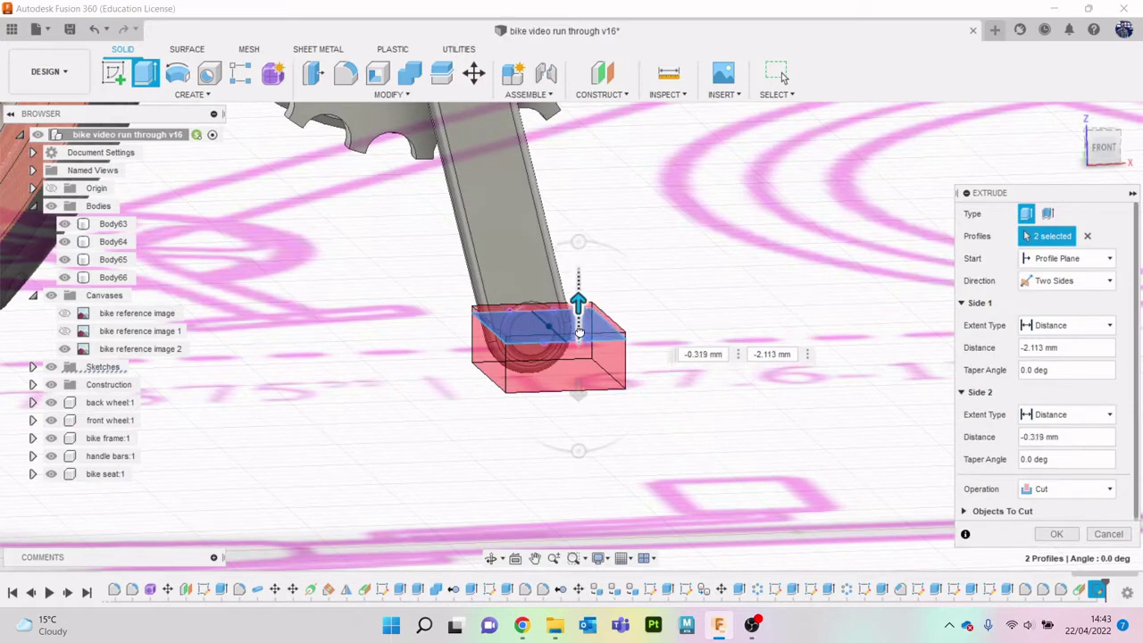
left_click(1071, 492)
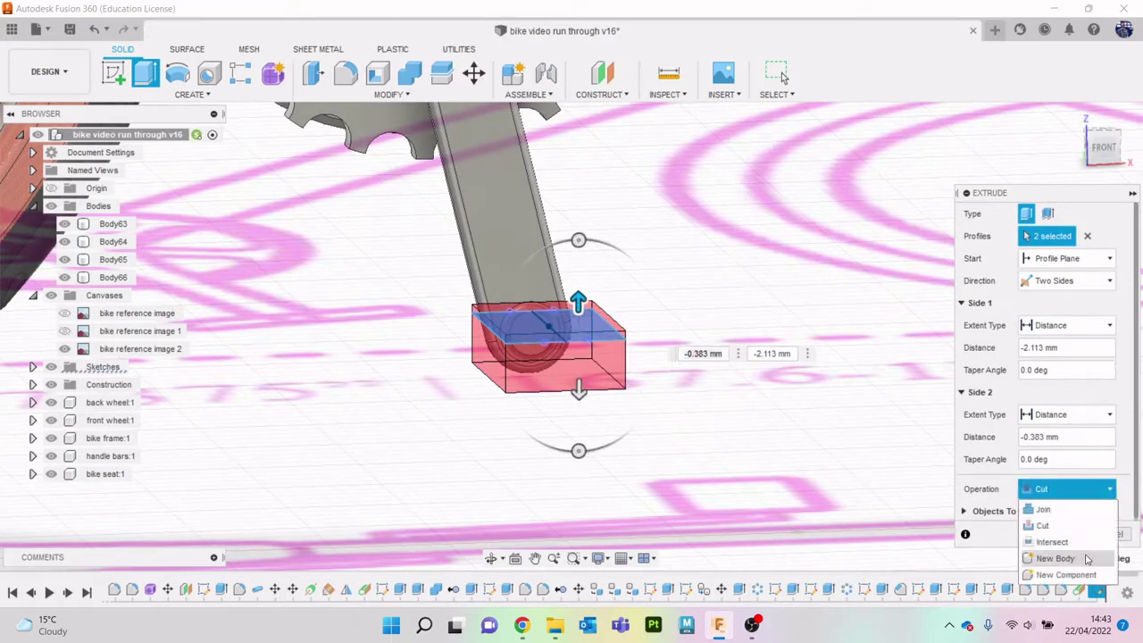
left_click(1077, 559)
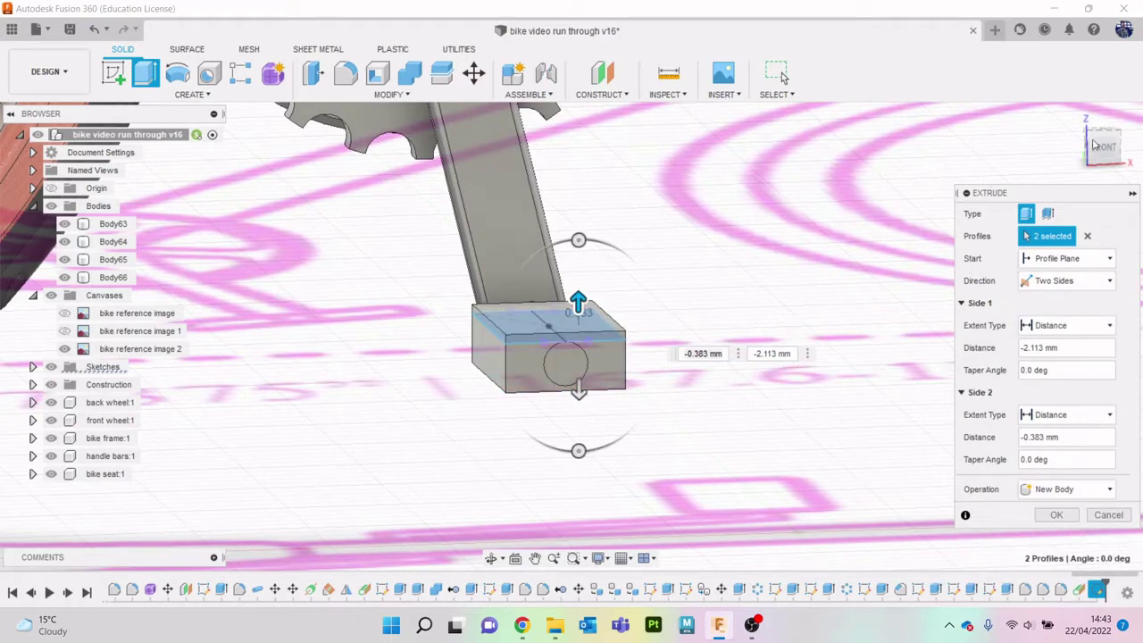
mouse_move(1114, 161)
left_mouse_down()
mouse_move(1038, 192)
mouse_move(1028, 217)
mouse_move(1018, 167)
left_mouse_up()
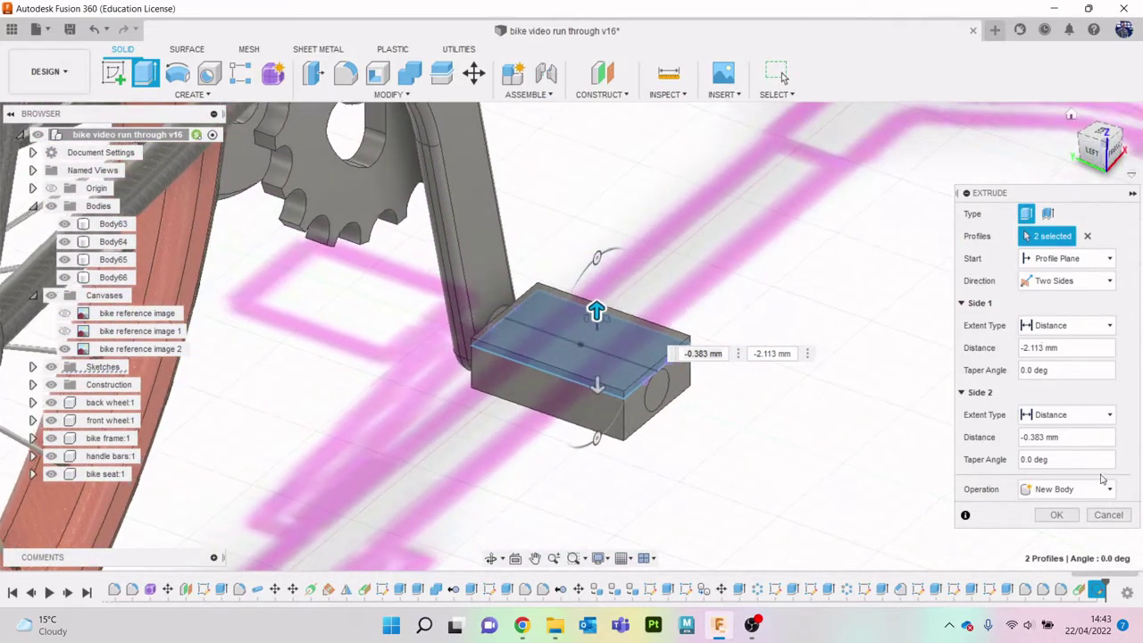
left_click(1056, 515)
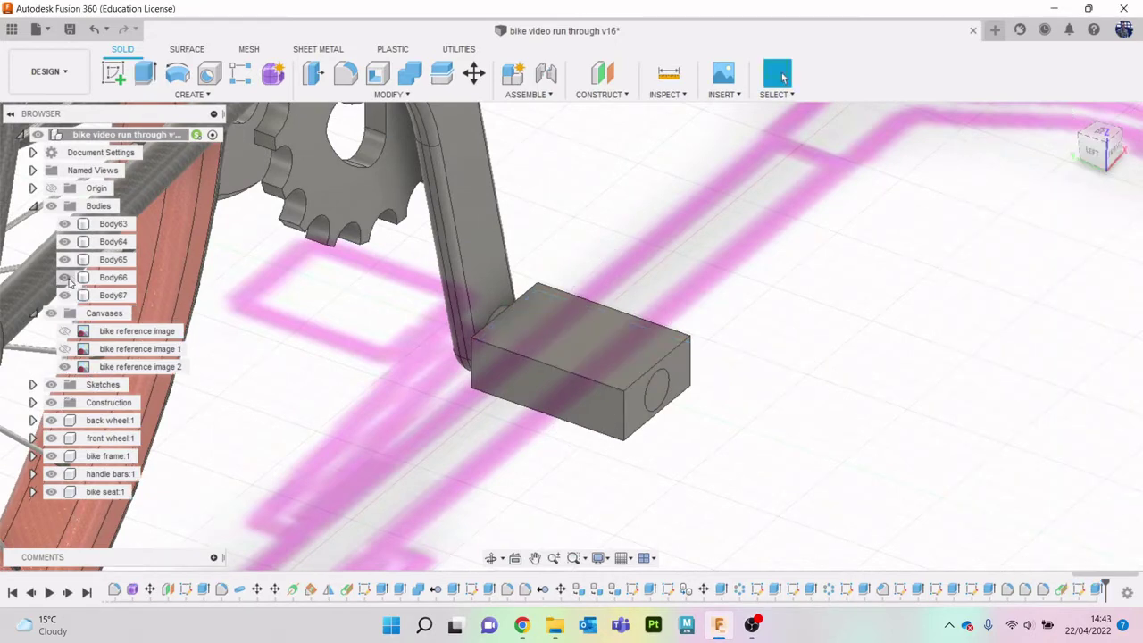
Step: Check which body is the pedal block by hiding Body67 and showing it again
left_click(62, 295)
left_click(62, 296)
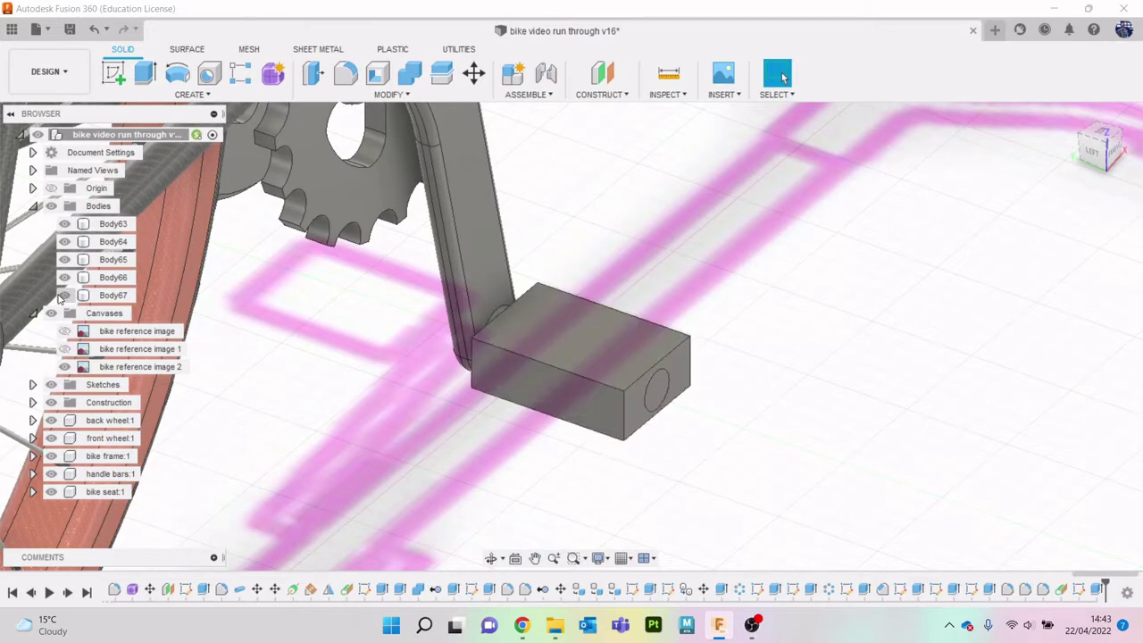
left_click(112, 295)
Step: Extrude the pedal block's outer end face 0.511 mm as a new body to cover the spindle's end
scroll(643, 429, "up", 4)
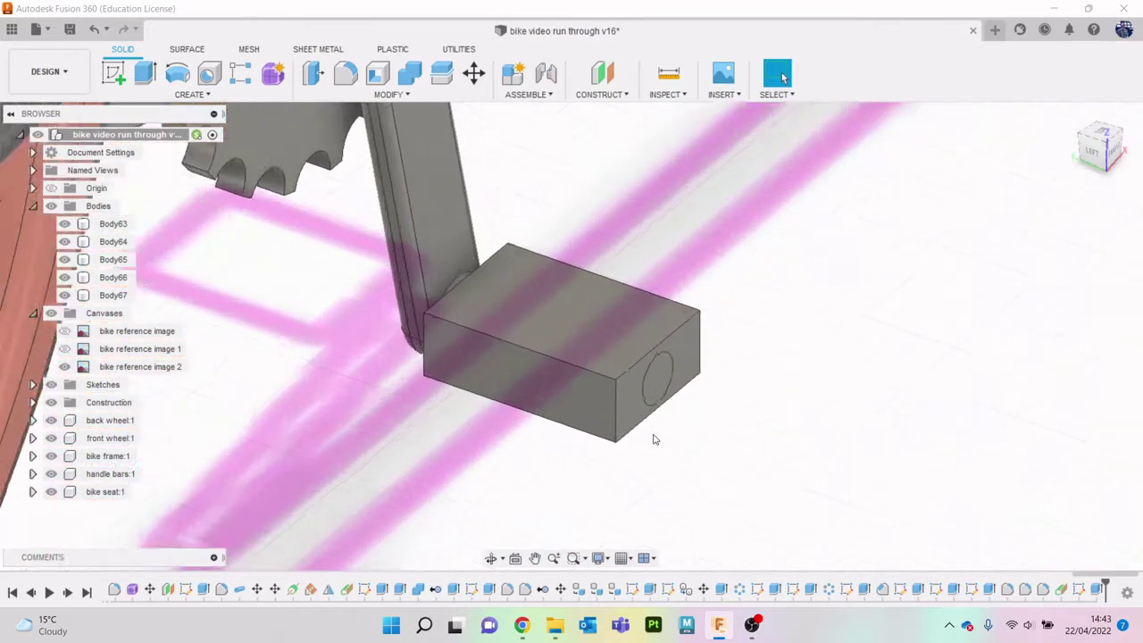
left_click(627, 406)
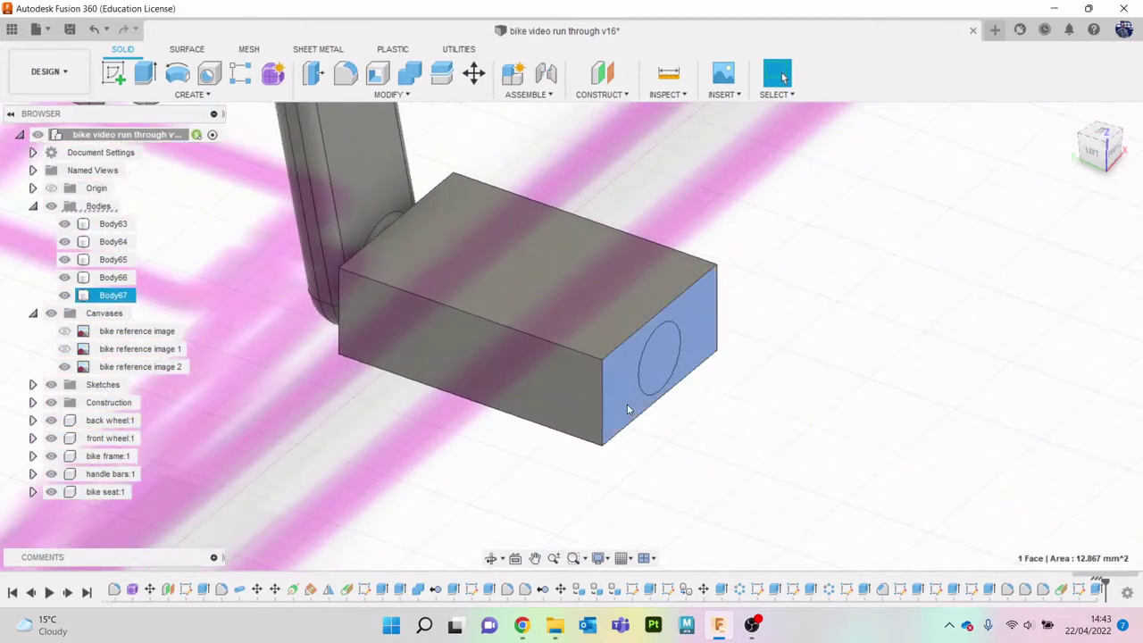
key("e")
left_click_drag(629, 406, 658, 413)
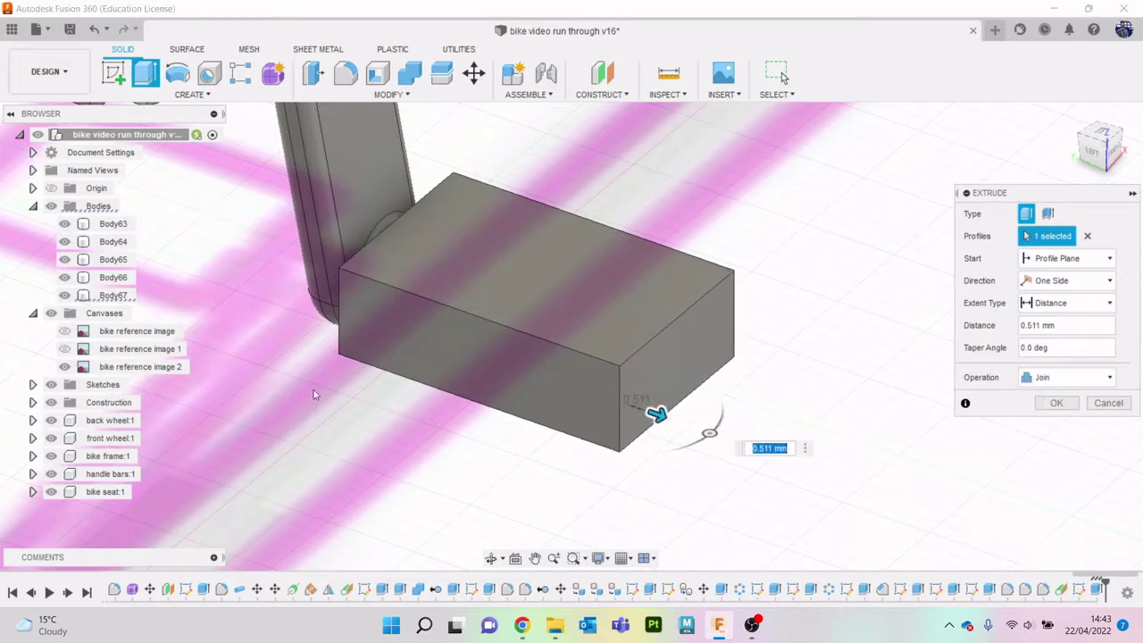
left_click(1074, 382)
left_click(1045, 446)
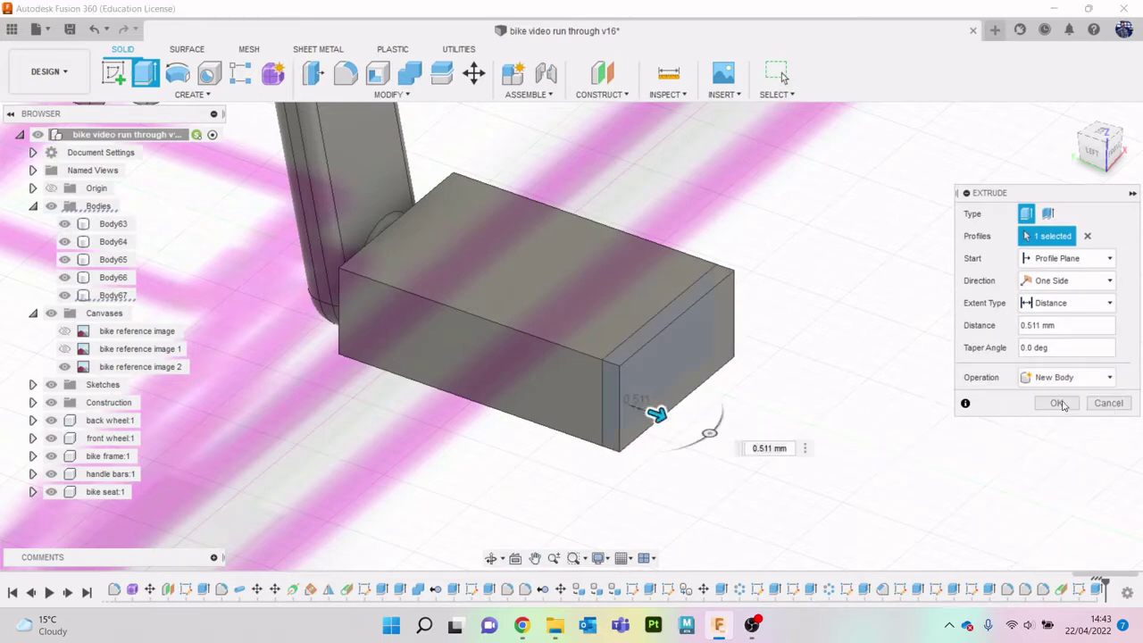
left_click(1057, 403)
Step: Combine the pedal block and its end cap into one body with the Join operation
middle_click_drag(957, 396, 697, 351, "shift")
scroll(659, 323, "up", 2)
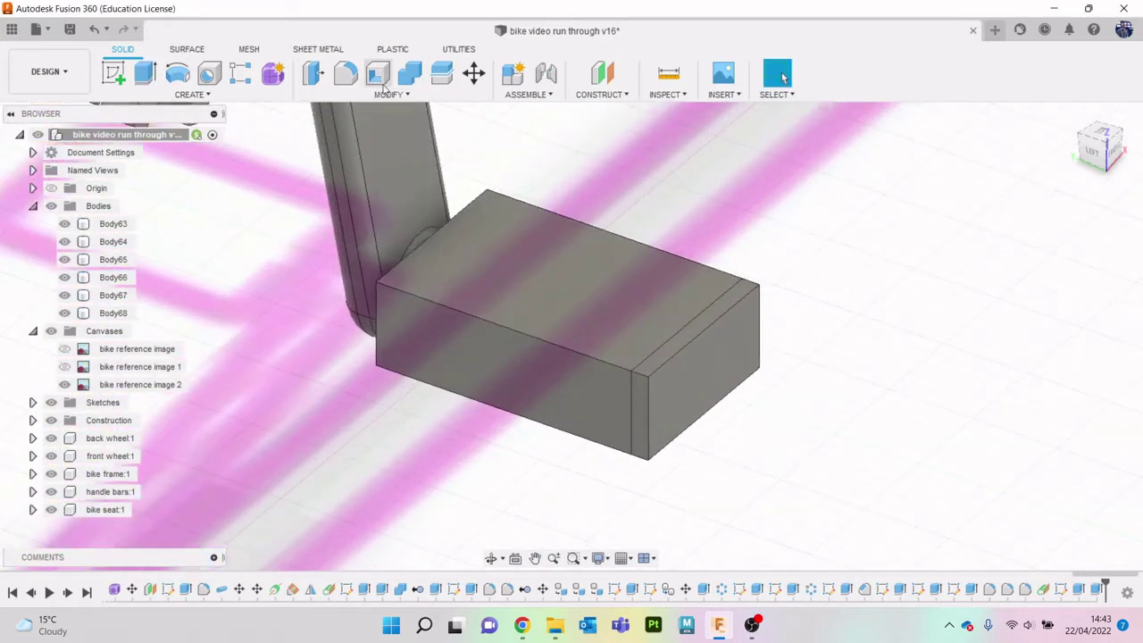
left_click(409, 73)
left_click(650, 285)
left_click(755, 344)
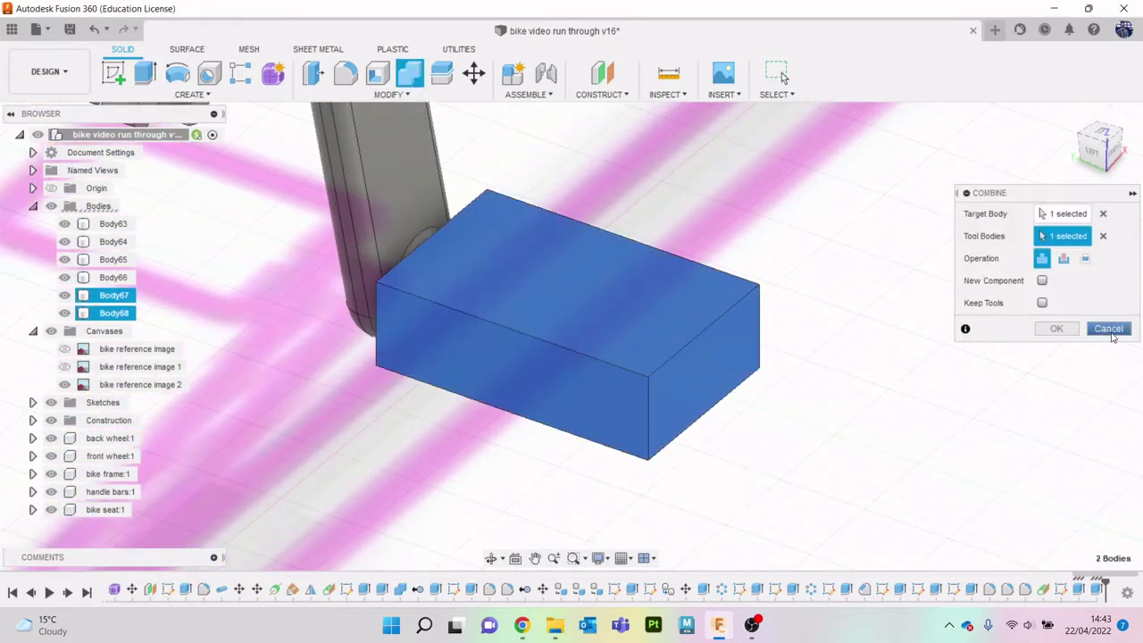
left_click(1068, 330)
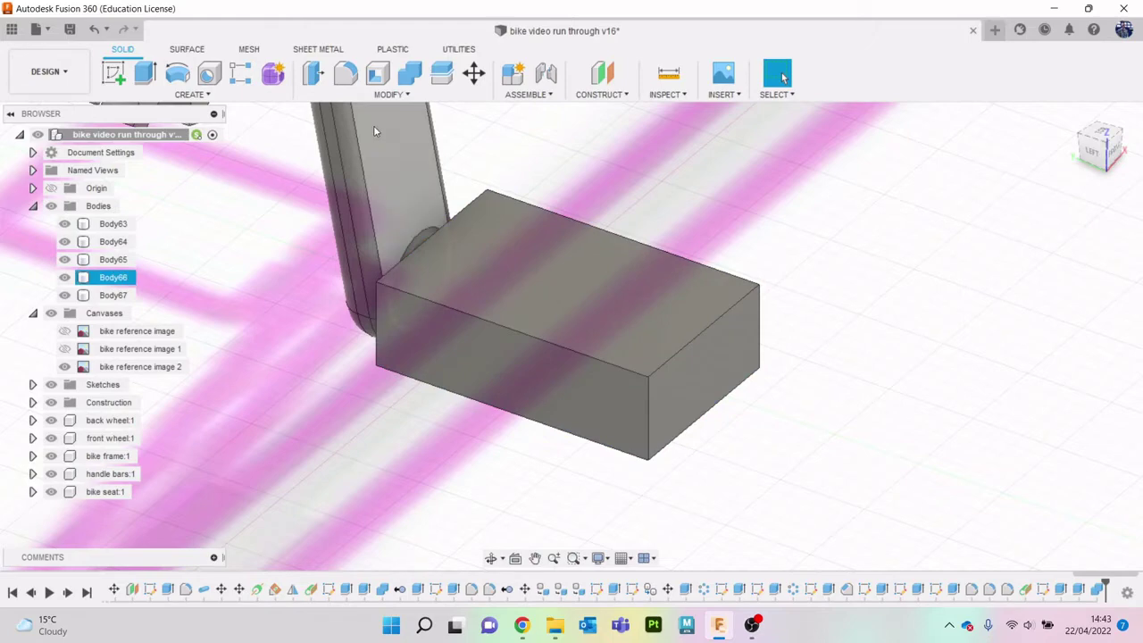
Step: Shell the pedal block with its top and bottom faces open, using an inside thickness of 0.348 mm
left_click(386, 80)
left_click(439, 242)
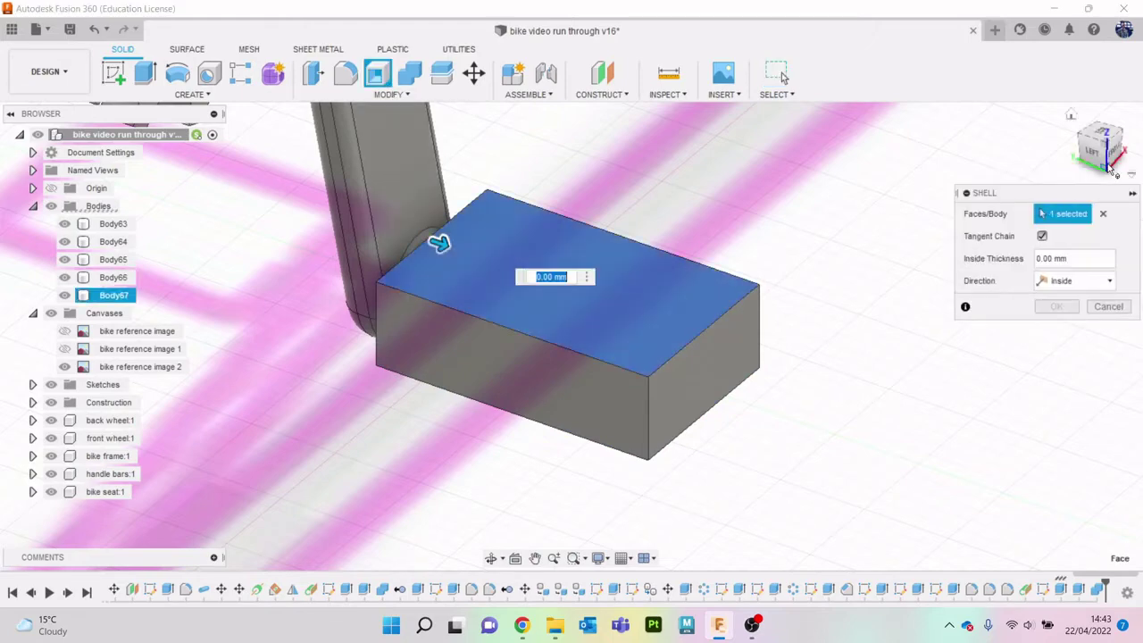
middle_click_drag(536, 268, 502, 338, "shift")
left_click(619, 331)
left_click_drag(438, 344, 454, 346)
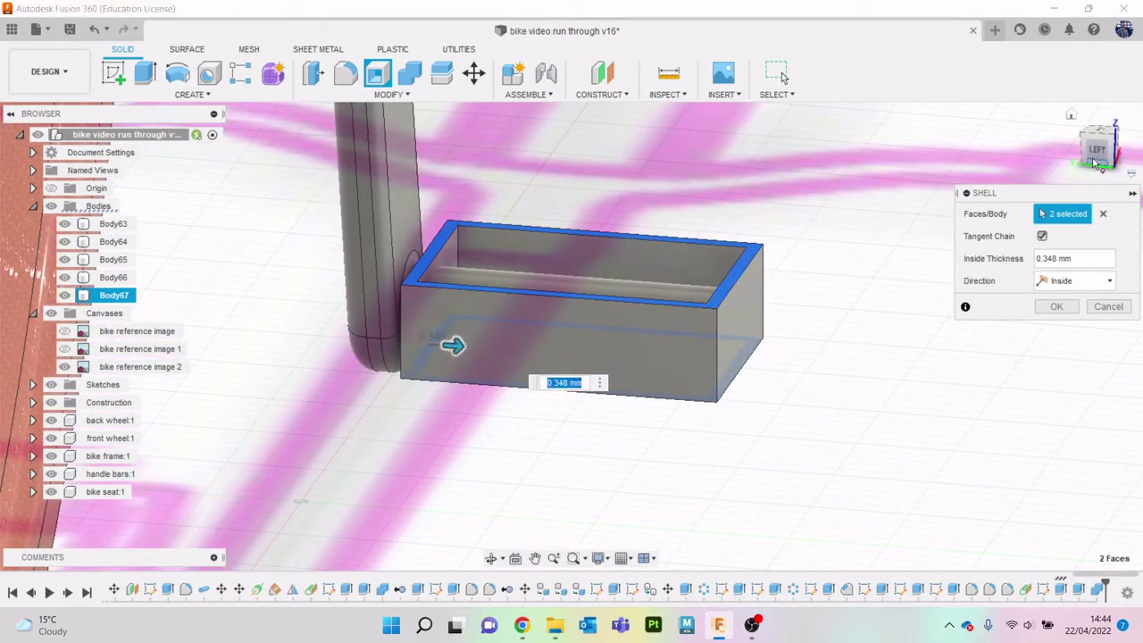
left_click_drag(1097, 164, 1114, 147)
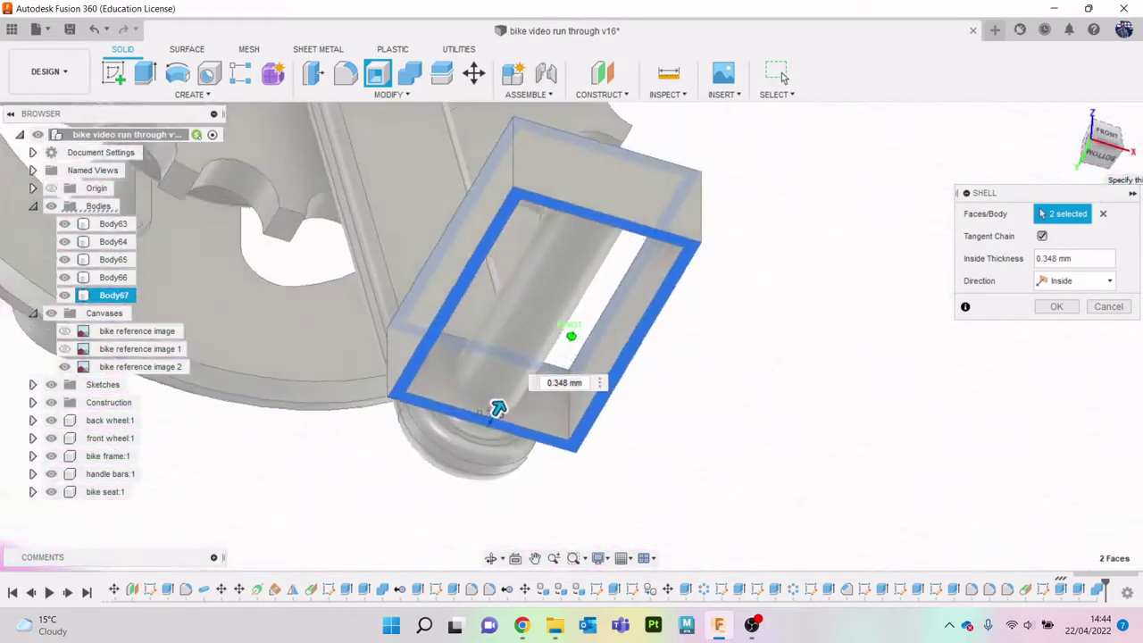
left_click(1103, 150)
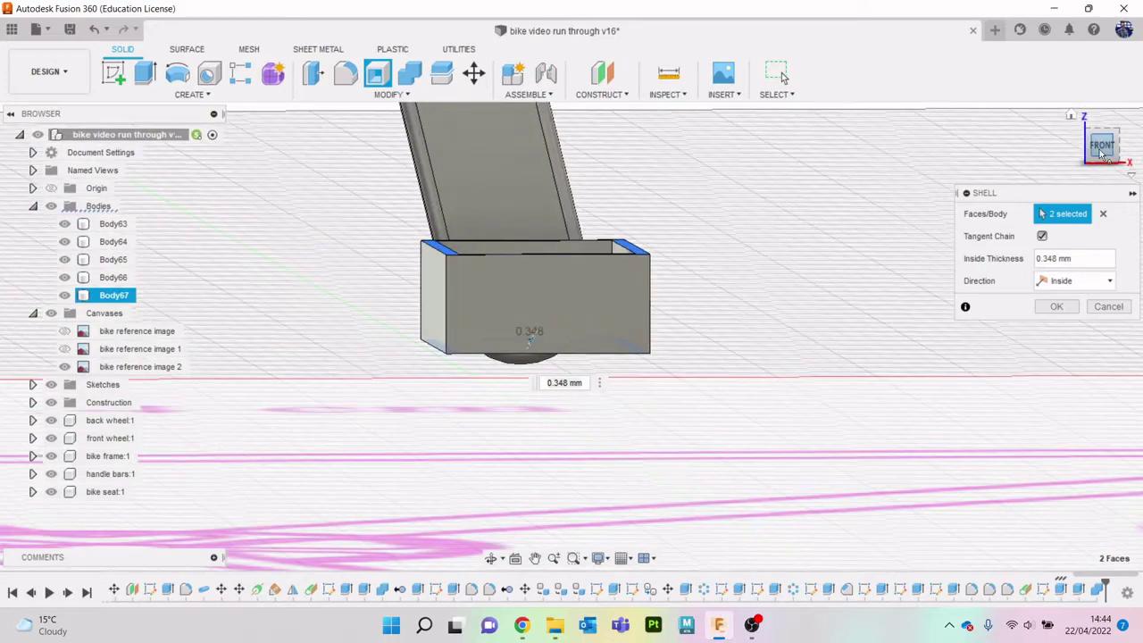
scroll(811, 338, "down", 10)
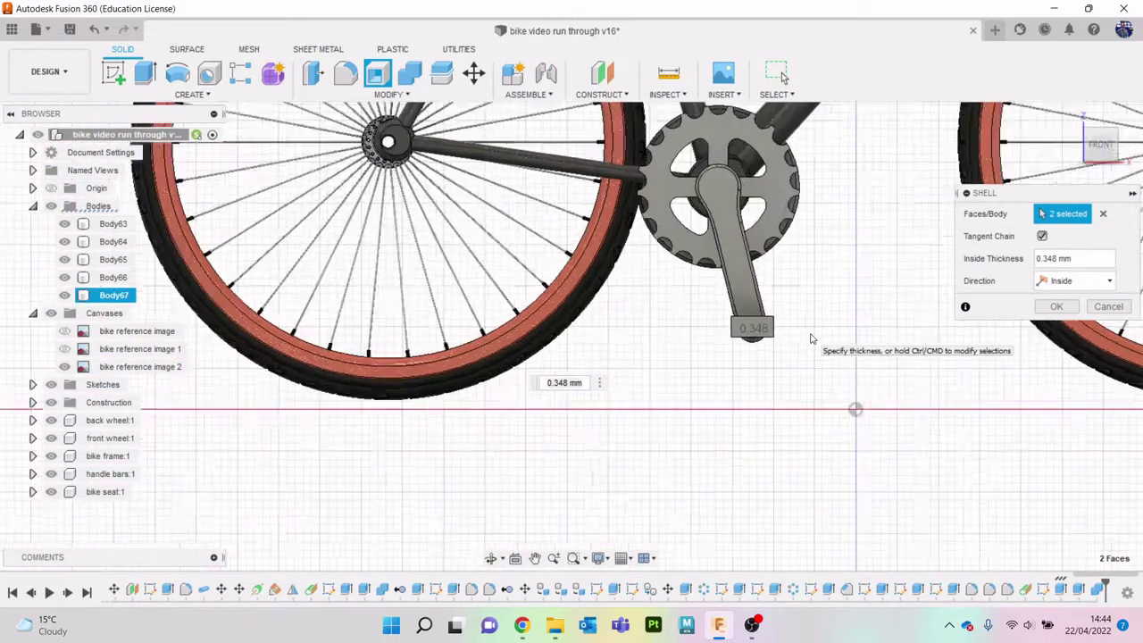
scroll(811, 339, "up", 5)
left_click(1099, 150)
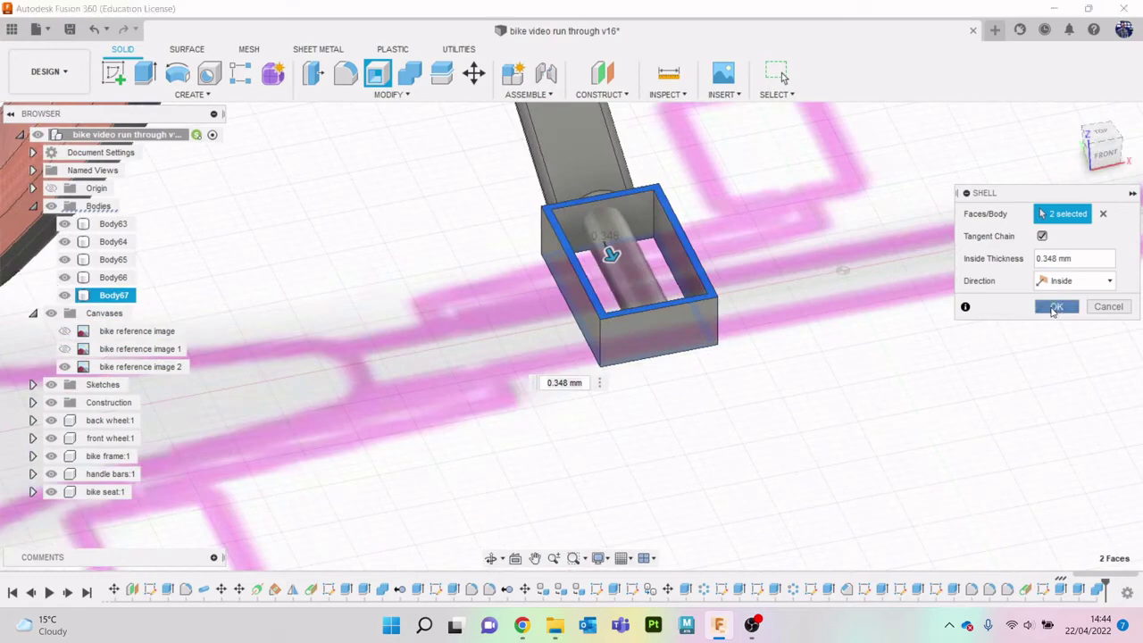
left_click(1055, 306)
Step: Switch to Chrome to check the bicycle pedal reference photo, and return to Fusion 360
mouse_move(571, 335)
middle_mouse_down("shift")
mouse_move(500, 344)
mouse_move(696, 568)
middle_mouse_up("shift")
left_click(522, 625)
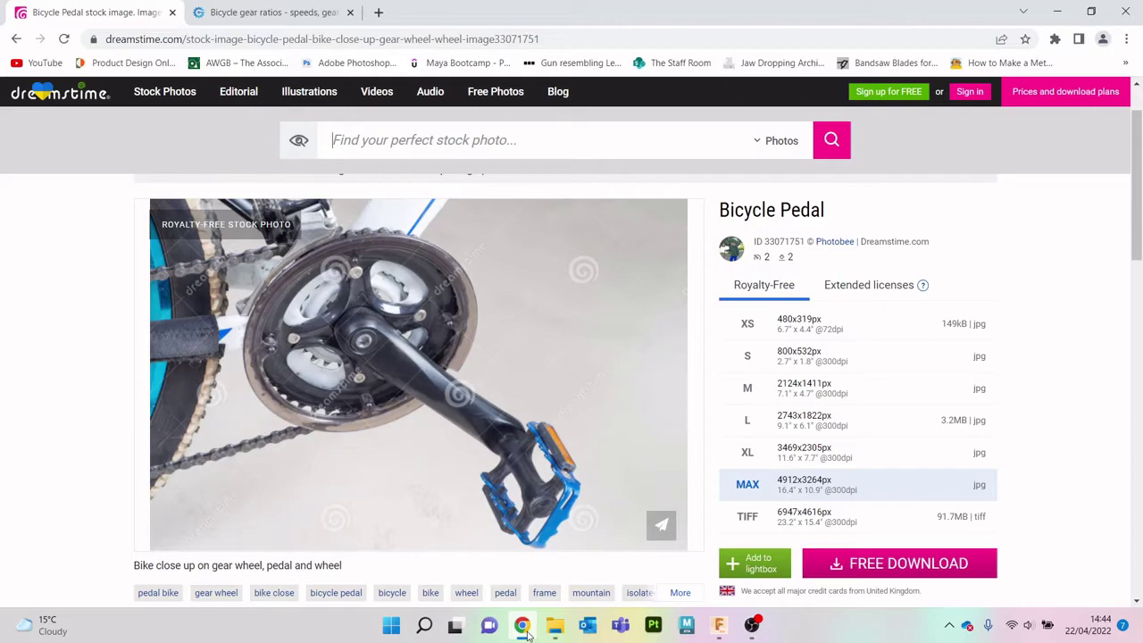
left_click(522, 625)
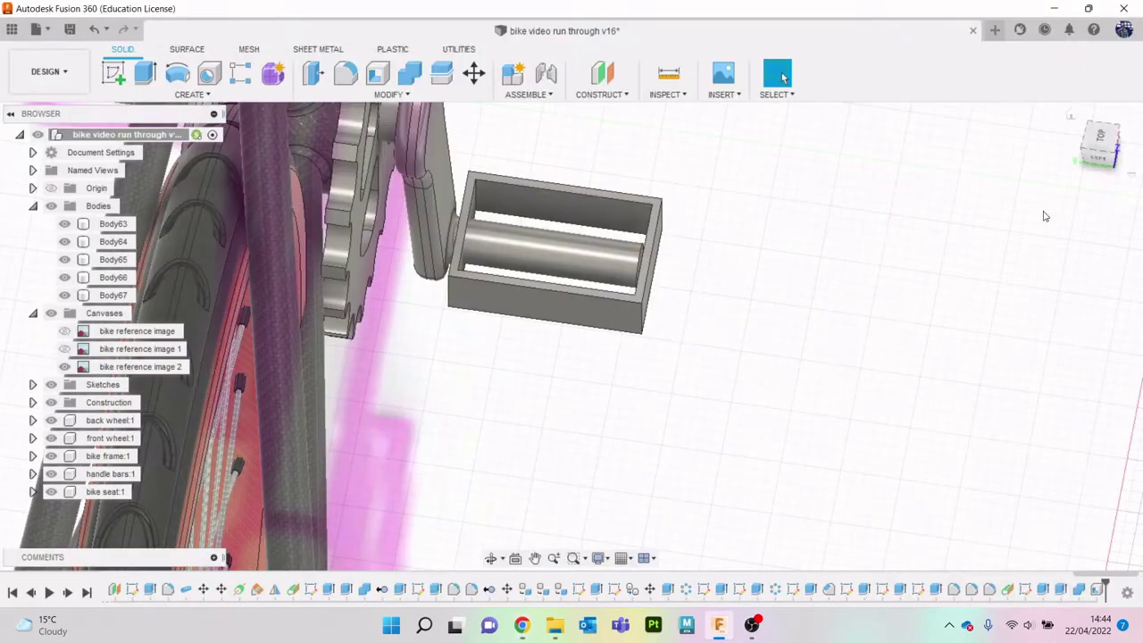
Step: Examine how the spindle sits inside the hollow pedal frame, hiding and showing Body67, and inspect the pedal against the whole bike
mouse_move(571, 335)
middle_mouse_down("shift")
mouse_move(589, 341)
mouse_move(577, 338)
middle_mouse_up("shift")
middle_click_drag(665, 358, 625, 394, "shift")
scroll(625, 394, "up", 3)
scroll(663, 337, "up", 2)
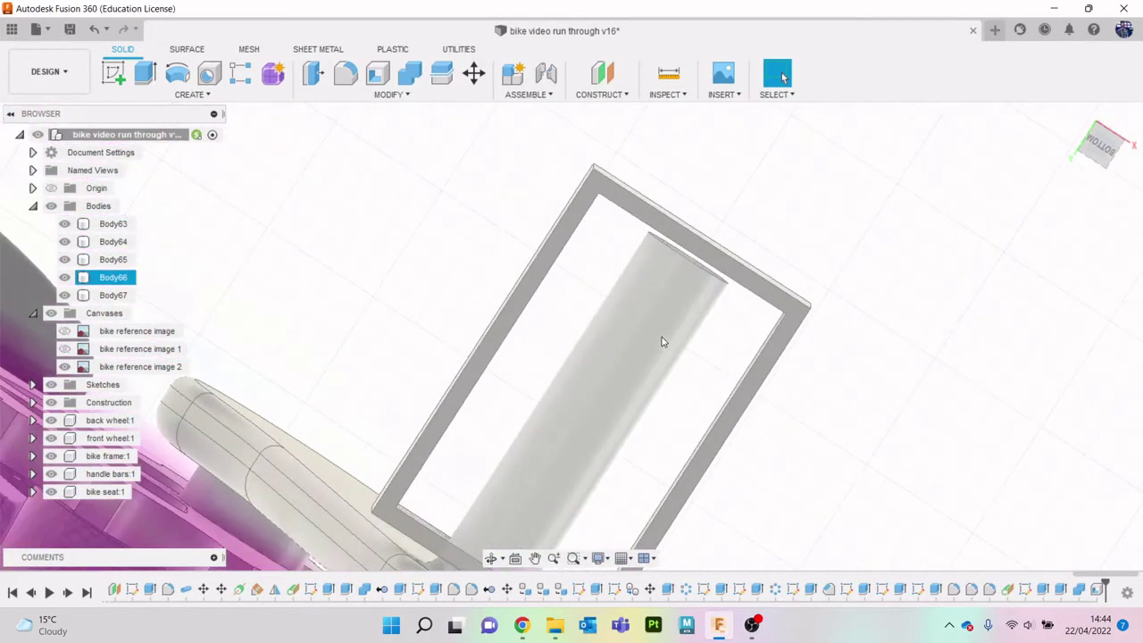
left_click(65, 295)
left_click(68, 297)
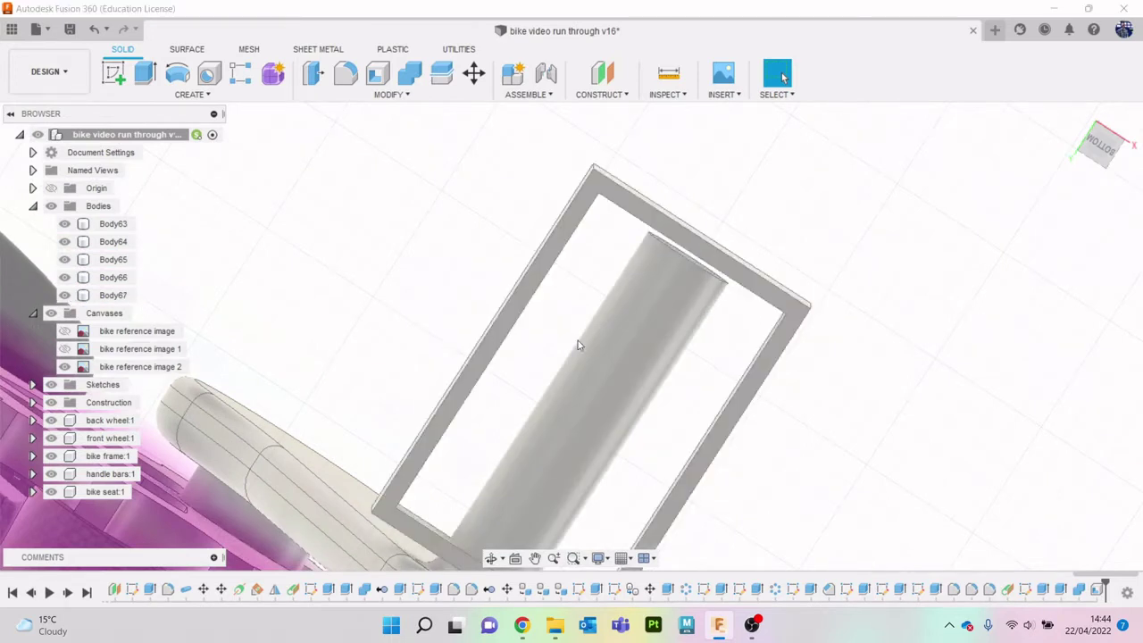
middle_click_drag(581, 369, 454, 406)
scroll(541, 369, "up", 2)
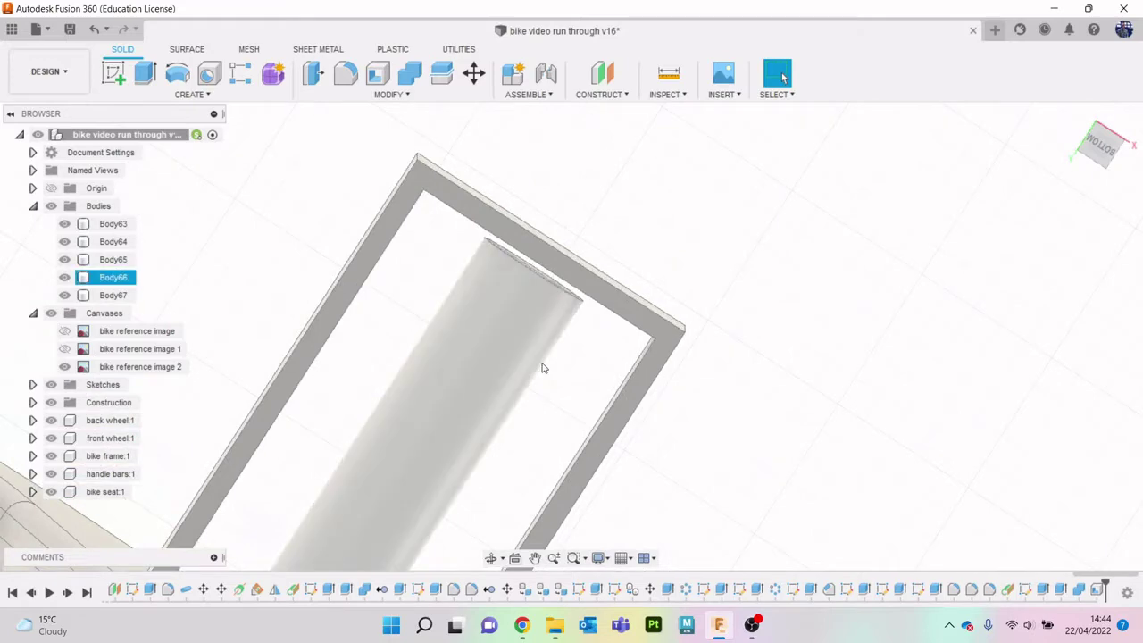
scroll(549, 313, "down", 5)
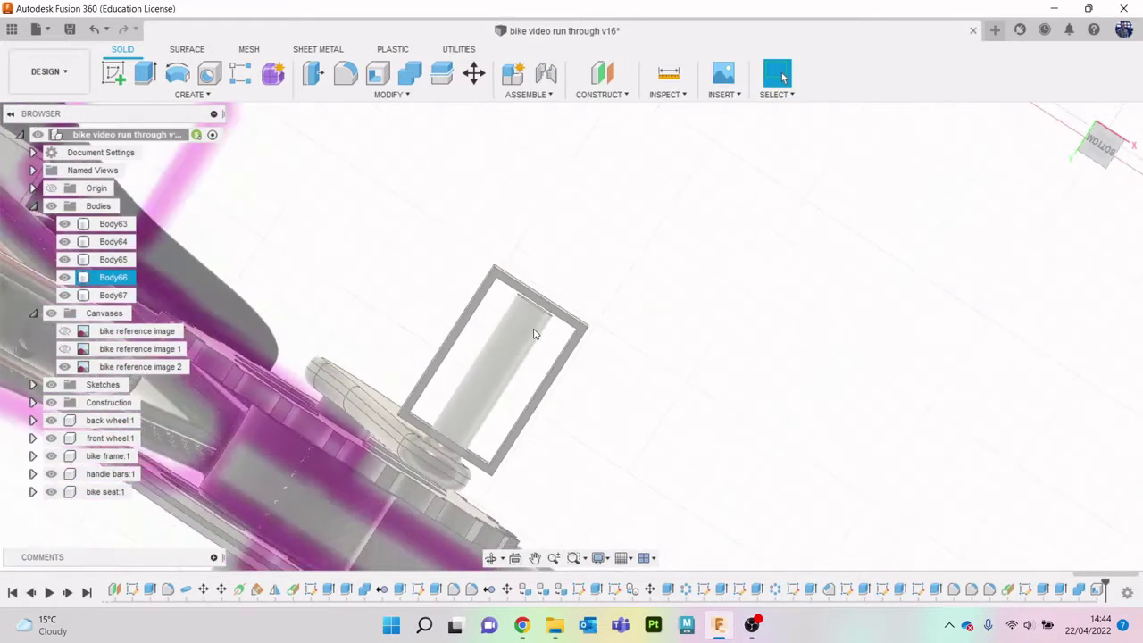
mouse_move(1100, 150)
left_mouse_down()
mouse_move(1089, 148)
mouse_move(1109, 143)
left_mouse_up()
scroll(732, 222, "down", 5)
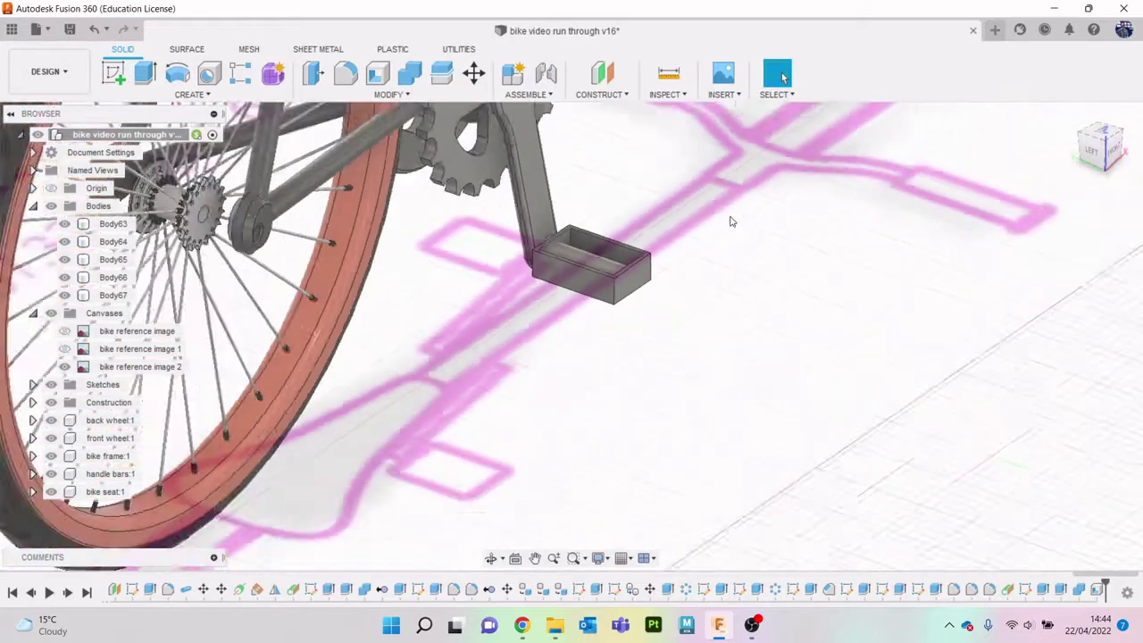
middle_click_drag(762, 231, 819, 364)
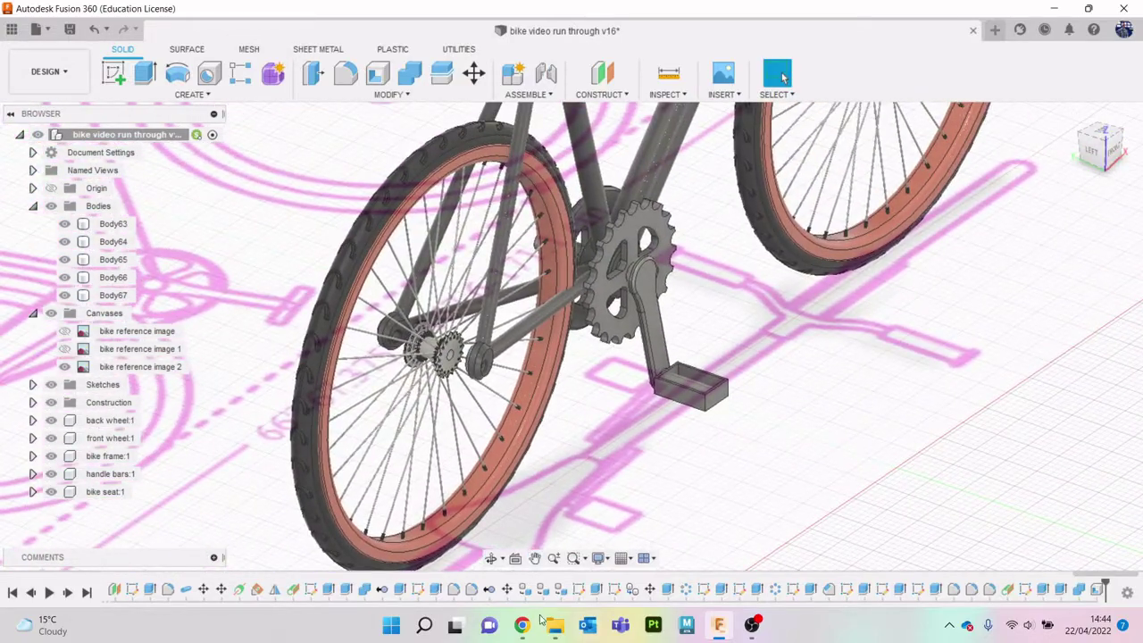
Step: Switch to Chrome and search Google Images for "bike pedal images"
left_click(523, 627)
left_click(273, 14)
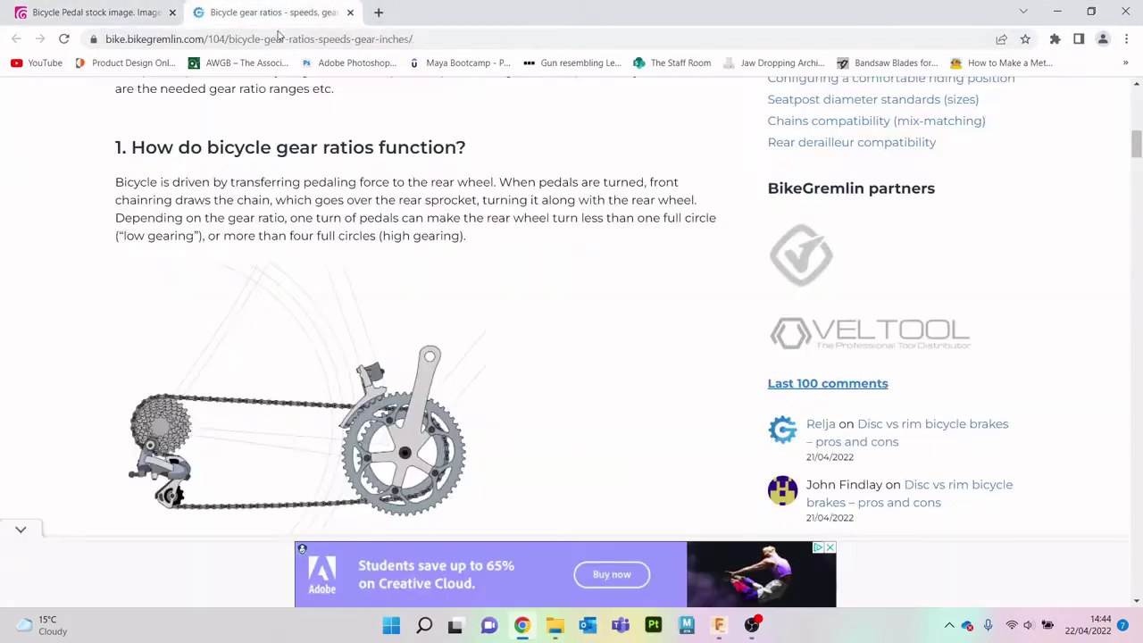
left_click(282, 42)
type("bike pedal and gear reference images")
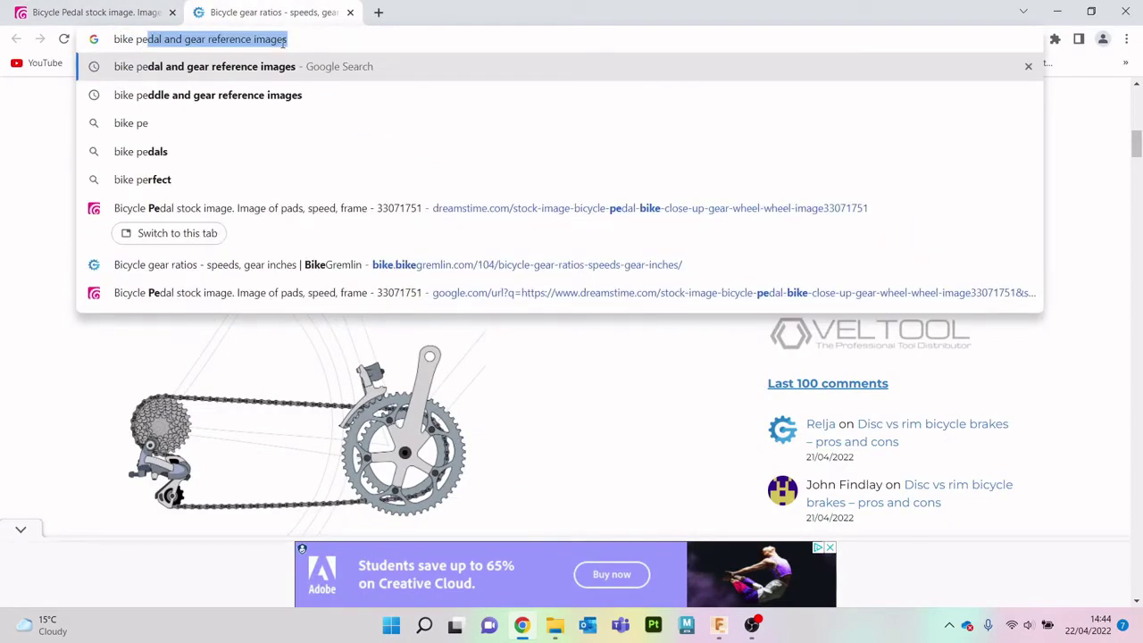
key("Right")
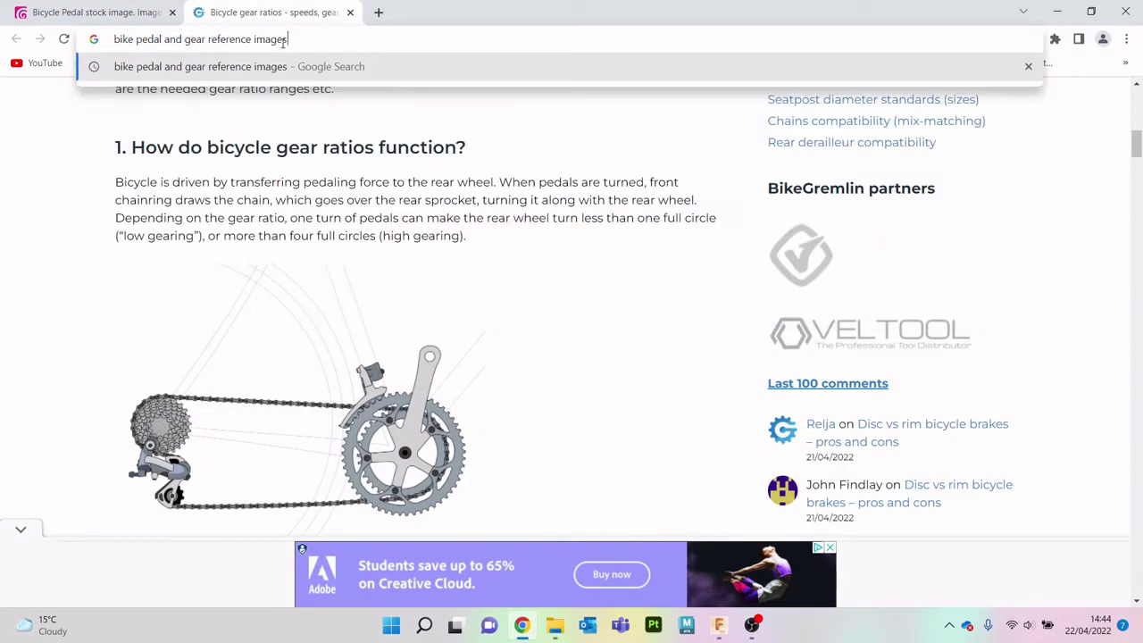
key("BackSpace")
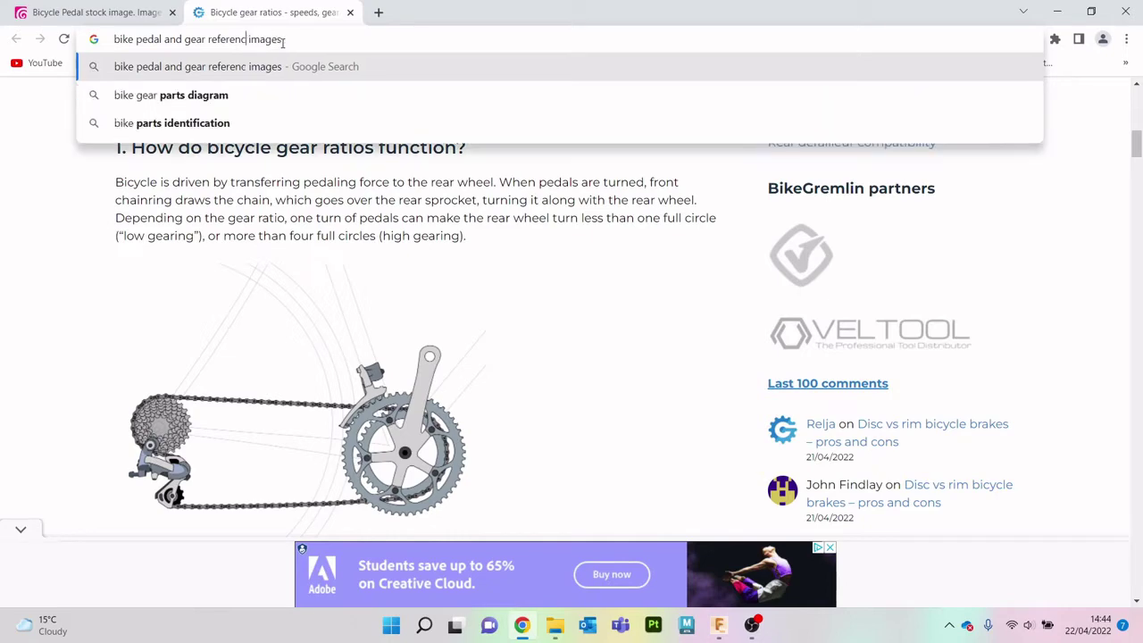
key("BackSpace")
key("BackSpace")
key("BackSpace")
key("BackSpace")
key("BackSpace")
key("BackSpace")
key("BackSpace")
key("BackSpace")
key("BackSpace")
key("BackSpace")
key("BackSpace")
key("BackSpace")
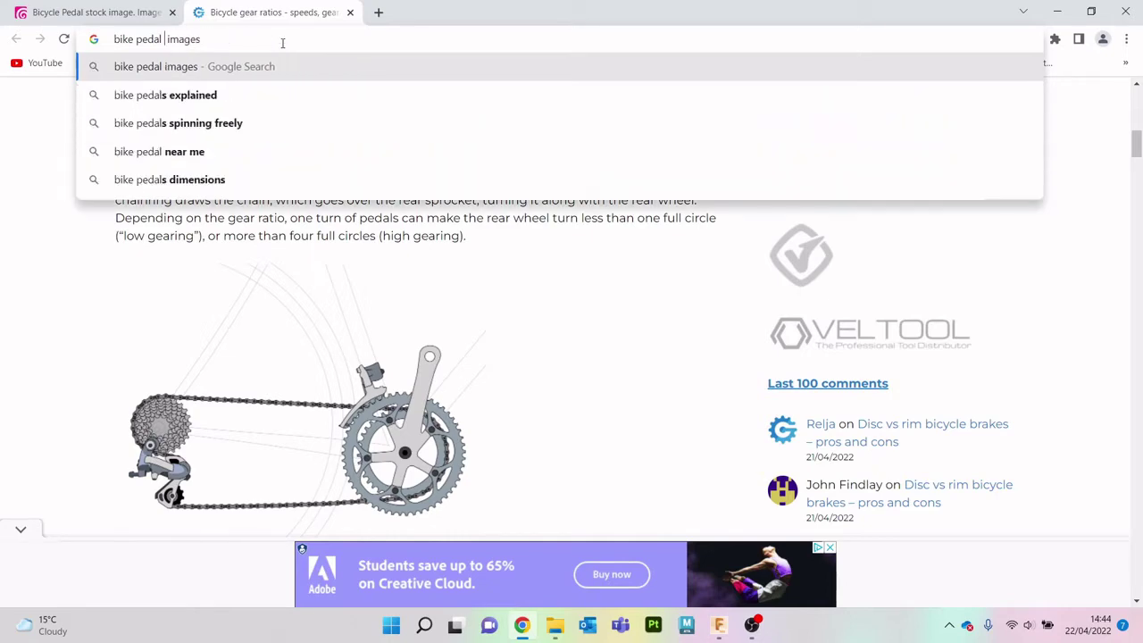
key("Return")
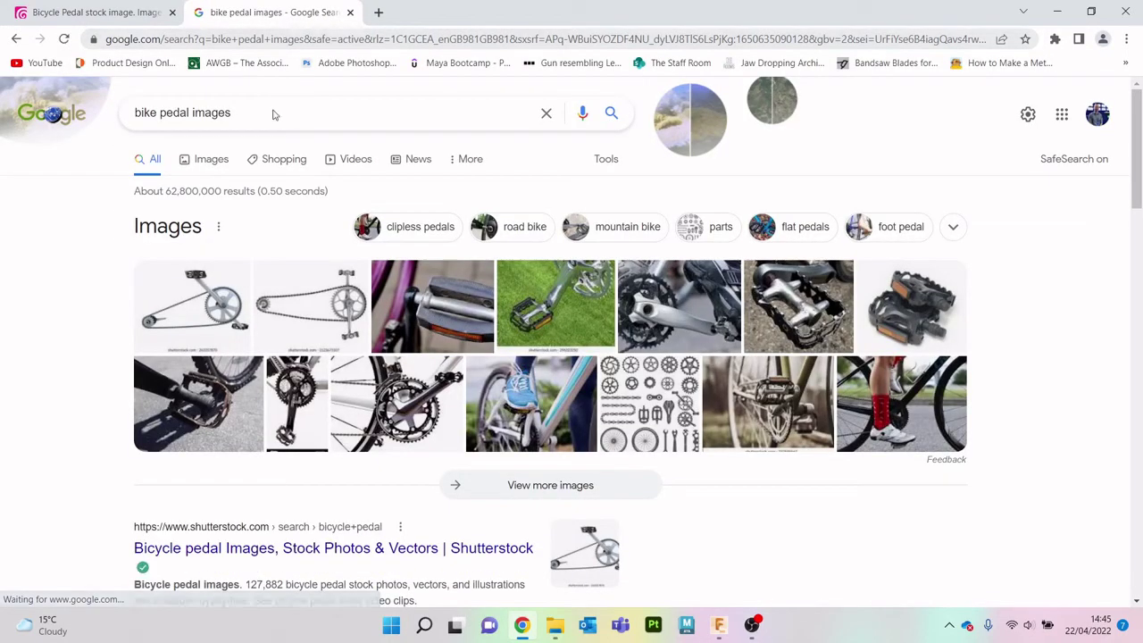
left_click(204, 159)
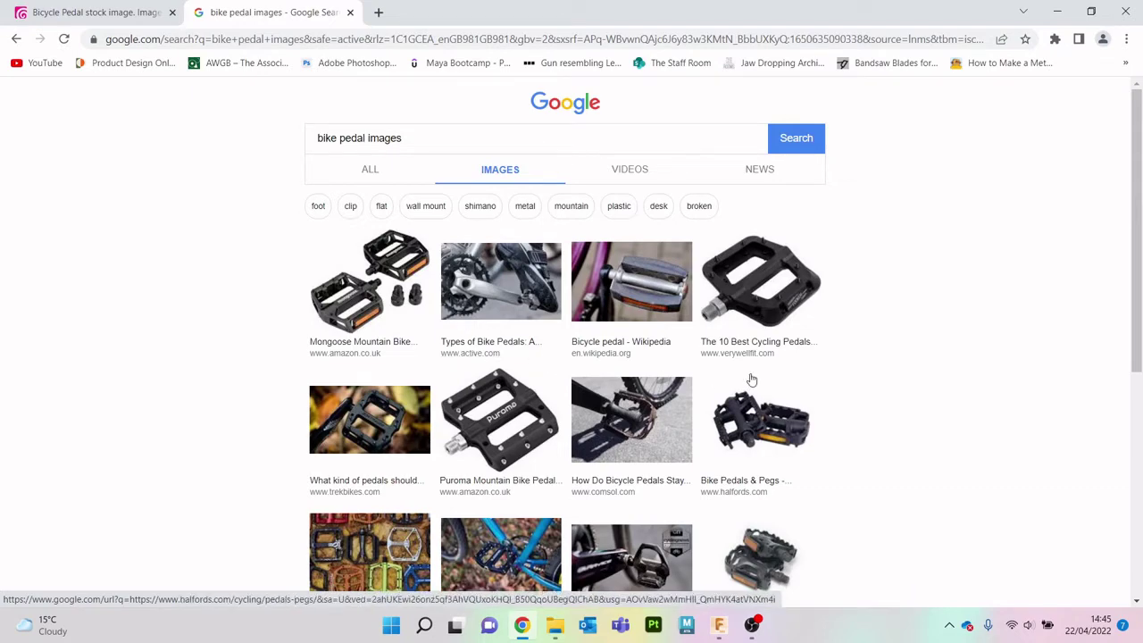
Step: Browse the pedal image results, compare them with the bicycle pedal stock photo, and return to Fusion 360
scroll(775, 554, "down", 5)
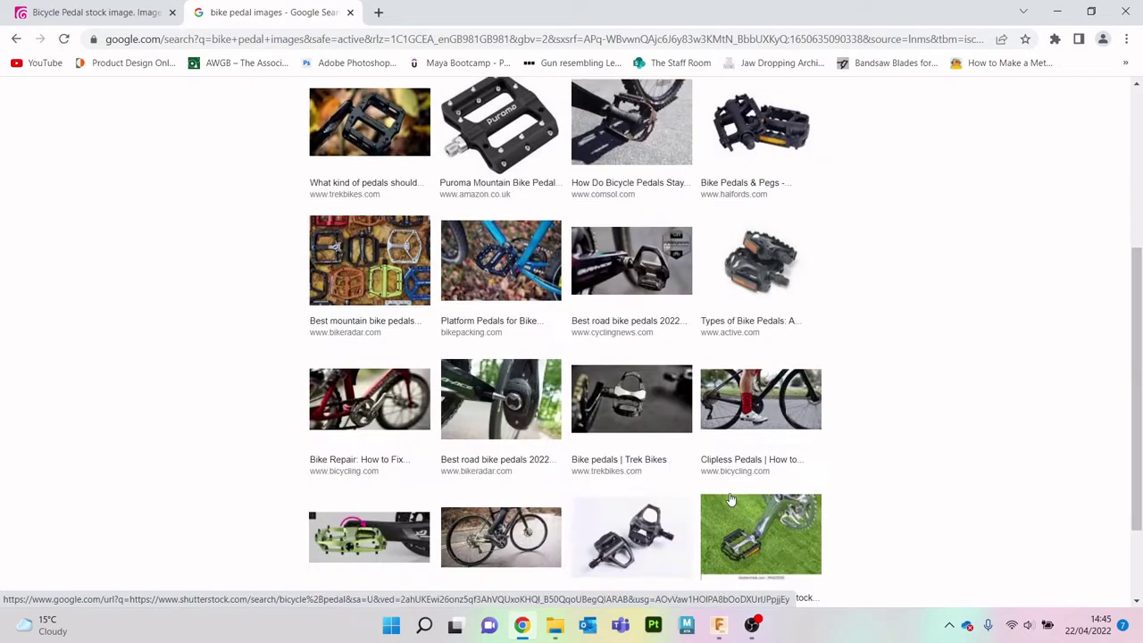
scroll(726, 474, "up", 5)
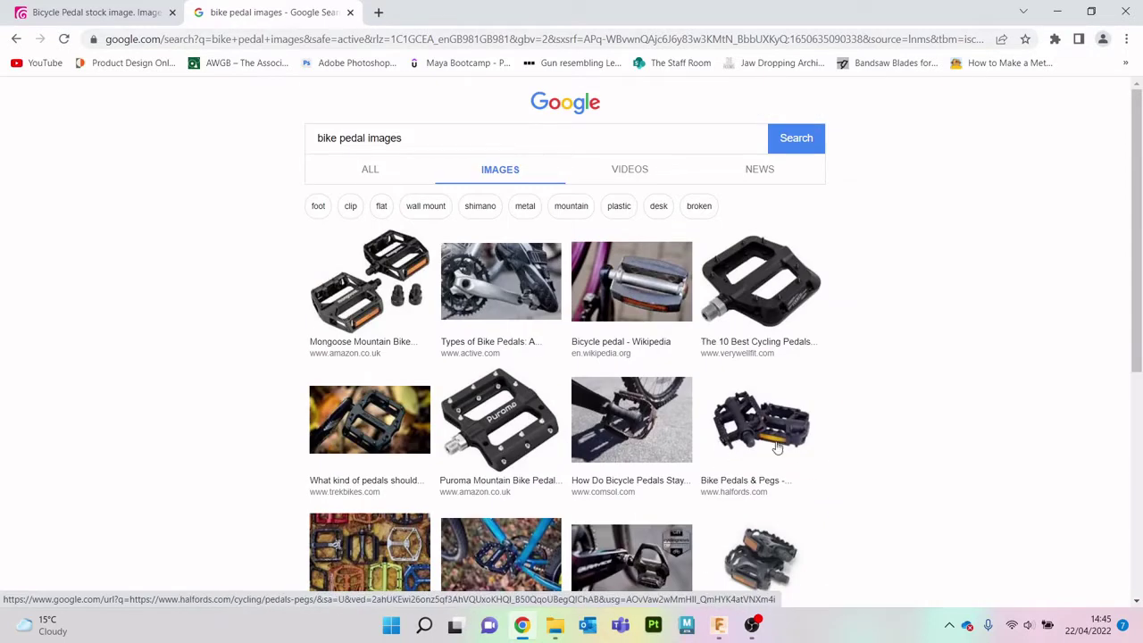
left_click(81, 11)
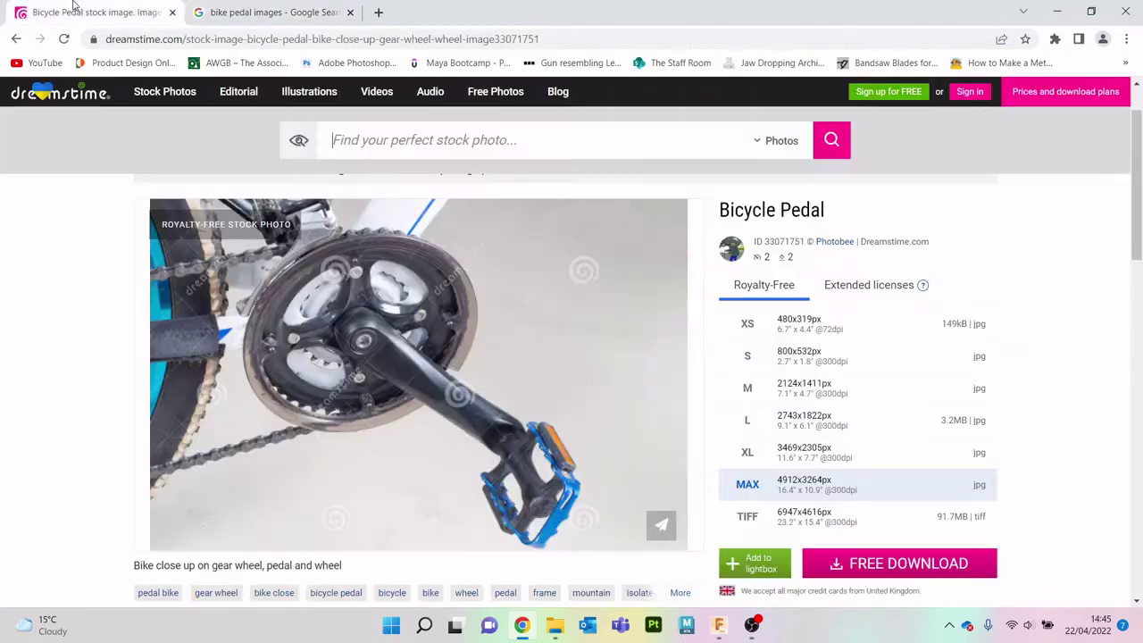
left_click(1057, 12)
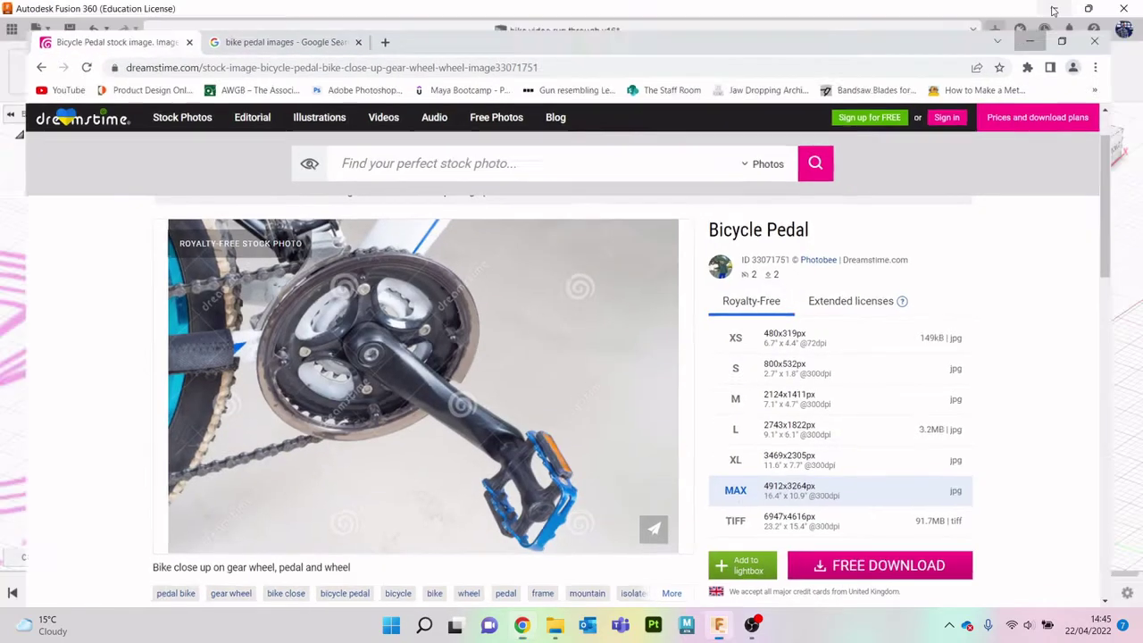
Step: Sketch a circle about 0.64 mm in diameter on the pedal's long side face, centred on the midpoint of its upper edge
scroll(692, 365, "up", 5)
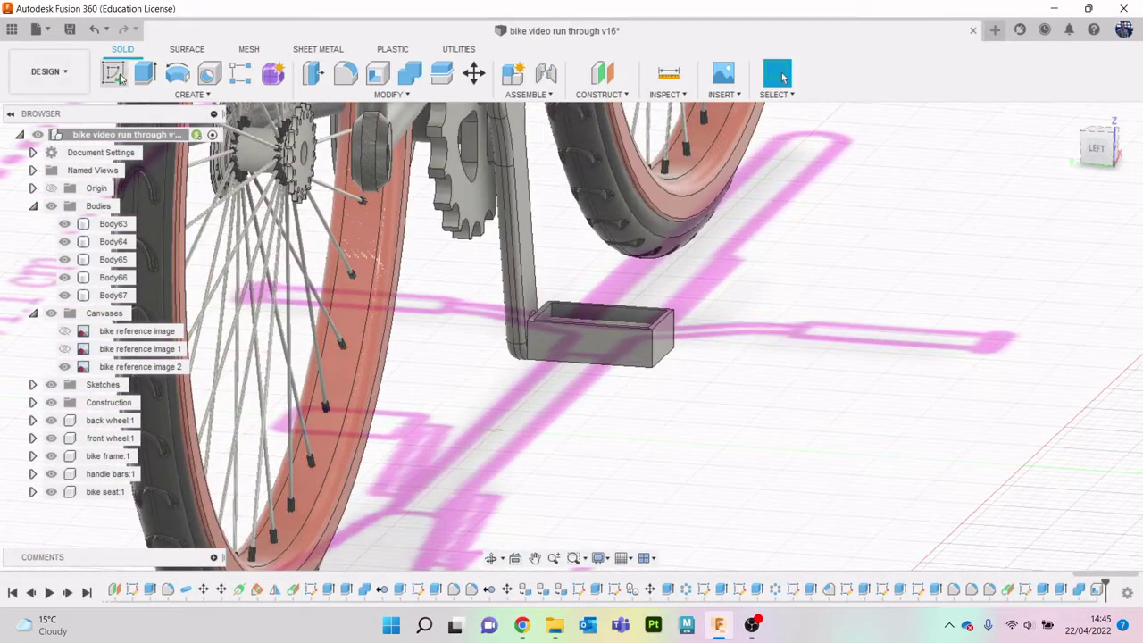
left_click(113, 74)
left_click(584, 347)
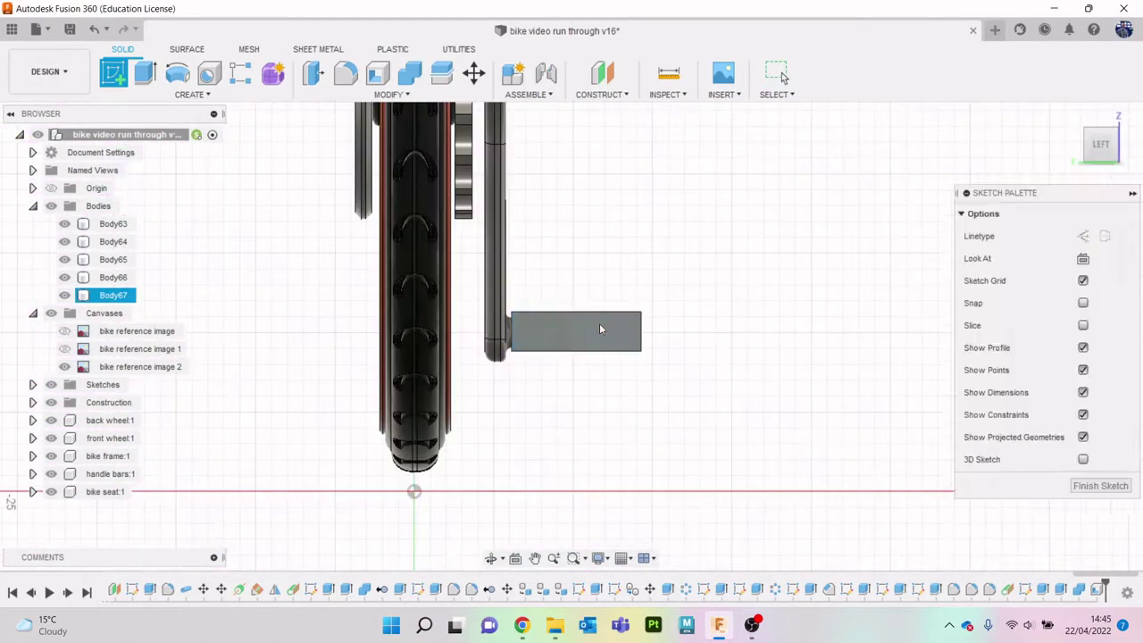
scroll(599, 326, "up", 5)
key("c")
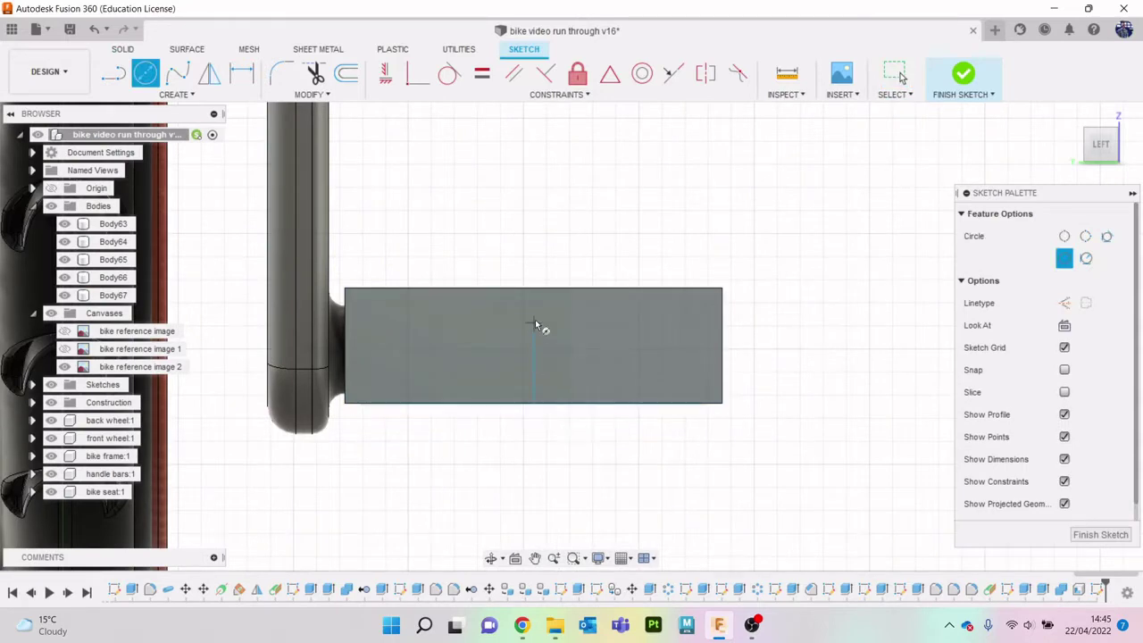
left_click(533, 285)
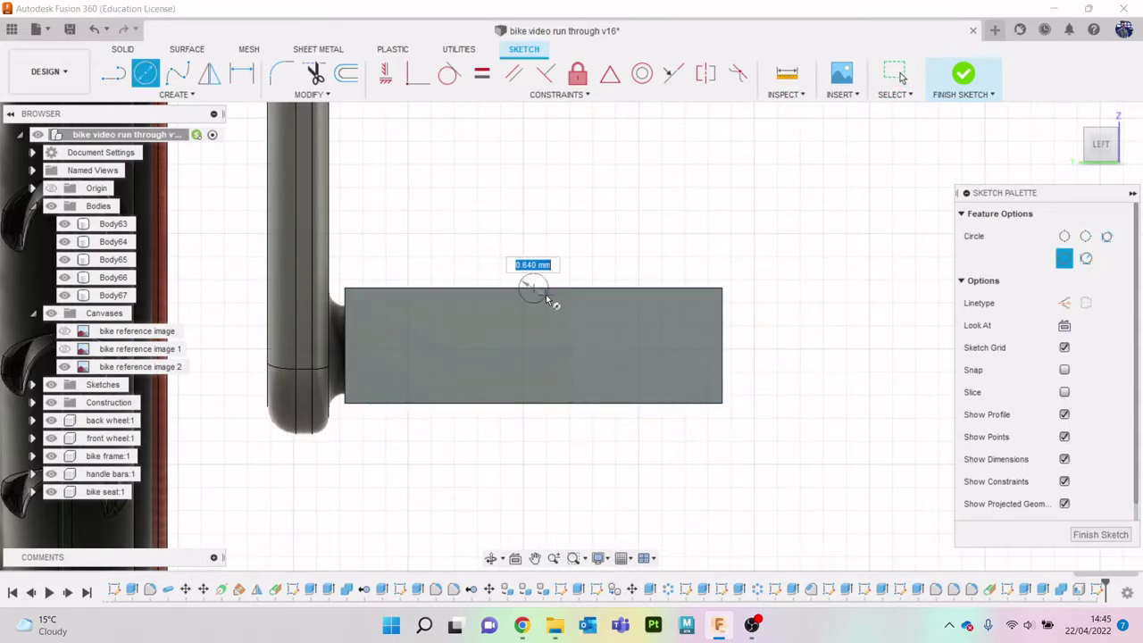
left_click(546, 299)
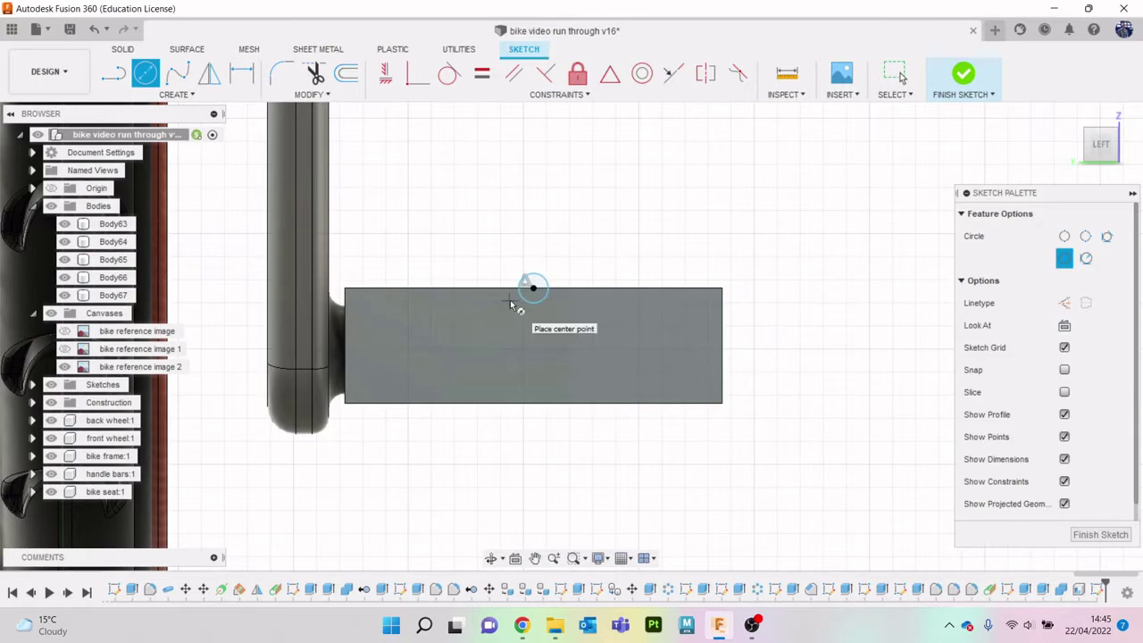
Step: Extrude the whole circle -6.559 mm as a cut through both long walls of the pedal frame
key("e")
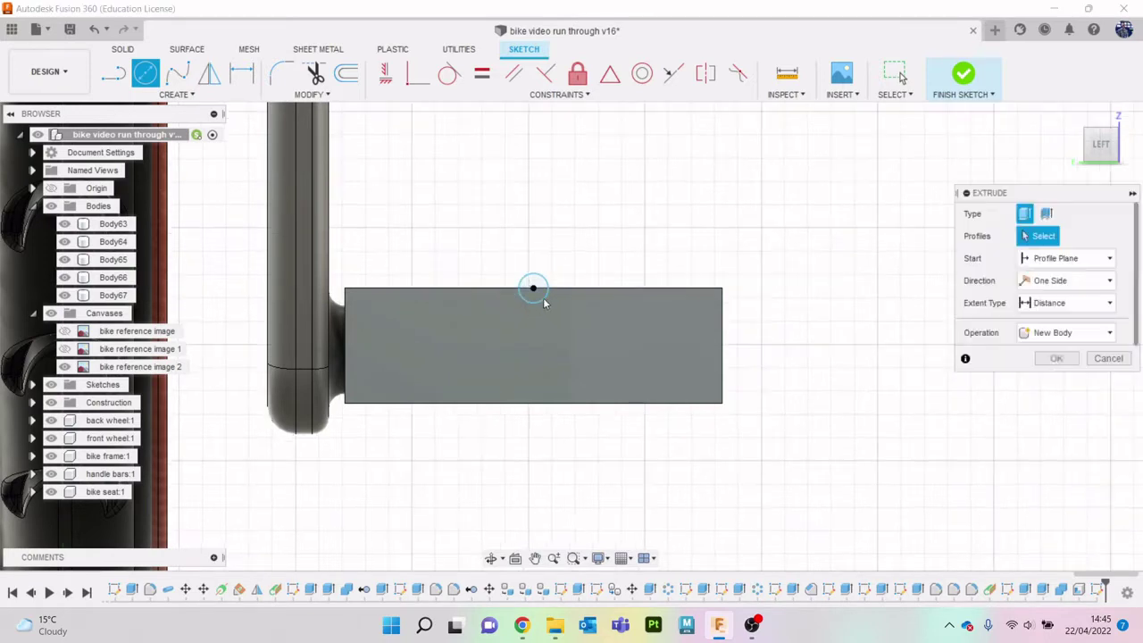
left_click(536, 289)
left_click(1128, 120)
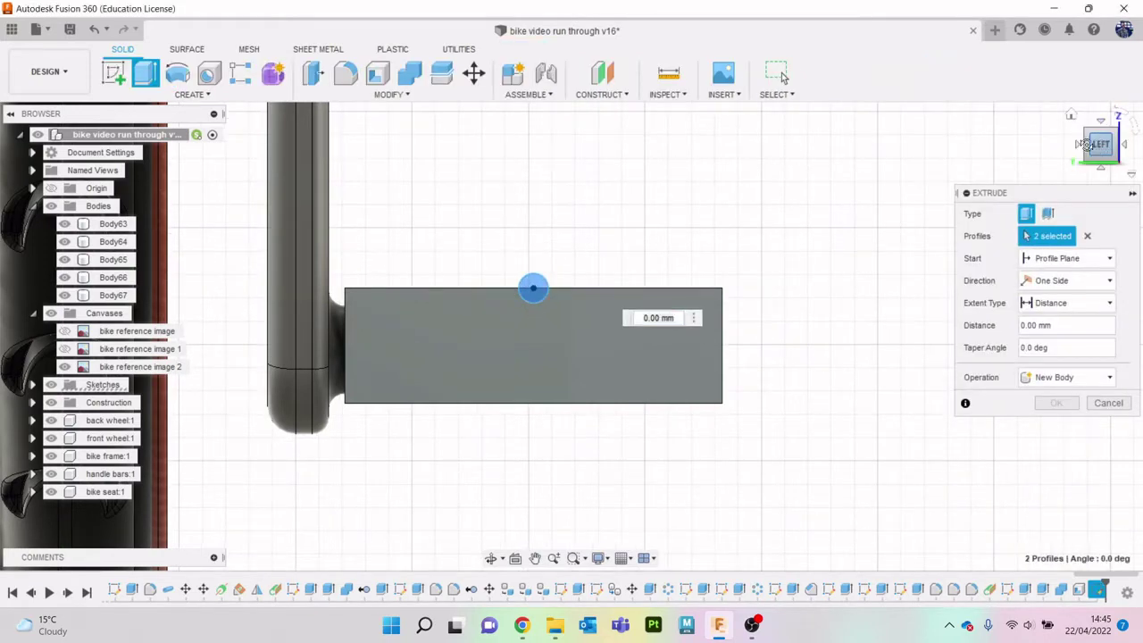
left_click_drag(544, 273, 837, 270)
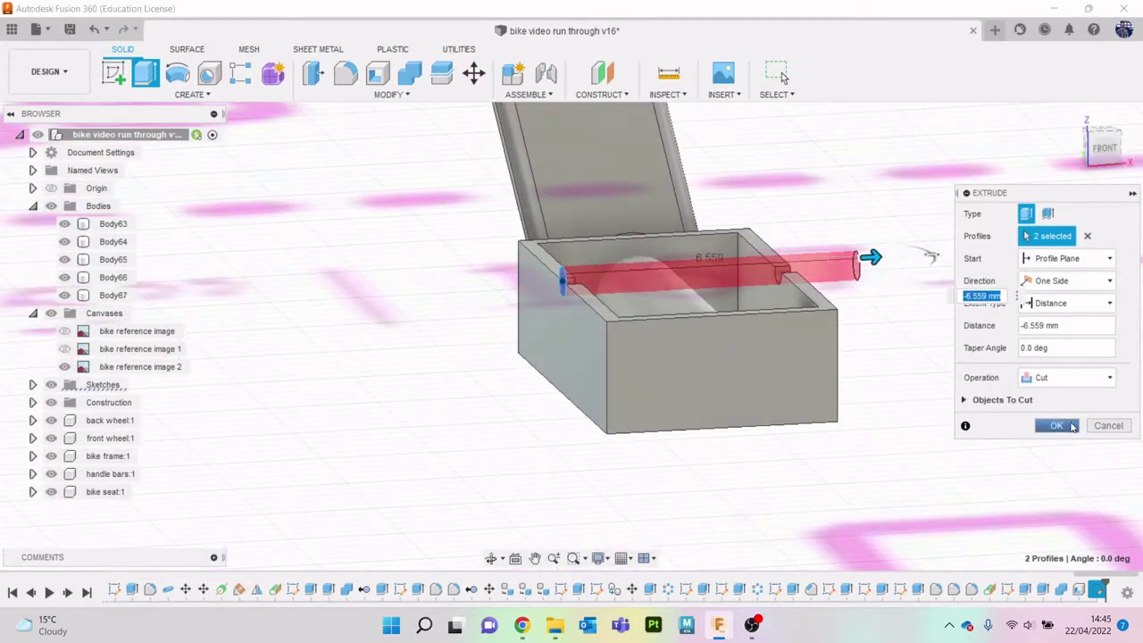
left_click(1056, 425)
Step: Set up a rectangular pattern of the notch cut feature, directed along the pedal frame's long lower edge
left_click_drag(1104, 150, 1137, 146)
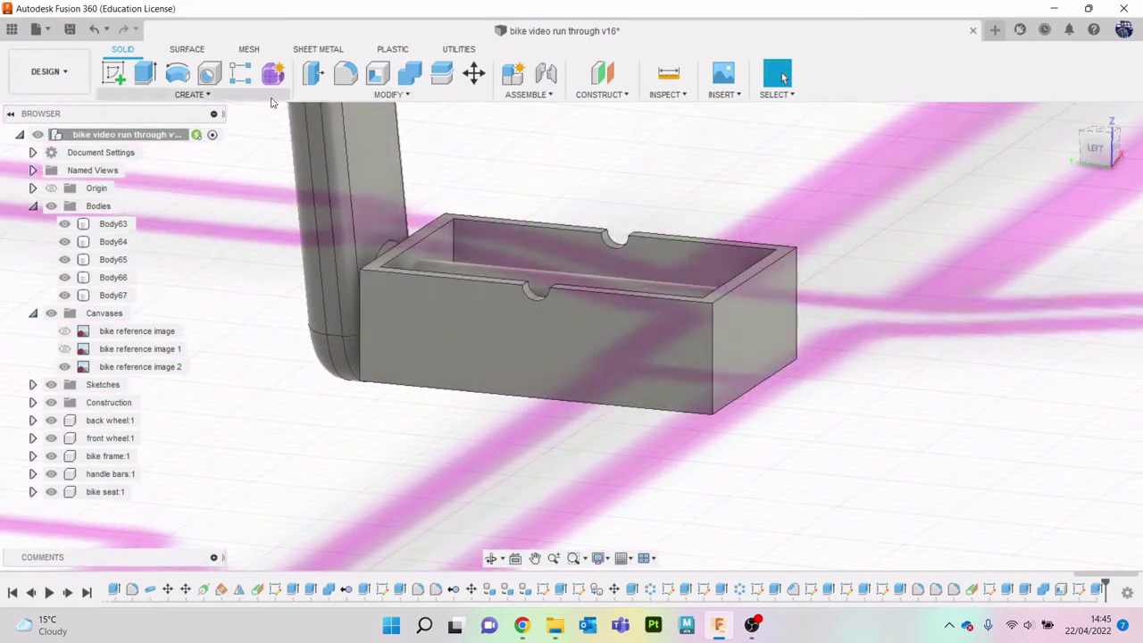
left_click(238, 98)
mouse_move(194, 428)
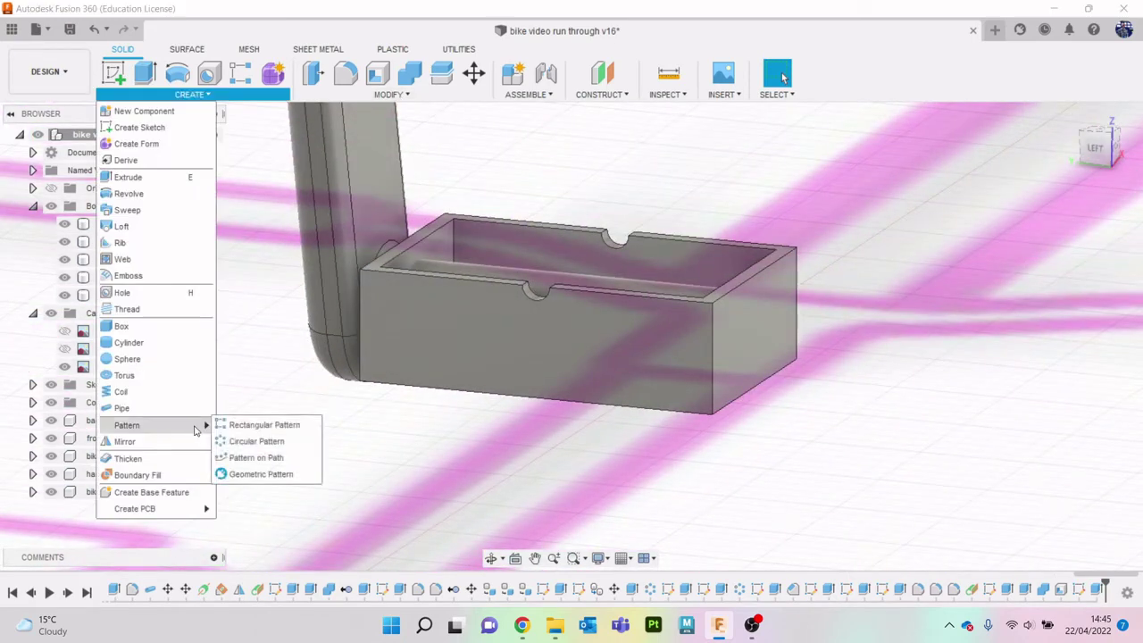
left_click(256, 427)
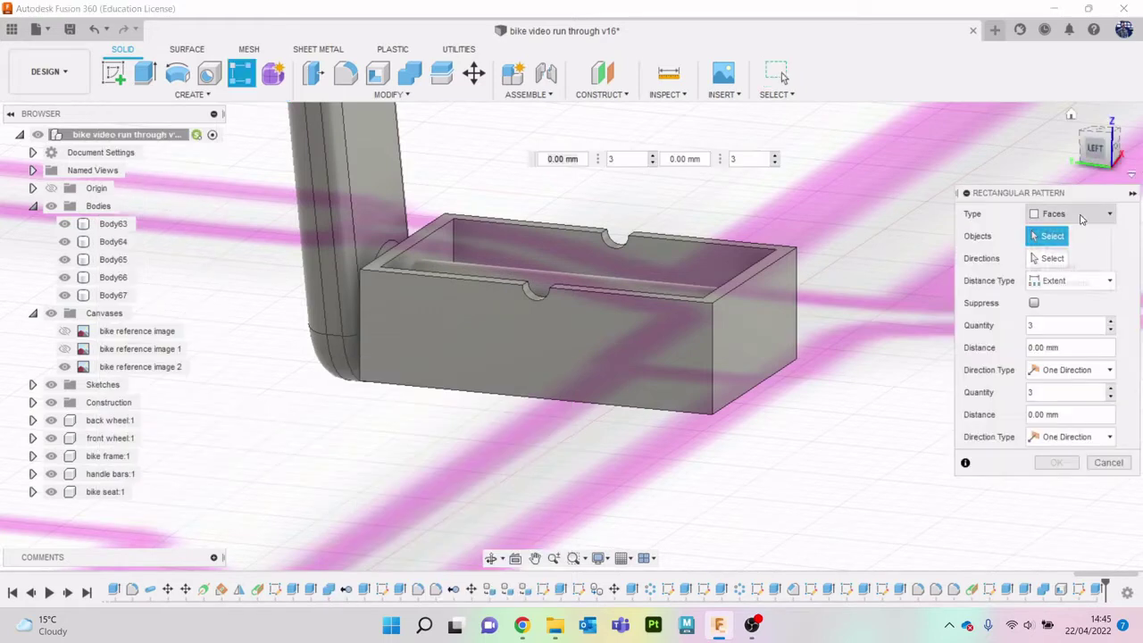
left_click(1085, 213)
left_click(1082, 262)
left_click(1097, 589)
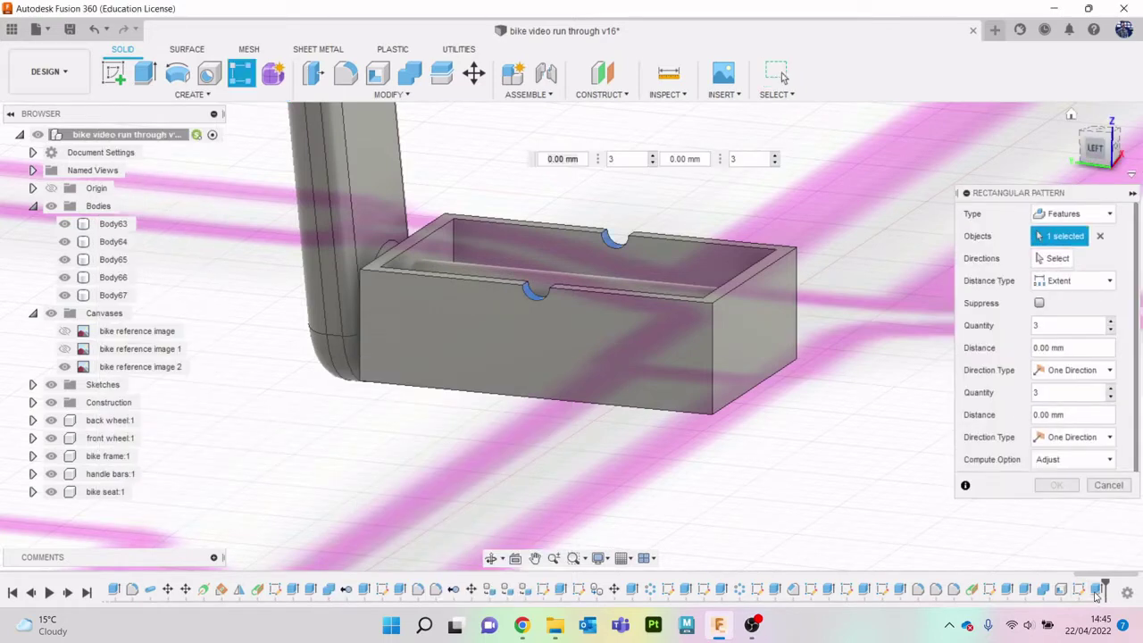
left_click(1058, 258)
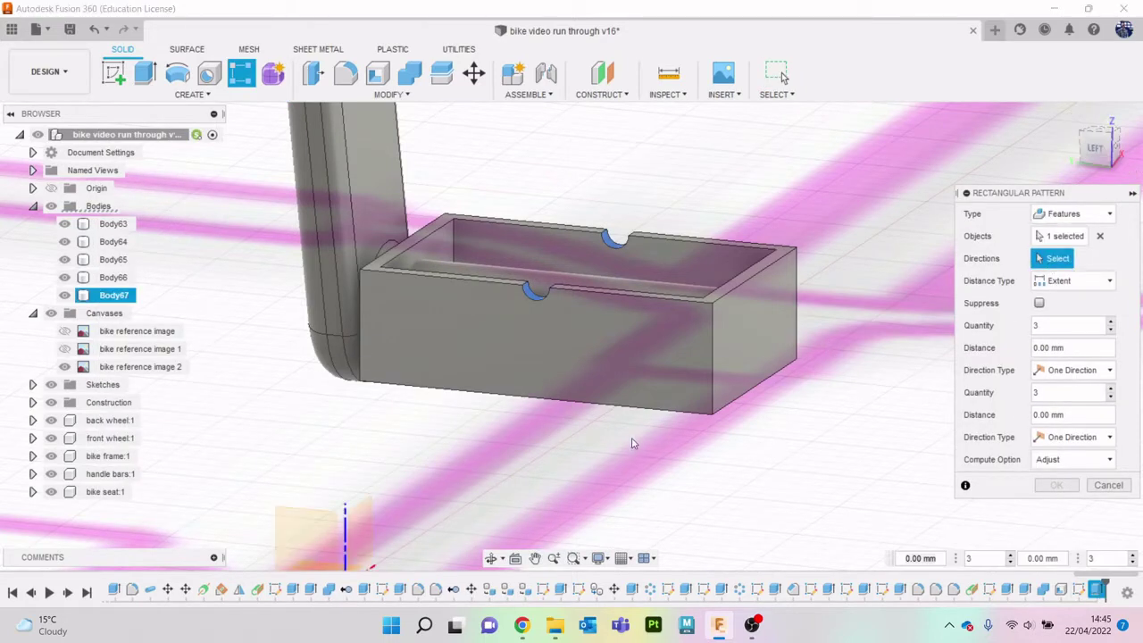
left_click(664, 402)
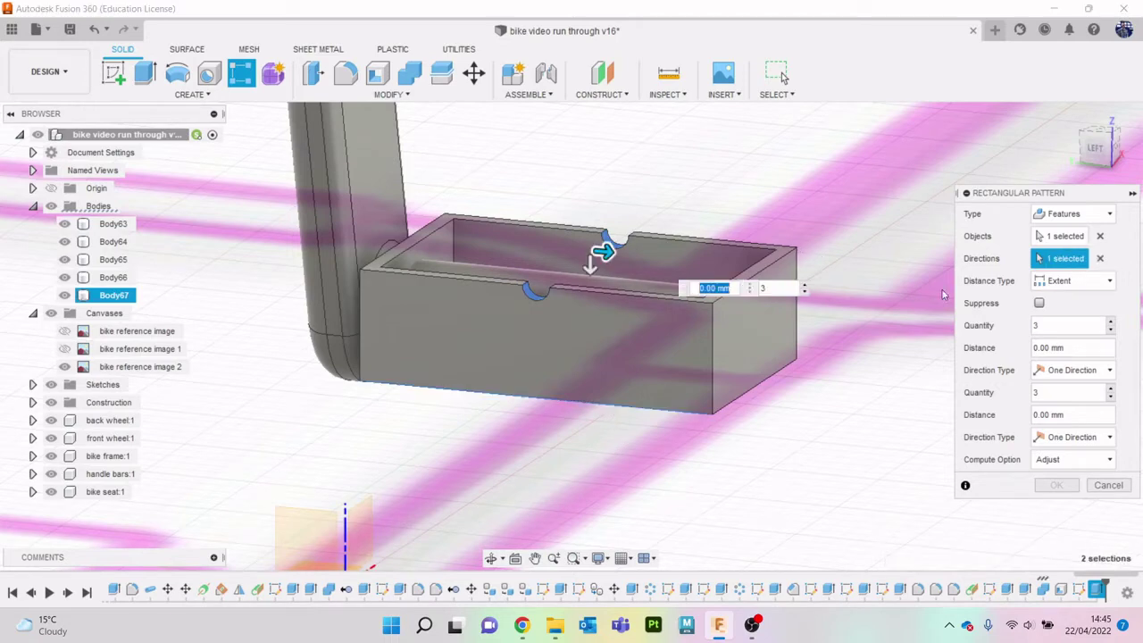
Step: Make the notch pattern symmetric with a quantity of 7 and an extent distance of 3.051 mm, and create it
left_click(1085, 370)
left_click(1068, 406)
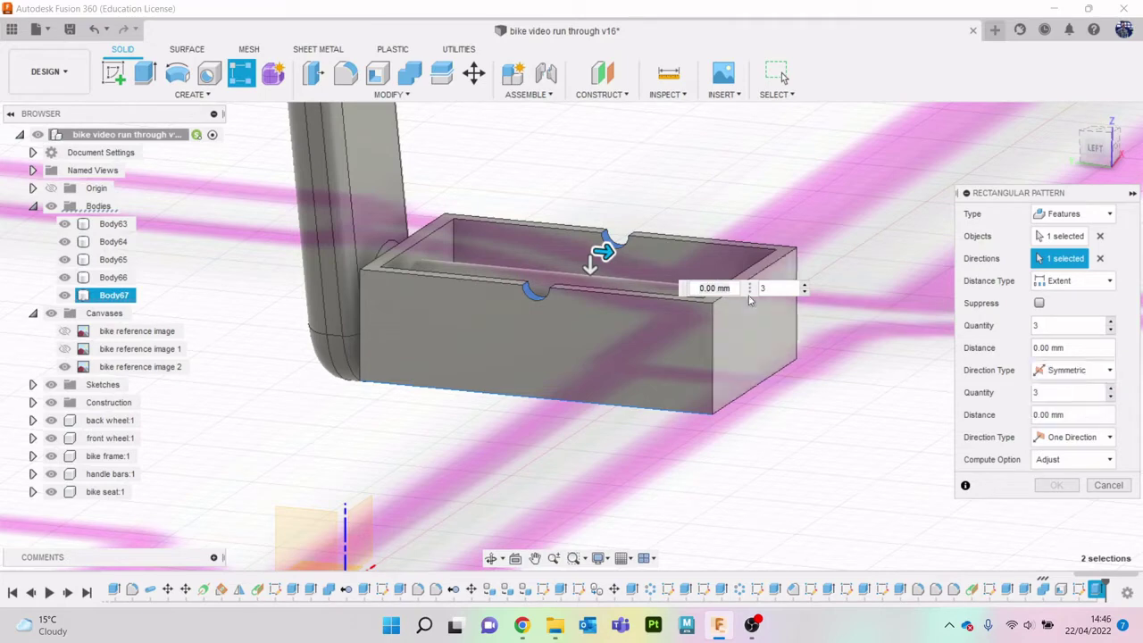
left_click_drag(621, 257, 838, 321)
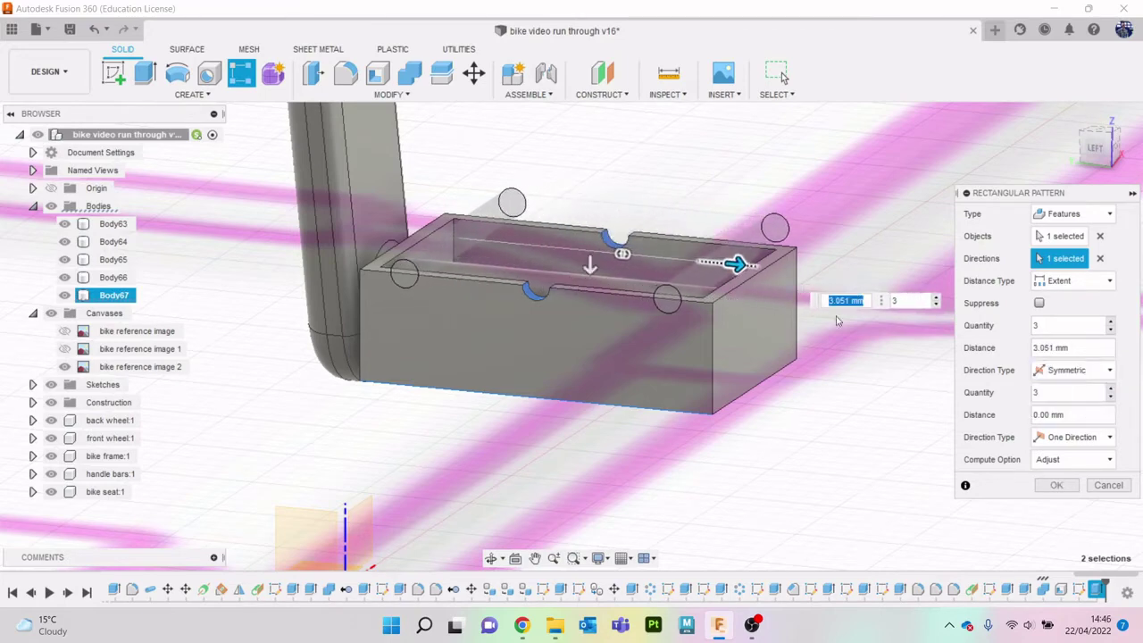
left_click(937, 299)
left_click(937, 299)
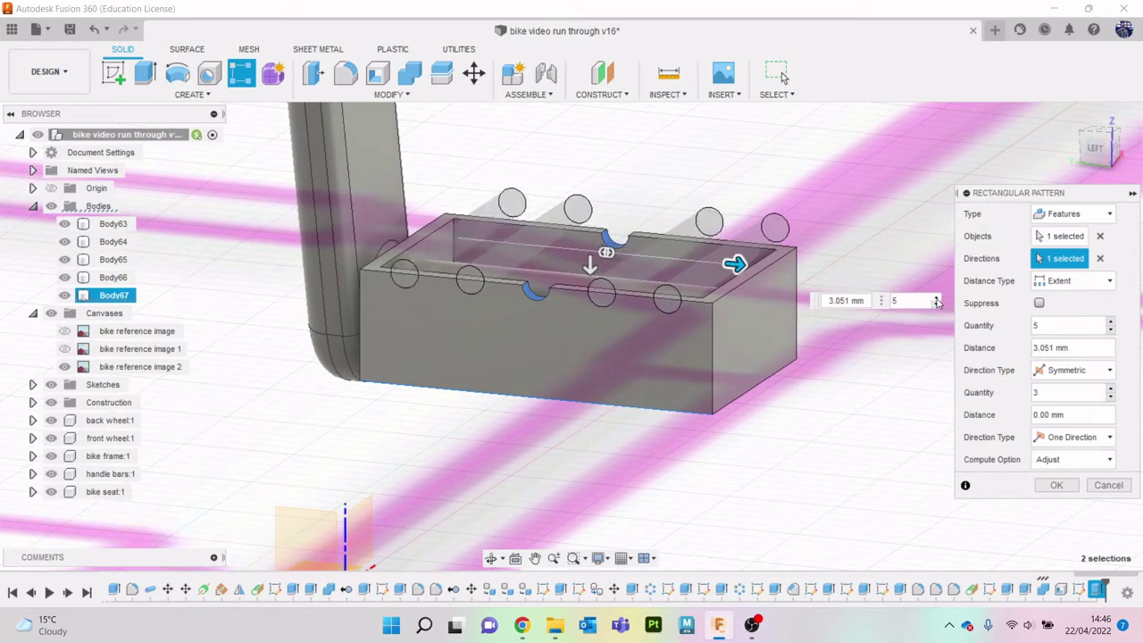
left_click(937, 299)
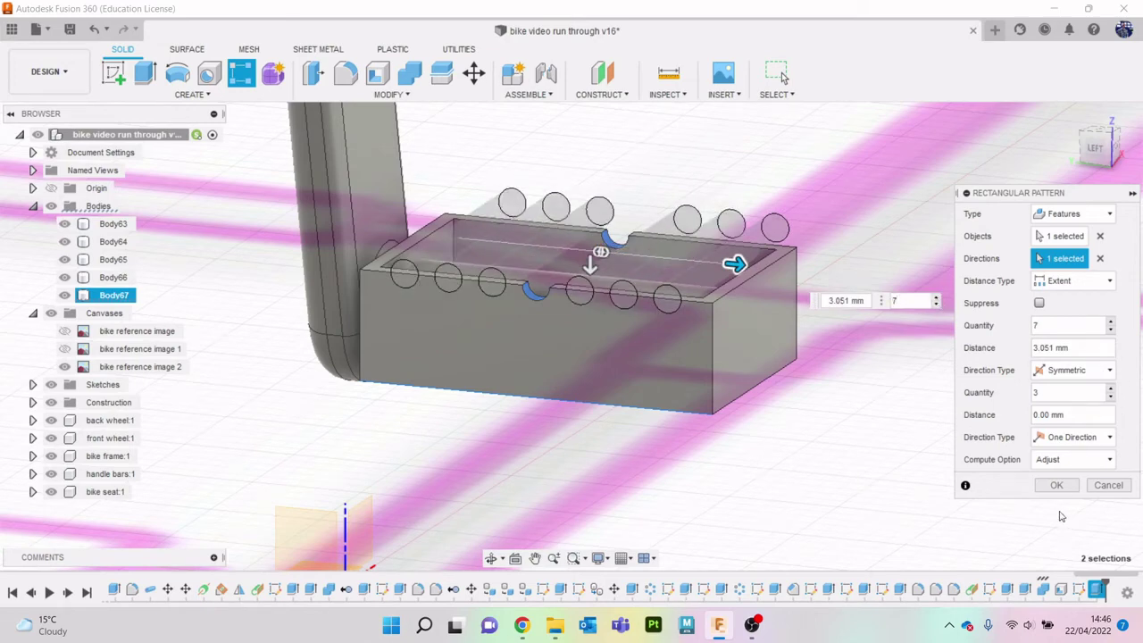
left_click(1052, 485)
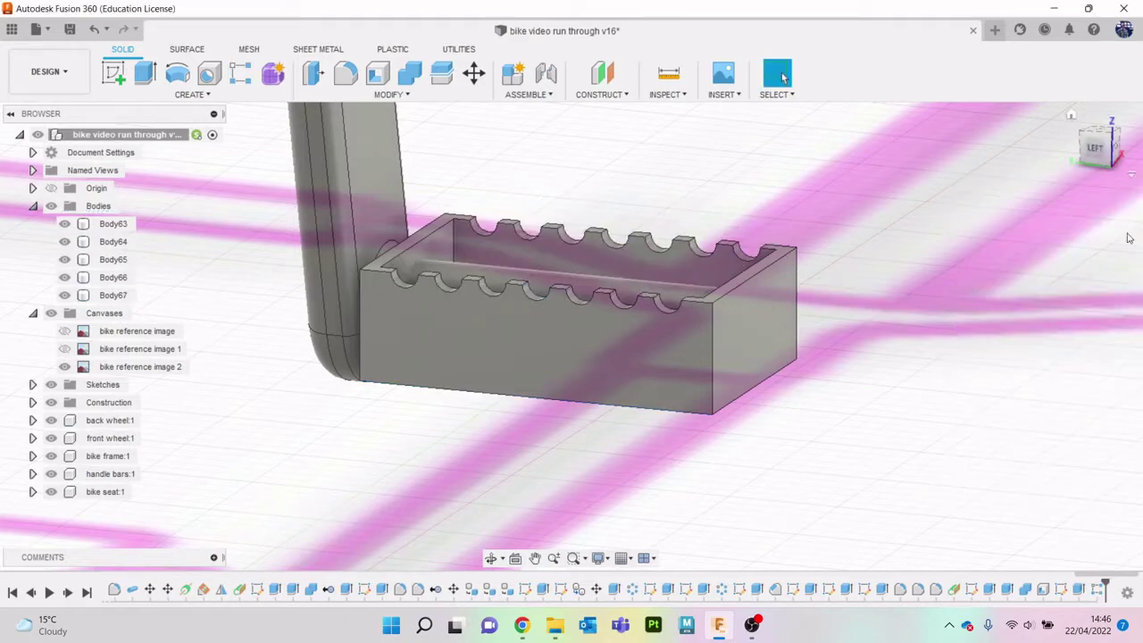
Step: Construct a midplane between the upper and lower rim faces of the pedal frame
mouse_move(1100, 206)
middle_mouse_down("shift")
mouse_move(1072, 143)
mouse_move(1094, 233)
mouse_move(1054, 214)
mouse_move(1000, 250)
mouse_move(933, 228)
mouse_move(920, 201)
middle_mouse_up("shift")
left_click(604, 95)
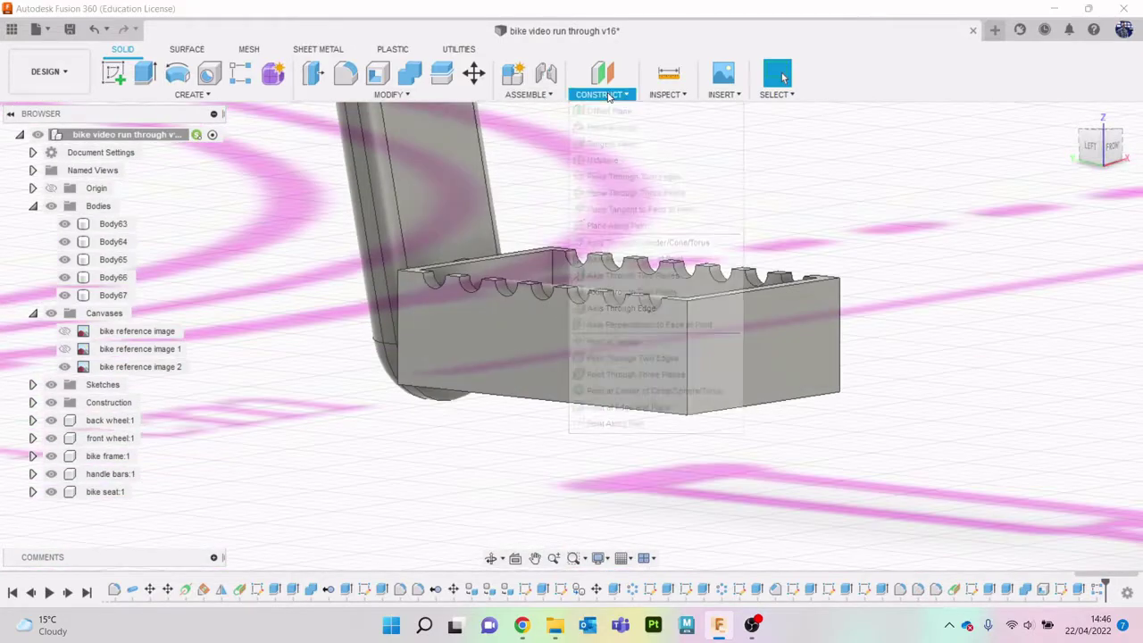
left_click(602, 160)
scroll(706, 350, "up", 5)
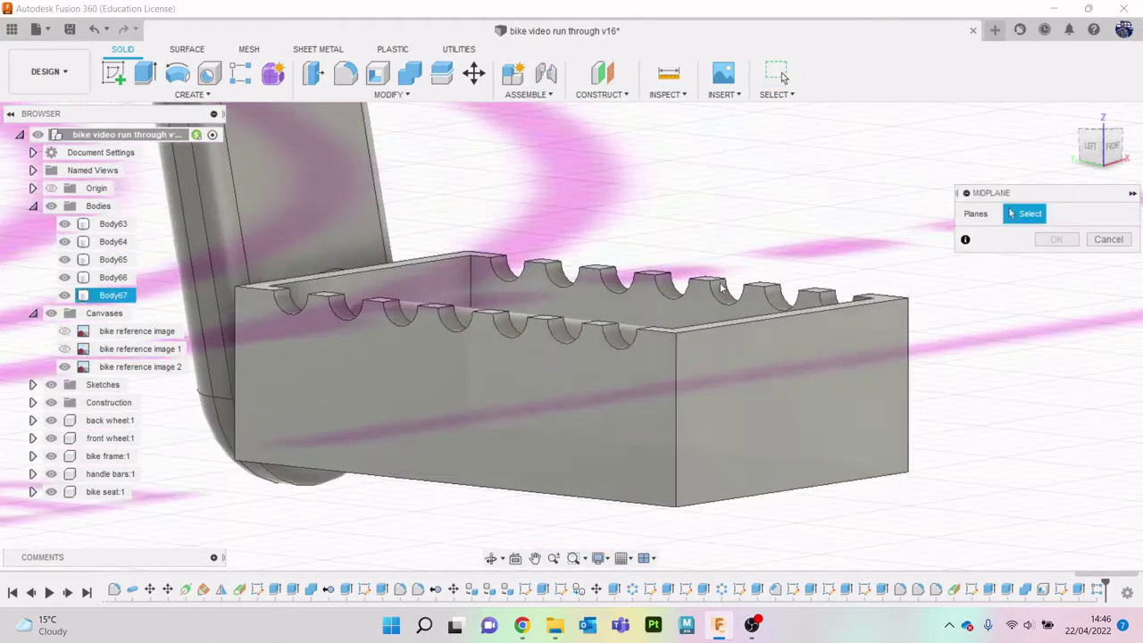
left_click(707, 352)
scroll(735, 370, "down", 5)
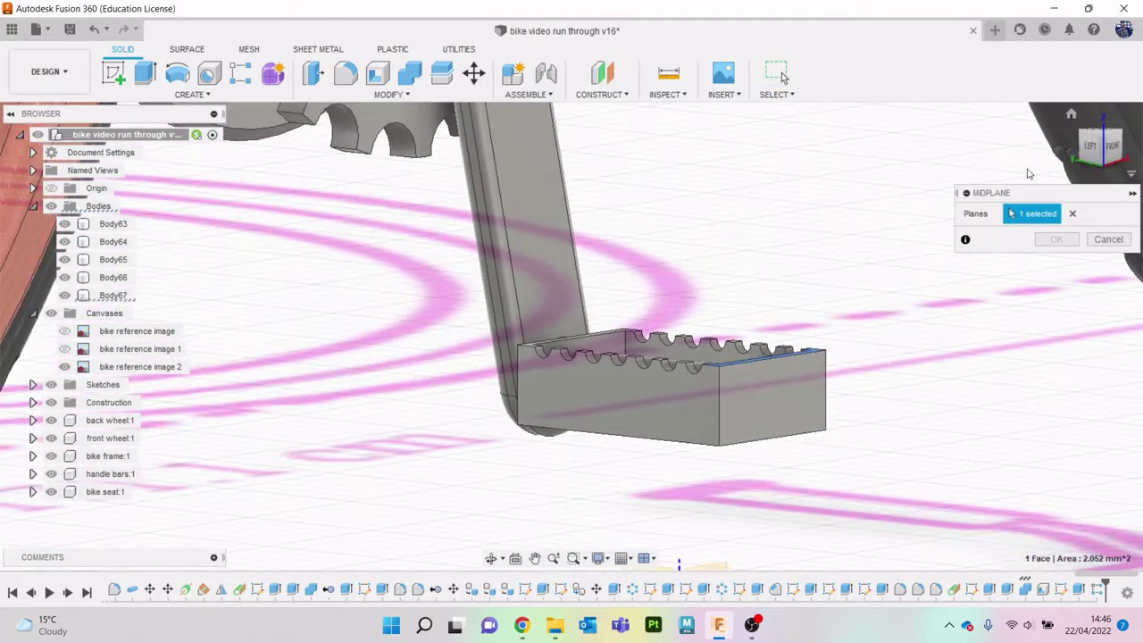
middle_click_drag(625, 402, 739, 435, "shift")
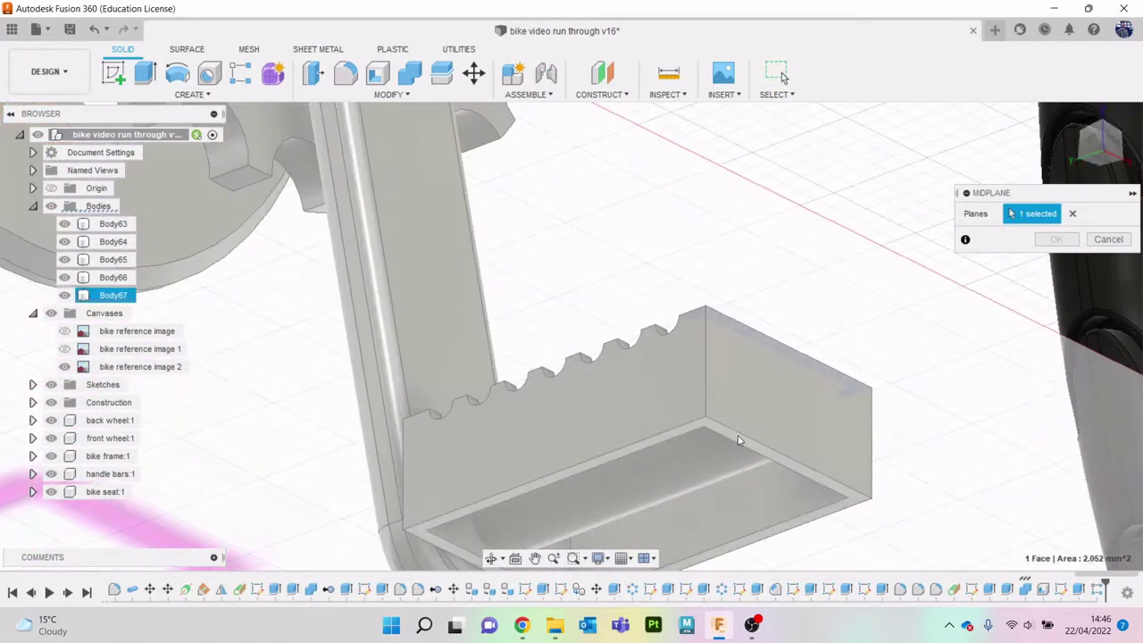
left_click(740, 438)
left_click(1057, 239)
Step: Mirror the notch cut and its rectangular pattern as features about the pedal's horizontal midplane
middle_click_drag(571, 331, 607, 227, "shift")
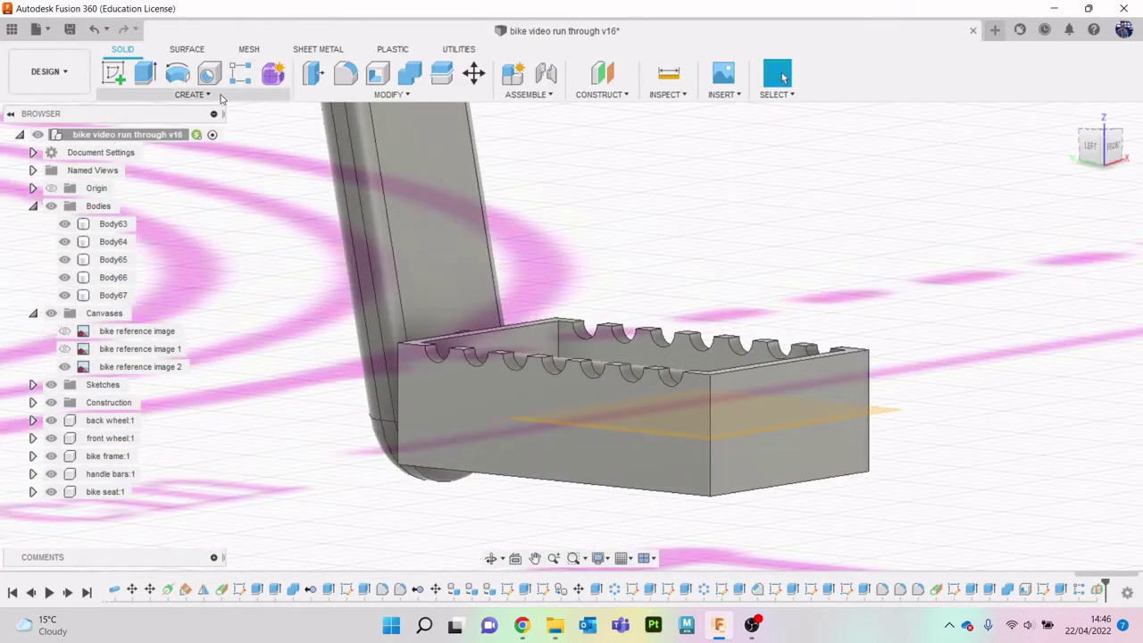
left_click(189, 94)
left_click(179, 441)
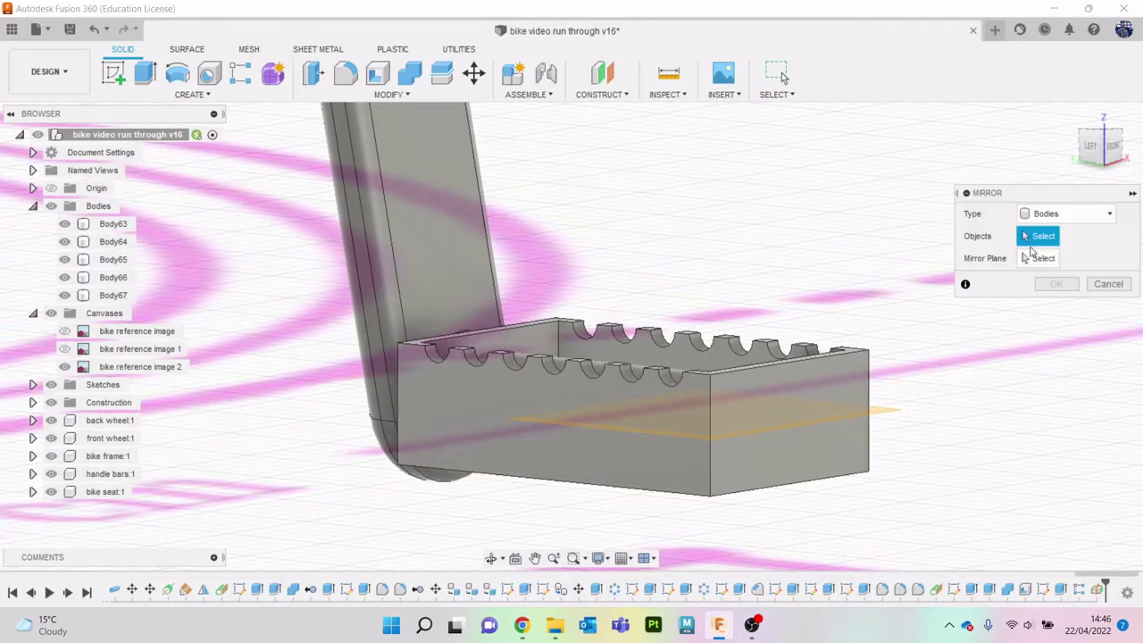
left_click(1067, 213)
left_click(1067, 264)
left_click(1079, 590)
left_click(1061, 590, "ctrl")
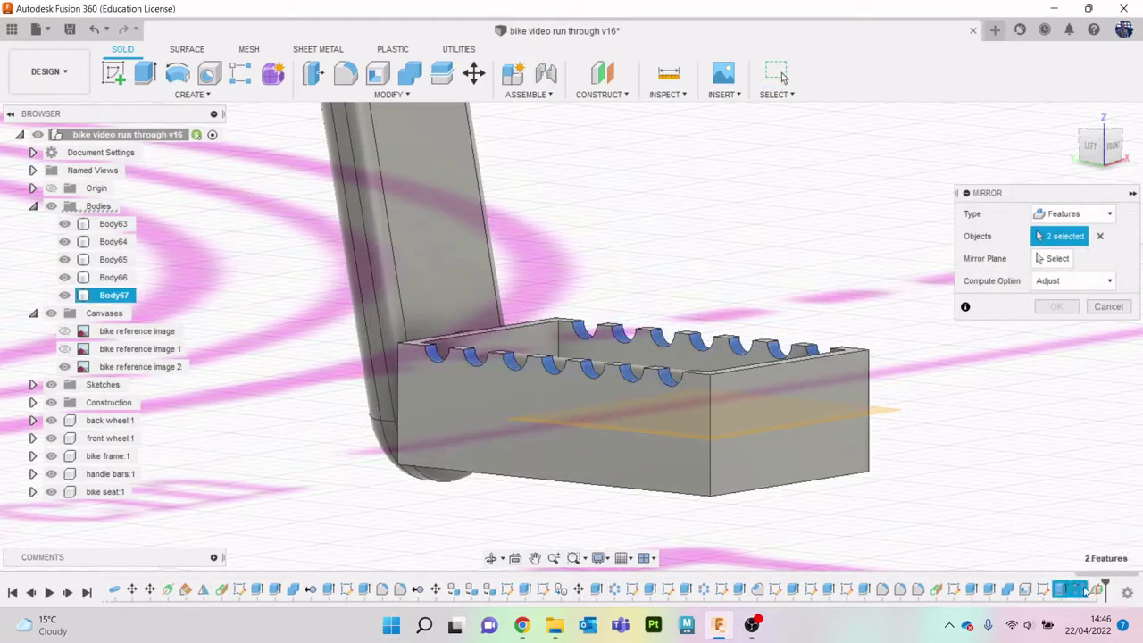
left_click(1059, 258)
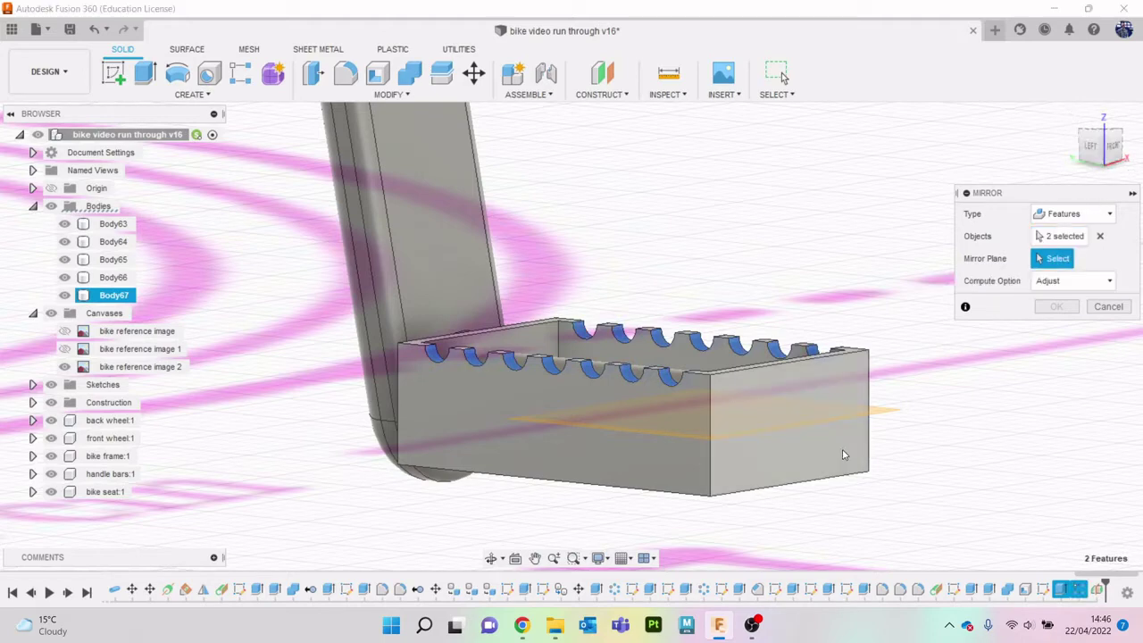
left_click(875, 414)
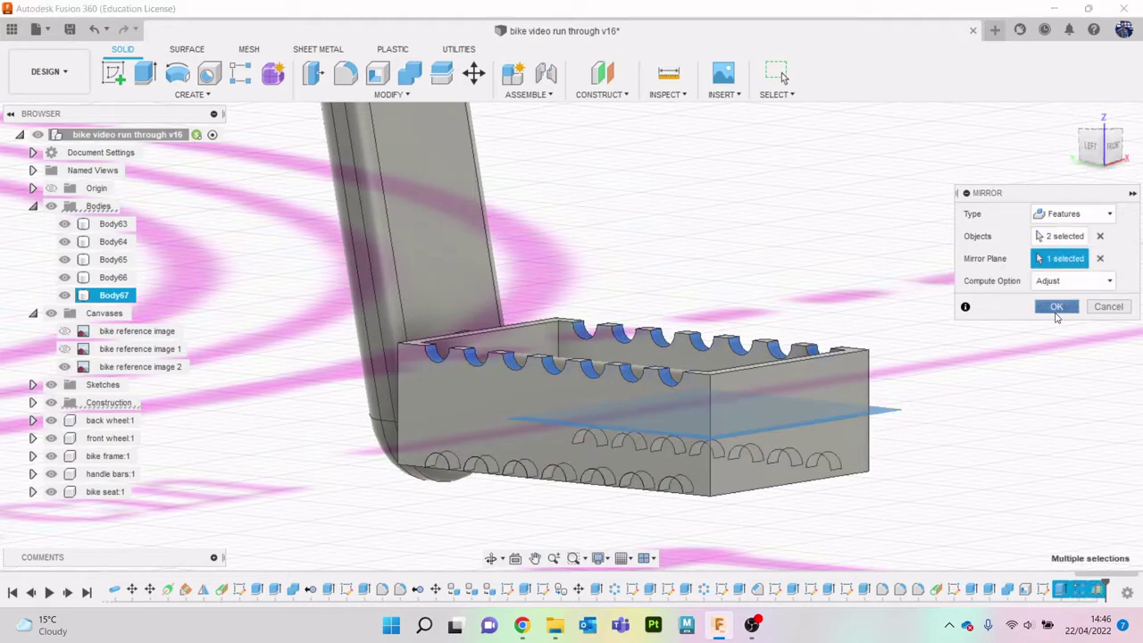
left_click(1057, 307)
Step: Set up a Shell on the pedal frame, selecting the outer and inner faces of the end wall away from the crank arm
middle_click_drag(570, 326, 493, 369, "shift")
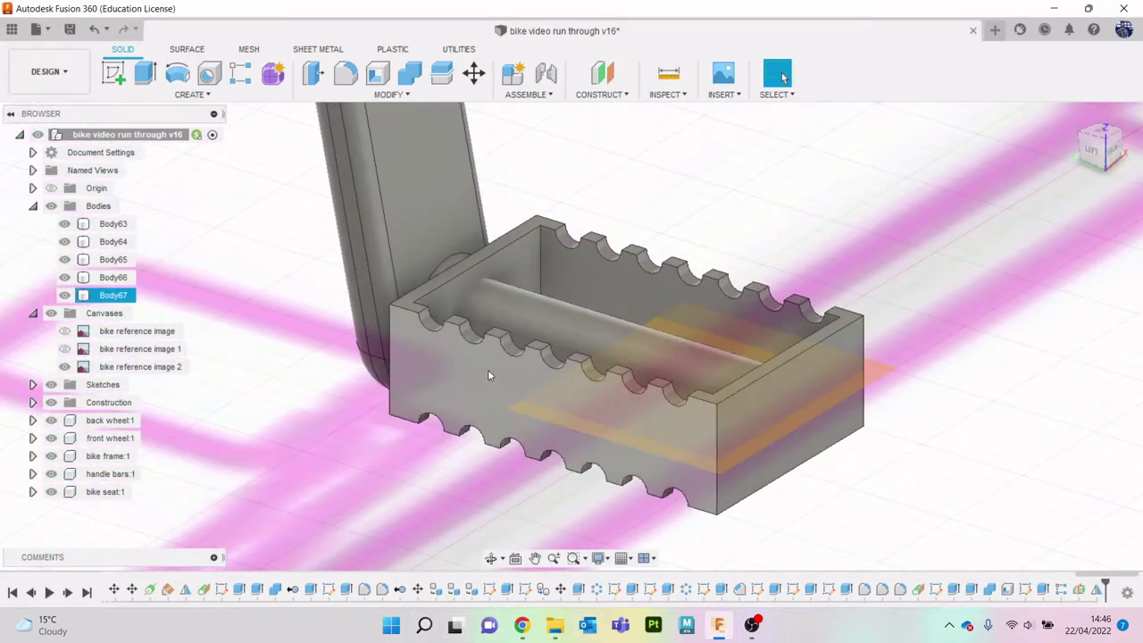
left_click(377, 74)
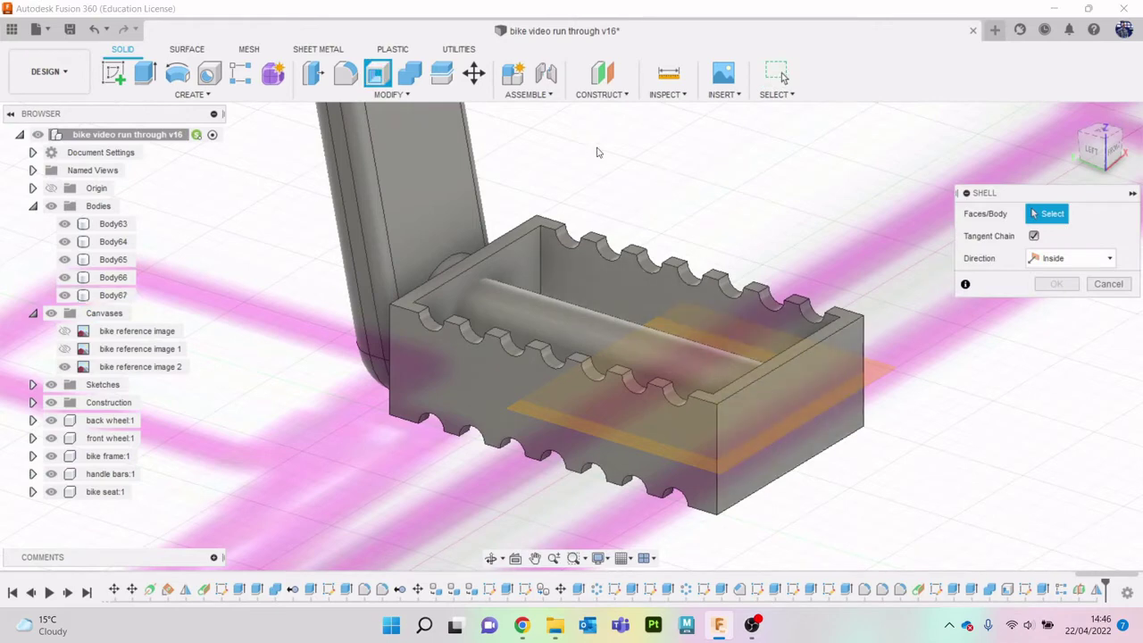
left_click(823, 365)
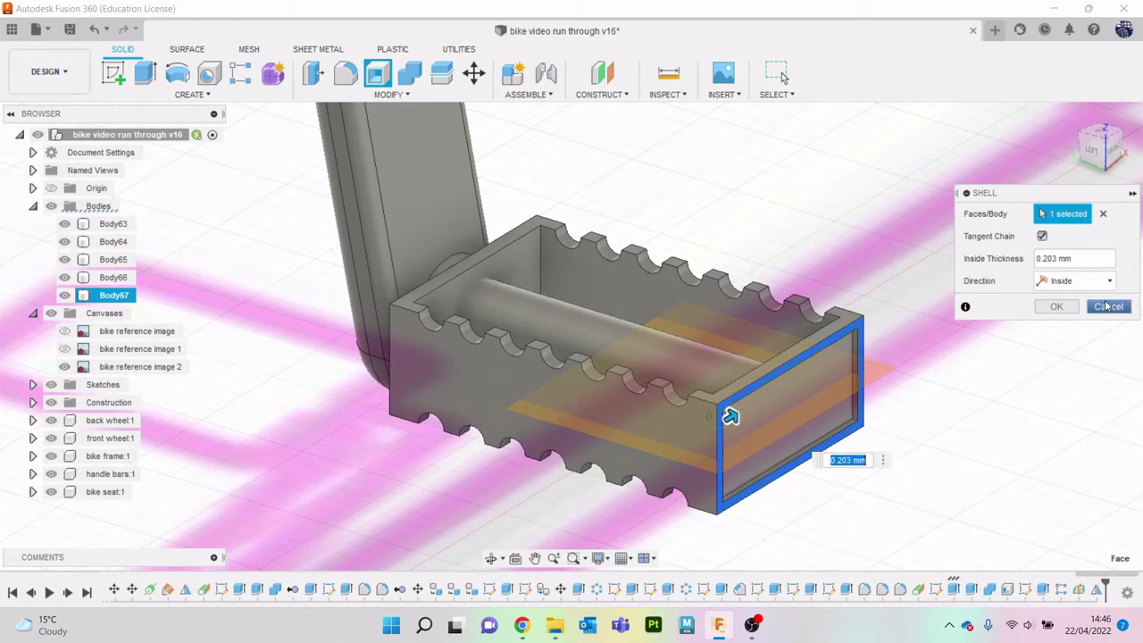
left_click(1103, 214)
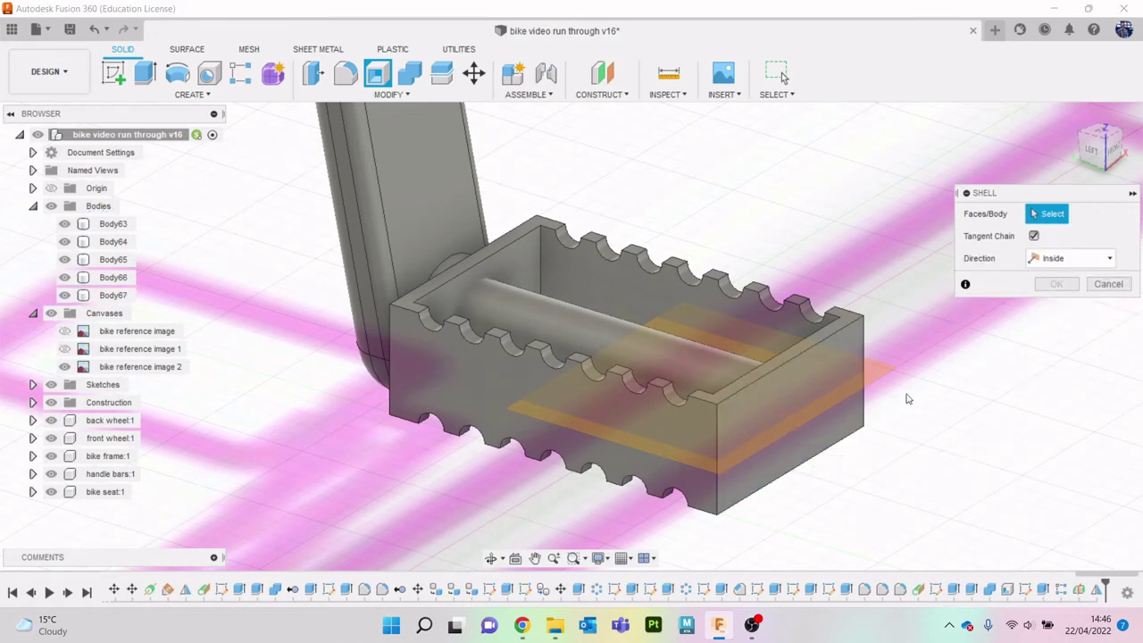
left_click(815, 427)
middle_click_drag(727, 474, 691, 207, "shift")
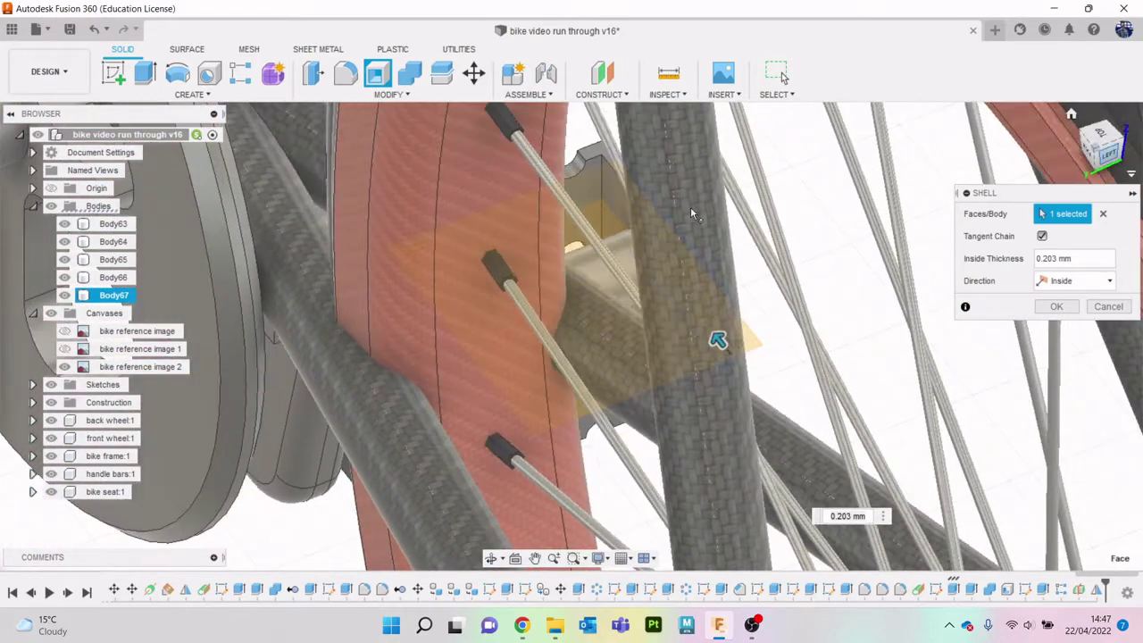
left_click(616, 196)
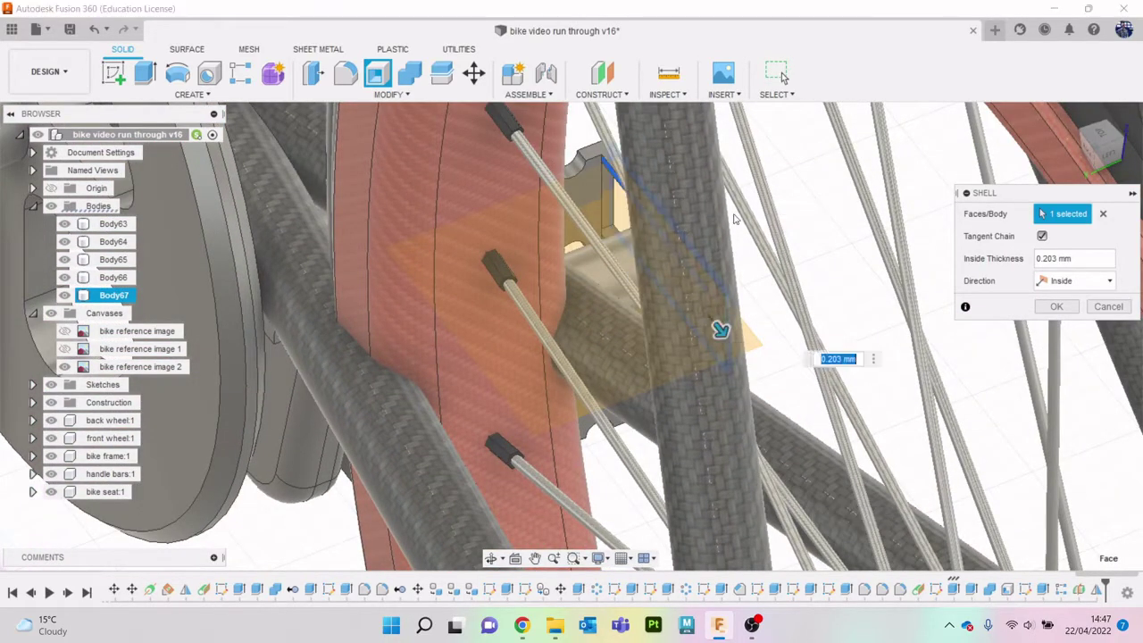
mouse_move(720, 330)
middle_mouse_down("shift")
mouse_move(572, 330)
mouse_move(668, 449)
mouse_move(592, 428)
mouse_move(598, 421)
mouse_move(614, 579)
middle_mouse_up("shift")
Step: Check the bicycle pedal stock photo in Chrome, return to Fusion 360 and apply the shell with 0.203 mm inside thickness
left_click(536, 631)
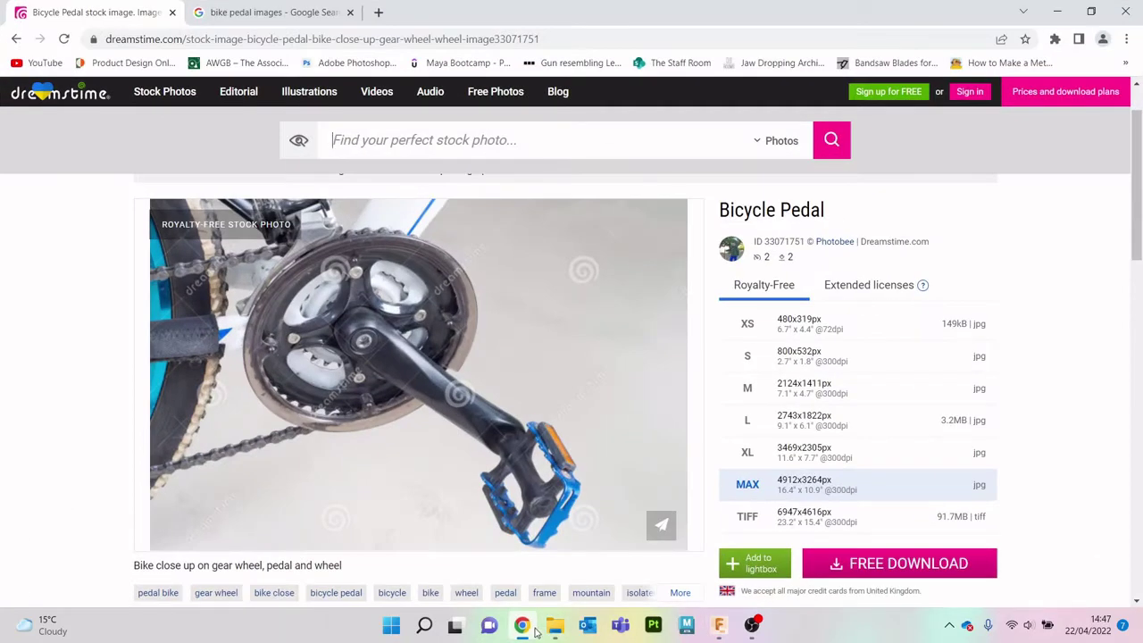
left_click(537, 632)
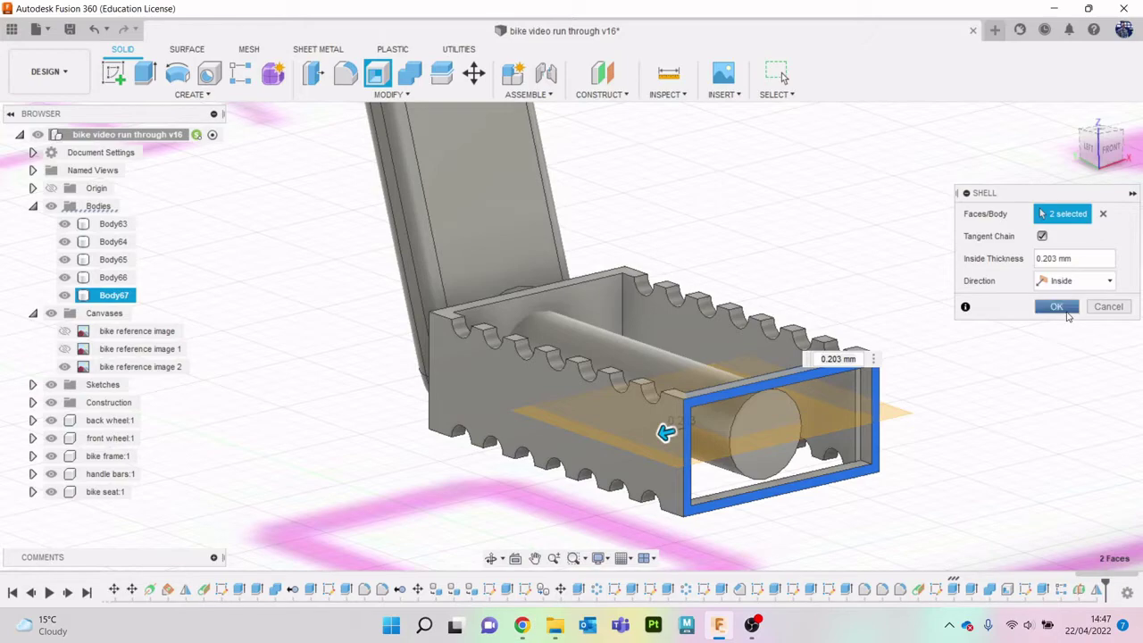
left_click(1067, 315)
Step: Sketch a thin centre rectangle on the spindle's end face, centred on the spindle and reaching the frame's inner side edges
middle_click_drag(570, 335, 621, 455, "shift")
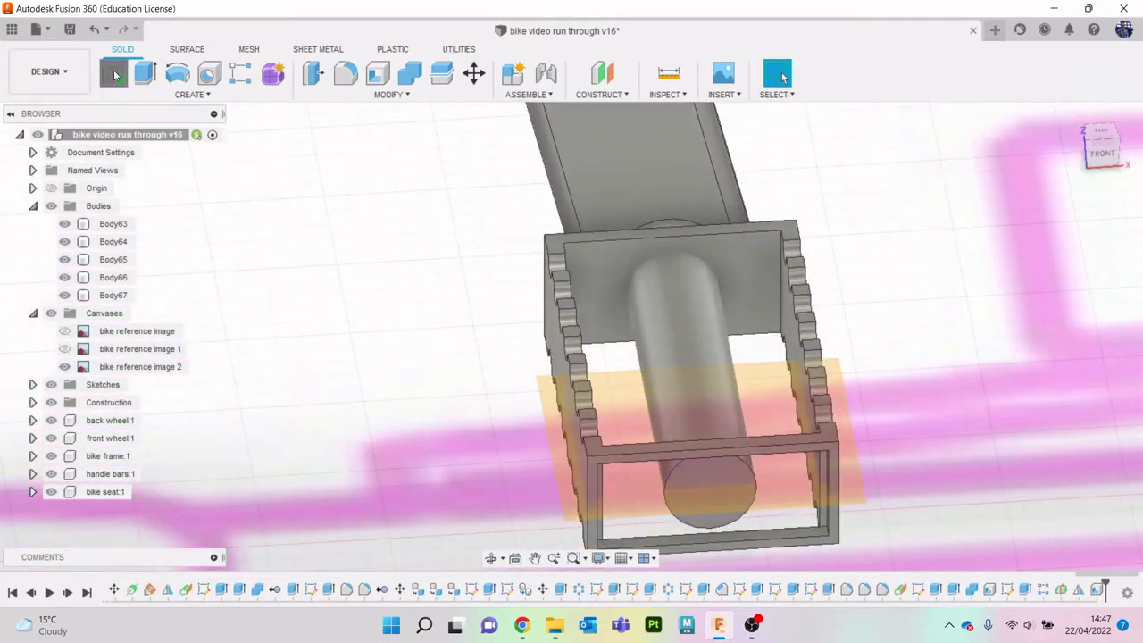
left_click(705, 473)
left_click(706, 478)
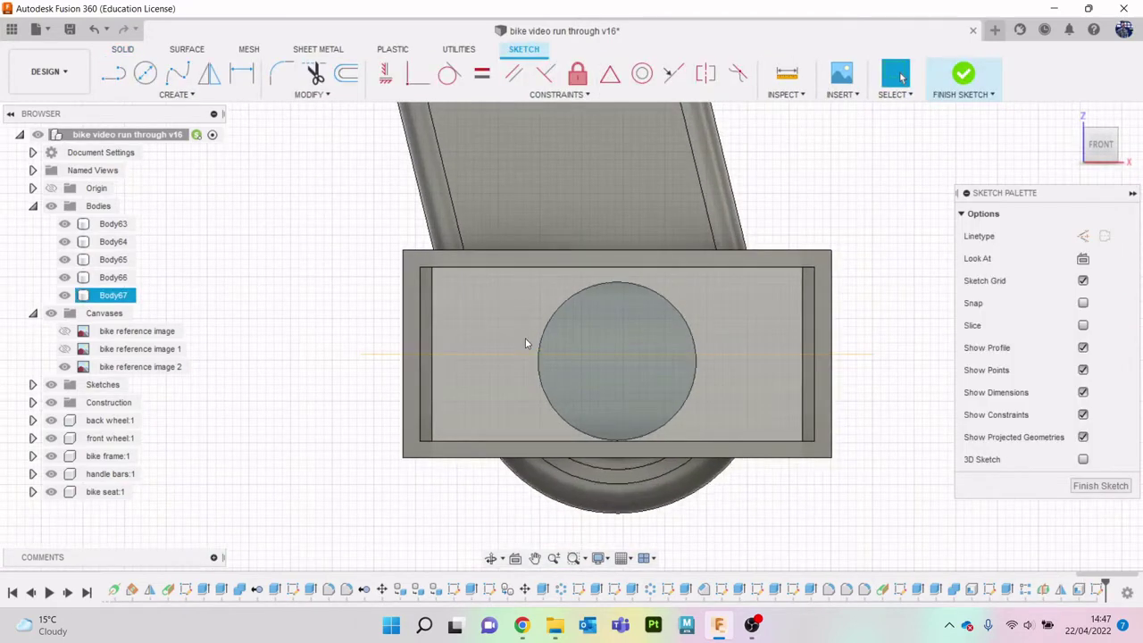
key("r")
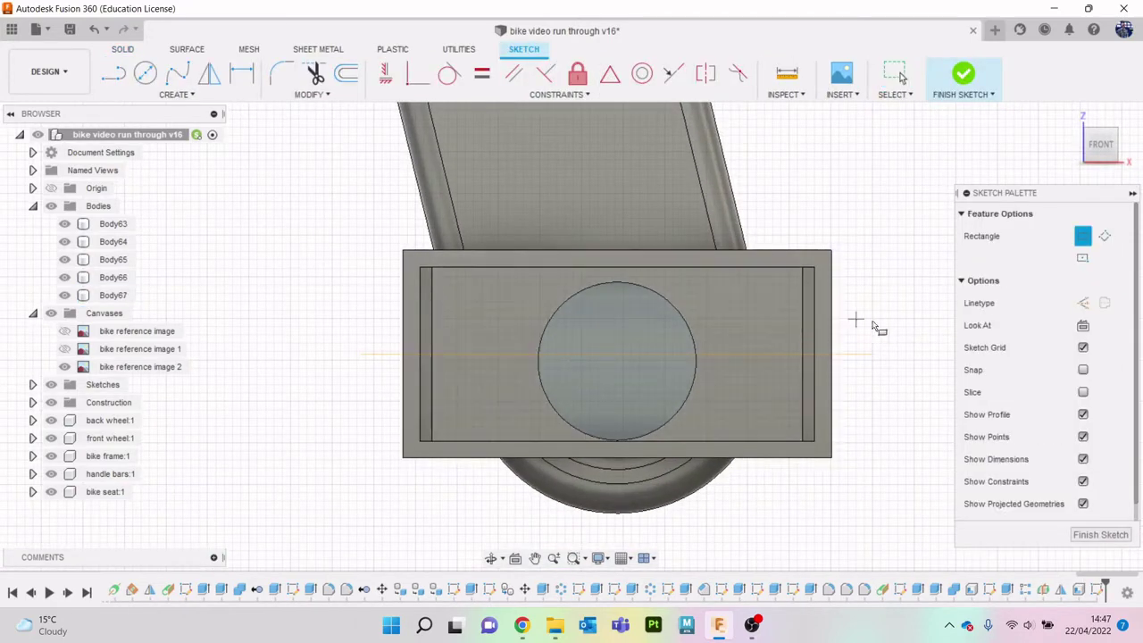
left_click(1082, 258)
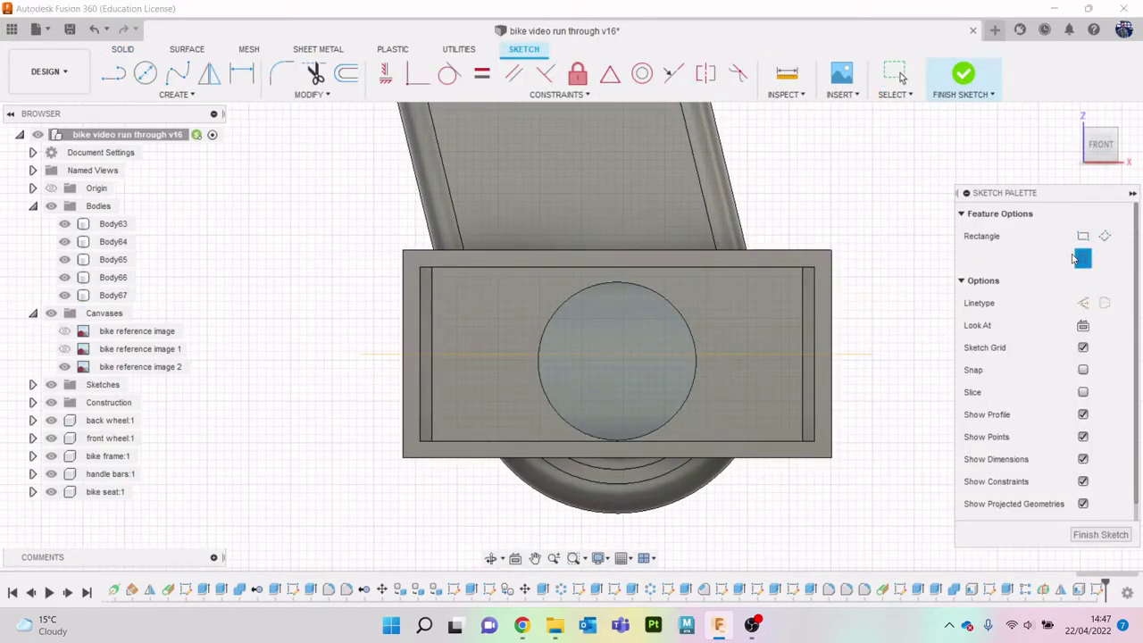
left_click(616, 361)
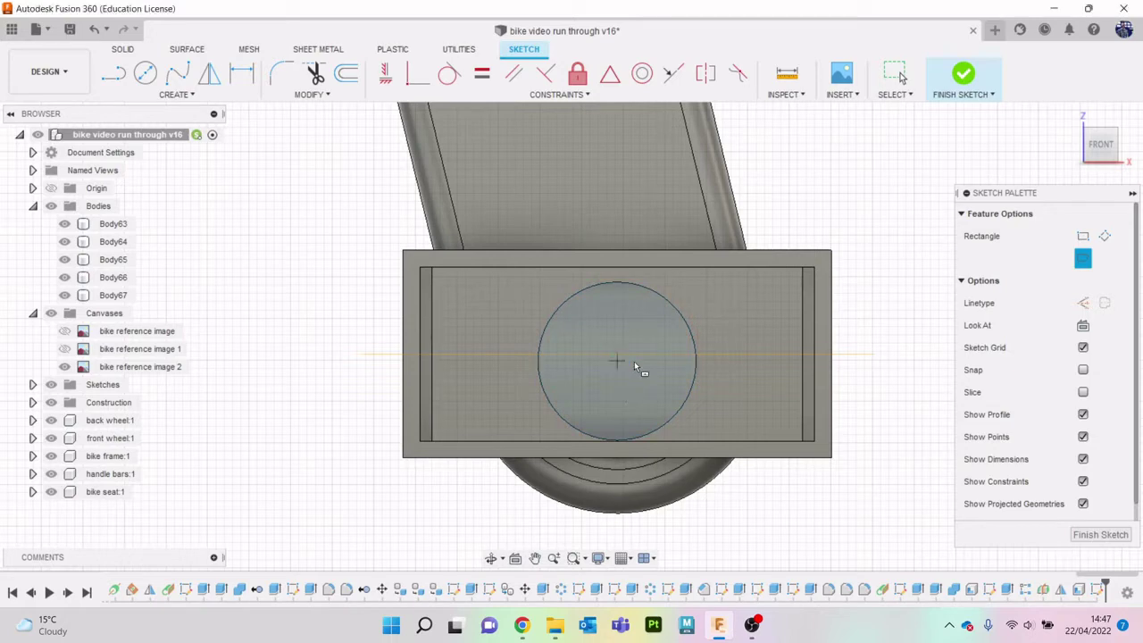
left_click(814, 373)
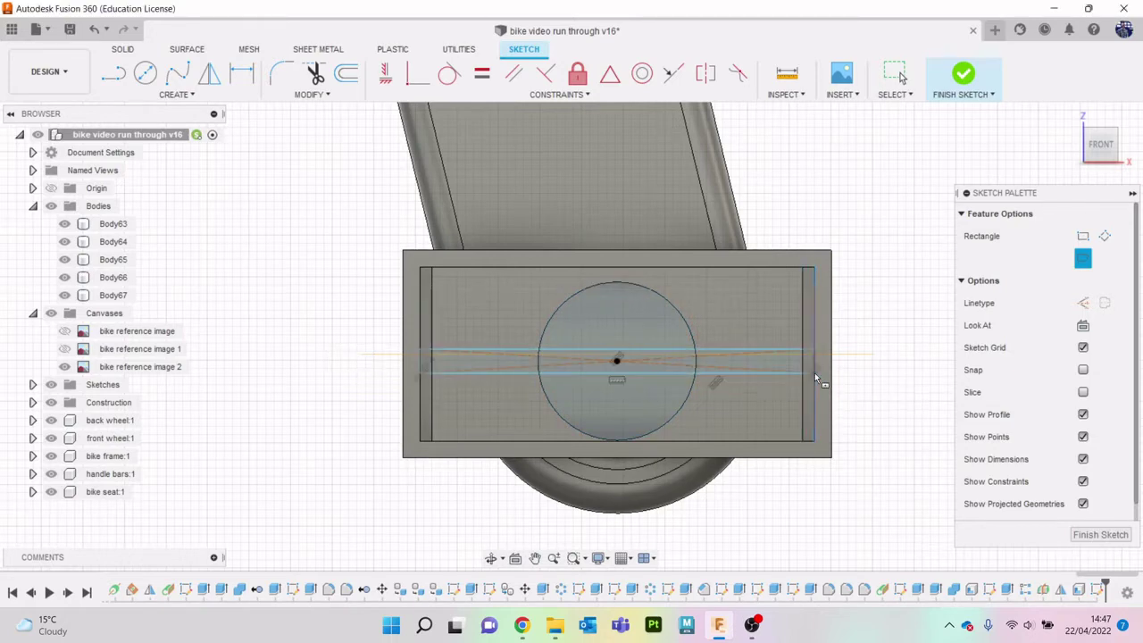
Step: Extrude the three profiles of the horizontal crossbar rectangle 0.511 mm toward the pedal's open end, joined to the spindle and frame
key("e")
left_click(714, 362)
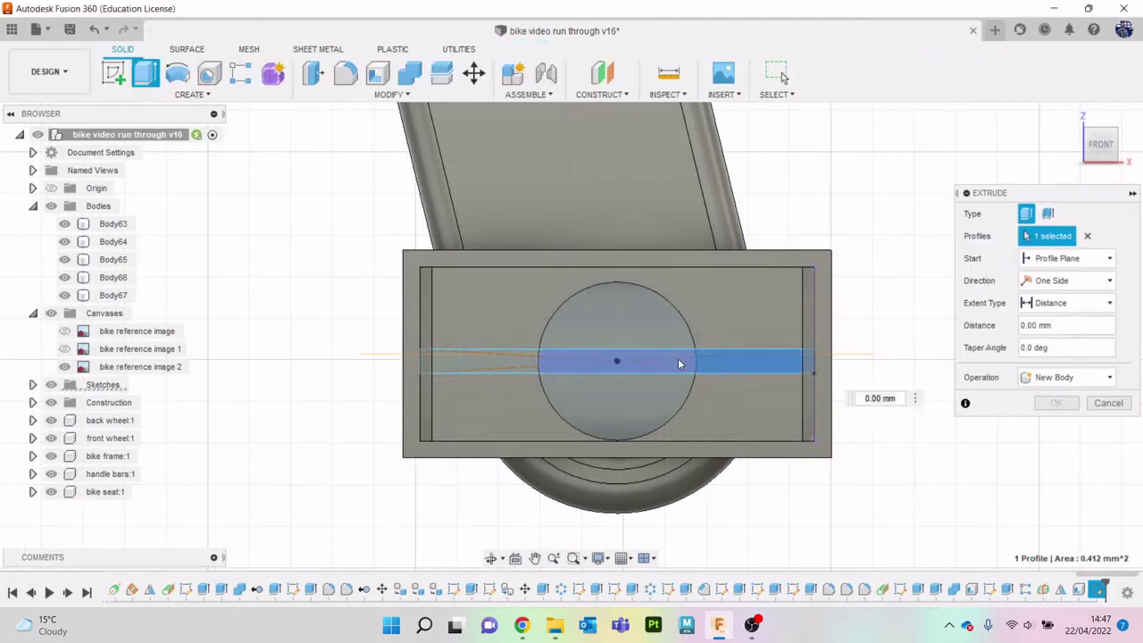
left_click(678, 363)
left_click(524, 363)
left_click(1071, 114)
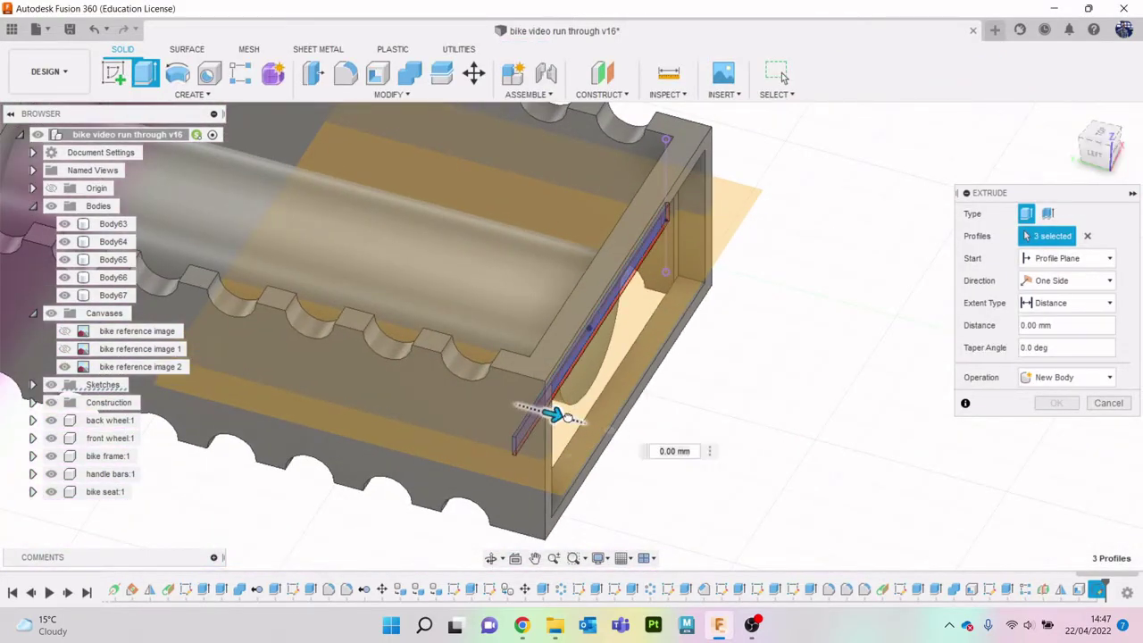
left_click_drag(548, 409, 592, 425)
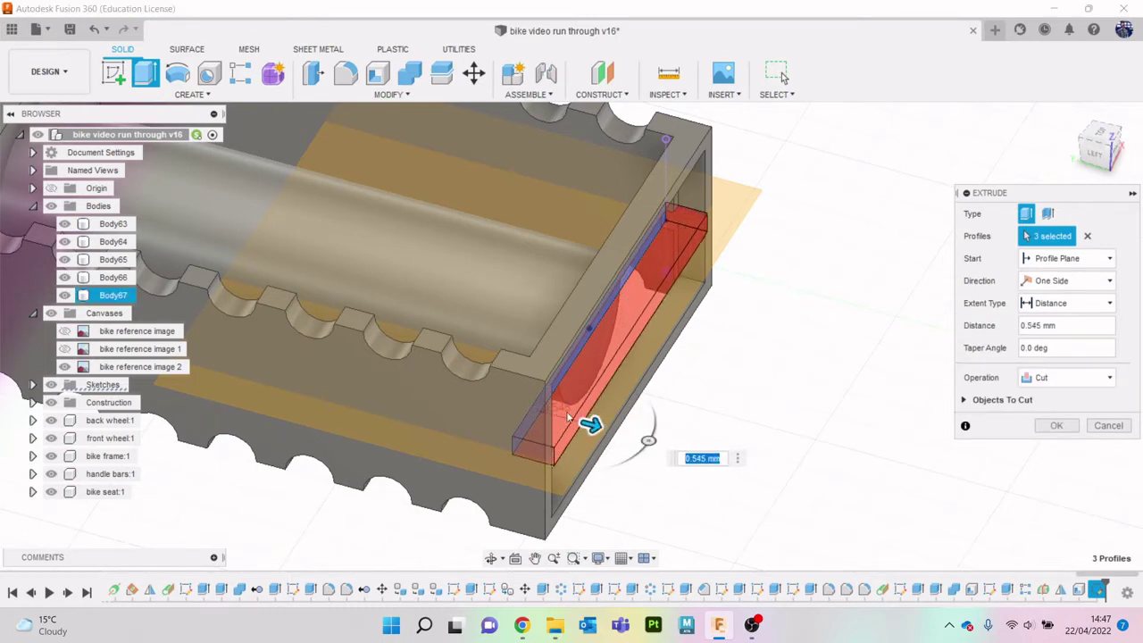
left_click_drag(559, 536, 550, 529)
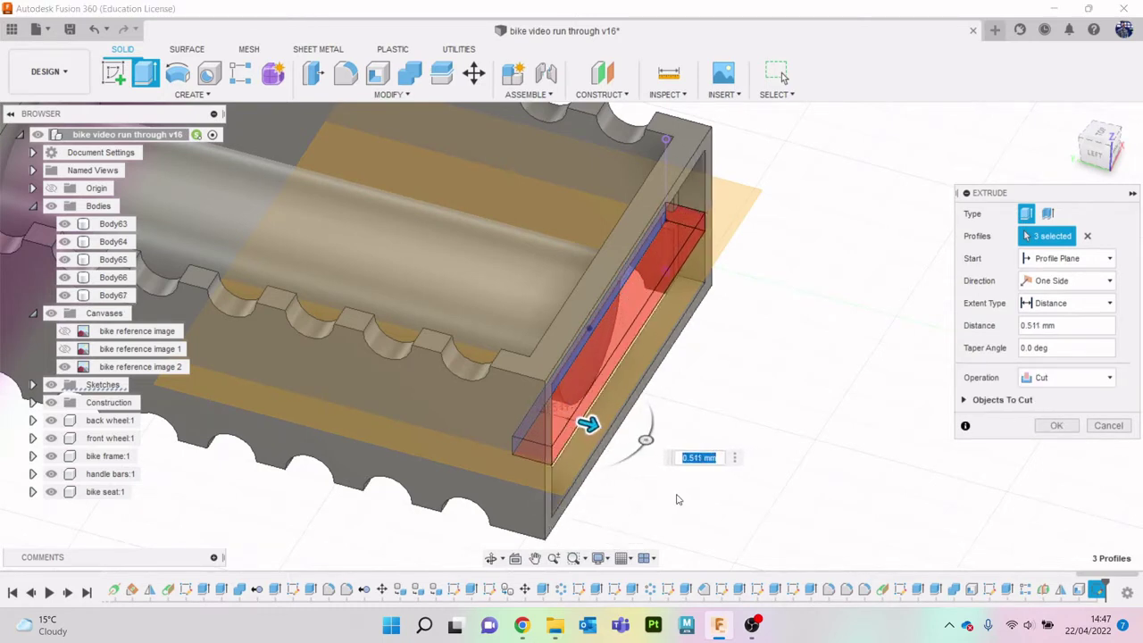
left_click(1055, 378)
left_click(1045, 398)
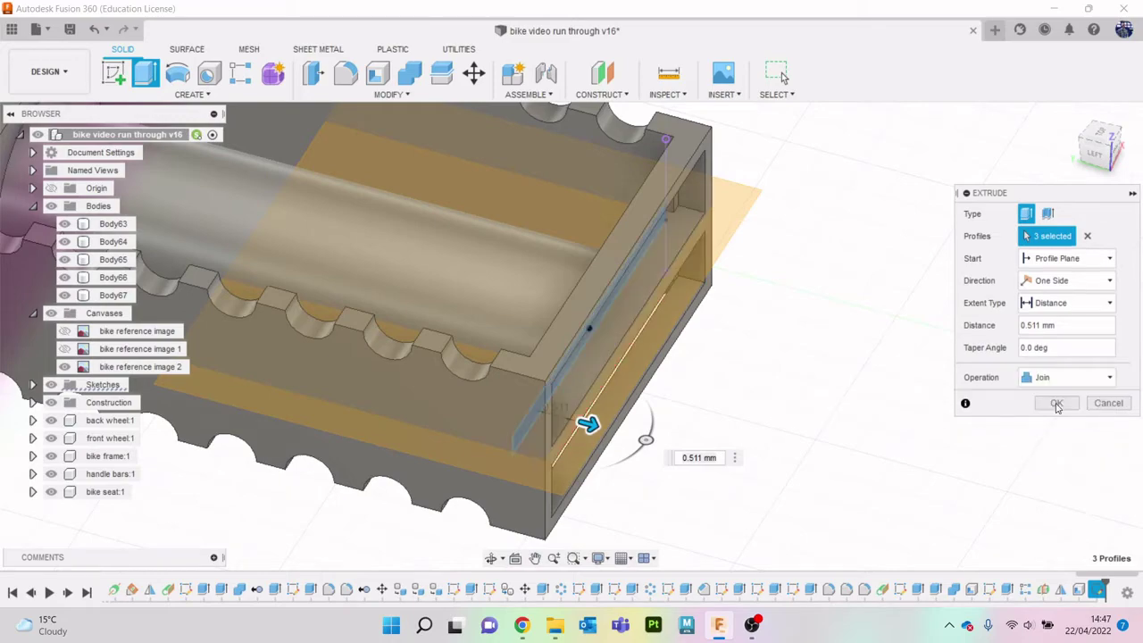
left_click(1112, 132)
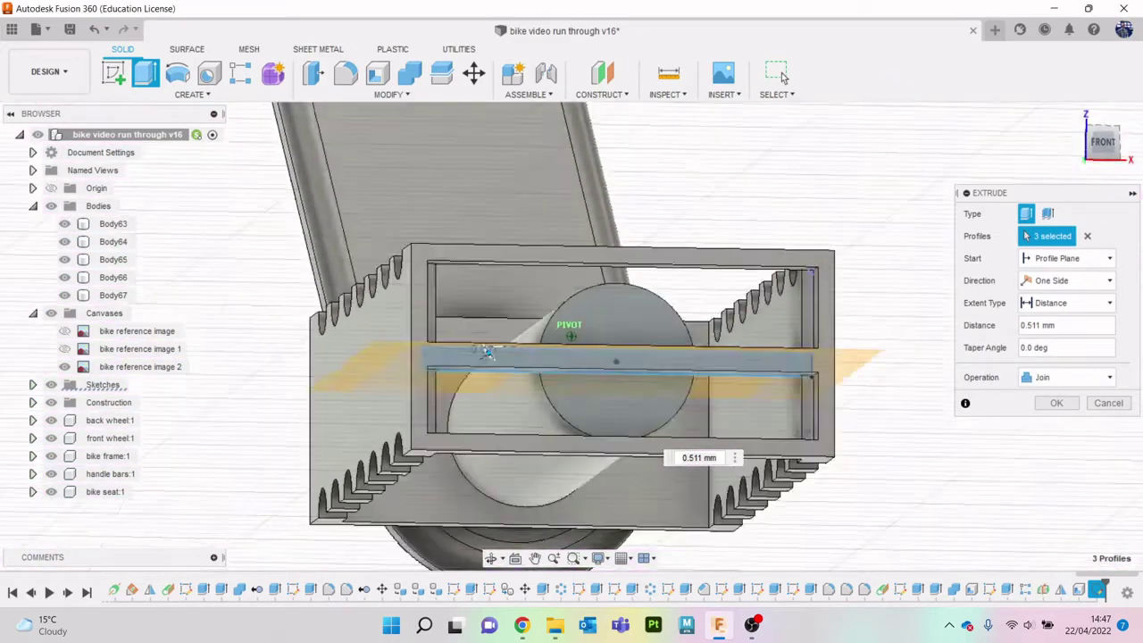
mouse_move(571, 335)
middle_mouse_down("shift")
mouse_move(538, 275)
mouse_move(554, 297)
middle_mouse_up("shift")
middle_click_drag(482, 342, 482, 355, "shift")
left_click(1056, 403)
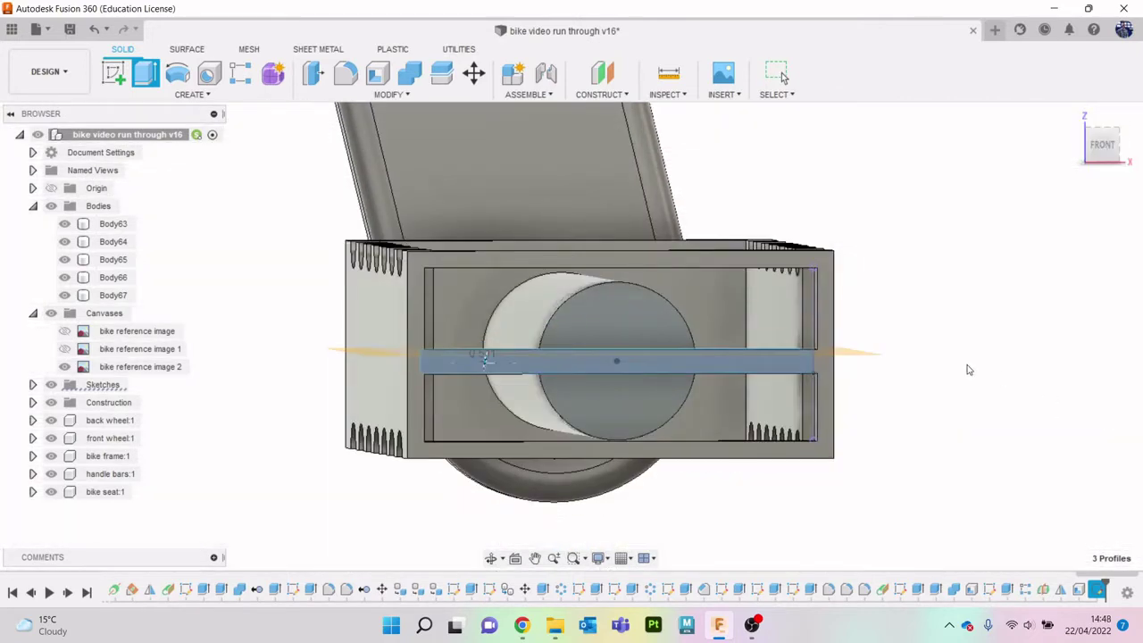
Step: Compare the pedal's crossbar end with the bicycle pedal stock photo in Chrome, and return to Fusion 360
scroll(848, 357, "up", 2)
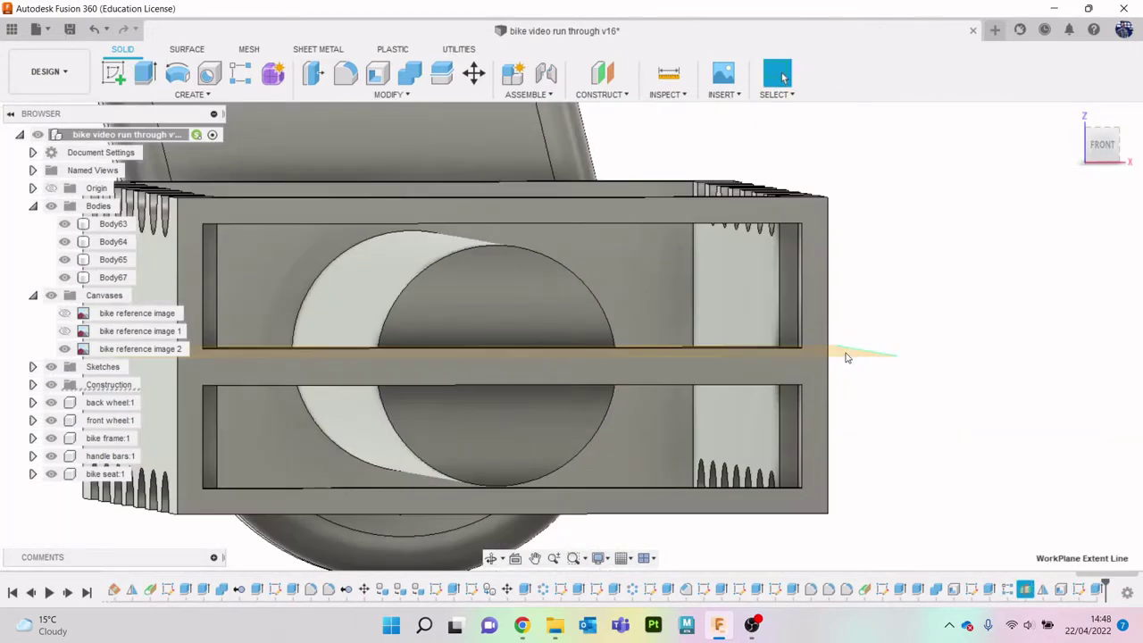
scroll(959, 321, "down", 5)
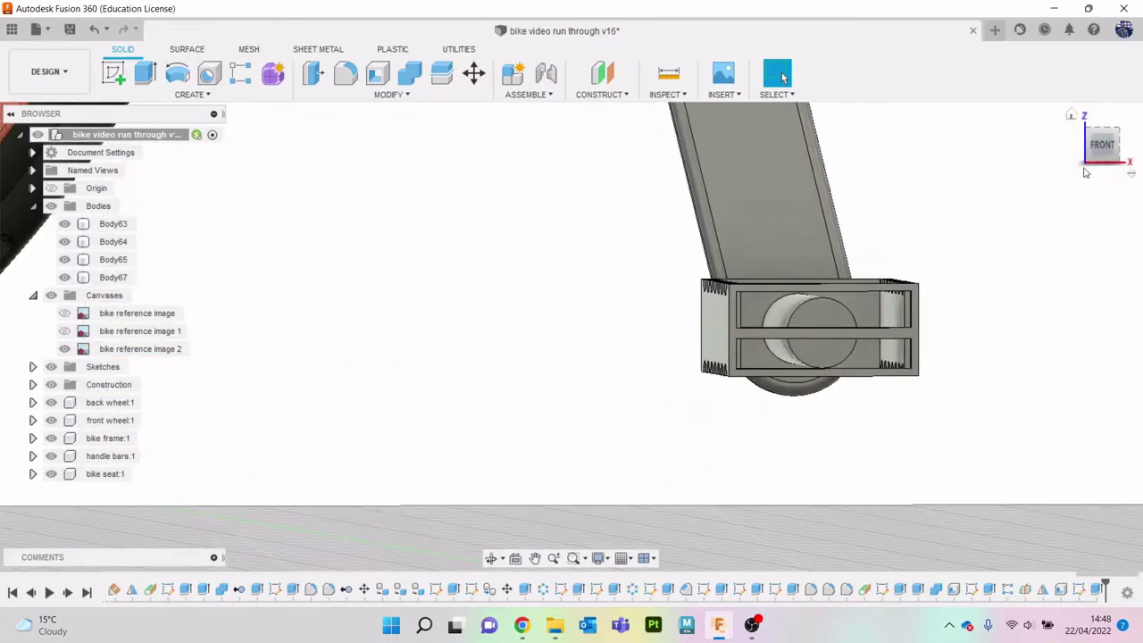
left_click_drag(1102, 148, 811, 443)
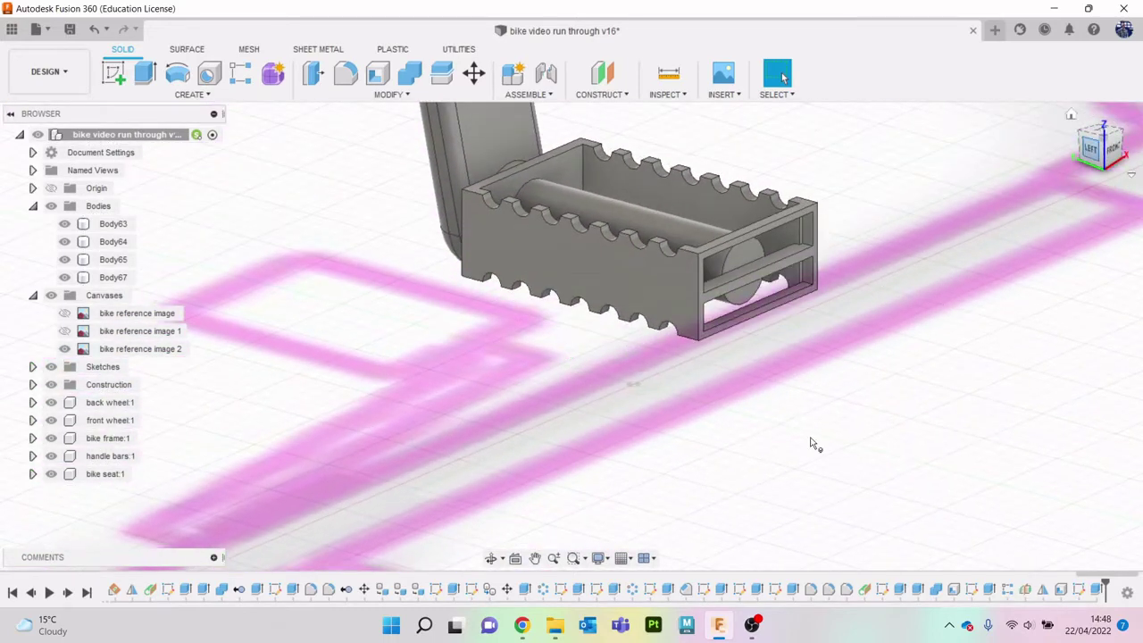
left_click(522, 625)
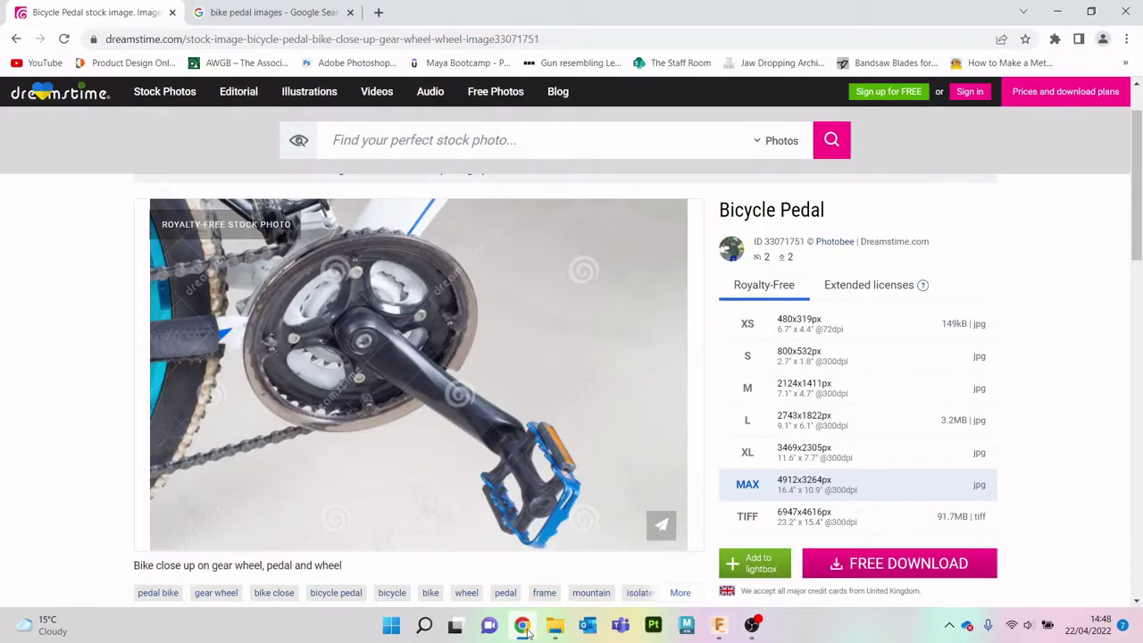
left_click(525, 627)
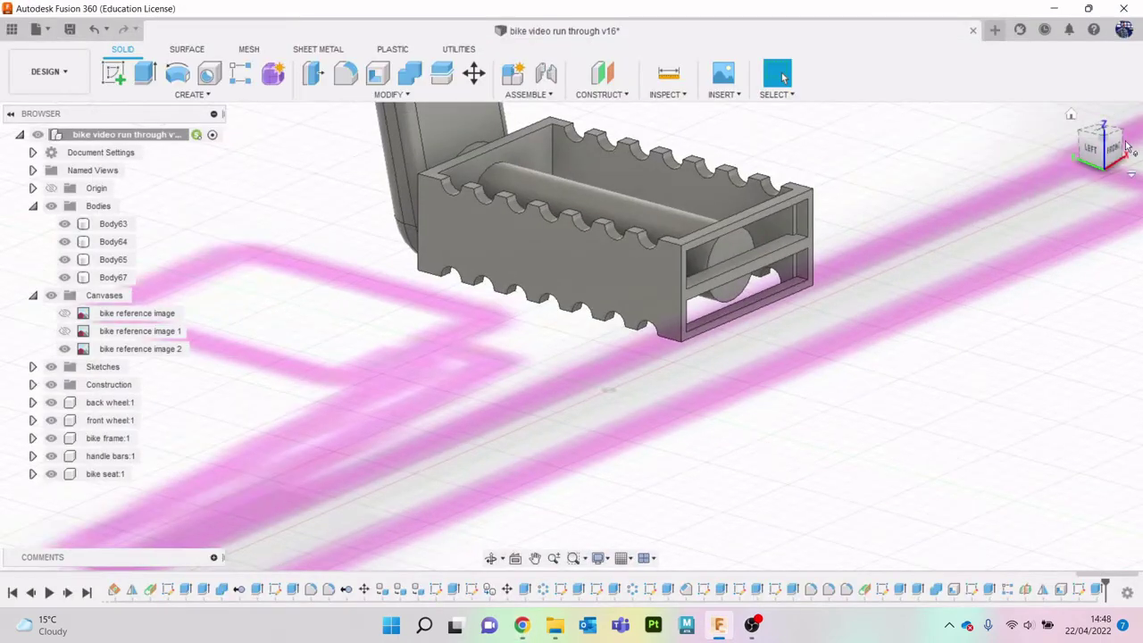
Step: Sketch a thin vertical centre rectangle on the spindle's end face, centred on the spindle and reaching the frame's inner upper edge
left_click_drag(1107, 164, 1004, 357)
scroll(1004, 357, "up", 4)
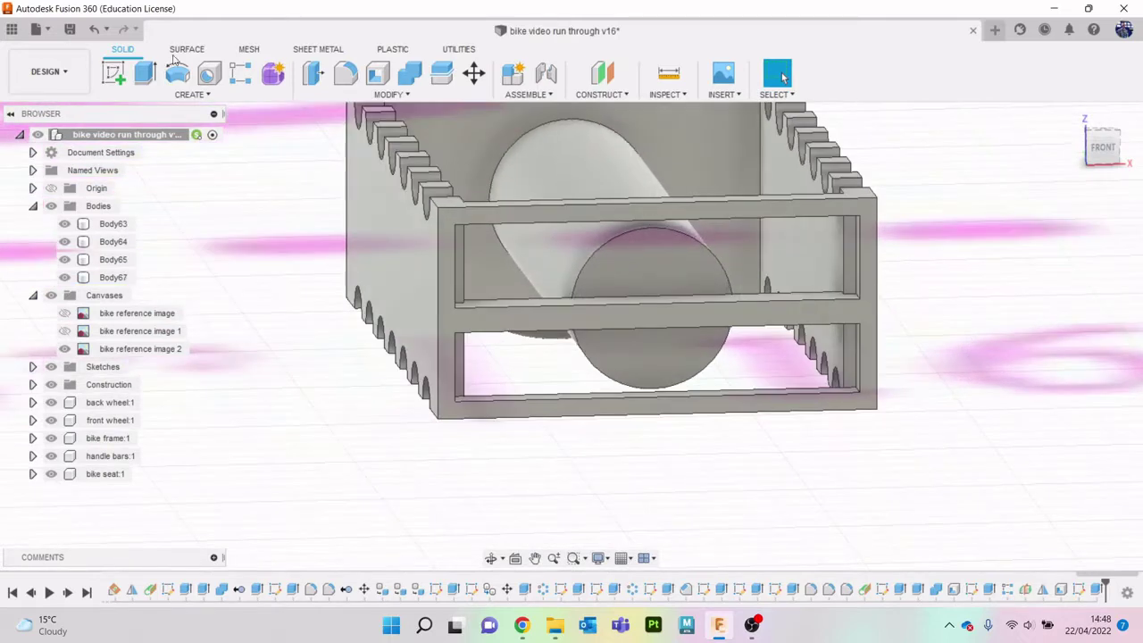
left_click(124, 79)
left_click(642, 271)
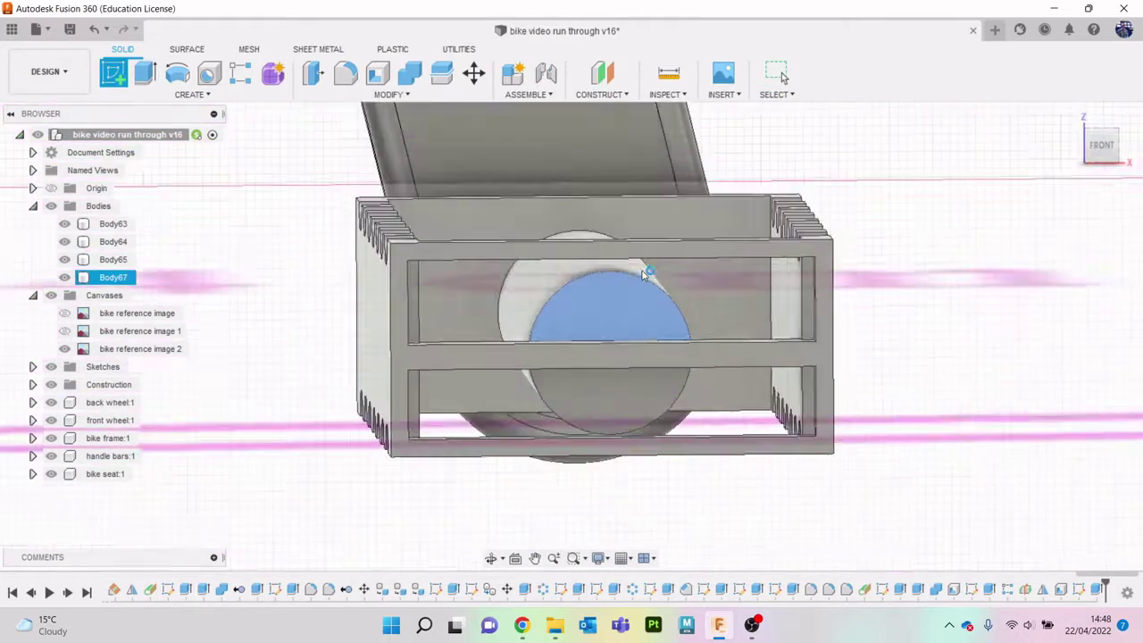
scroll(557, 338, "up", 2)
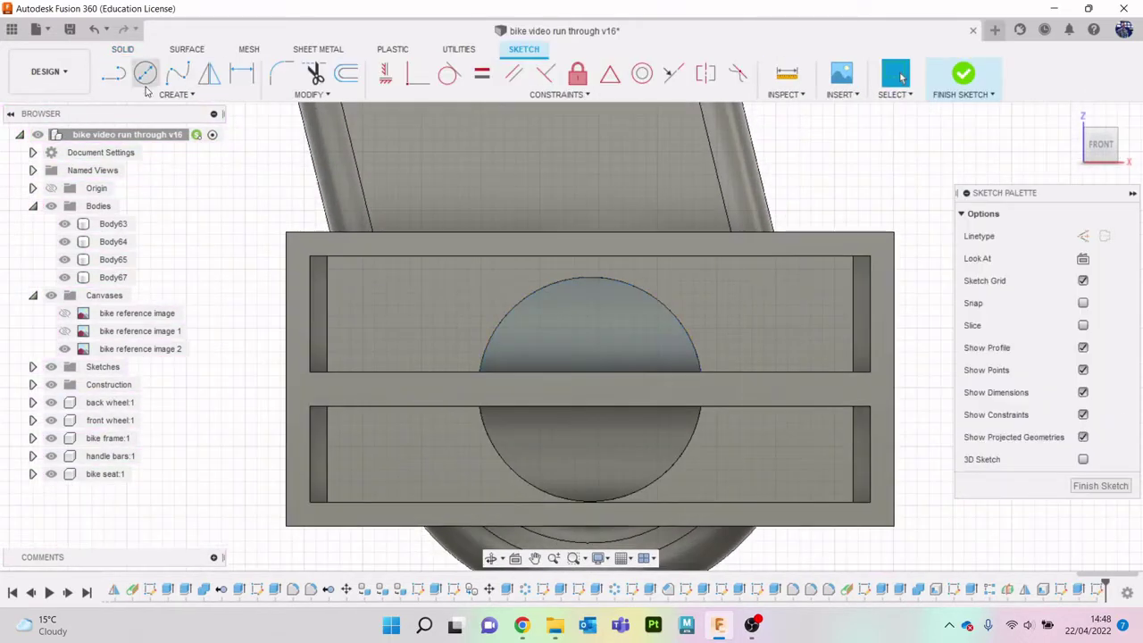
key("r")
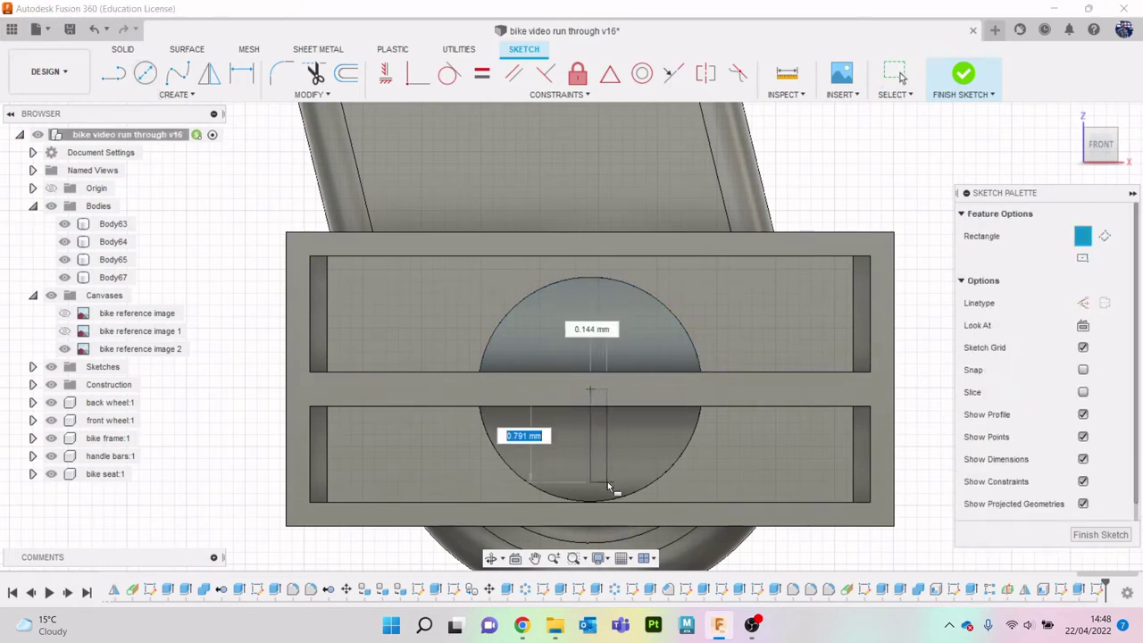
left_click(1081, 259)
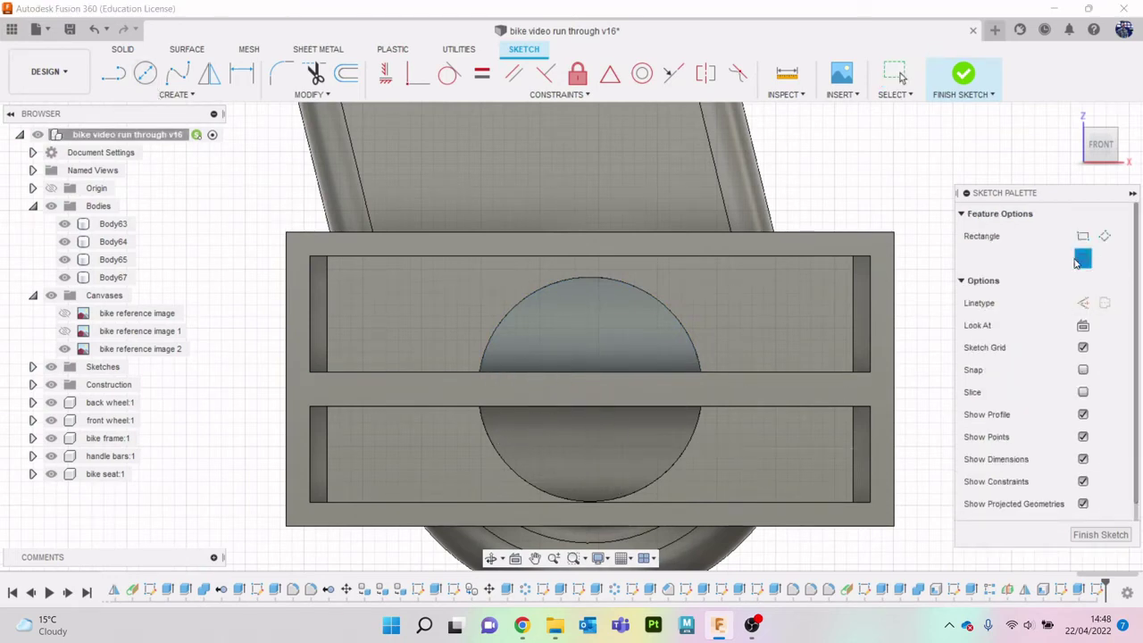
left_click(588, 388)
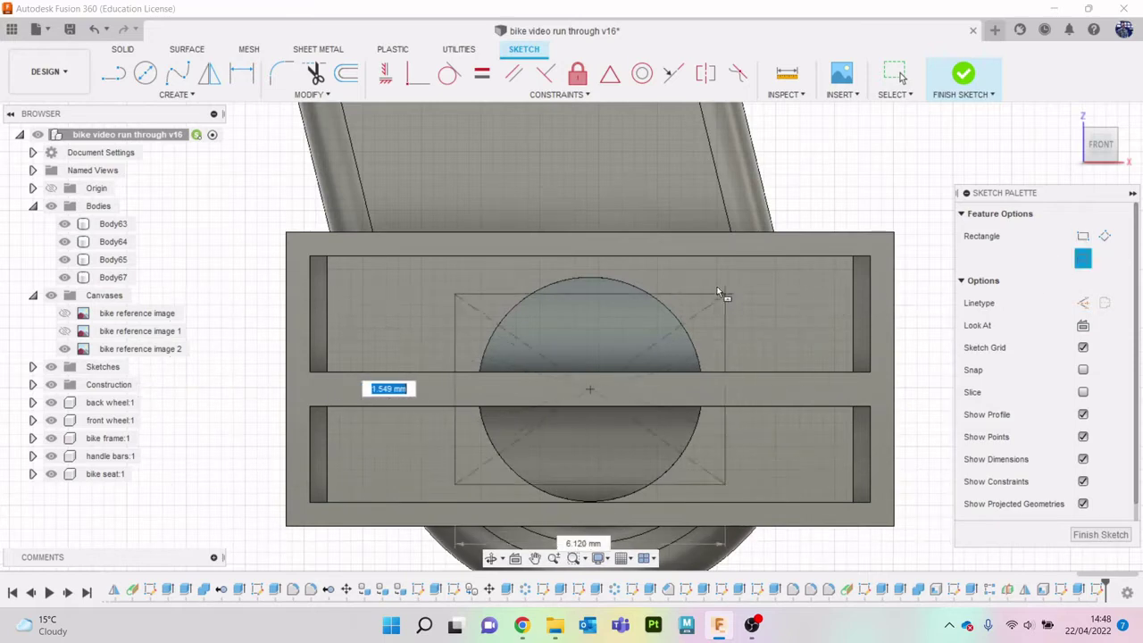
left_click(609, 257)
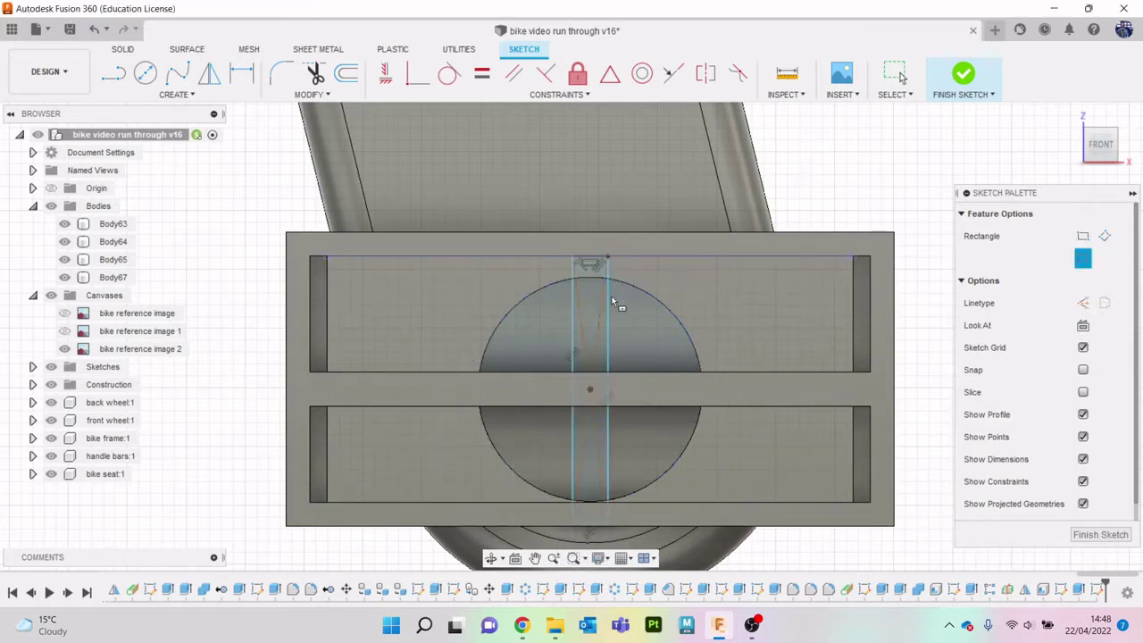
Step: Extrude the three profiles of the vertical bar rectangle 0.511 mm with the Join operation
key("e")
left_click(589, 269)
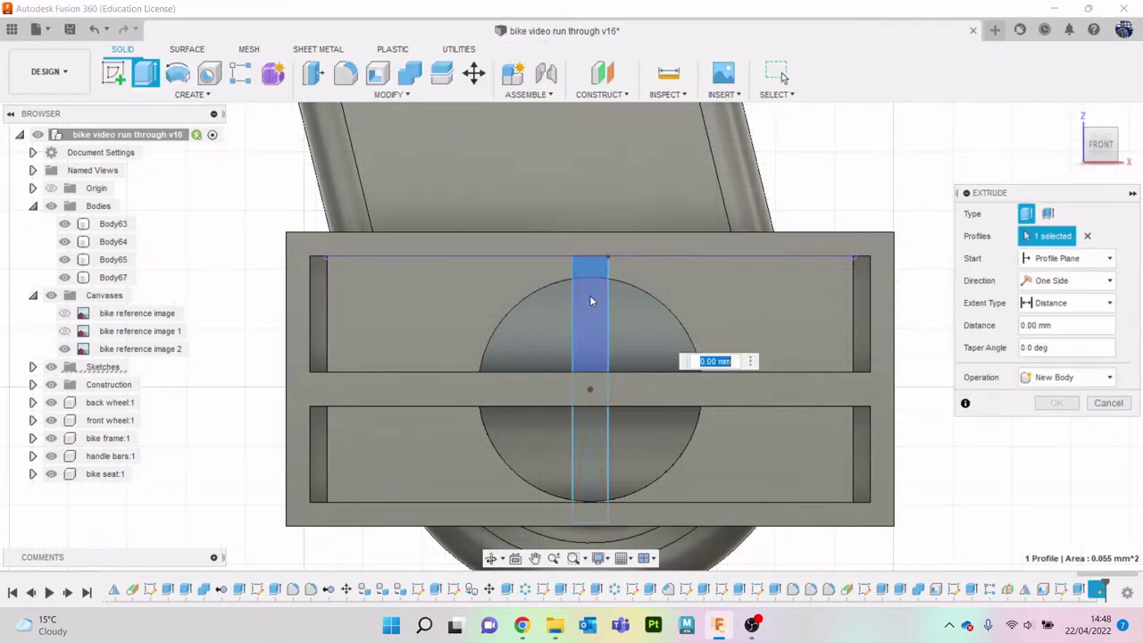
left_click(591, 299)
left_click(598, 440)
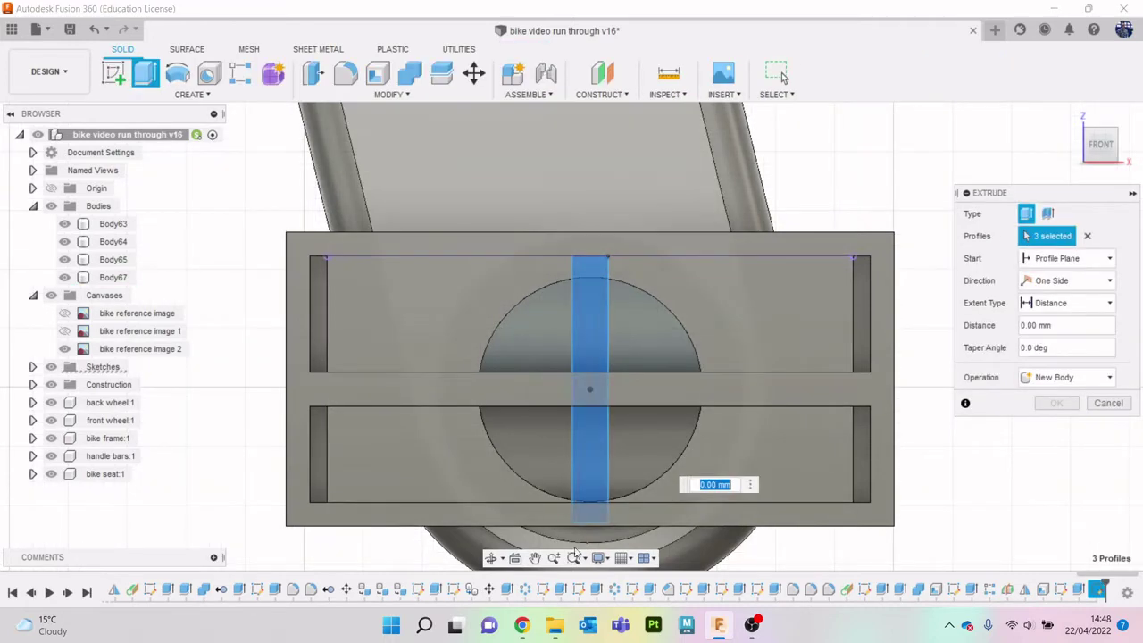
scroll(588, 509, "up", 5)
scroll(582, 506, "down", 6)
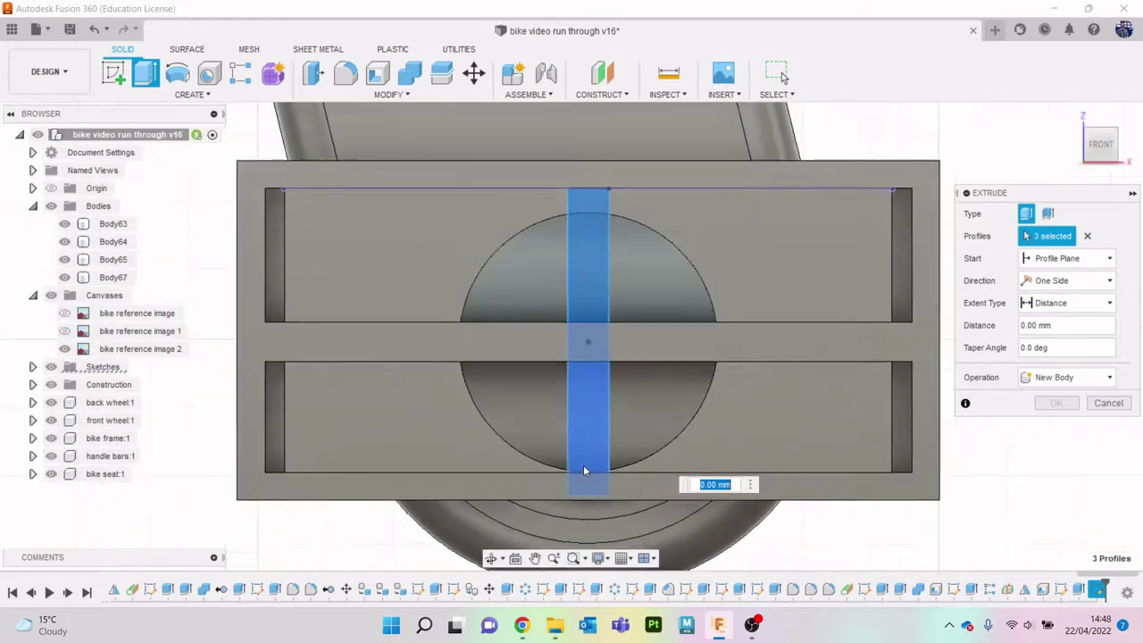
type("0.511")
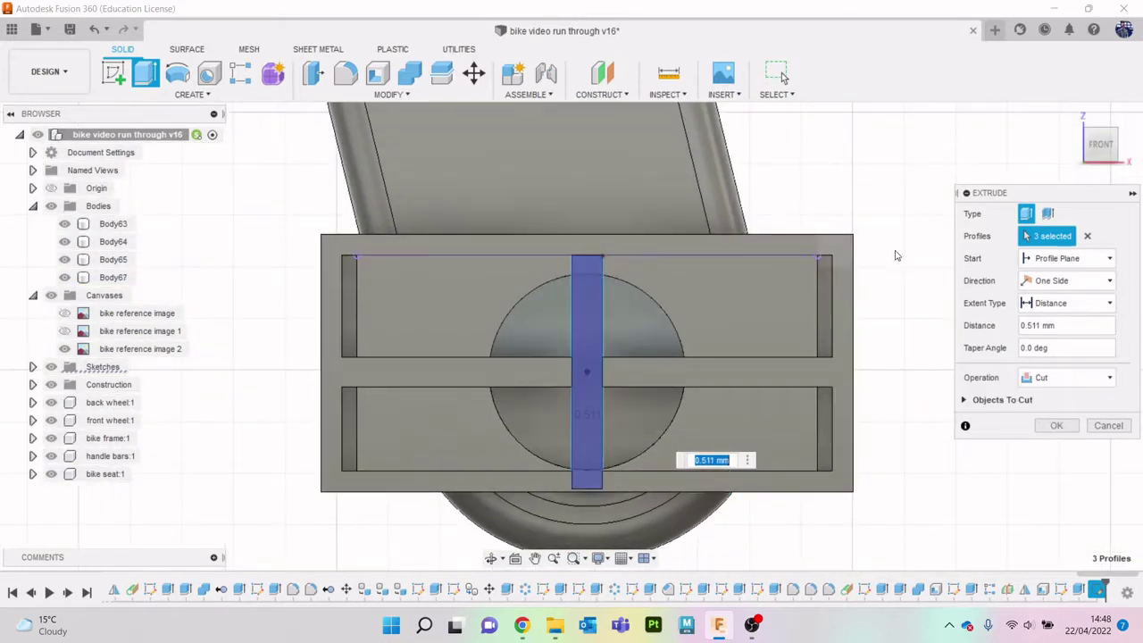
left_click(1041, 377)
left_click(1042, 414)
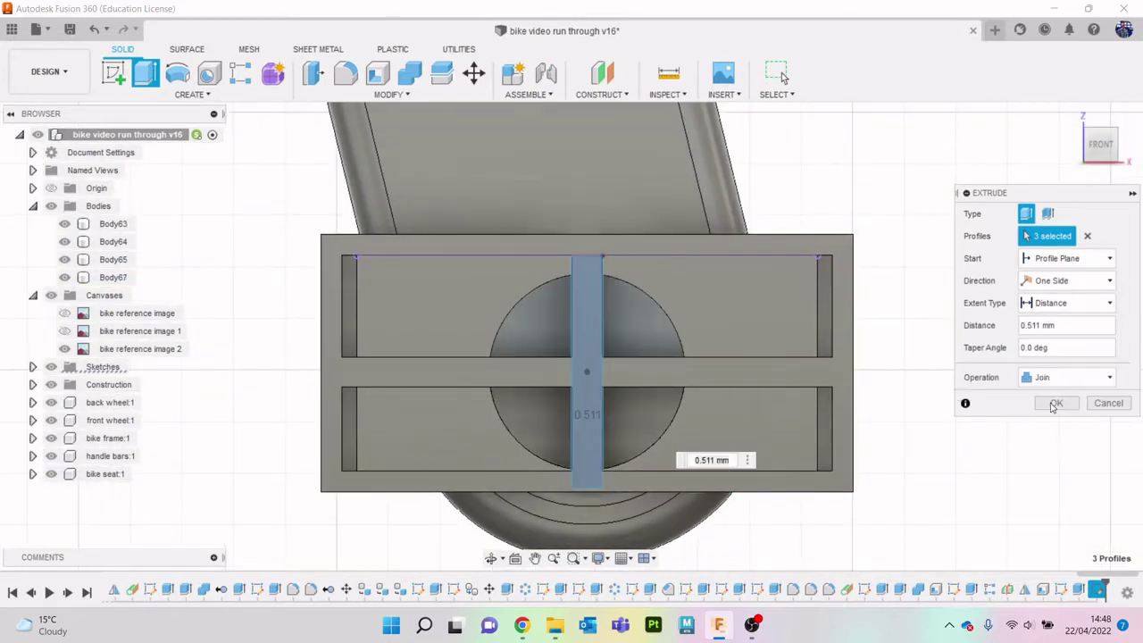
left_click(1050, 402)
Step: Examine the pedal's crossed end bars and its attachment to the crank arm from several angles and distances
left_click_drag(1105, 152, 1133, 165)
scroll(705, 310, "down", 5)
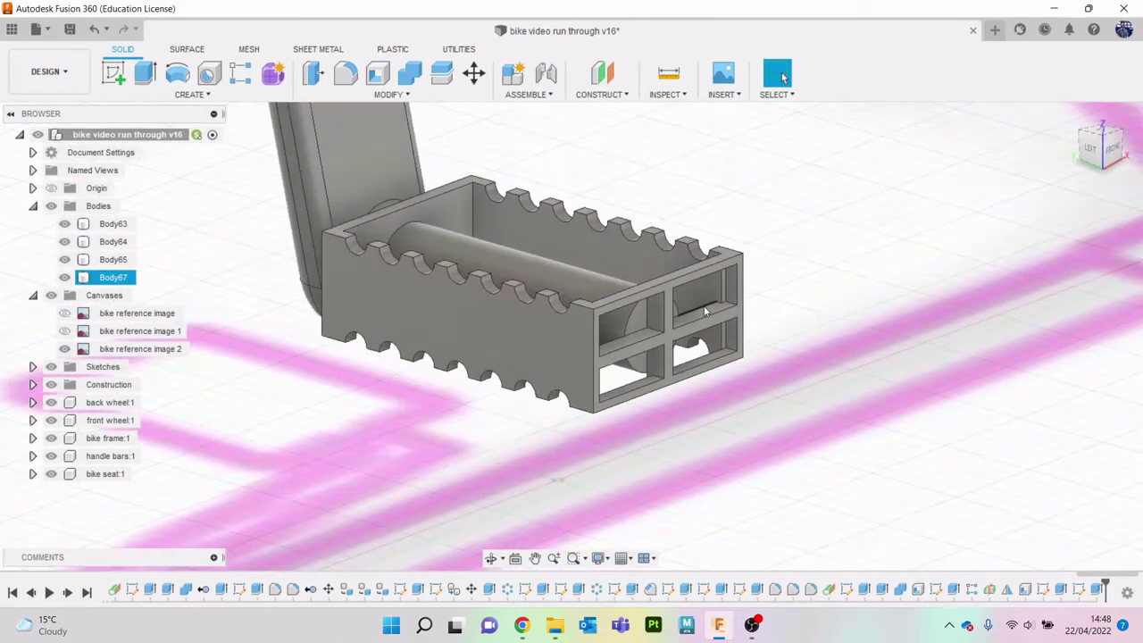
scroll(683, 301, "up", 2)
scroll(616, 278, "down", 3)
scroll(513, 240, "up", 1)
scroll(869, 230, "down", 1)
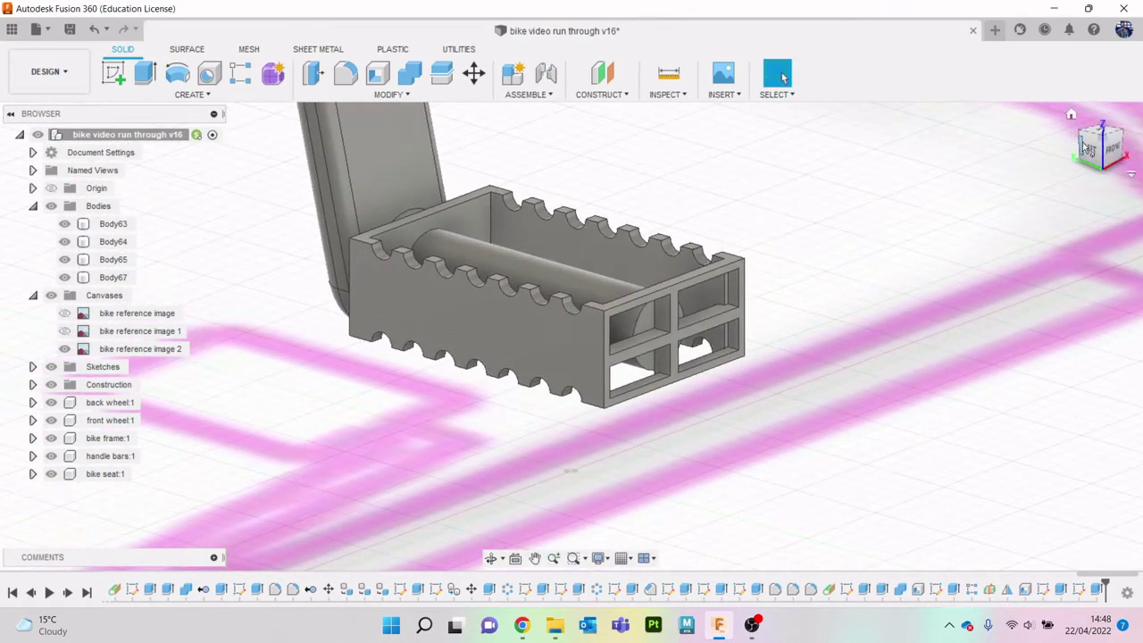
mouse_move(1086, 148)
left_mouse_down()
mouse_move(1138, 189)
mouse_move(1063, 143)
mouse_move(1025, 141)
mouse_move(1024, 170)
mouse_move(1088, 184)
mouse_move(1132, 156)
left_mouse_up()
scroll(757, 287, "down", 4)
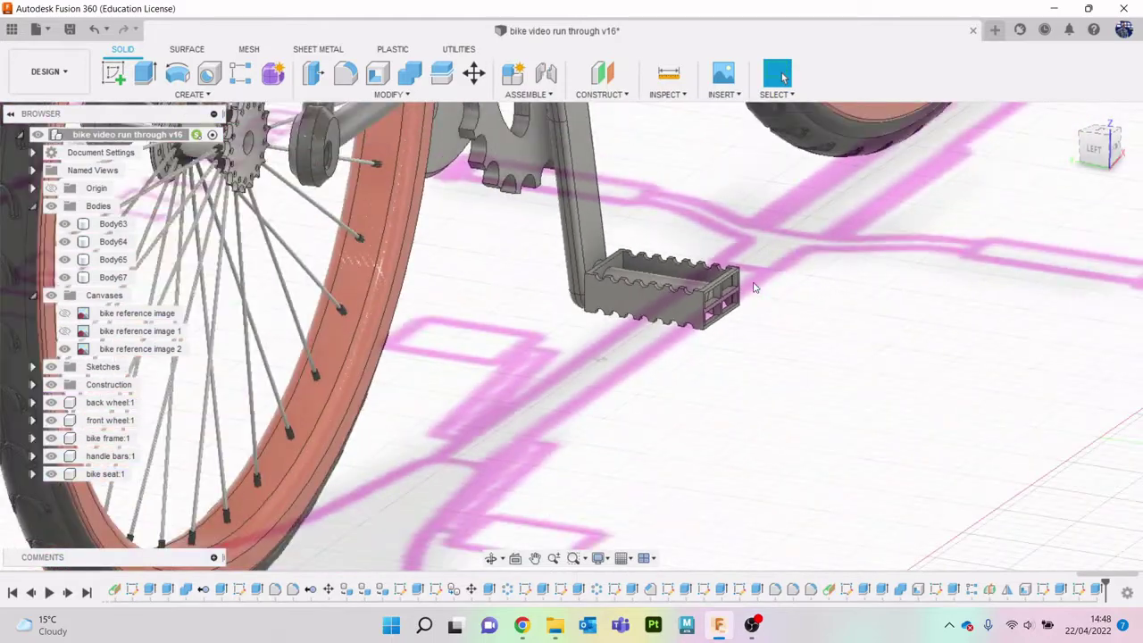
scroll(753, 287, "down", 3)
scroll(679, 373, "up", 8)
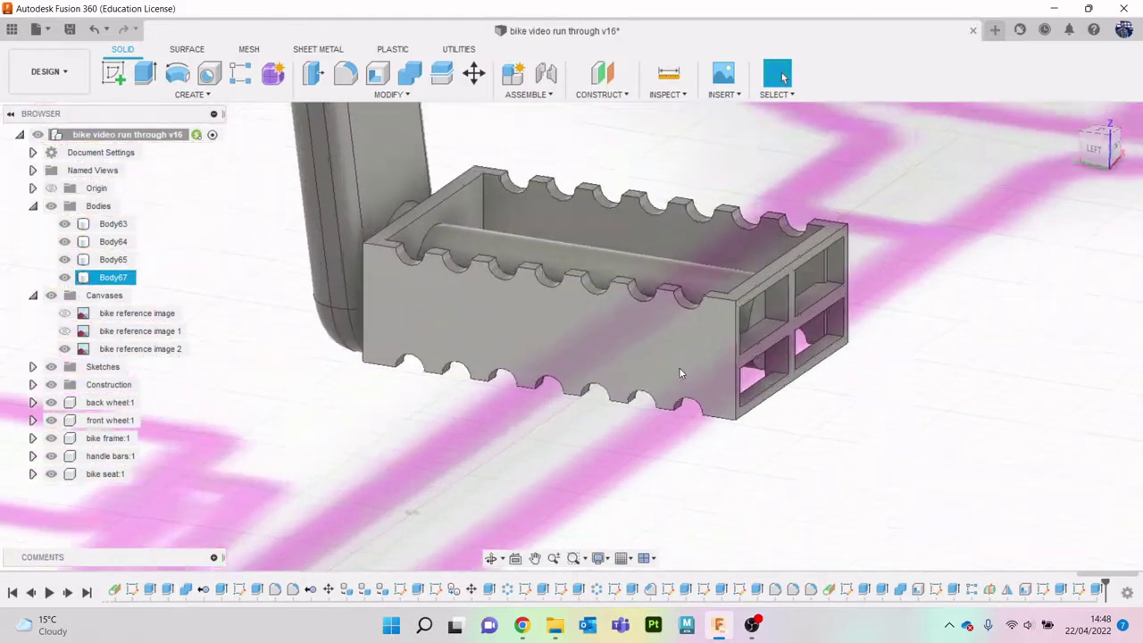
scroll(679, 374, "up", 2)
Step: Check the pedal stock photo and the Google results for bike pedal images in Chrome, and return to Fusion 360
left_click(522, 625)
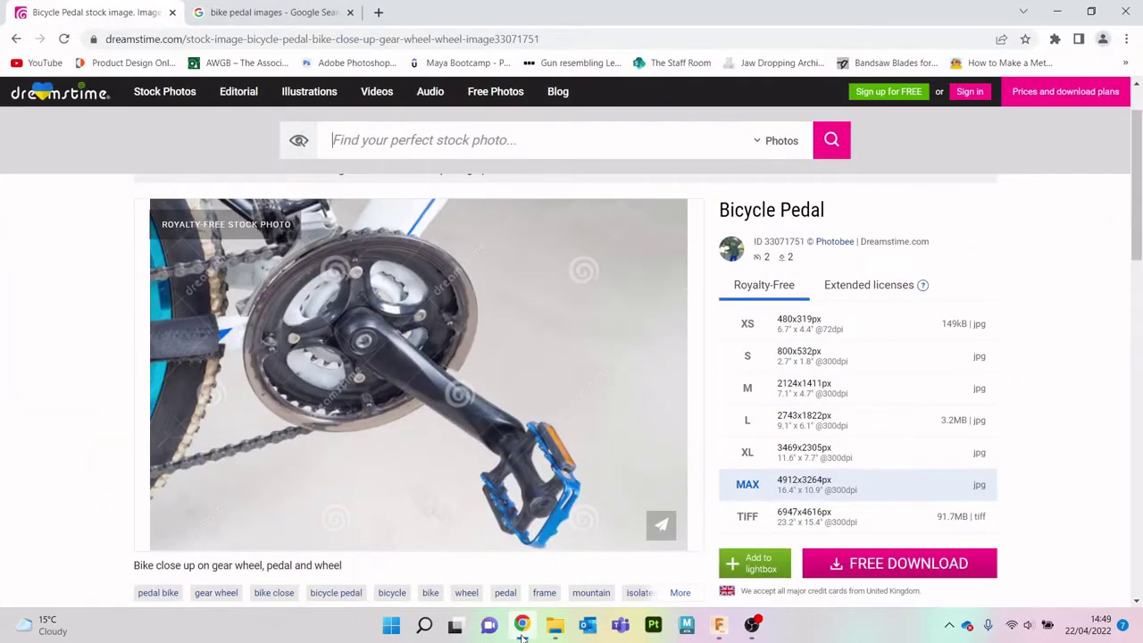
left_click(284, 12)
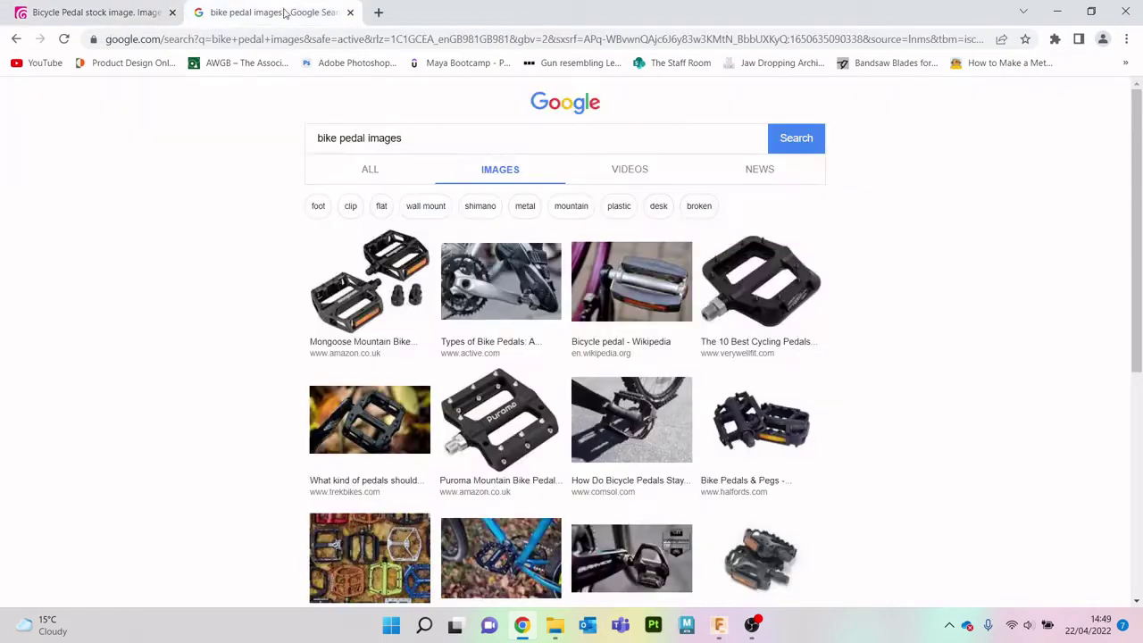
left_click(1055, 10)
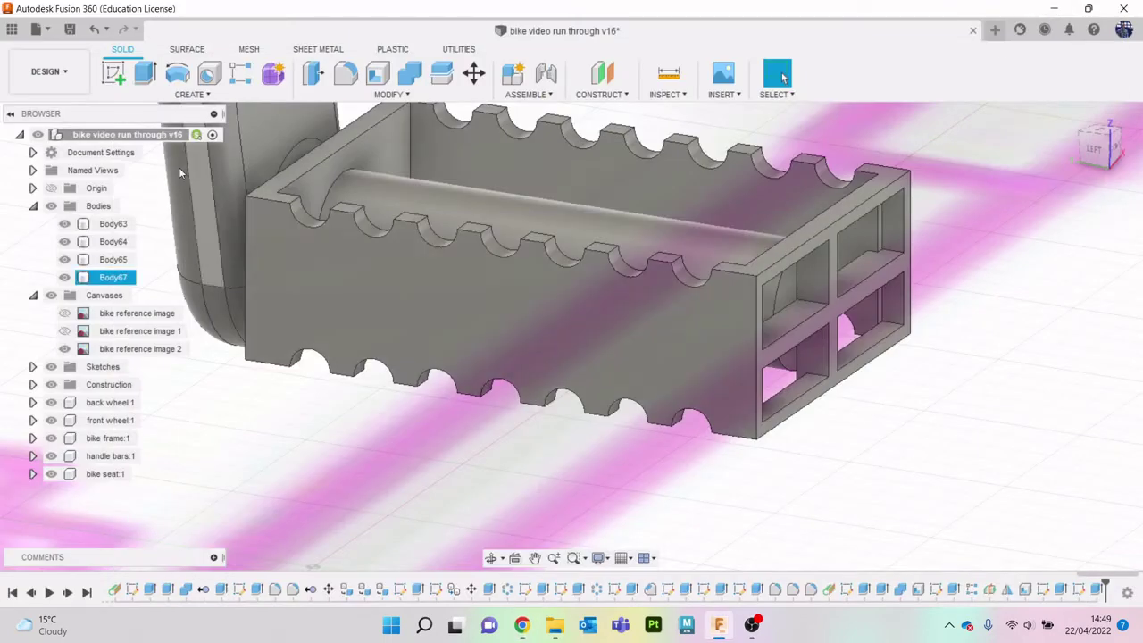
Step: Start a sketch on the pedal frame's notched outer side face and draw two diagonal lines joining its opposite corners
left_click(114, 74)
left_click(443, 316)
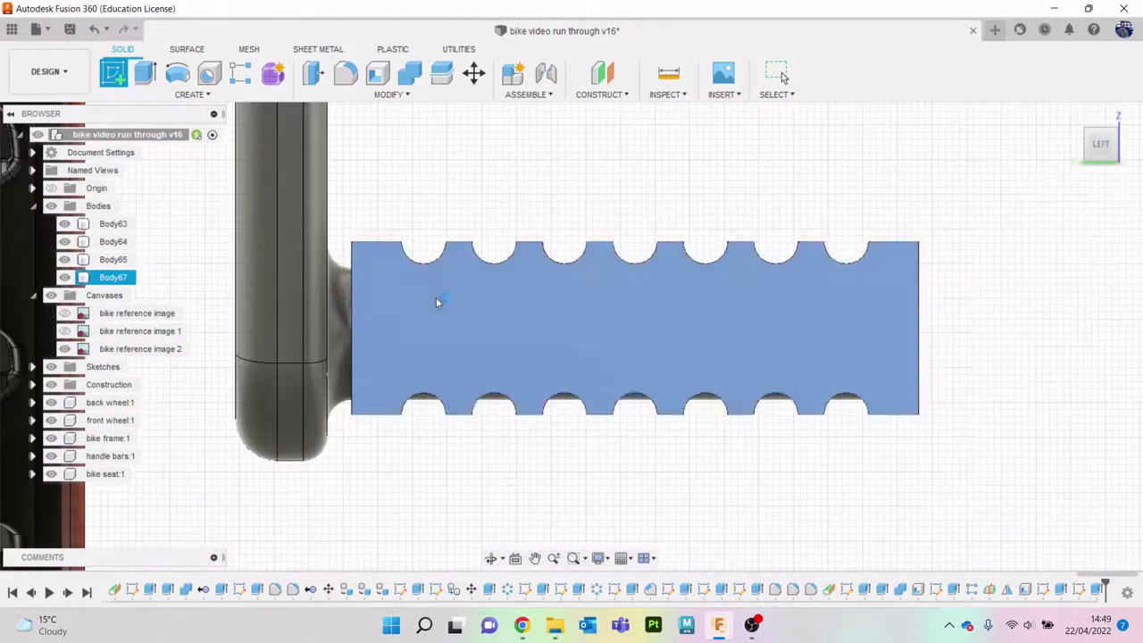
key("r")
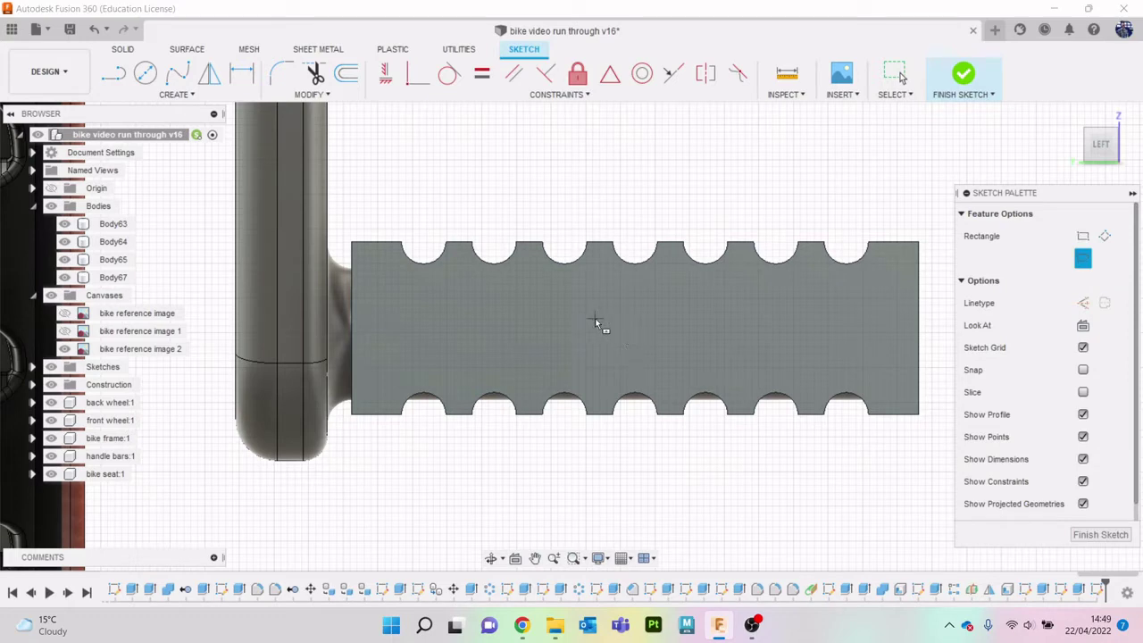
key("l")
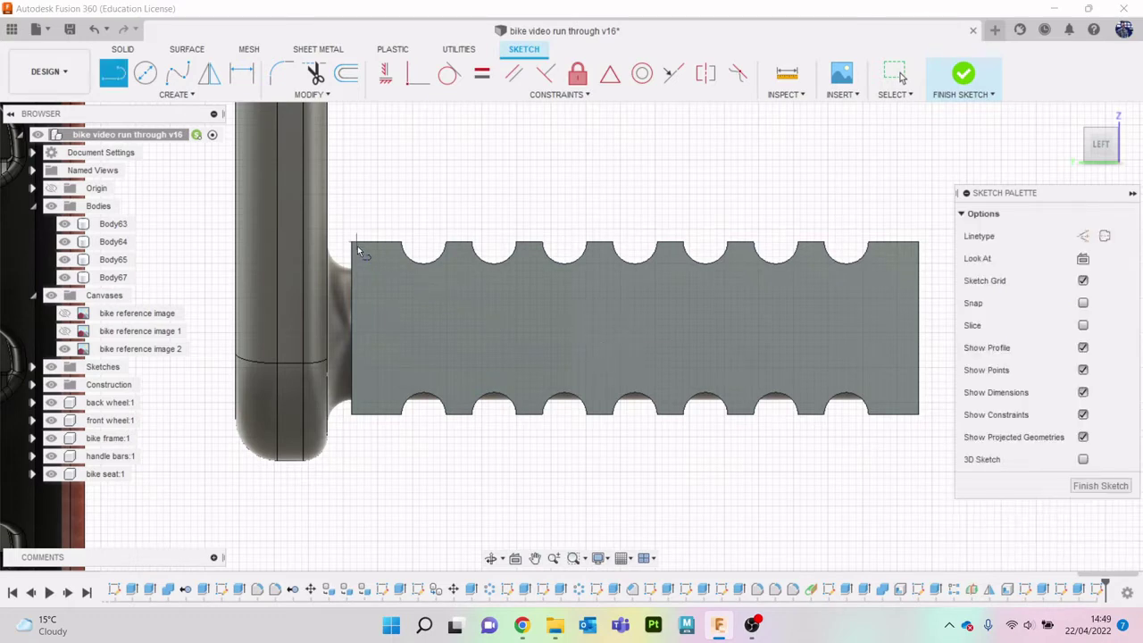
left_click(353, 243)
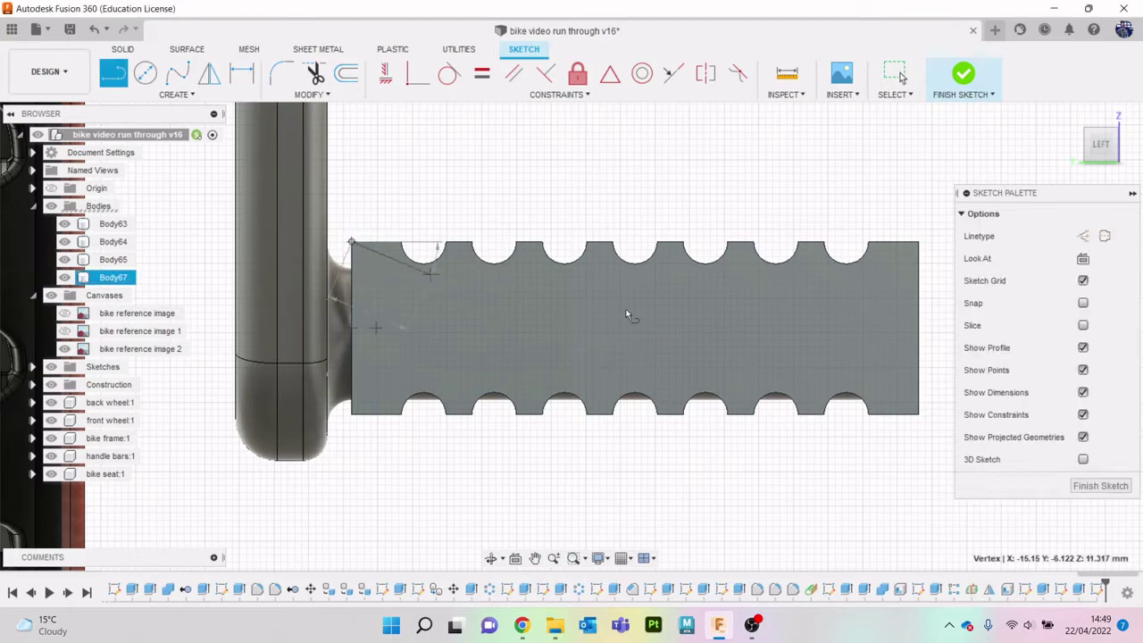
left_click(918, 414)
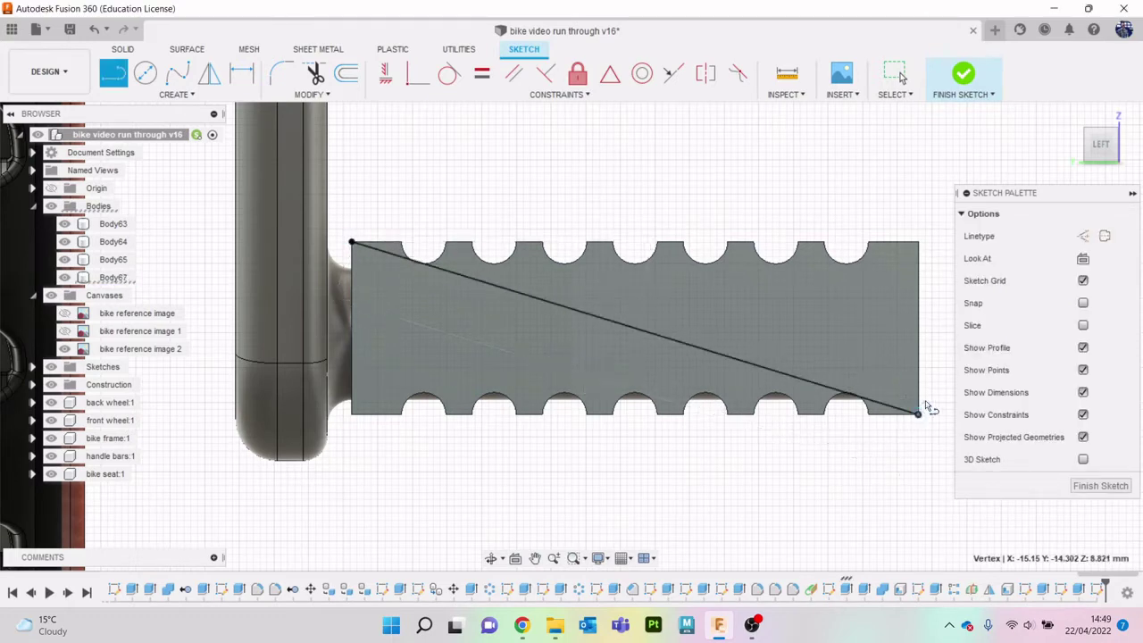
left_click(918, 242)
left_click(352, 415)
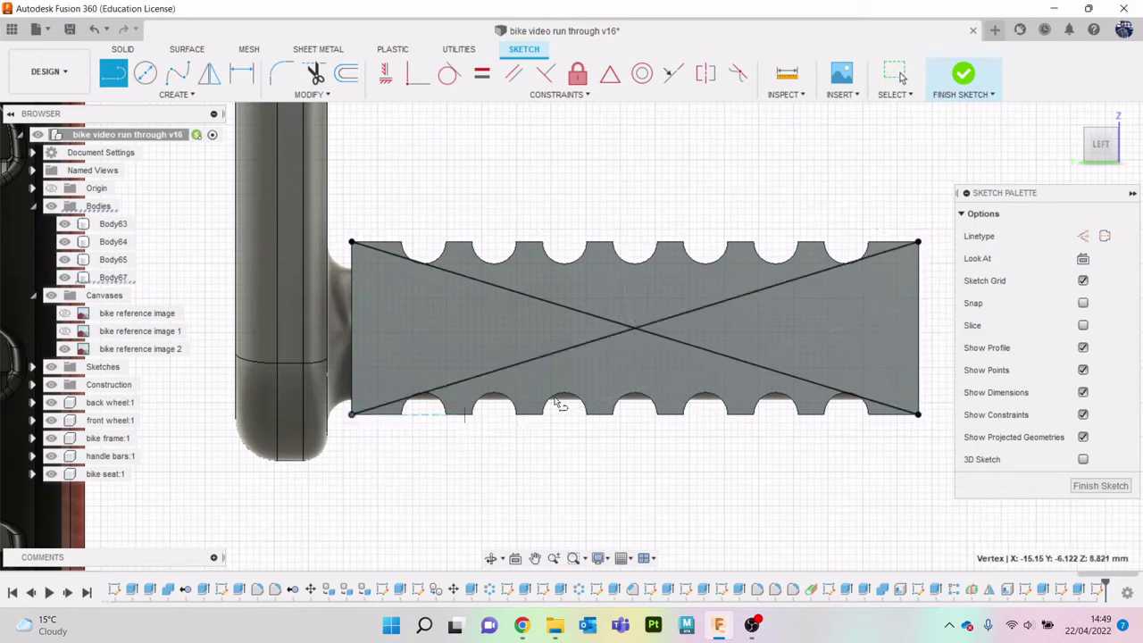
Step: Sketch a centre rectangle from the diagonals' crossing, spanning about 70% of the side face's length and 40% of its height
key("r")
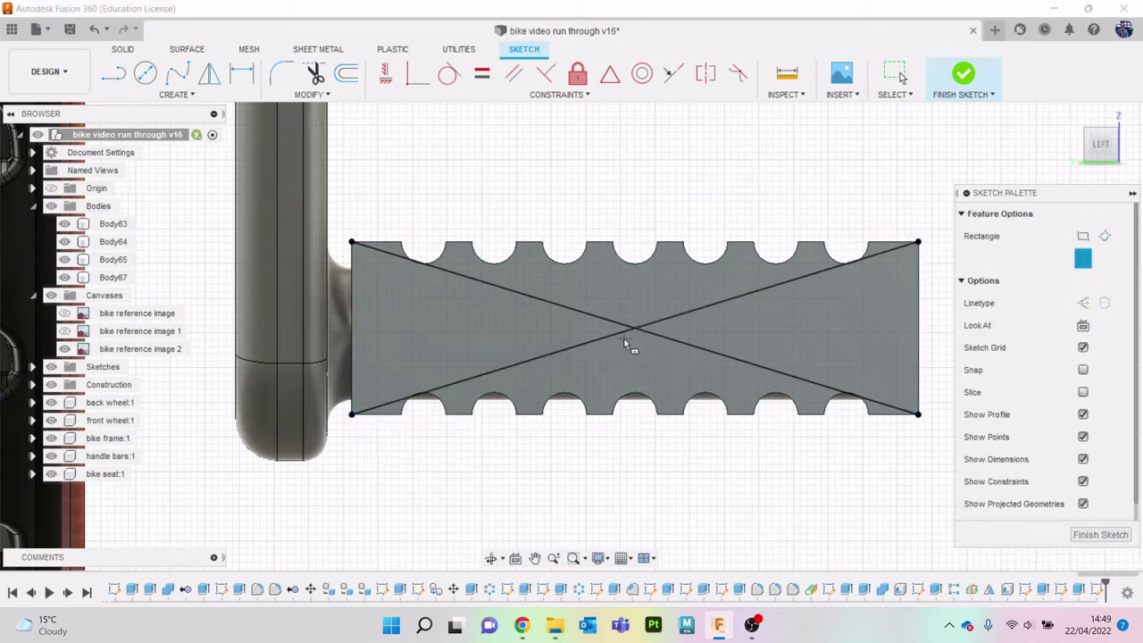
left_click(634, 328)
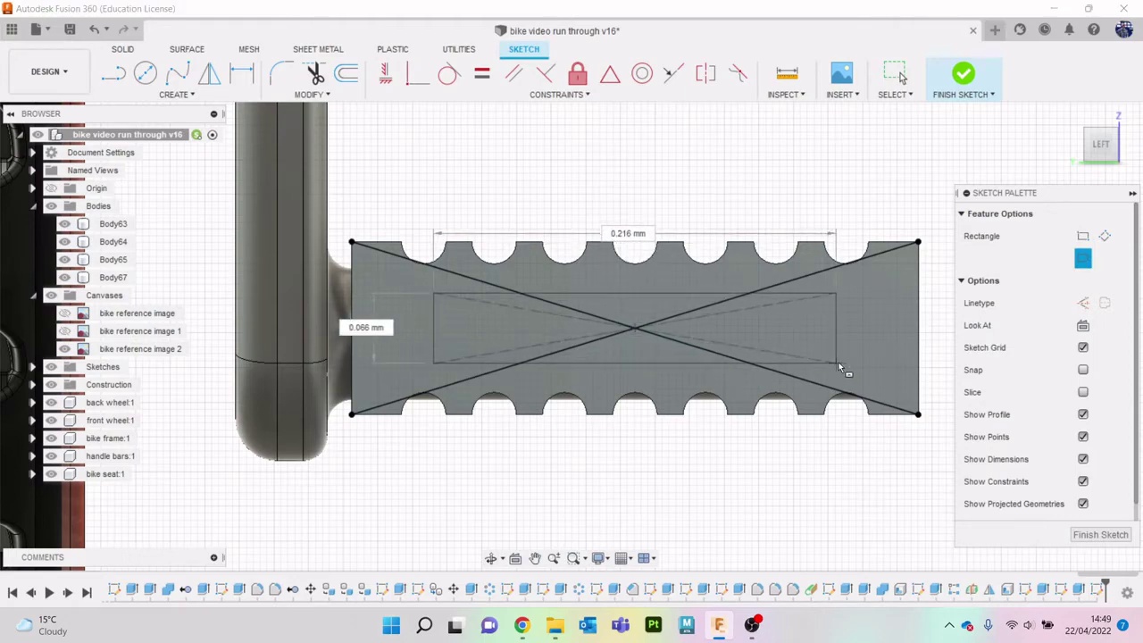
left_click(842, 363)
Step: Extrude the rectangle's four profiles outward 0.274 mm with the Join operation to form a raised block
mouse_move(842, 362)
middle_mouse_down("shift")
mouse_move(733, 331)
mouse_move(600, 338)
middle_mouse_up("shift")
key("e")
left_click(590, 328)
left_click(489, 346)
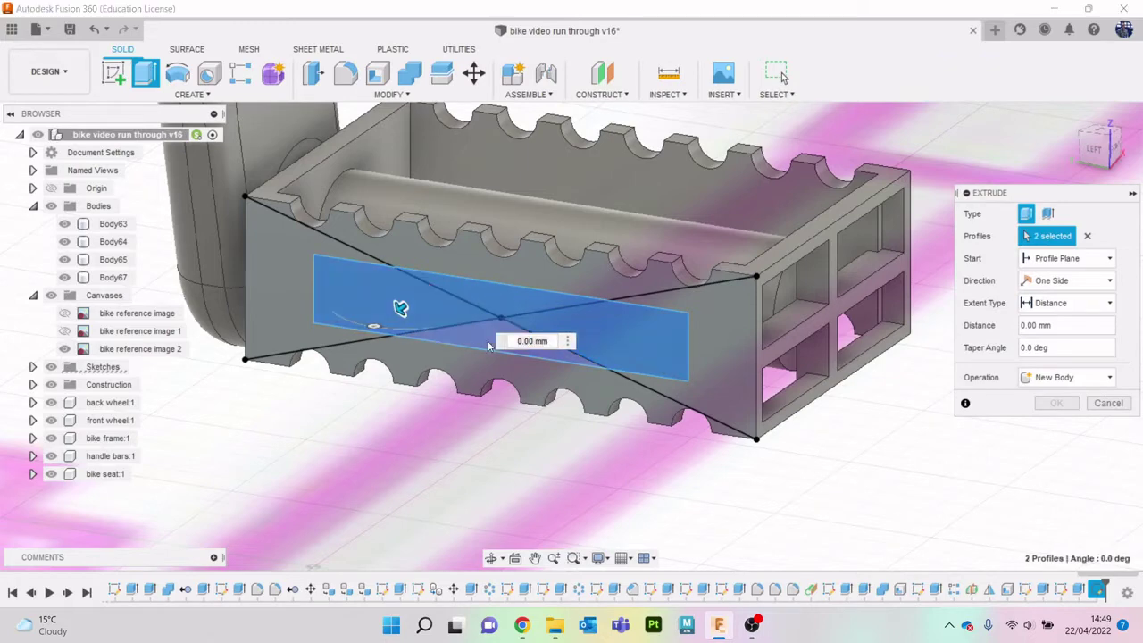
left_click(496, 345)
left_click_drag(494, 343, 485, 340)
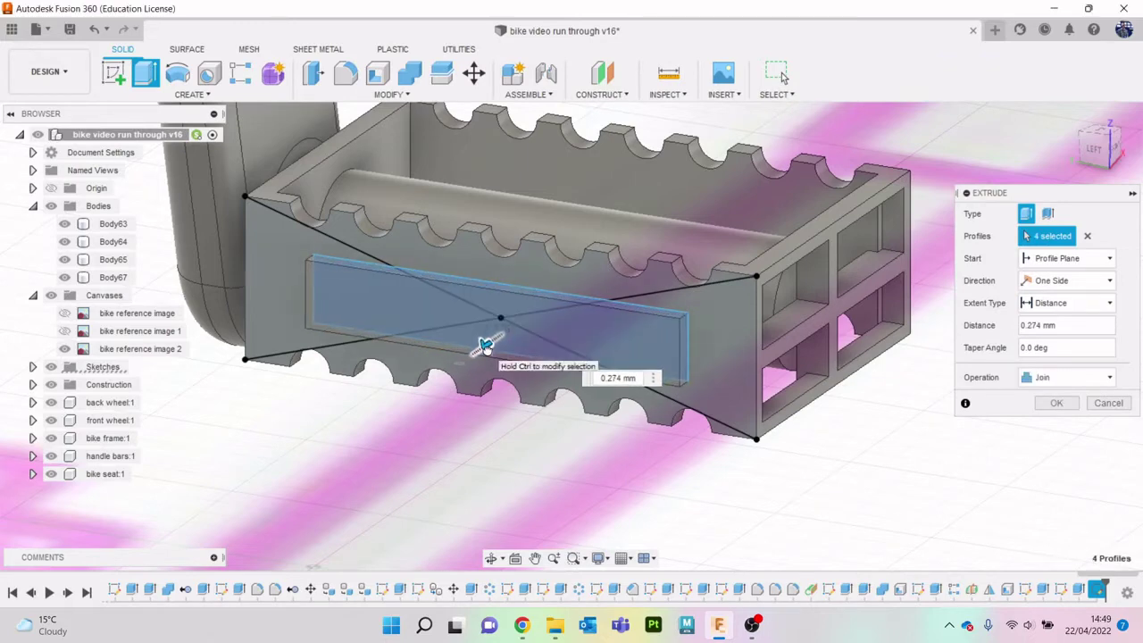
left_click(1047, 404)
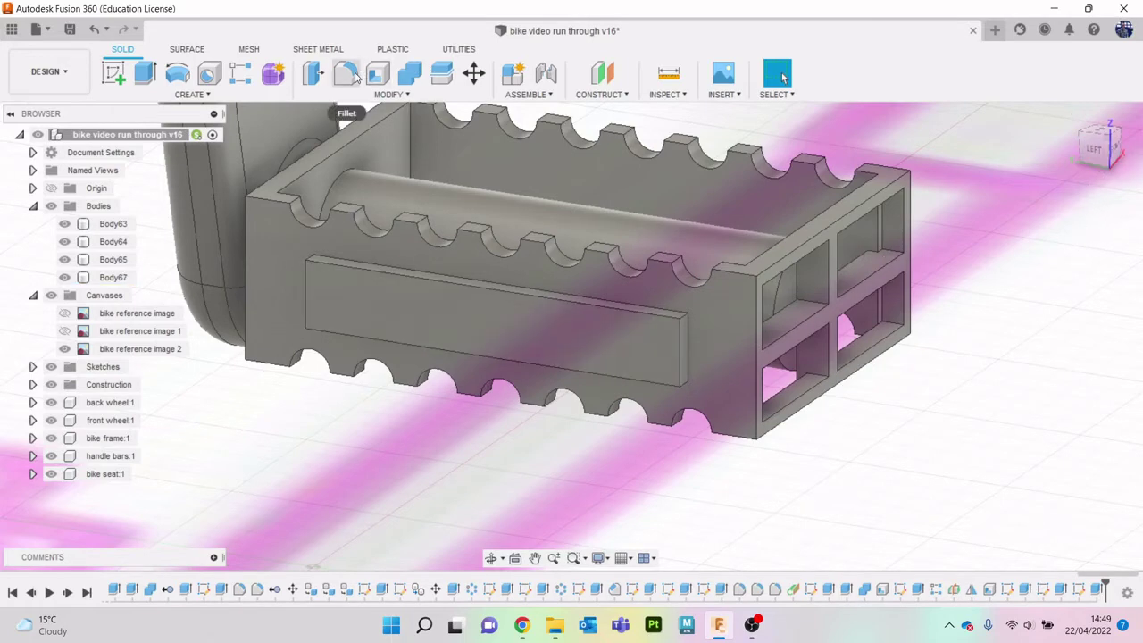
Step: Fillet all edges of the raised block's outer face with a 0.152 mm radius
left_click(536, 313)
scroll(538, 318, "up", 3)
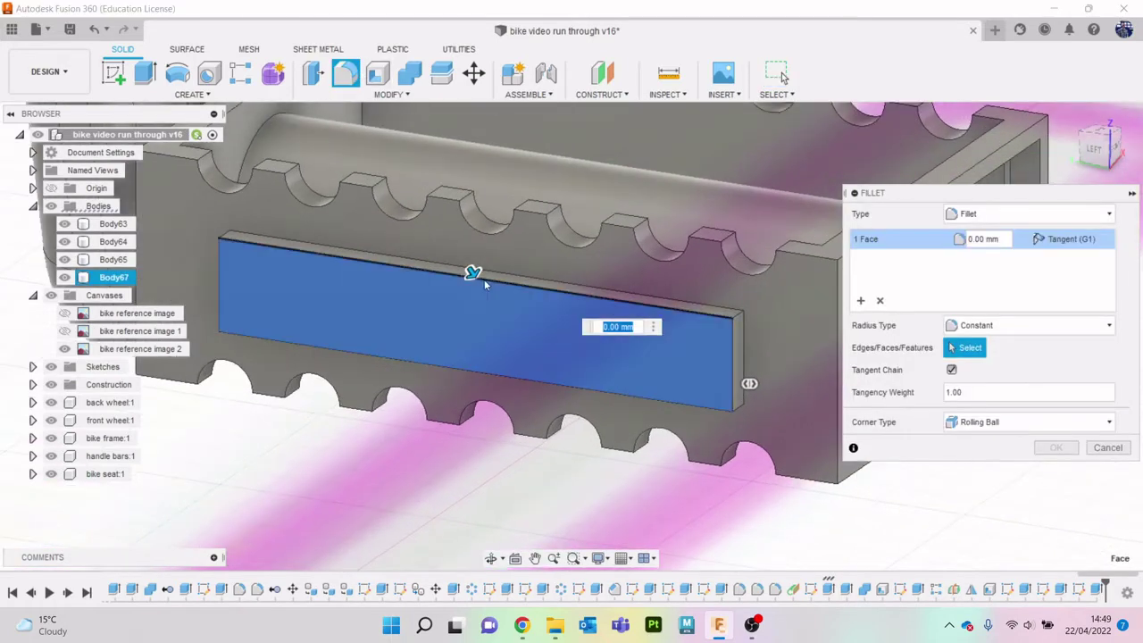
left_click_drag(471, 272, 474, 275)
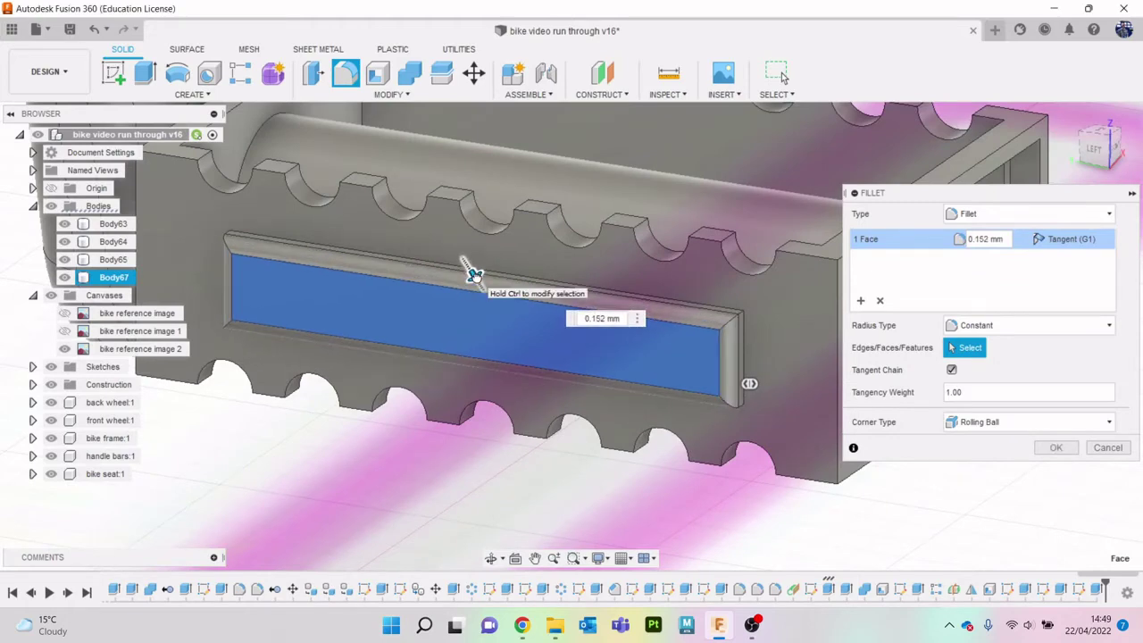
left_click(1055, 447)
Step: Construct a midplane between the pedal frame's two notched outer side faces
scroll(572, 336, "down", 5)
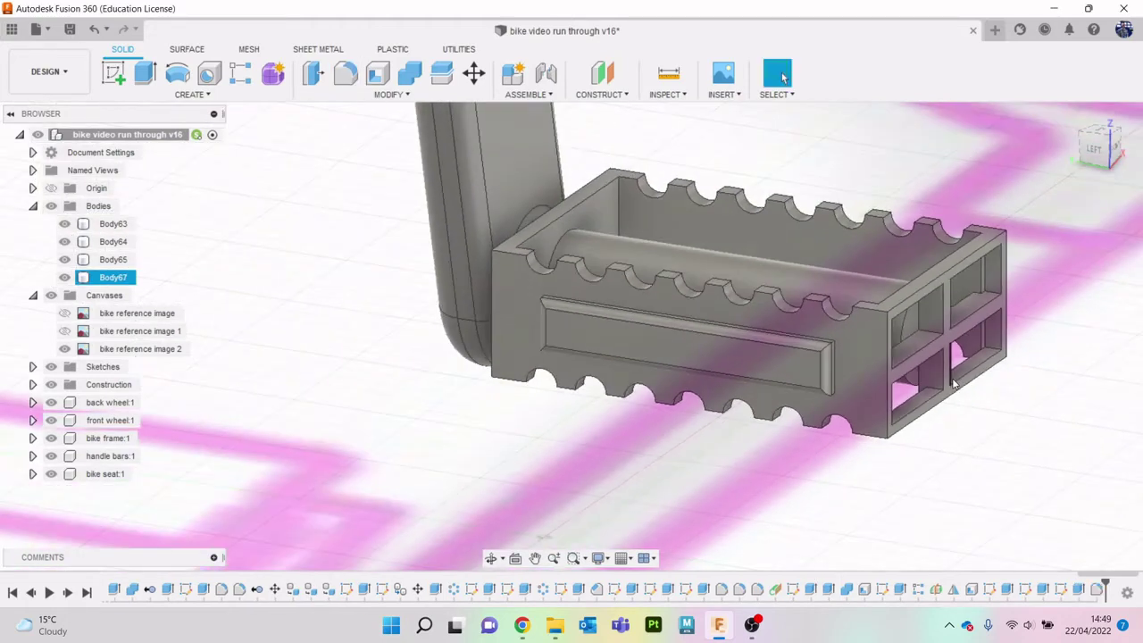
middle_click_drag(572, 336, 577, 152, "shift")
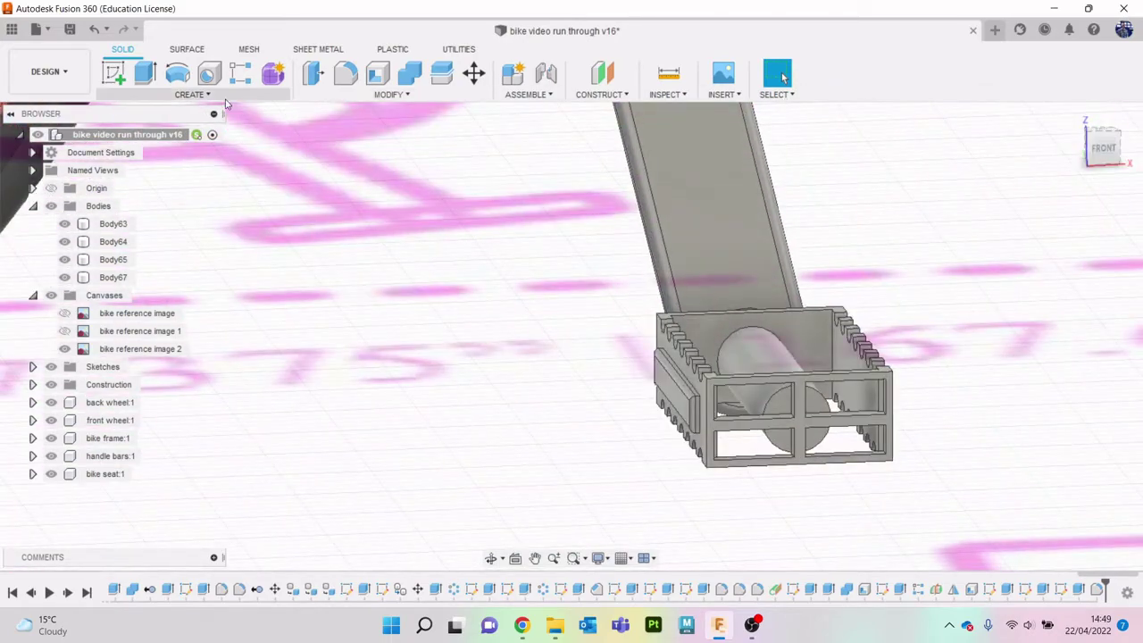
left_click(596, 93)
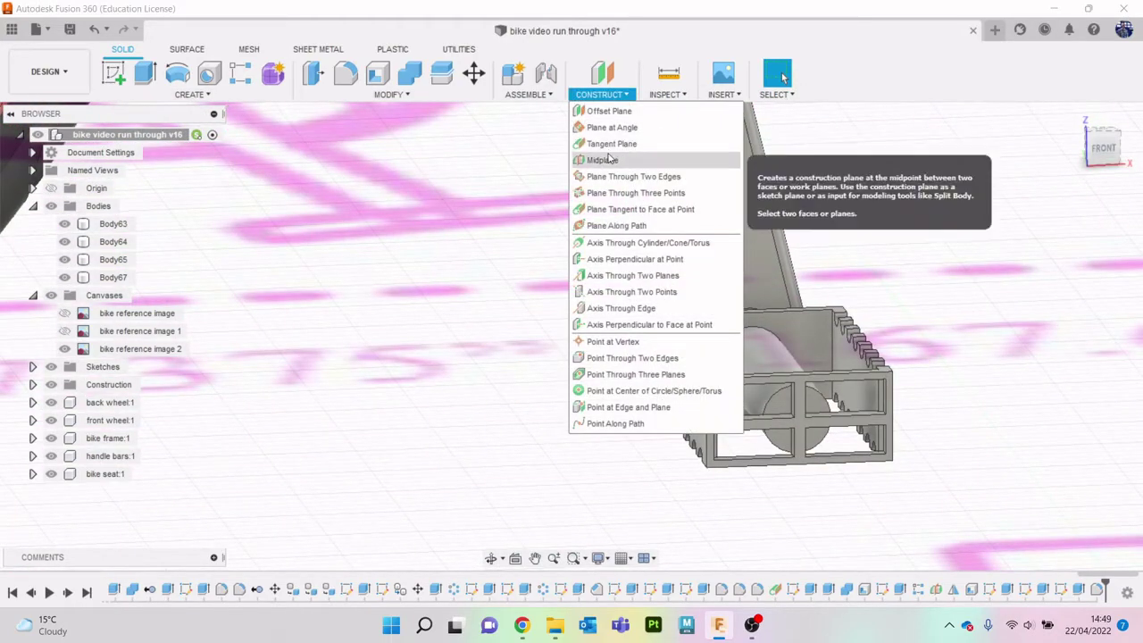
left_click(610, 159)
scroll(754, 390, "up", 4)
left_click(665, 415)
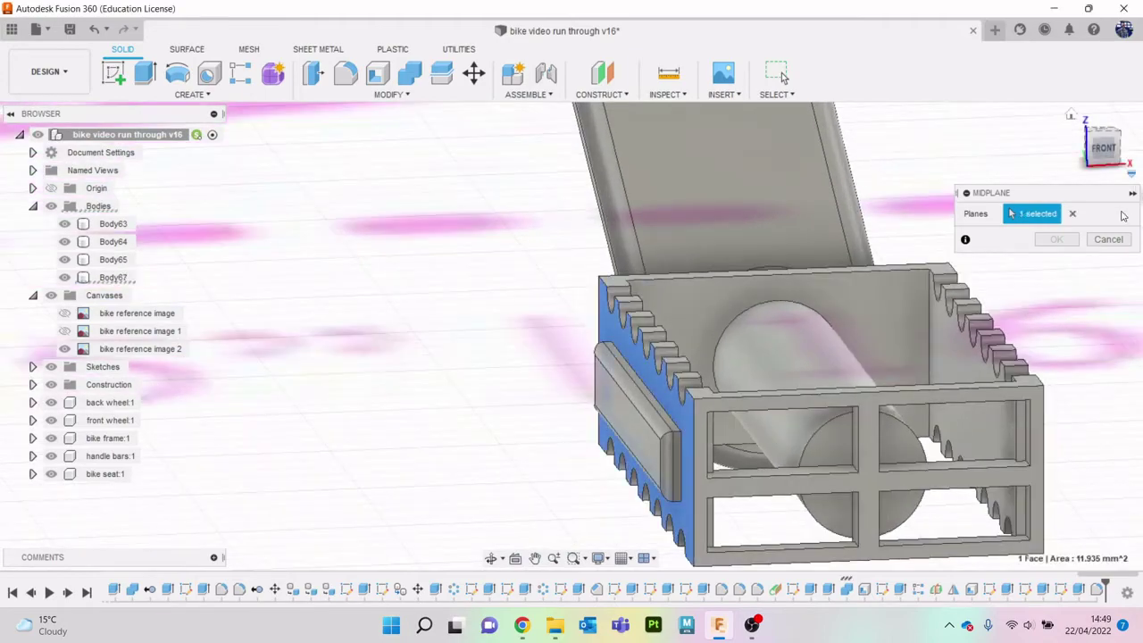
left_click(1107, 165)
left_click(834, 416)
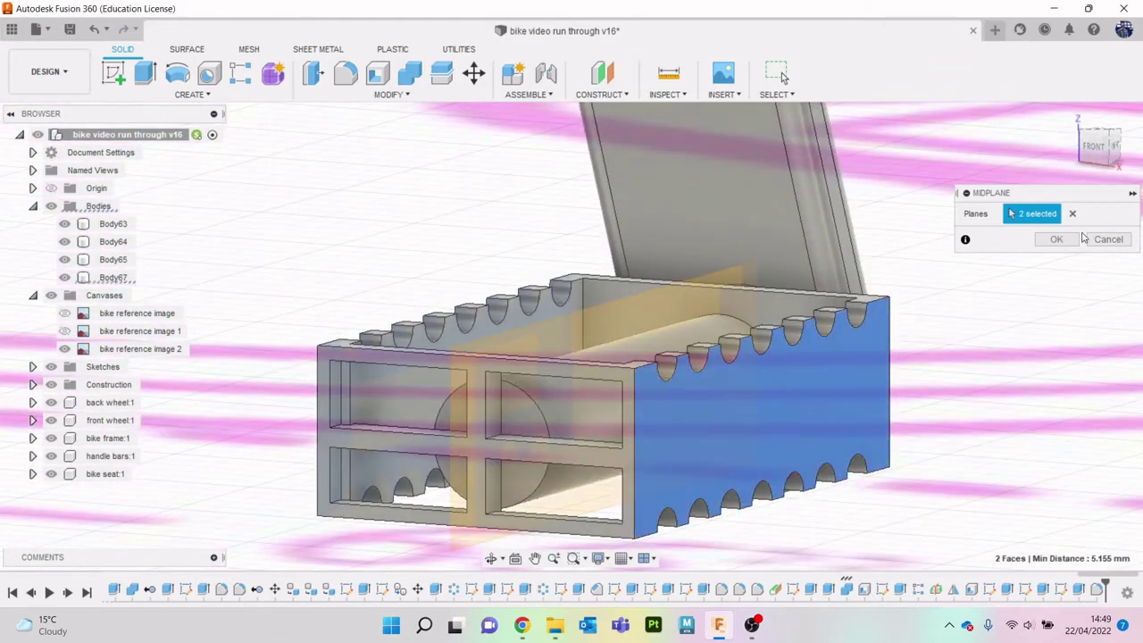
key("Return")
Step: Mirror the raised block's extrude and fillet features across the pedal's midplane onto the opposite side face
left_click_drag(1134, 165, 357, 142)
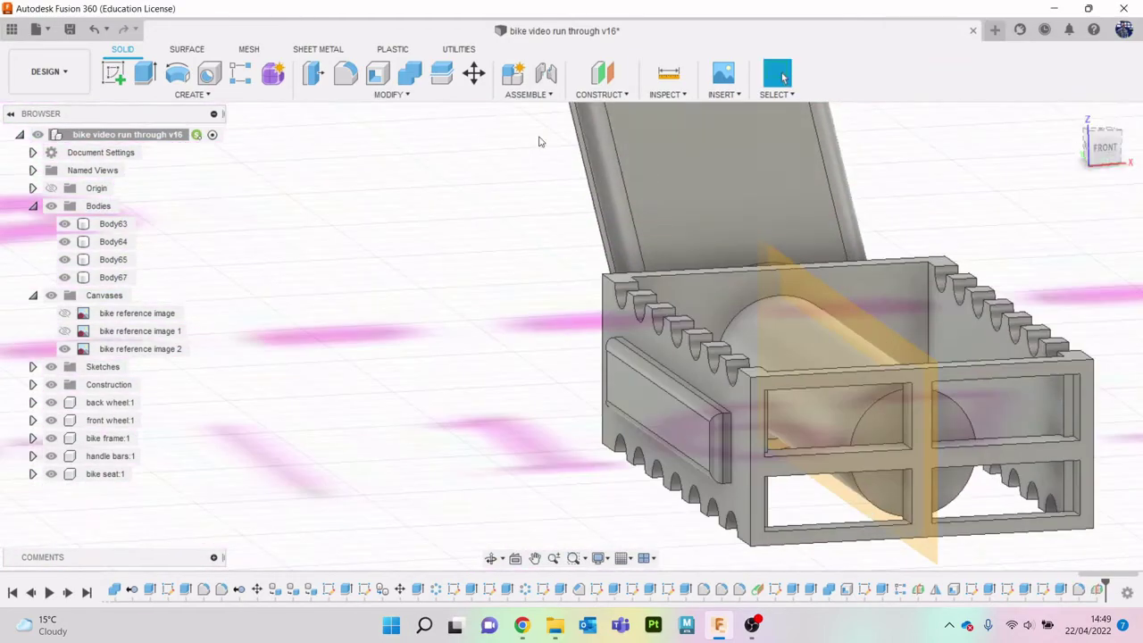
left_click(188, 94)
left_click(183, 442)
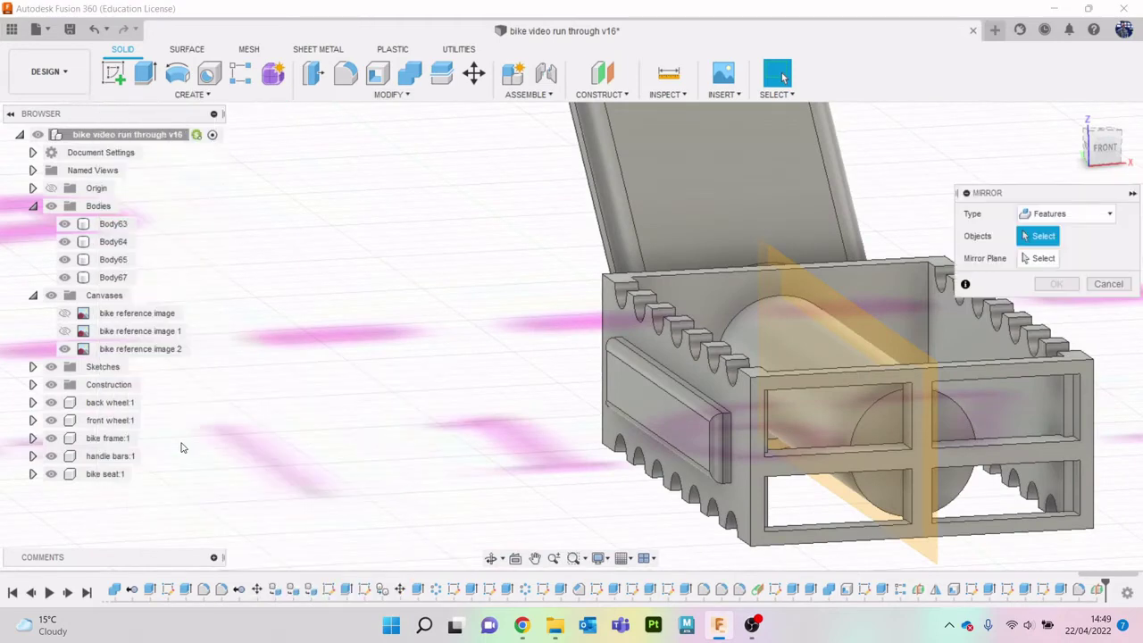
left_click(1080, 590)
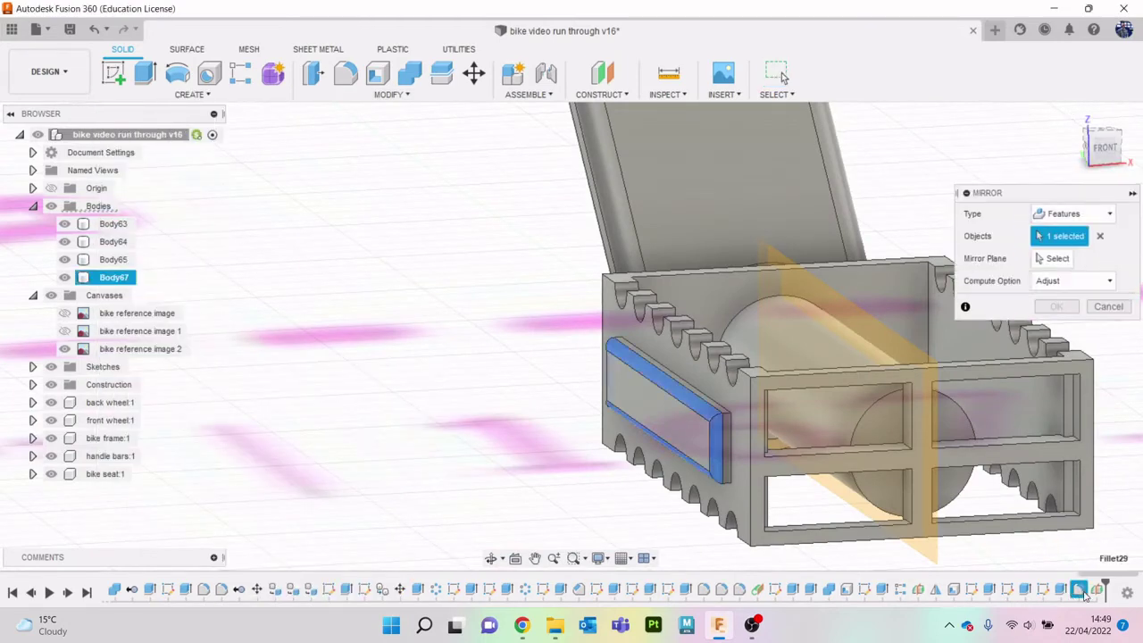
left_click(1062, 589, "shift")
left_click(1056, 258)
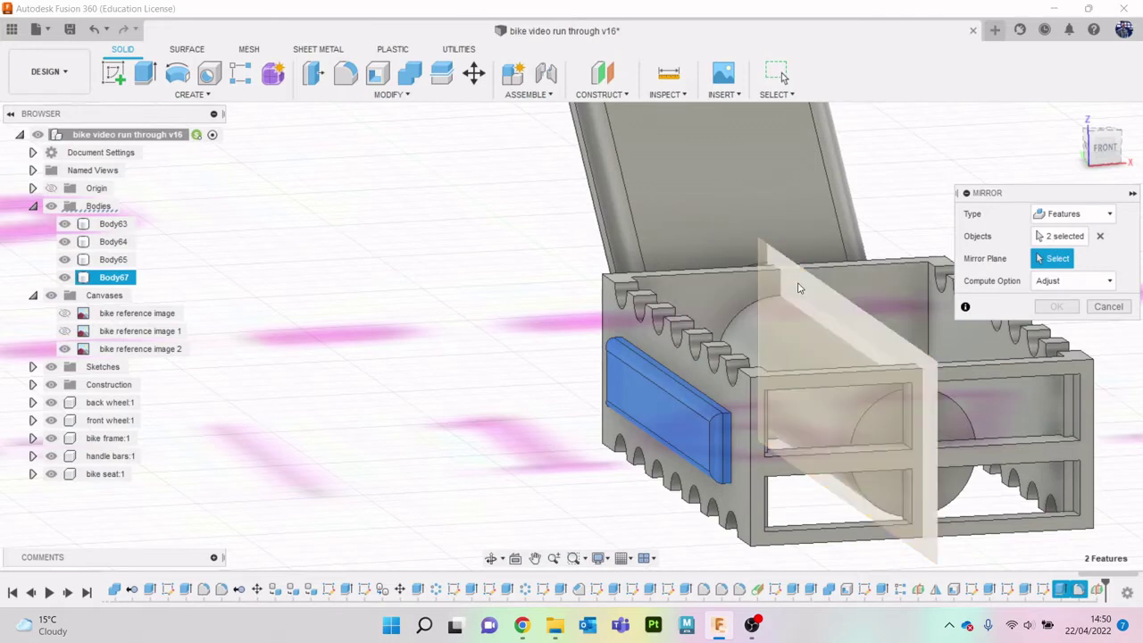
left_click(912, 330)
left_click(1057, 307)
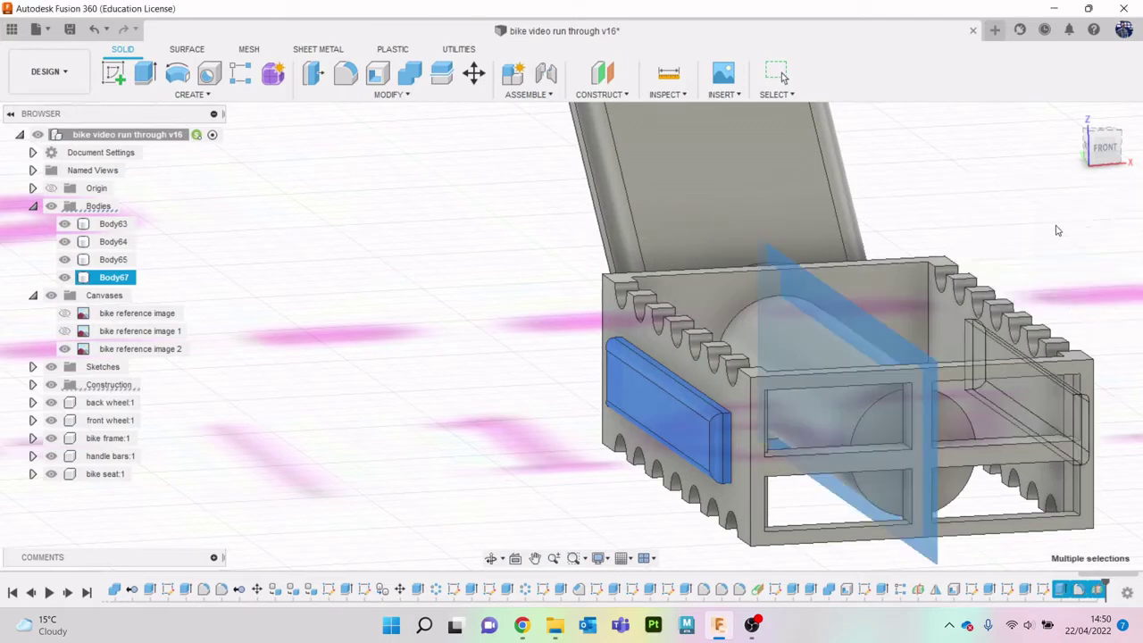
Step: Hide the midplane running through the pedal
left_click(930, 242)
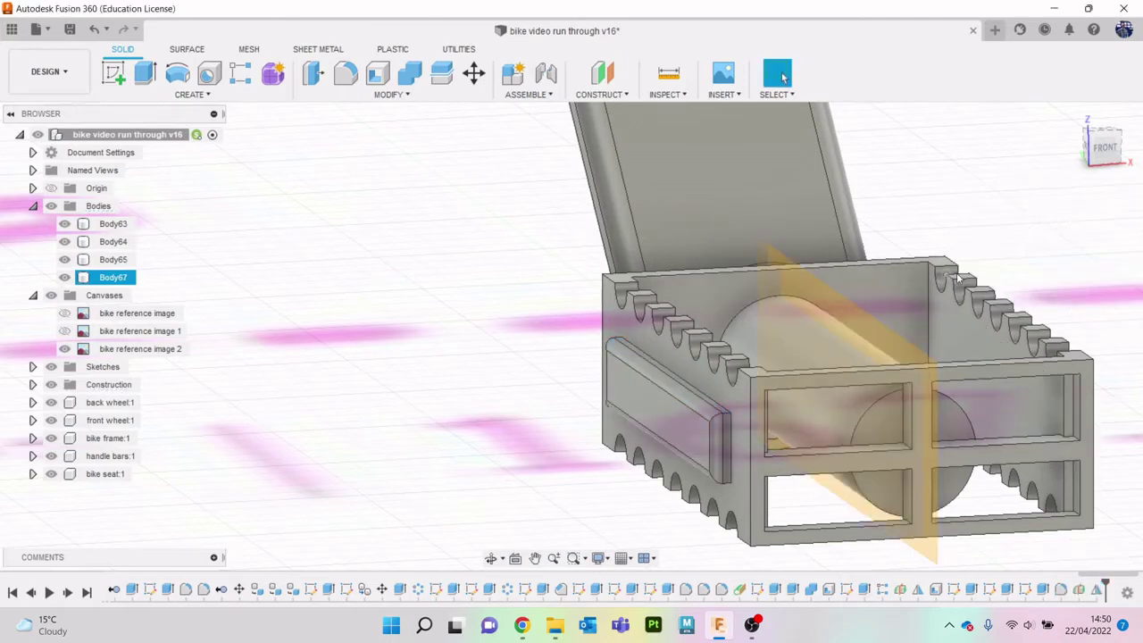
left_click(826, 299)
left_click(1061, 204)
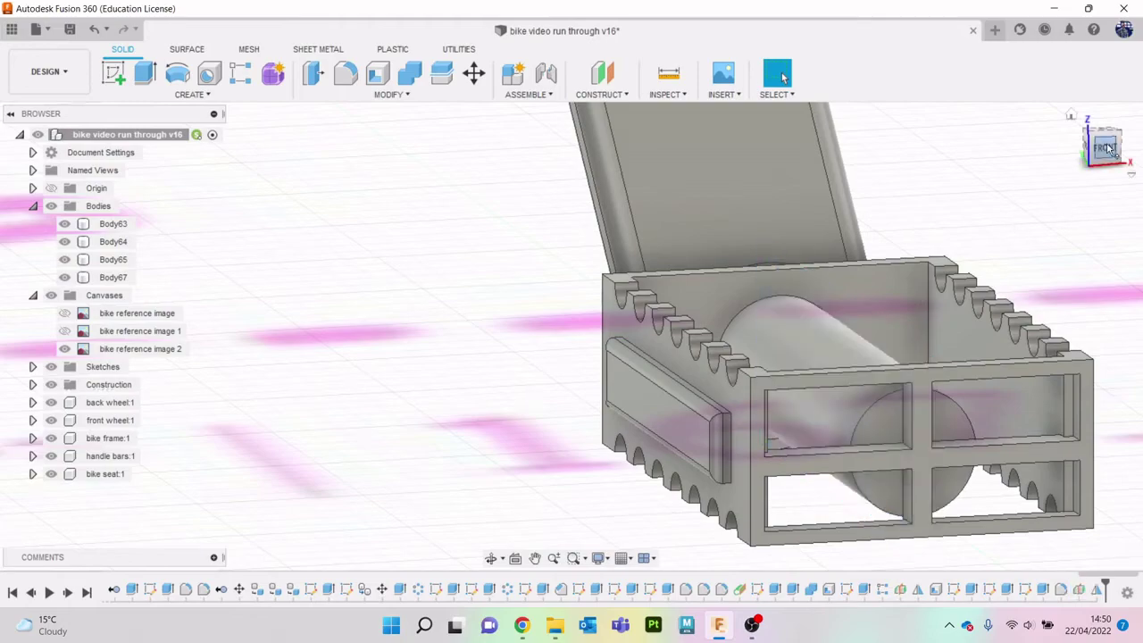
Step: Examine the finished pedal and crank arm in place on the bike from several angles and distances
middle_click_drag(1068, 207, 902, 219, "shift")
scroll(1046, 273, "down", 6)
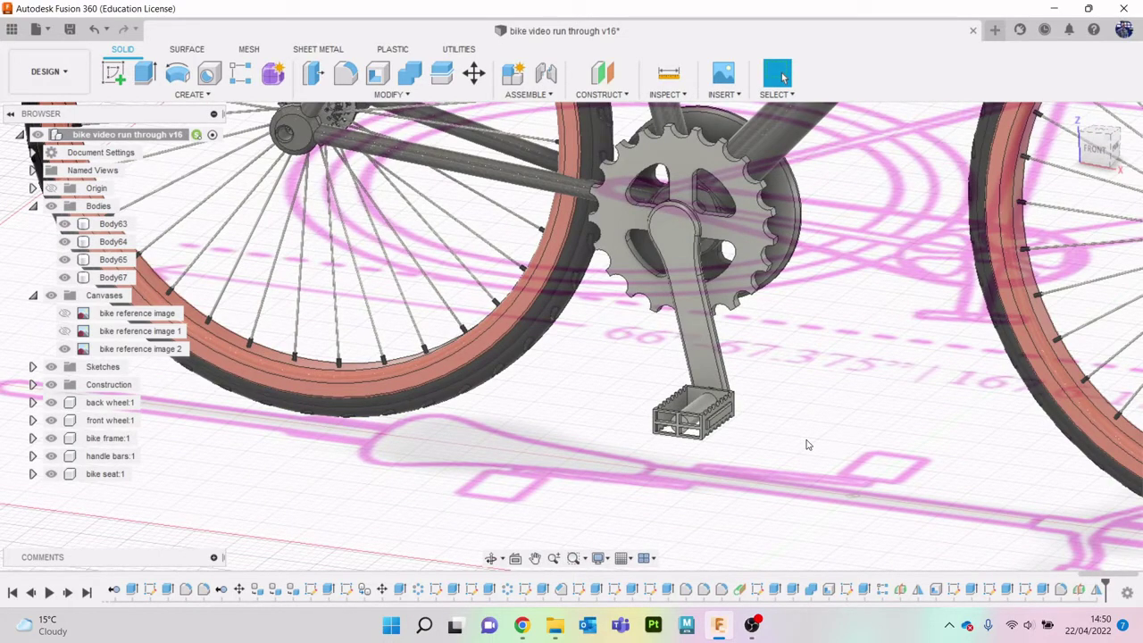
left_click(752, 624)
left_click(752, 624)
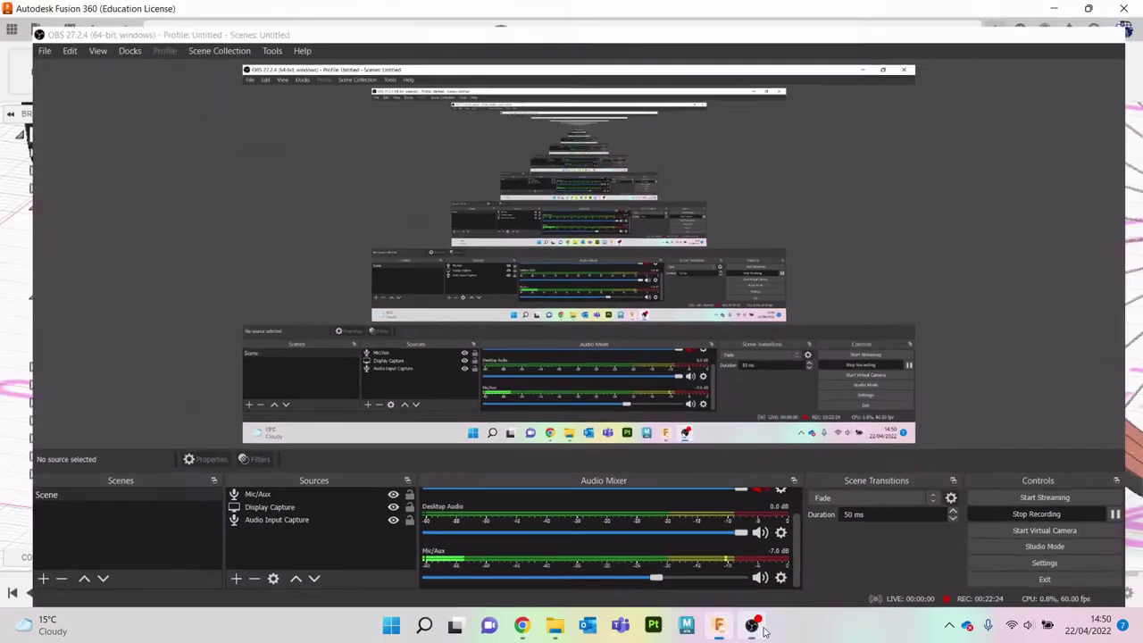
scroll(868, 282, "down", 2)
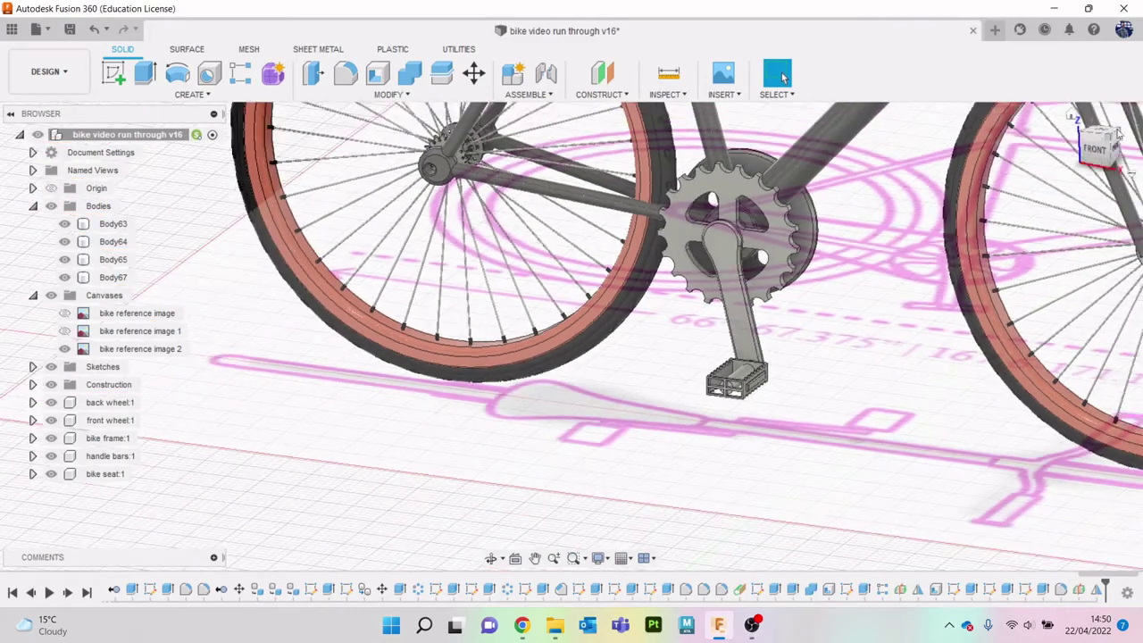
left_click_drag(1122, 161, 1107, 147)
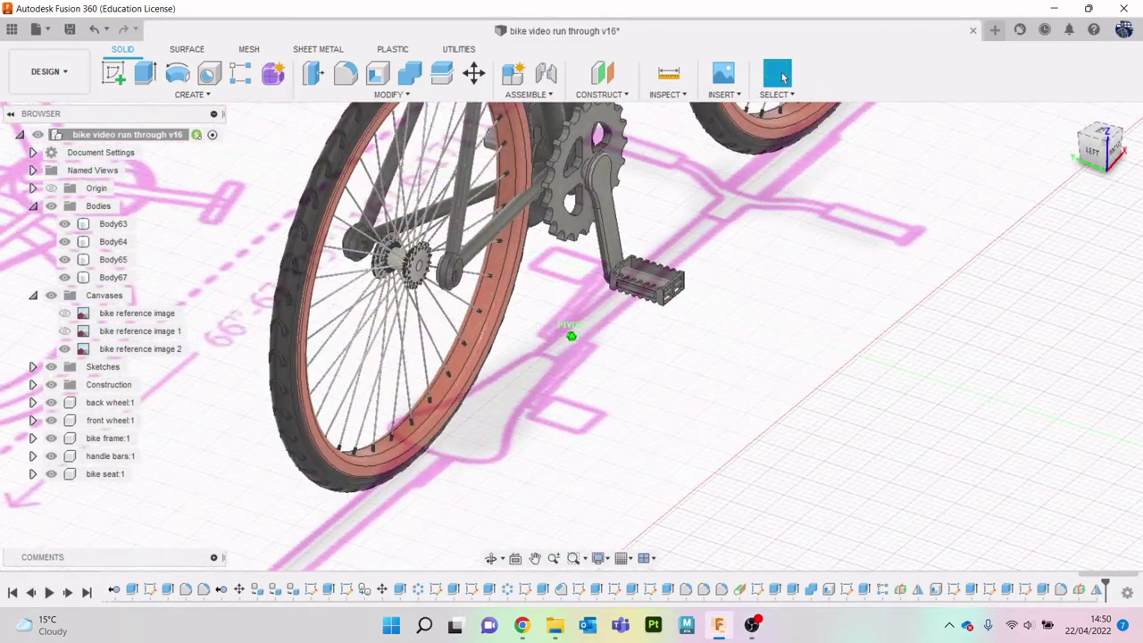
scroll(585, 361, "up", 3)
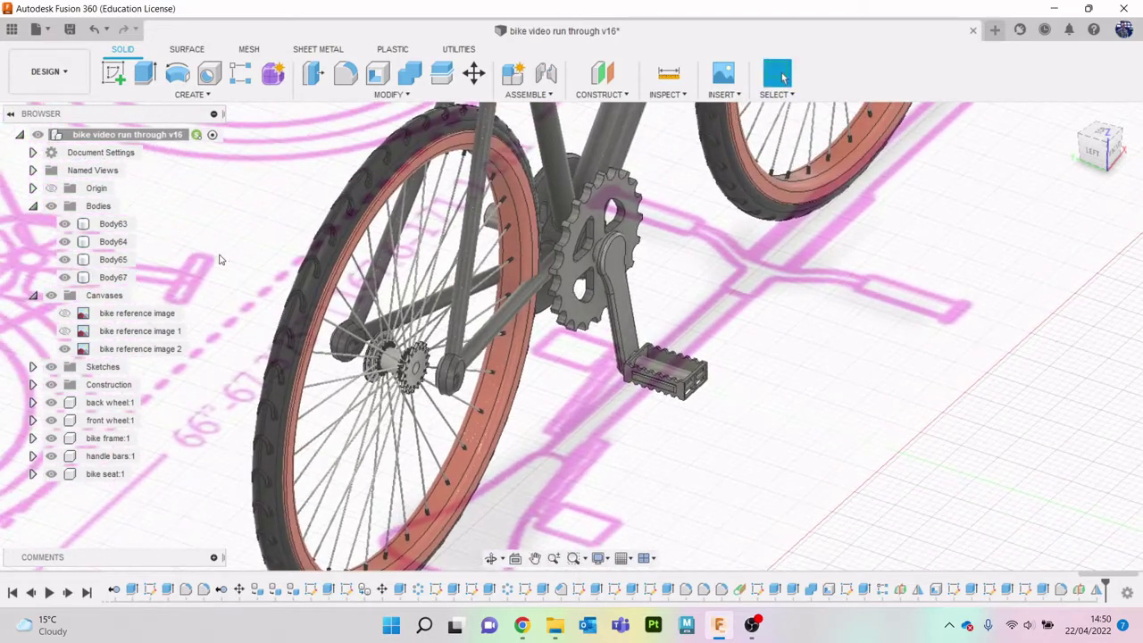
Step: Highlight the crank arm with pedal body and the axle body in turn, and inspect their positions from above
left_click(114, 278)
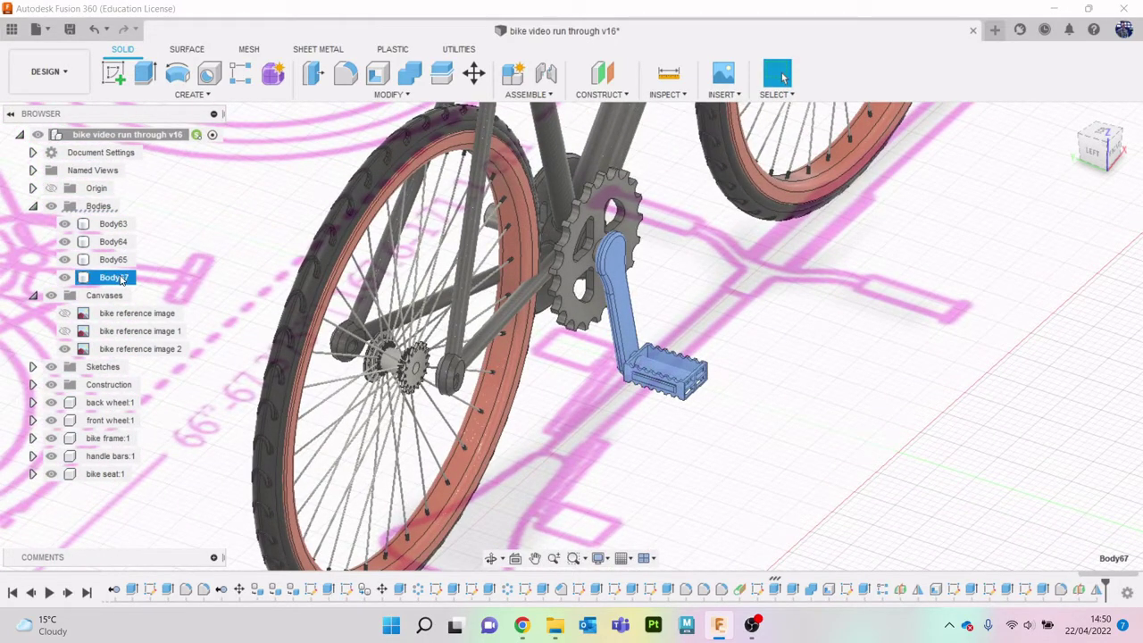
left_click(114, 260)
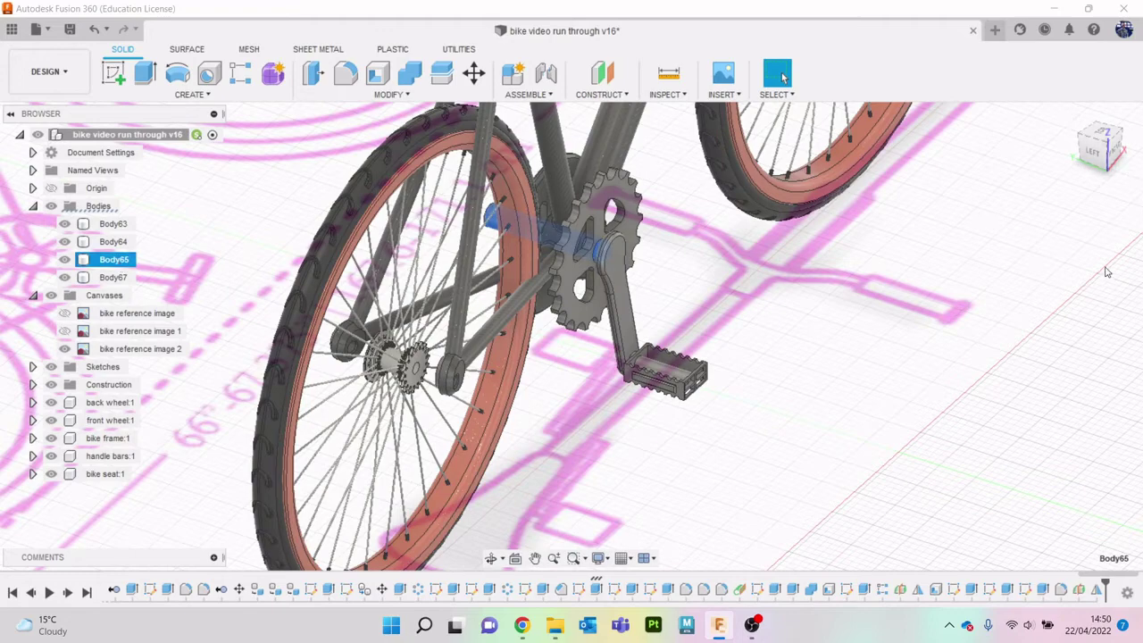
middle_click_drag(983, 268, 741, 290, "shift")
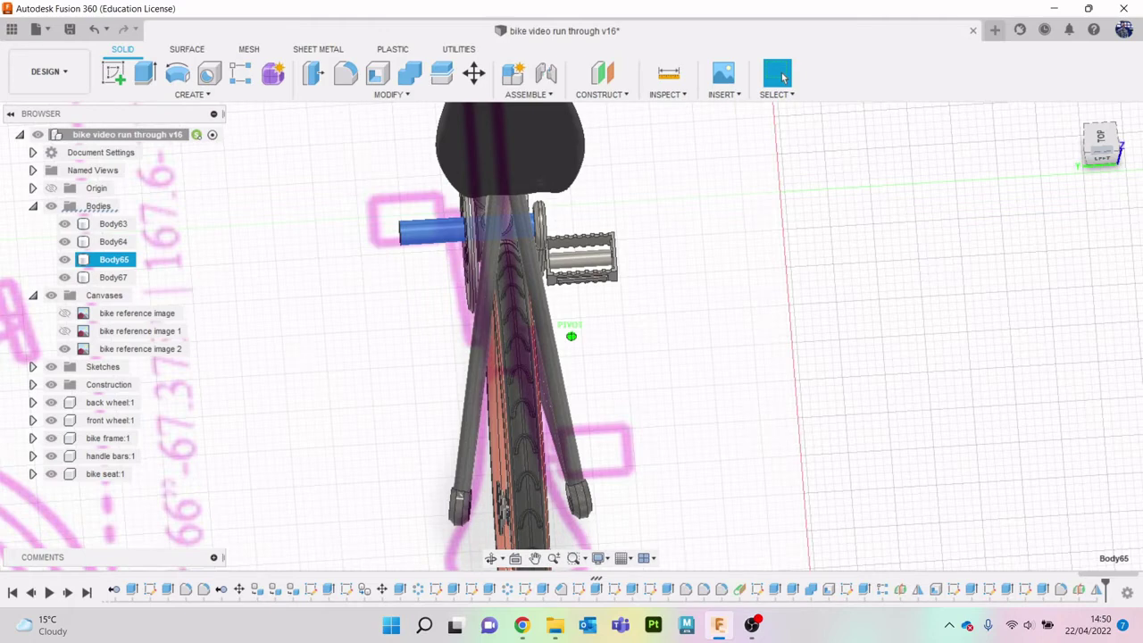
middle_click_drag(782, 77, 773, 81, "shift")
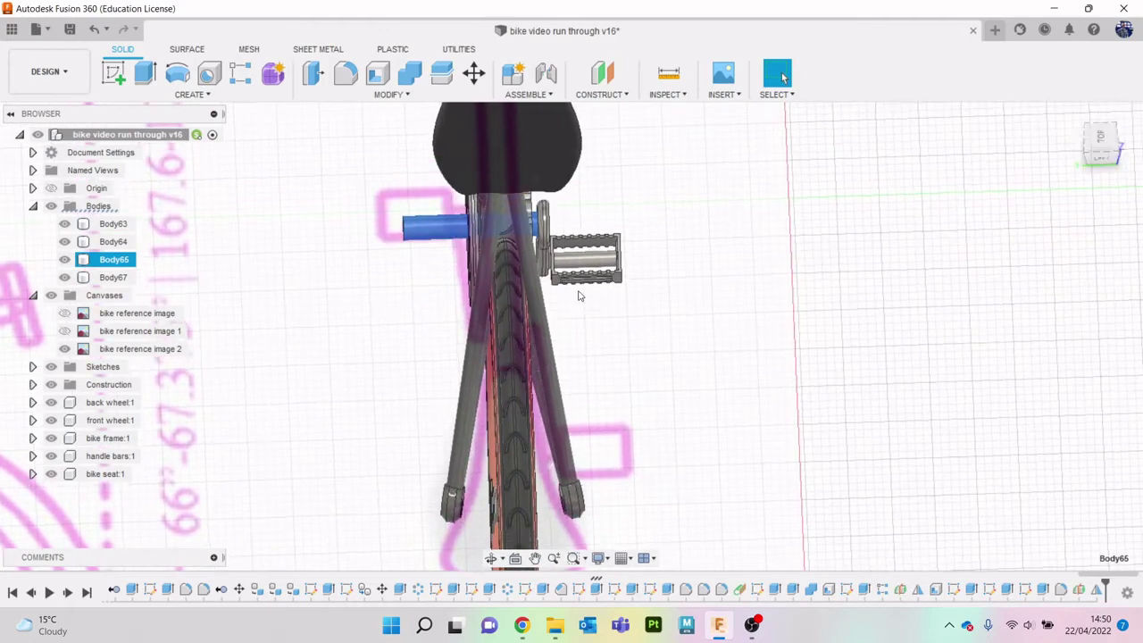
left_click(105, 278)
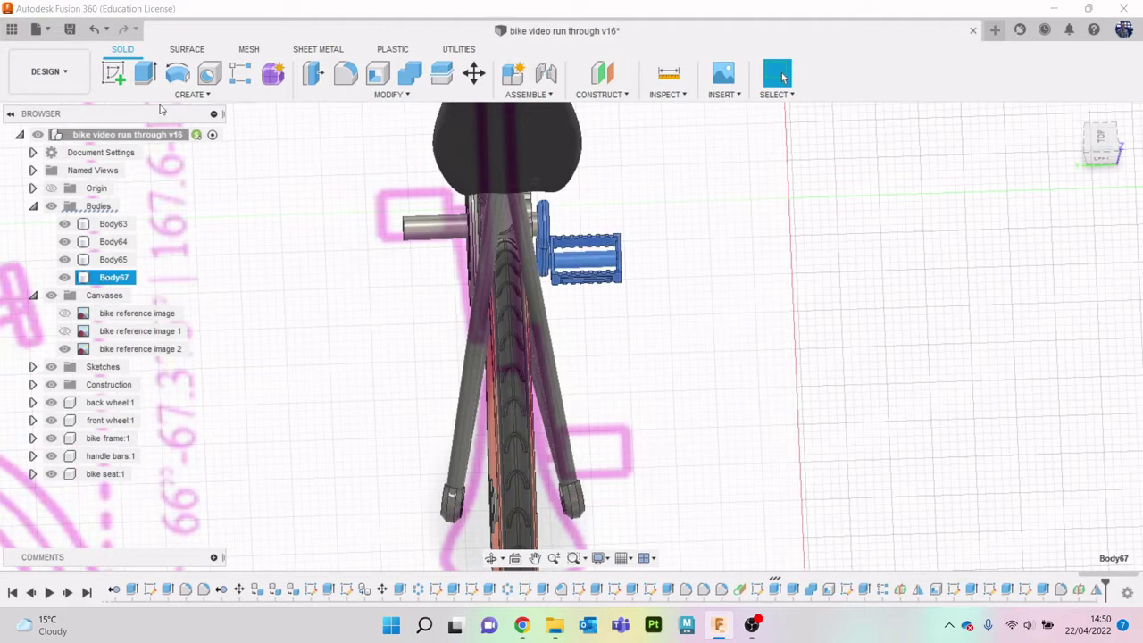
Step: Mirror the crank arm and pedal body across the bike's lengthwise centre plane to the opposite side as a new body
left_click(189, 94)
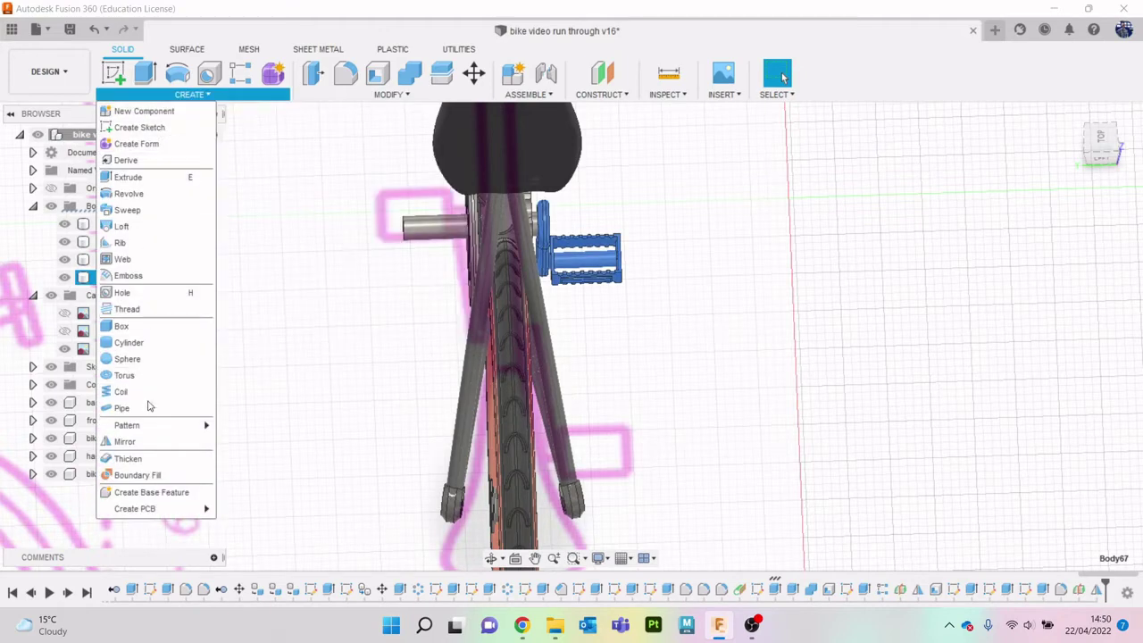
left_click(134, 441)
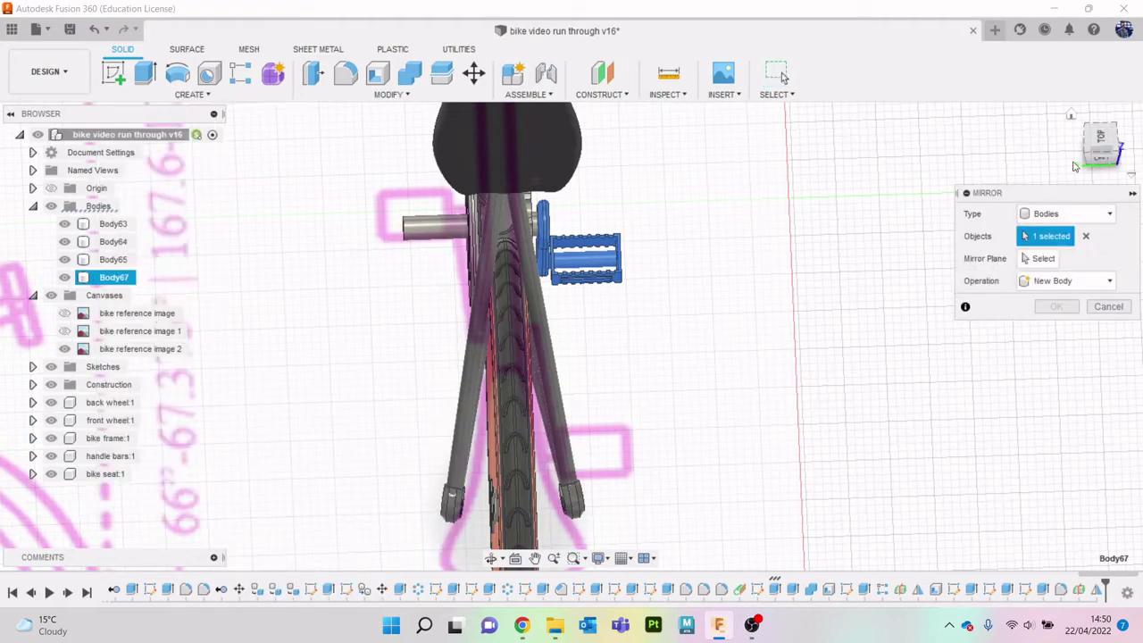
left_click(1040, 258)
left_click(1127, 136)
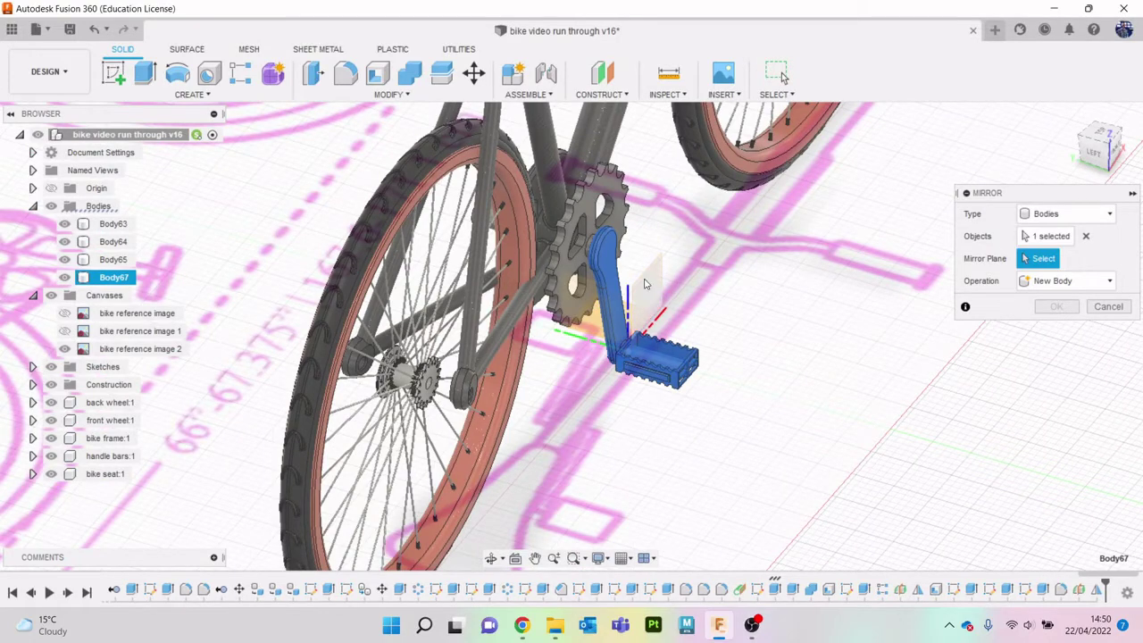
left_click(645, 284)
left_click(1101, 152)
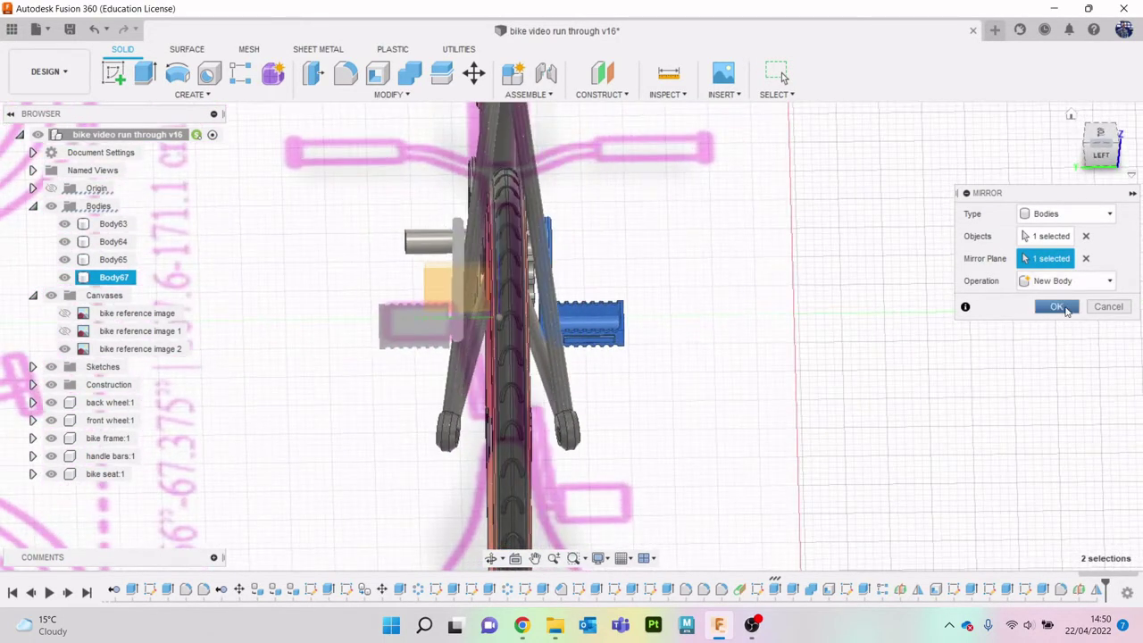
left_click(1057, 306)
Step: Start moving the mirrored crank and pedal body and shift it -0.174 mm in the Y direction
left_click(1071, 114)
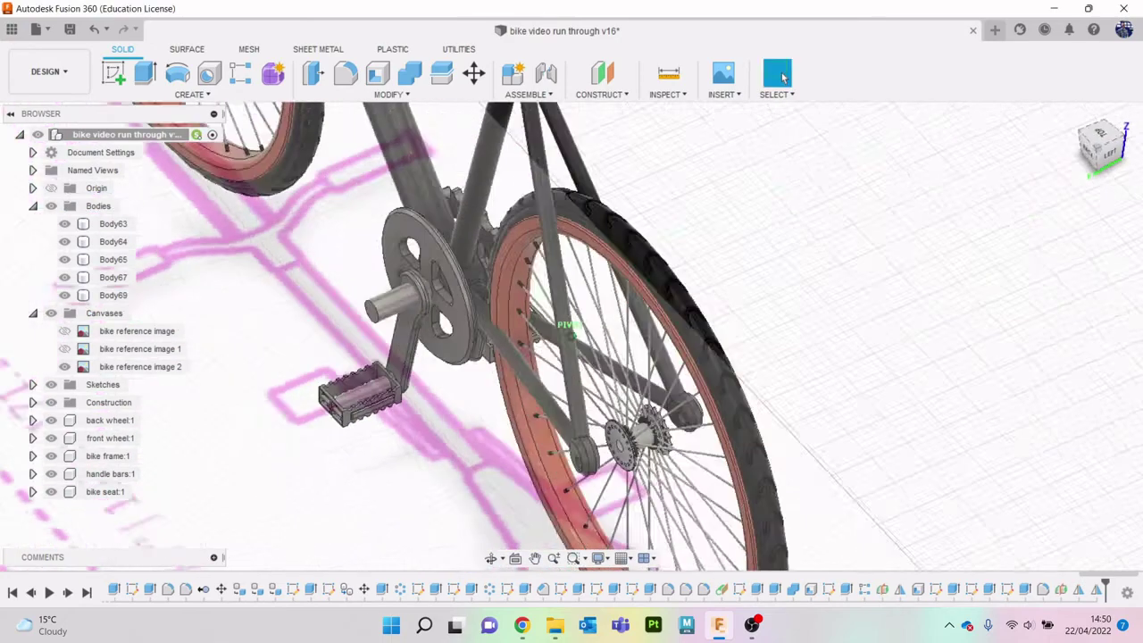
middle_click_drag(393, 322, 449, 339, "shift")
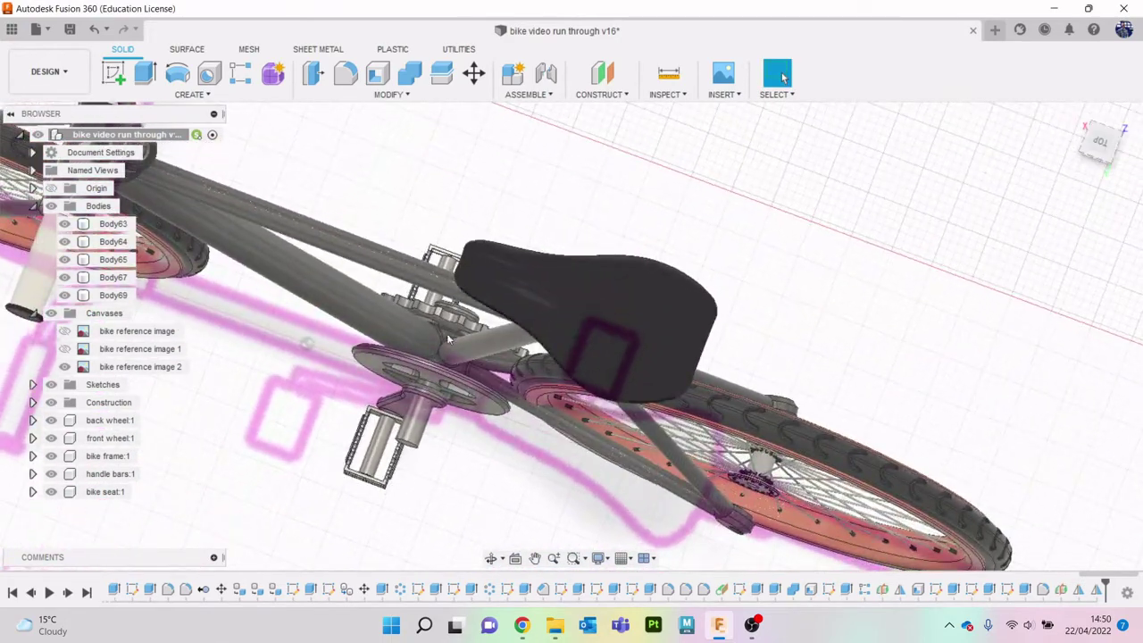
left_click(112, 294)
right_click(111, 297)
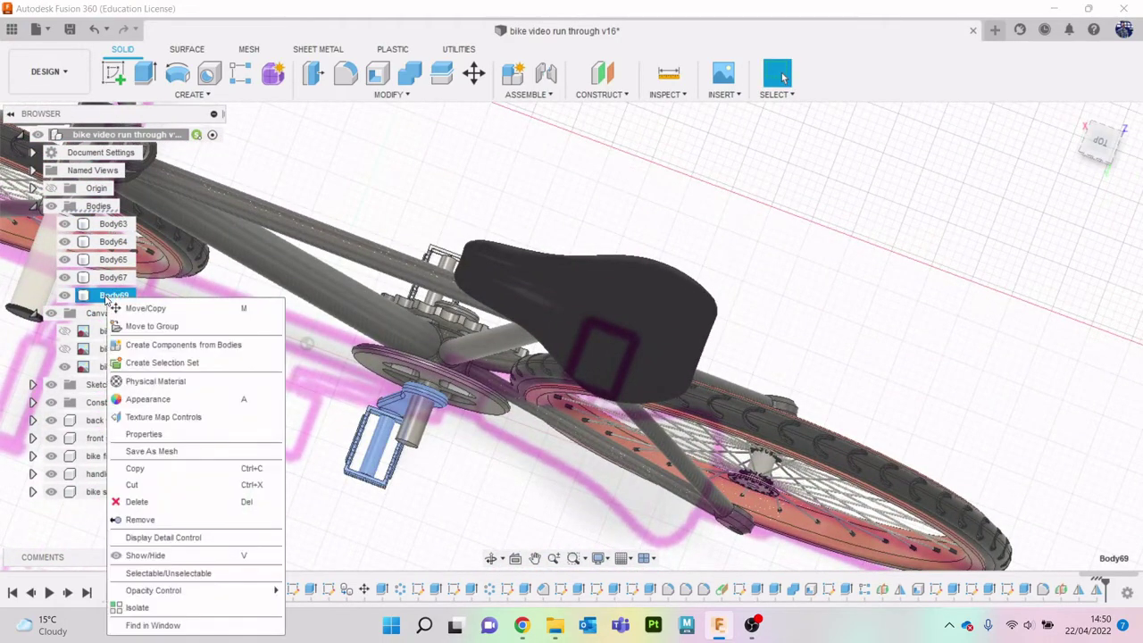
left_click(143, 308)
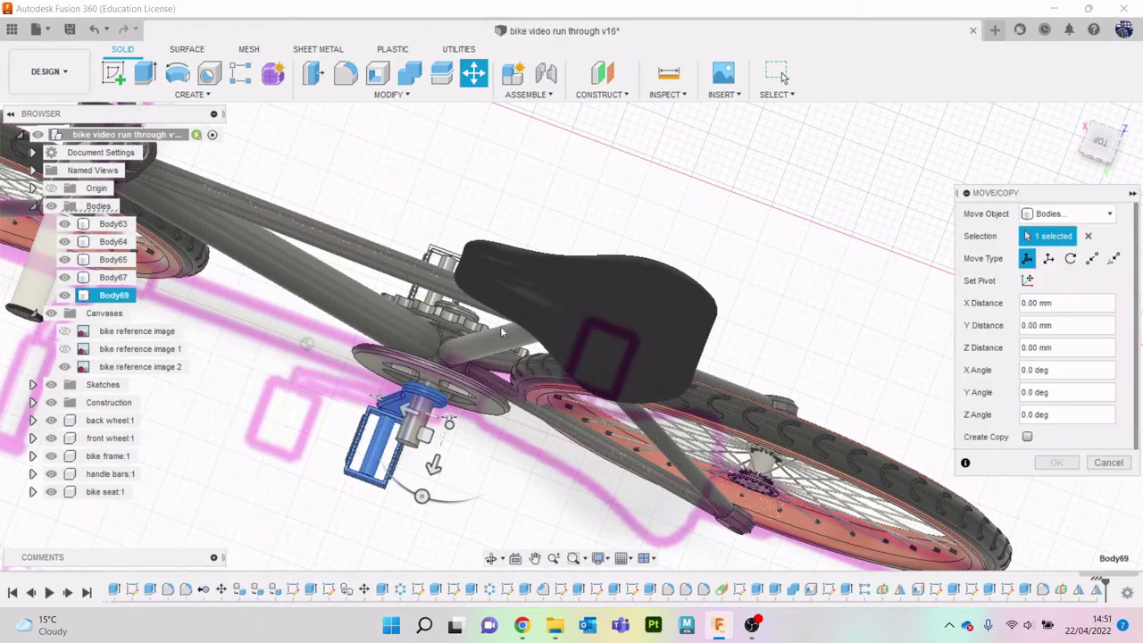
left_click(1094, 141)
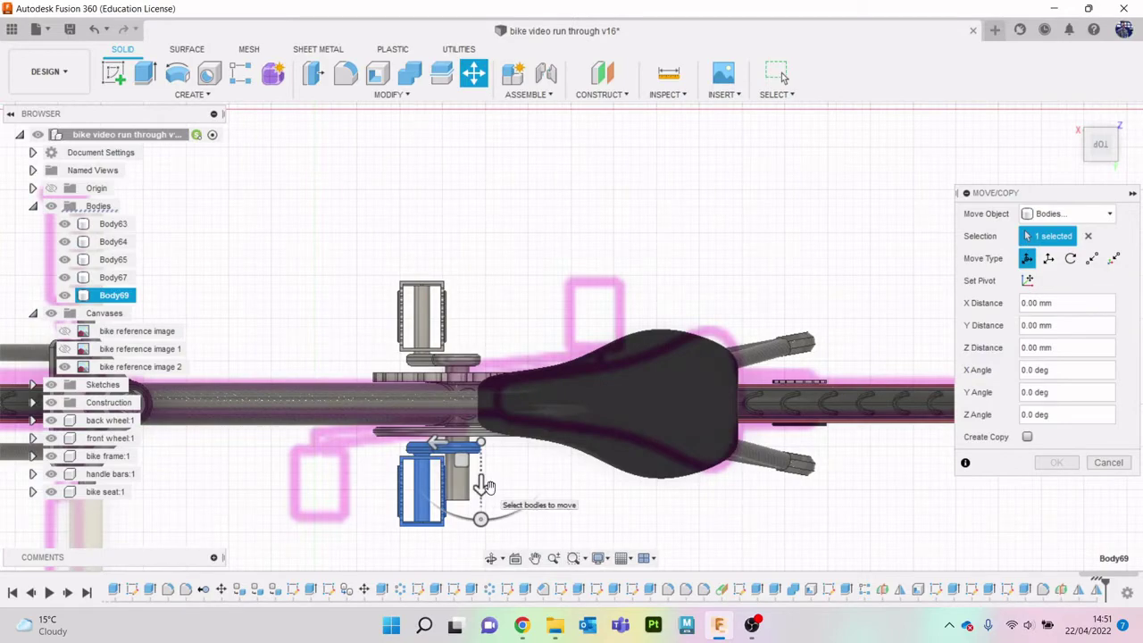
left_click_drag(484, 485, 484, 484)
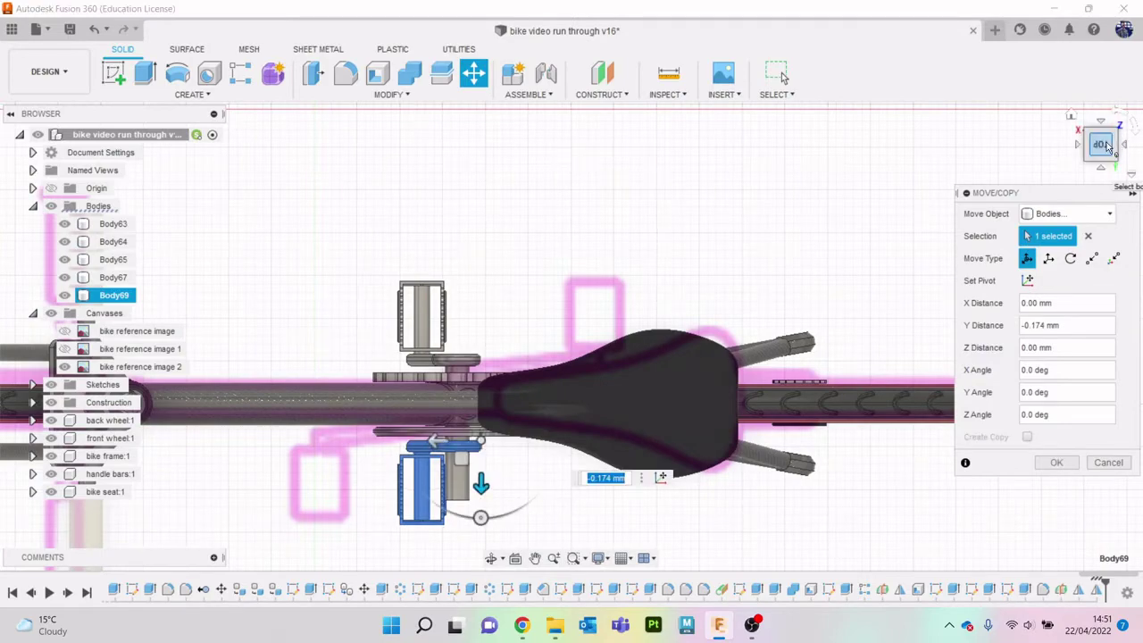
Step: Set the move pivot at the axle's centre and rotate the mirrored crank and pedal -180 degrees about it
left_click(1105, 147)
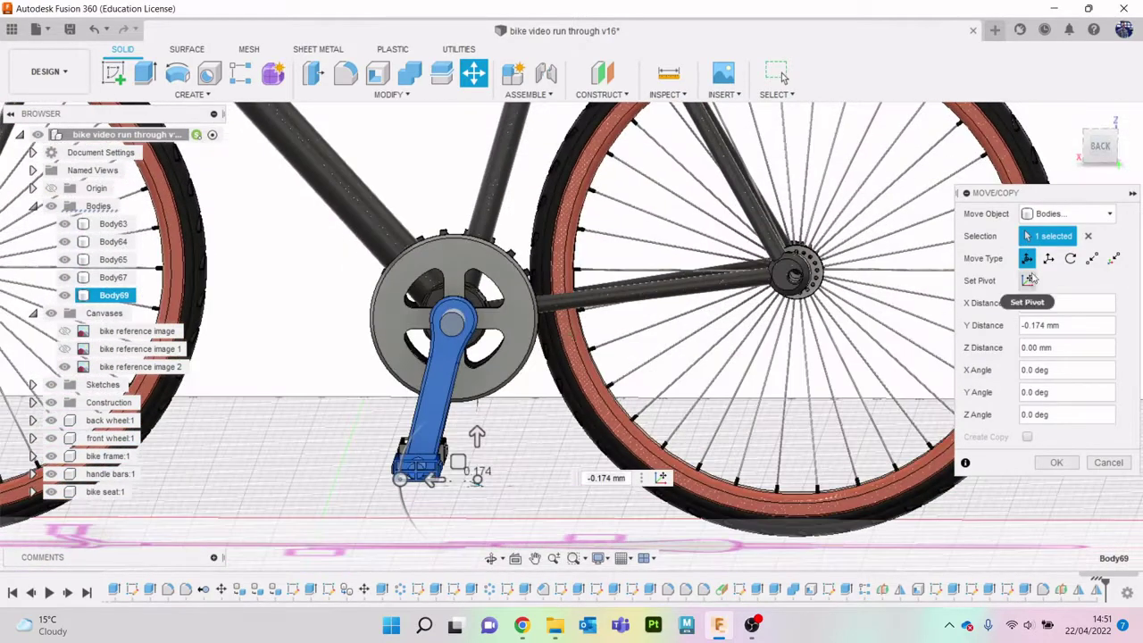
left_click(1029, 280)
scroll(441, 368, "down", 2)
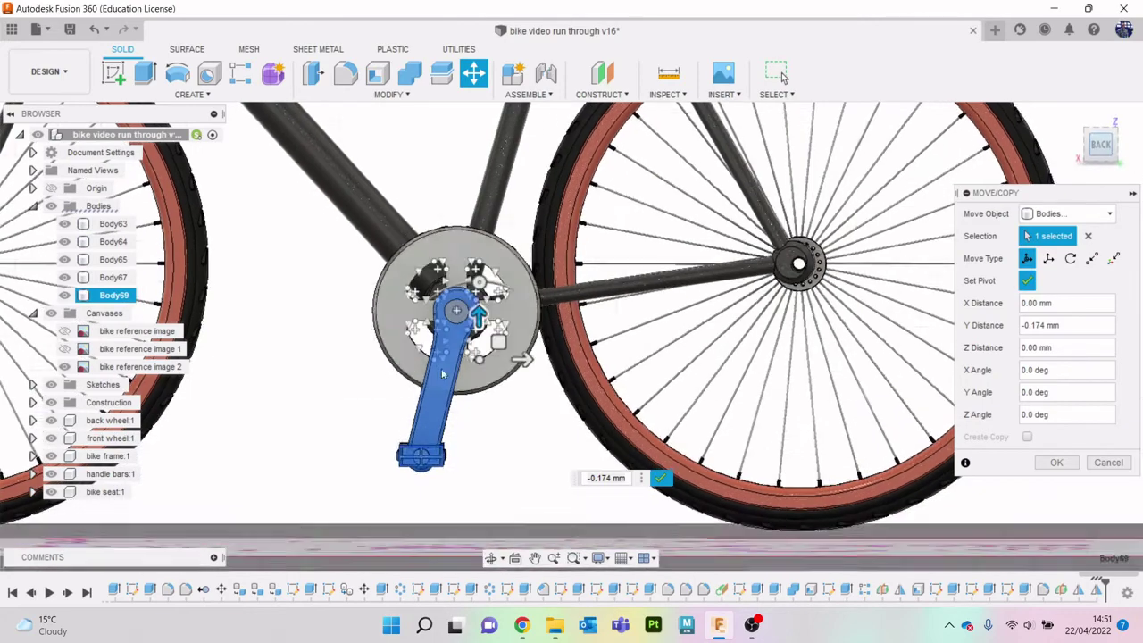
scroll(446, 340, "up", 5)
left_click(452, 322)
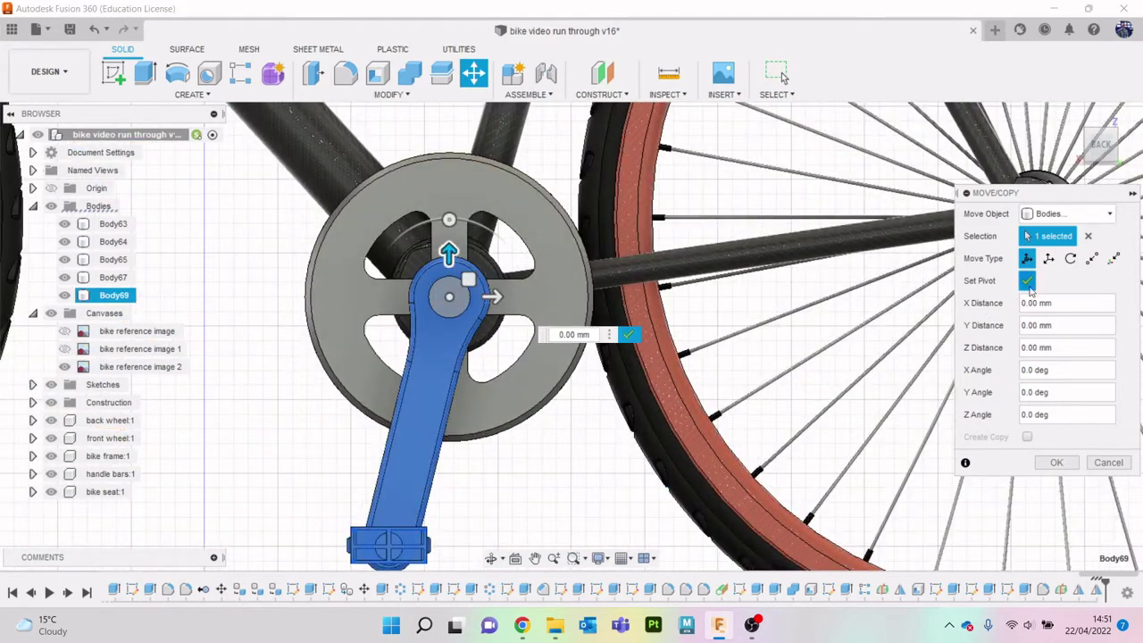
left_click(1029, 285)
scroll(512, 338, "down", 2)
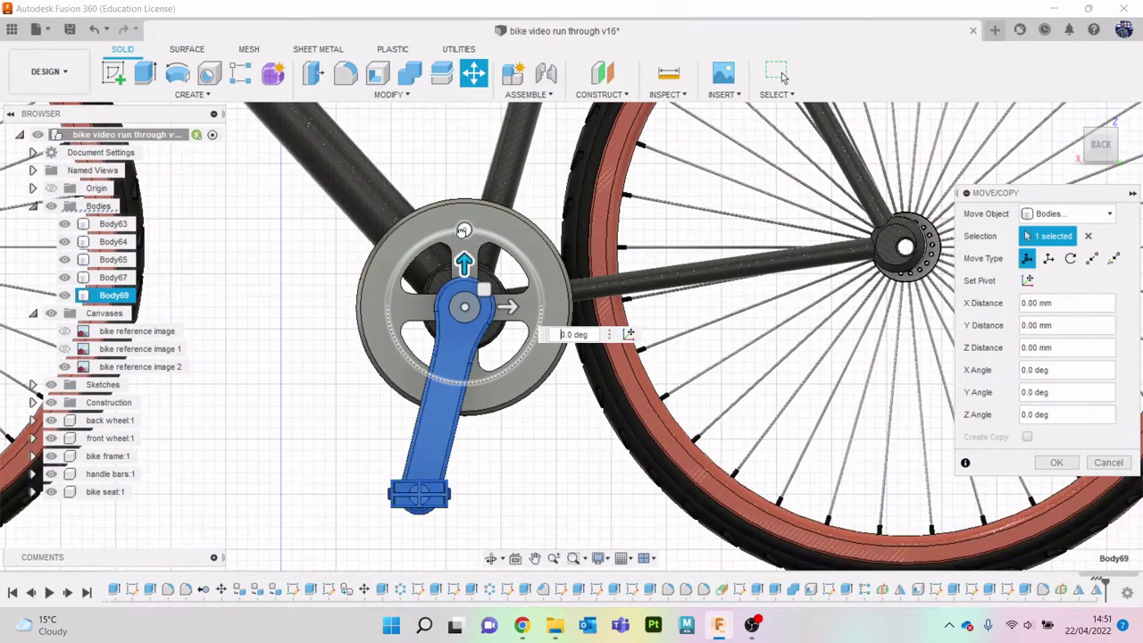
left_click_drag(463, 230, 471, 411)
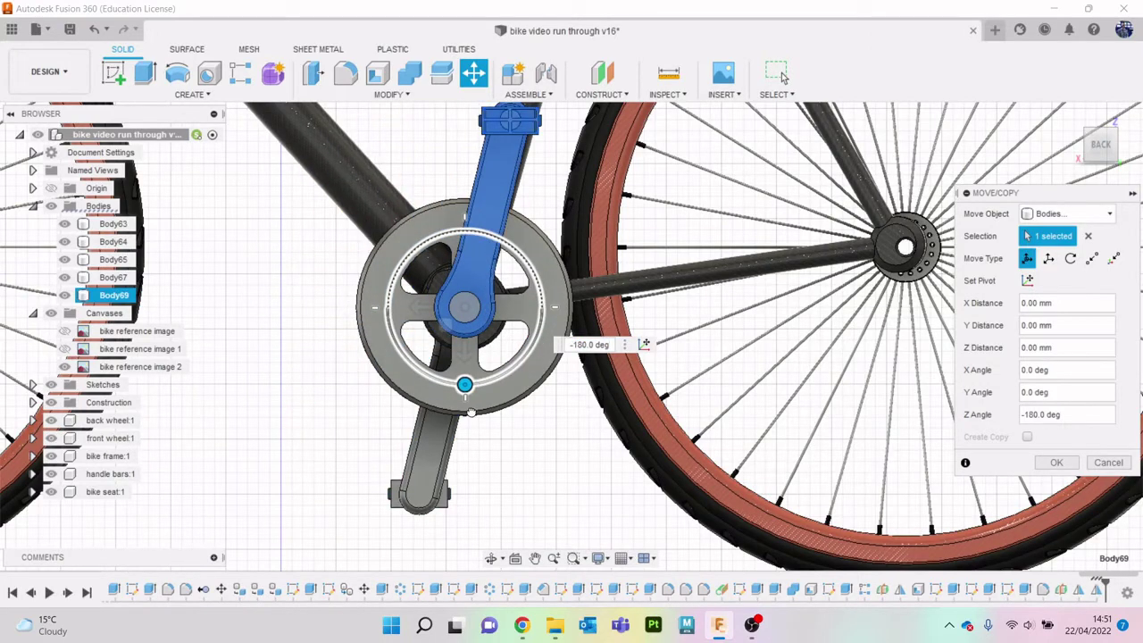
left_click(1068, 465)
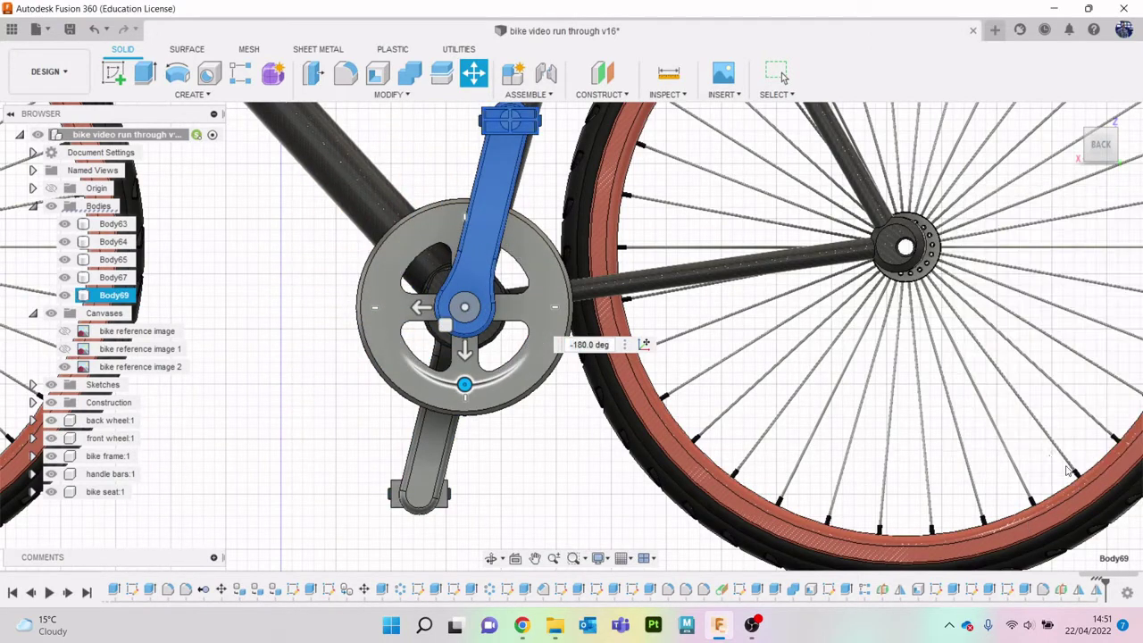
mouse_move(1104, 148)
left_mouse_down()
mouse_move(1009, 191)
mouse_move(1036, 186)
mouse_move(1038, 171)
mouse_move(988, 159)
mouse_move(1069, 161)
left_mouse_up()
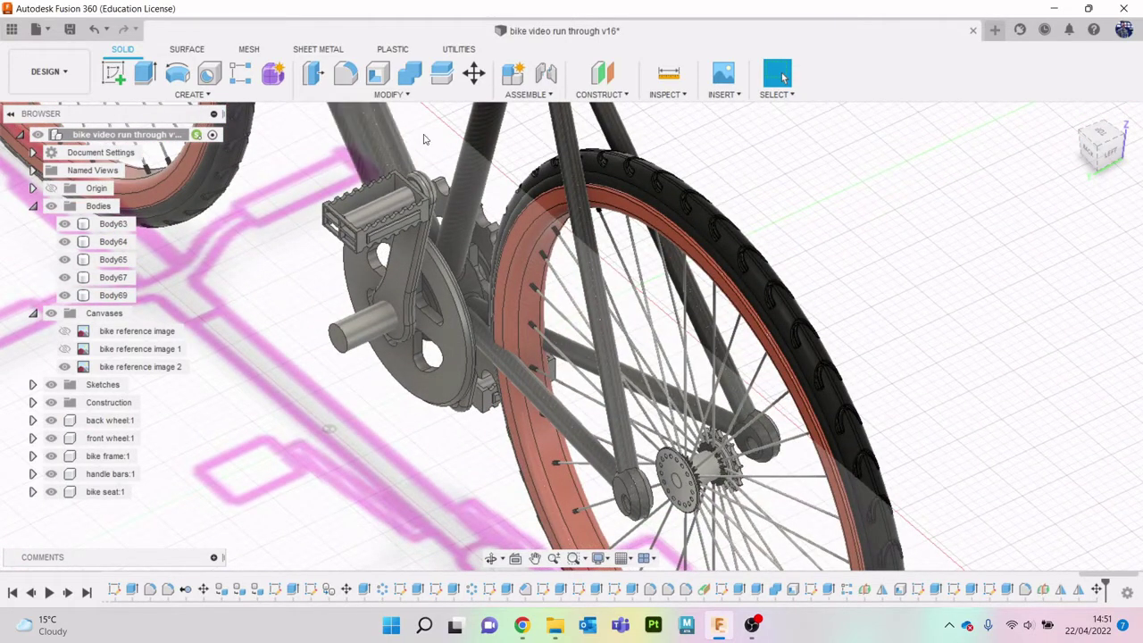
Step: Split the crank axle body using the outer face of the mirrored crank arm as the splitting tool
left_click(441, 72)
scroll(324, 348, "up", 5)
left_click(324, 347)
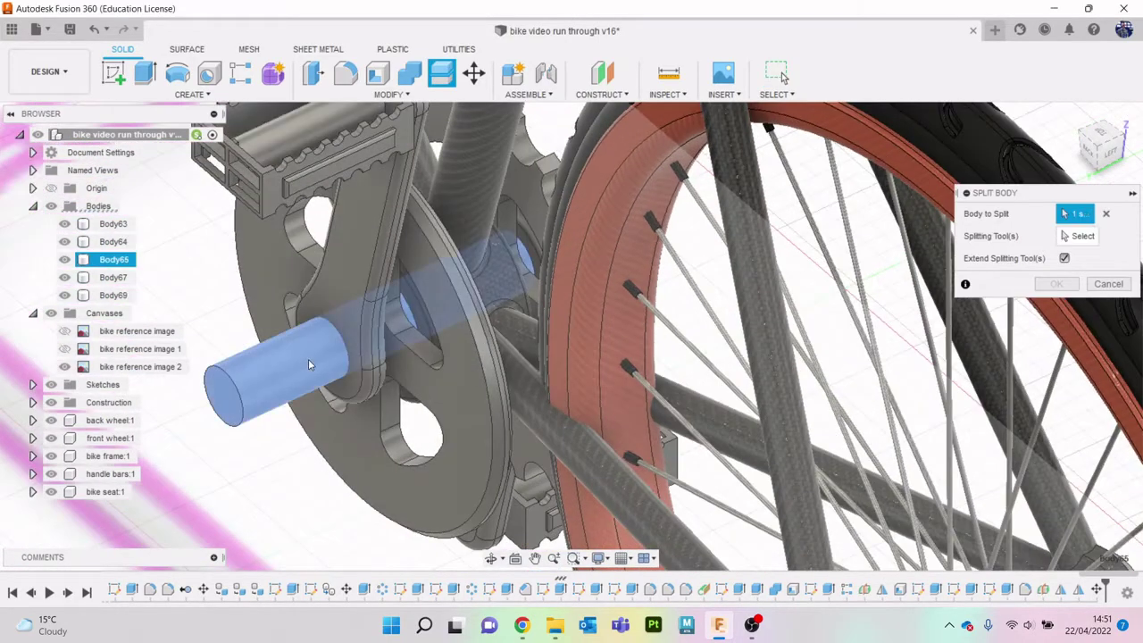
left_click(539, 299)
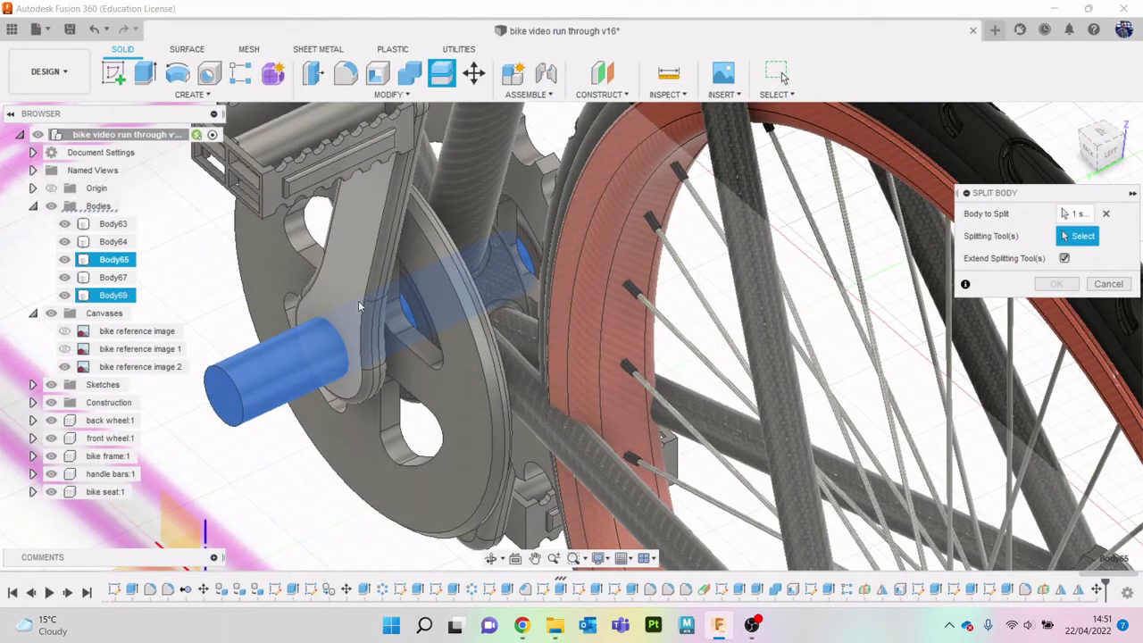
key("Return")
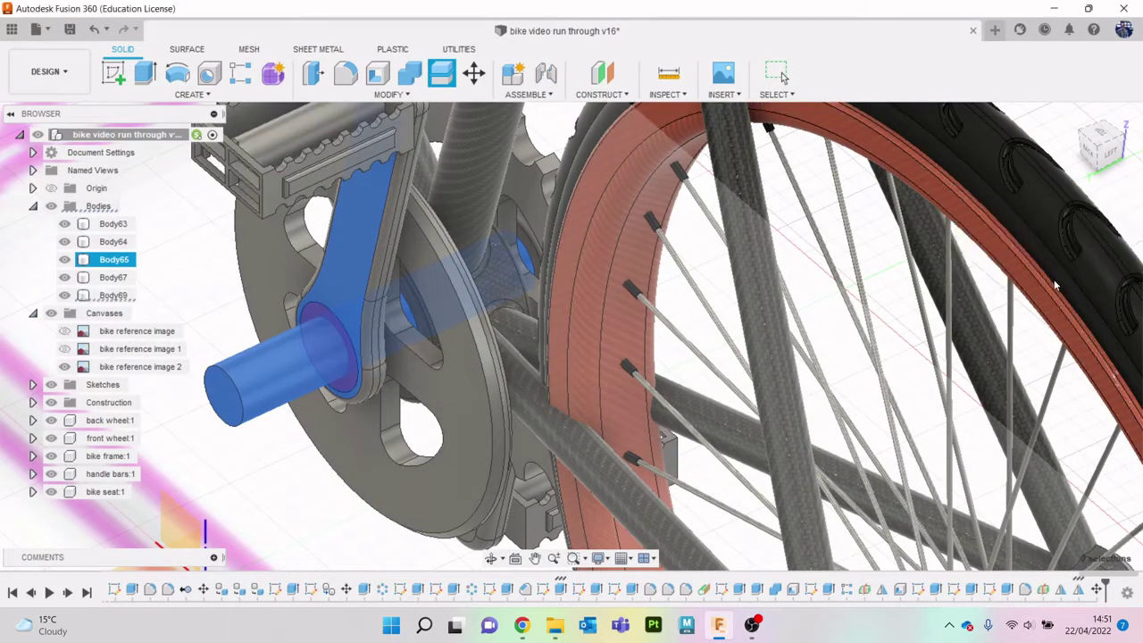
Step: Identify the split-off axle end protruding beyond the mirrored crank arm by toggling its visibility, and delete that body
left_click(65, 295)
left_click(64, 295)
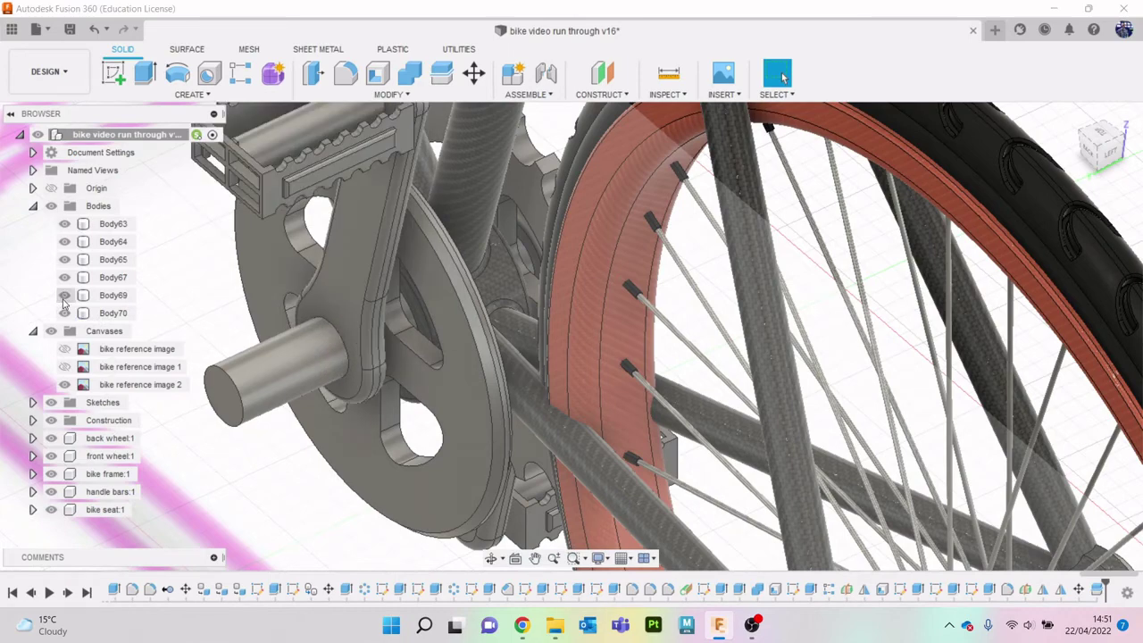
left_click(64, 313)
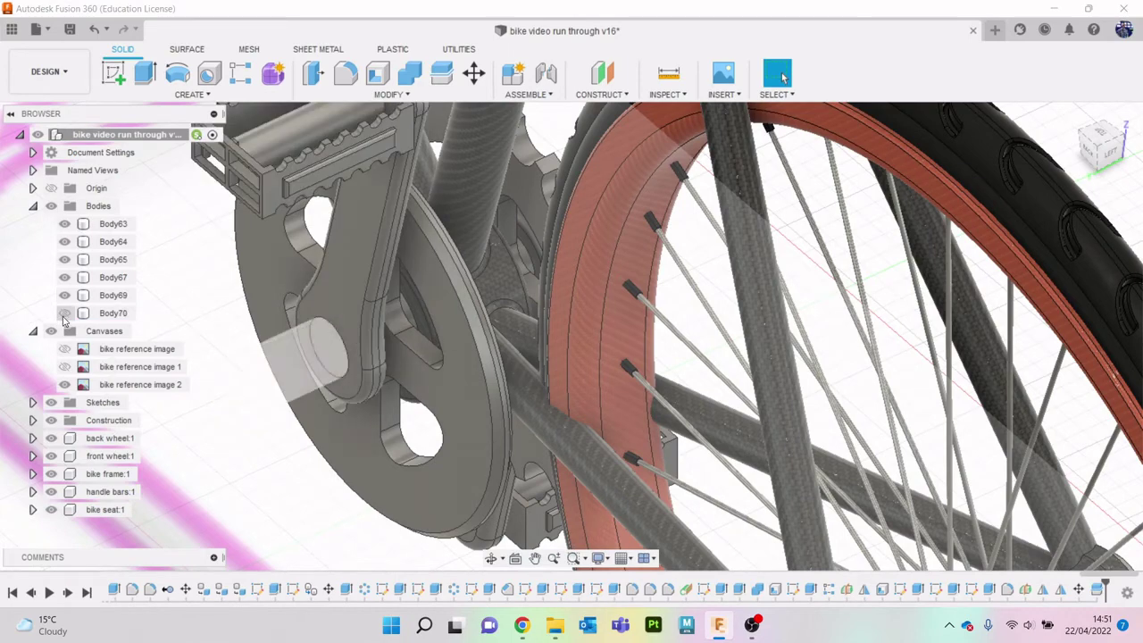
right_click(109, 314)
key("Escape")
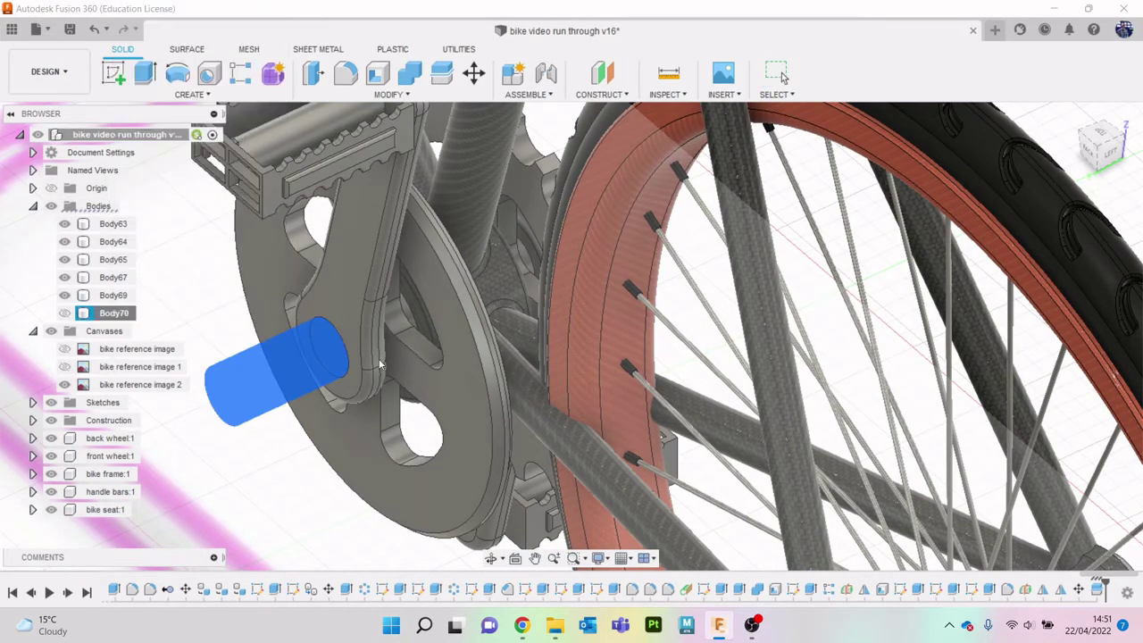
key("Delete")
scroll(397, 357, "down", 5)
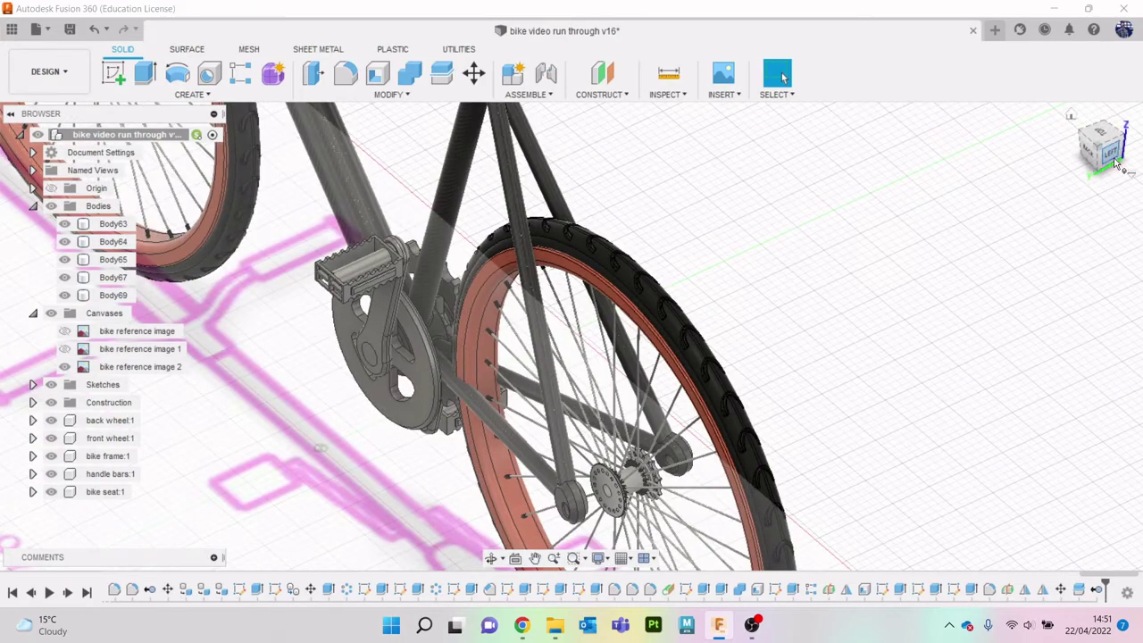
Step: Start a Combine with the mirrored crank and pedal as target body and the opposite crank and pedal as tool body
mouse_move(1117, 163)
left_mouse_down()
mouse_move(1005, 170)
mouse_move(1027, 158)
left_mouse_up()
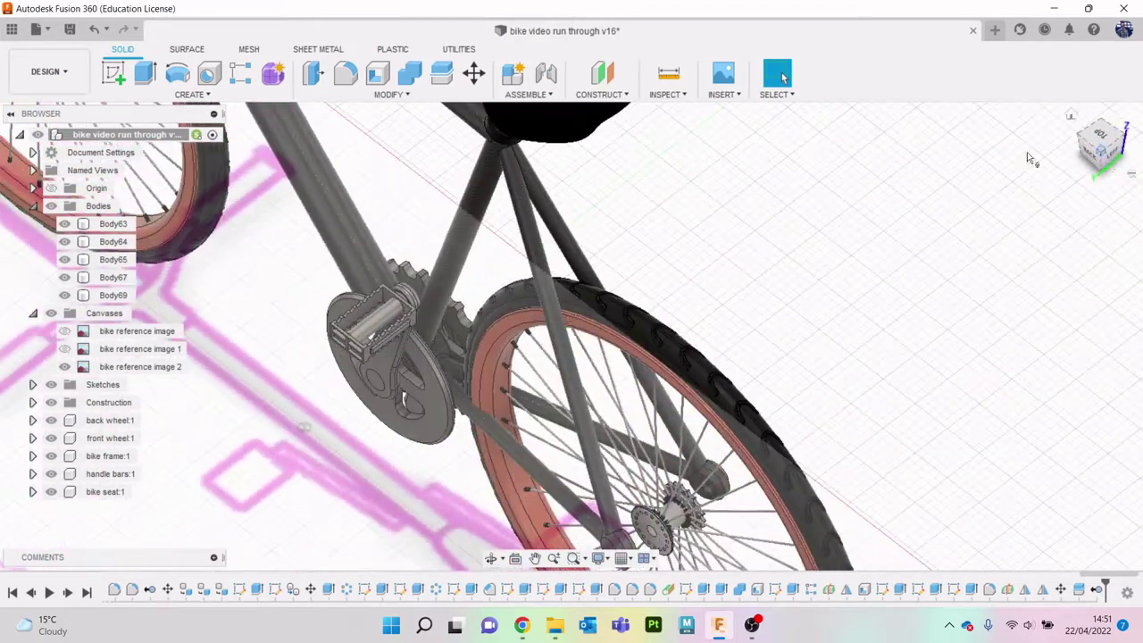
left_click(410, 74)
scroll(382, 357, "up", 3)
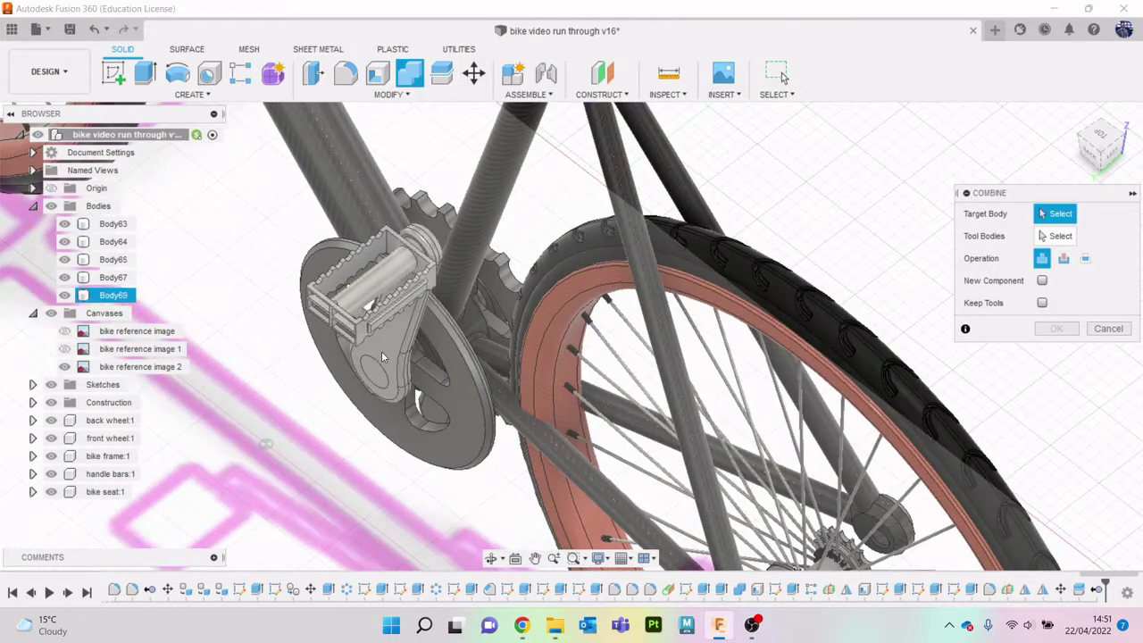
left_click(382, 357)
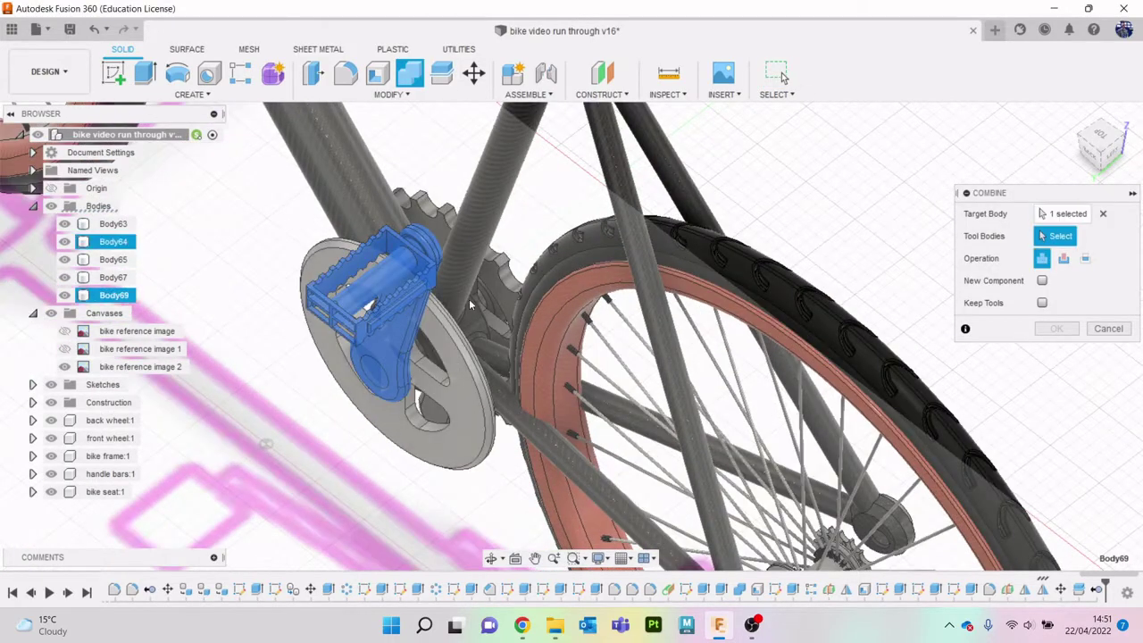
left_click(1098, 160)
left_click(577, 266)
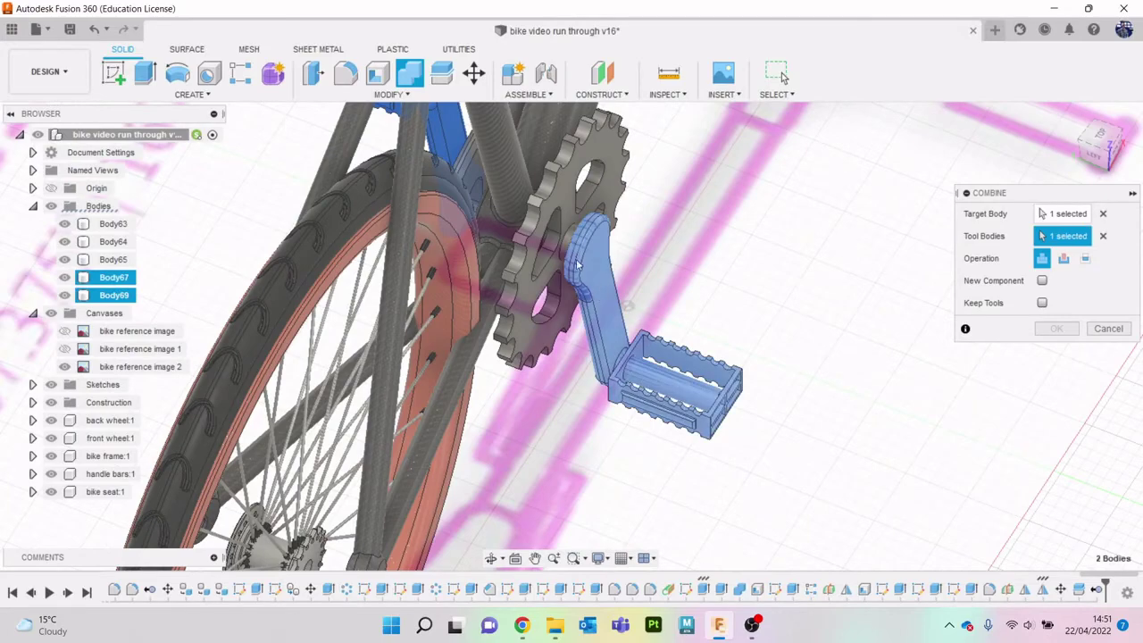
scroll(577, 266, "up", 1)
middle_click_drag(581, 268, 894, 178, "shift")
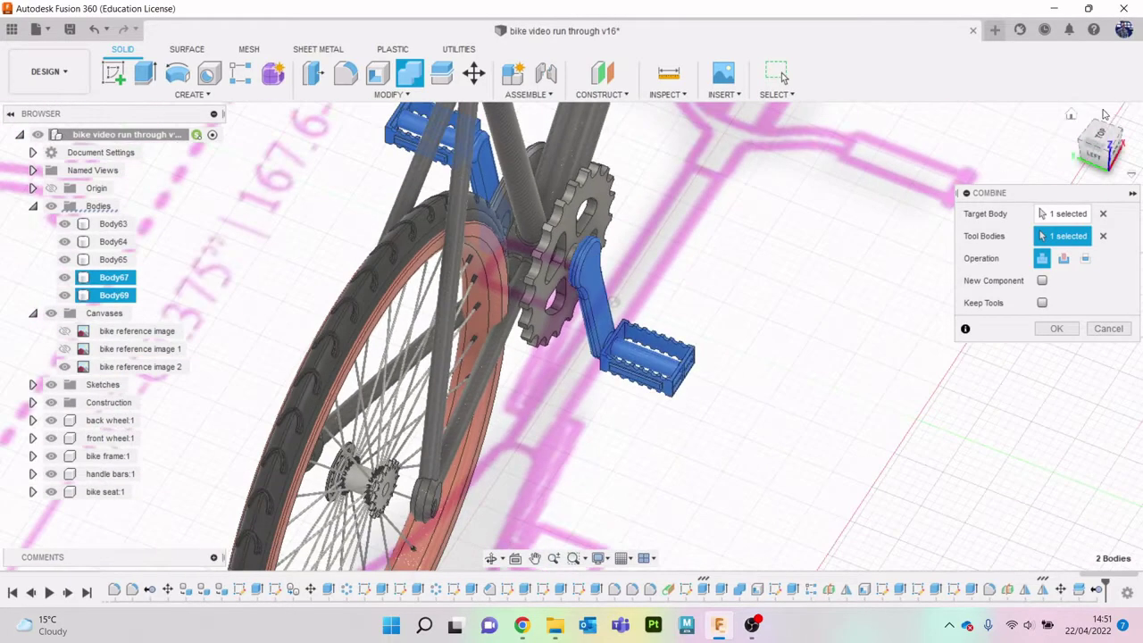
Step: Add the axle as a second tool body and join both cranks, pedals and the axle into one body
left_click(1093, 155)
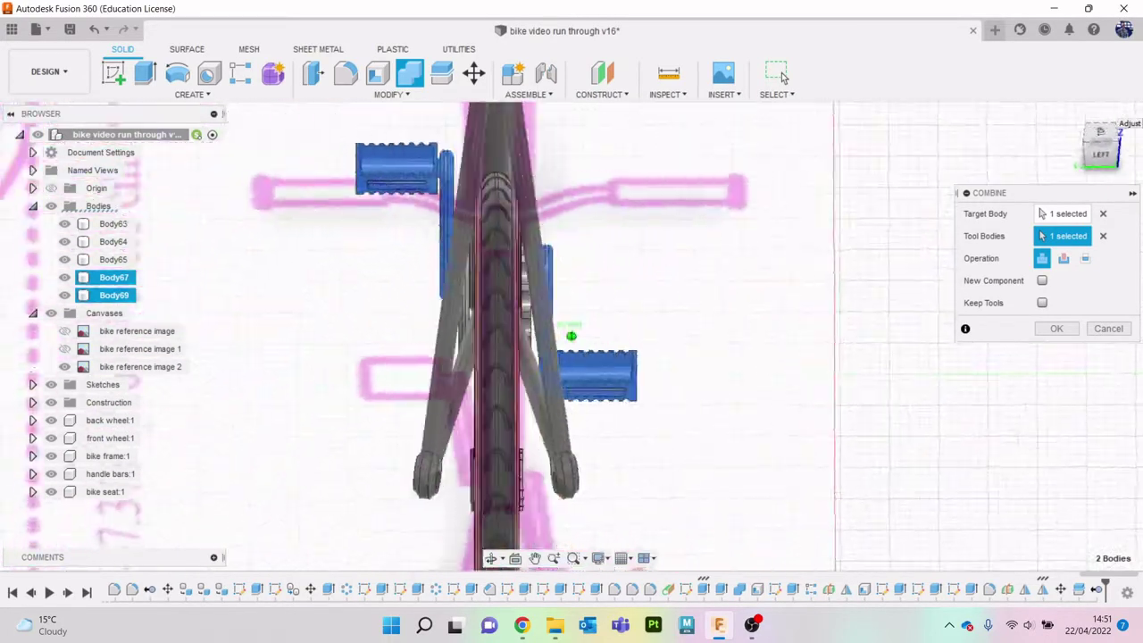
left_click(1111, 162)
scroll(536, 265, "up", 5)
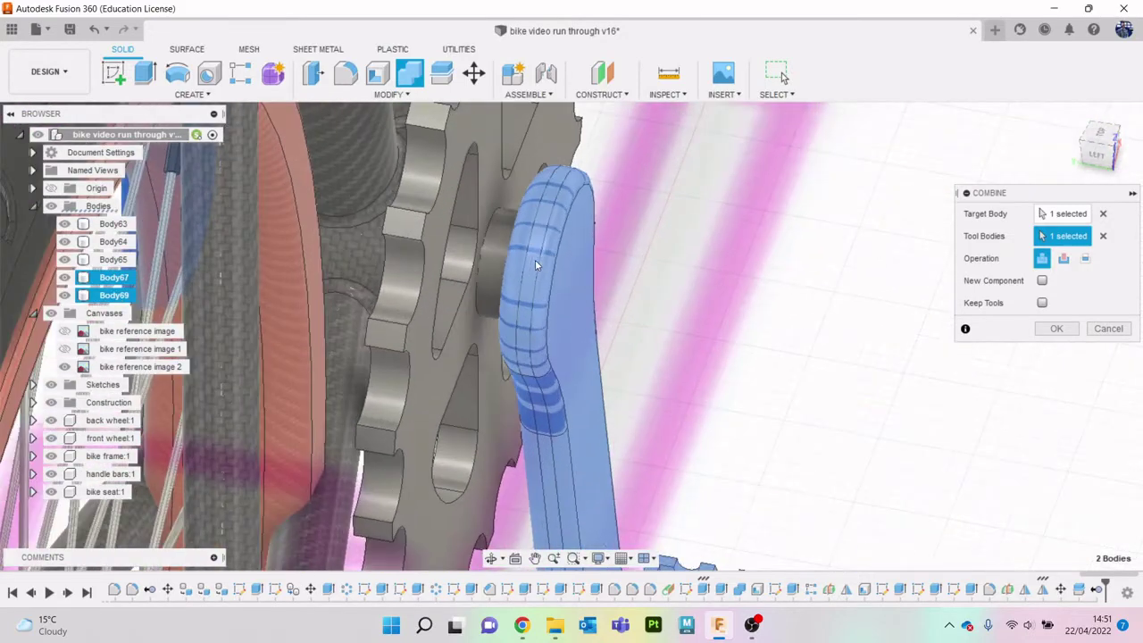
left_click(536, 265)
scroll(536, 266, "down", 5)
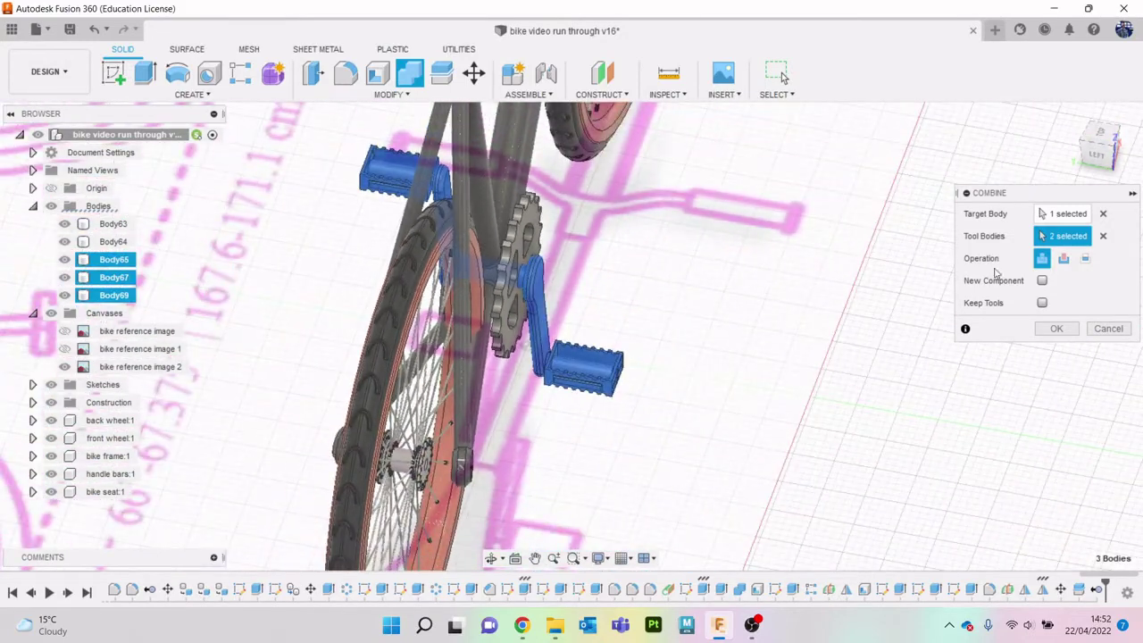
left_click(1047, 328)
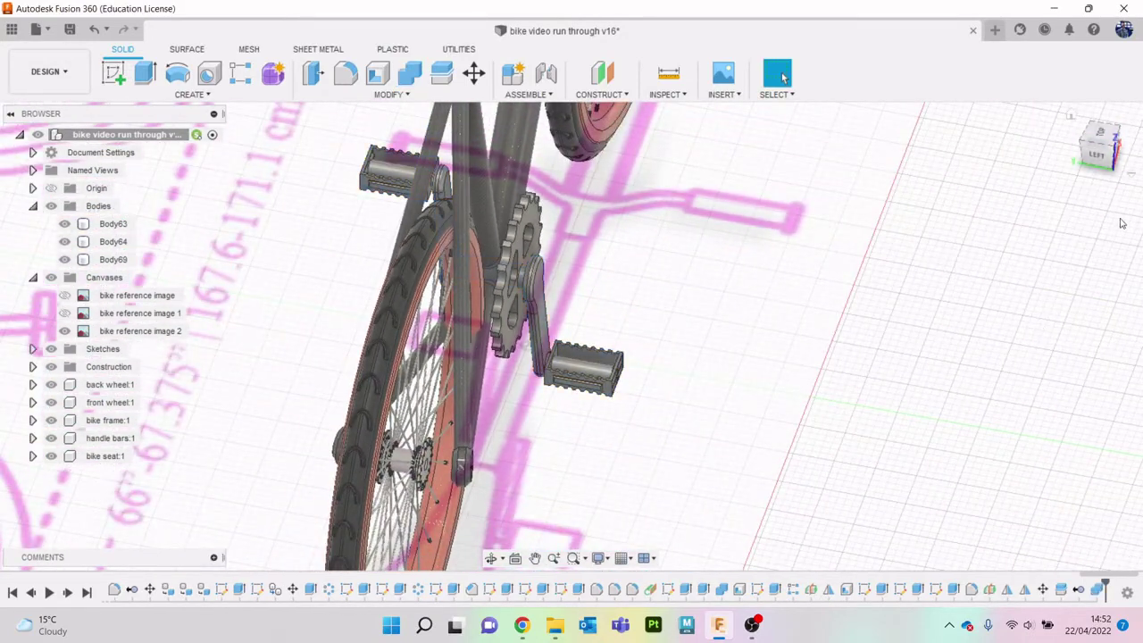
Step: Hide the joined crank, pedal and axle body to check which parts it includes
left_click(1098, 163)
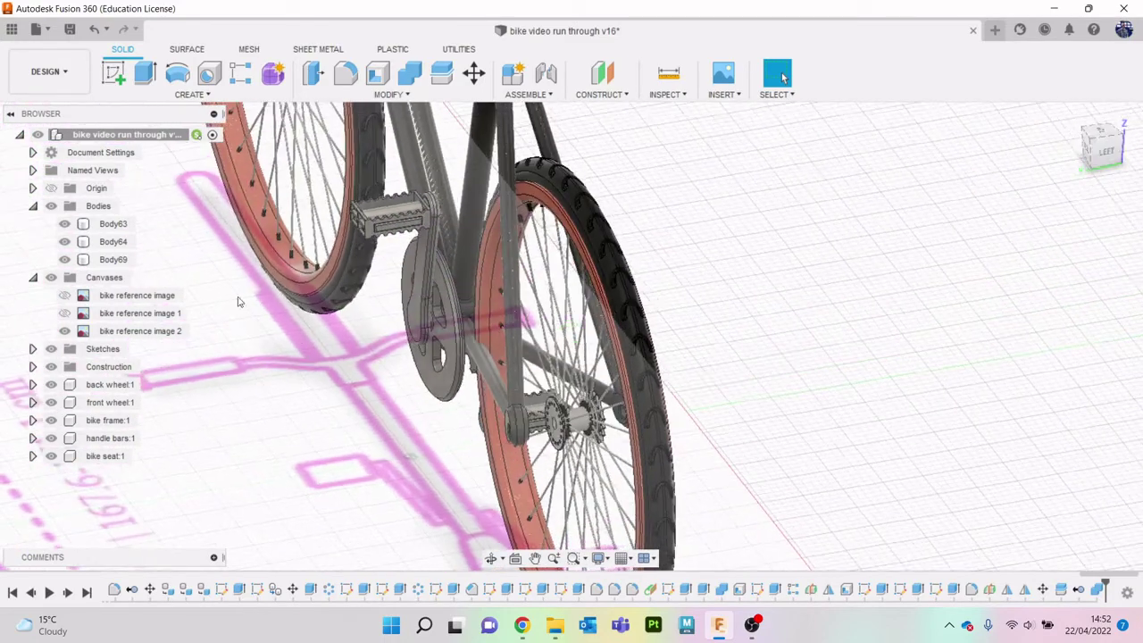
left_click(66, 259)
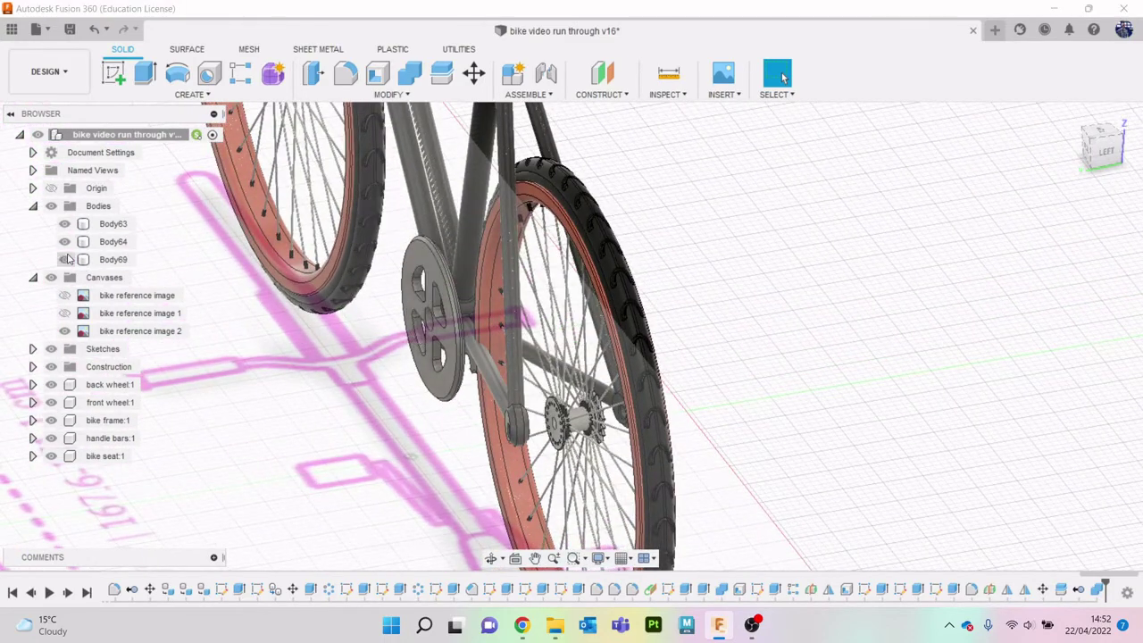
Step: Show the joined crank, pedal and axle body again and create a component from it
left_click(65, 259)
left_click(107, 259)
right_click(107, 260)
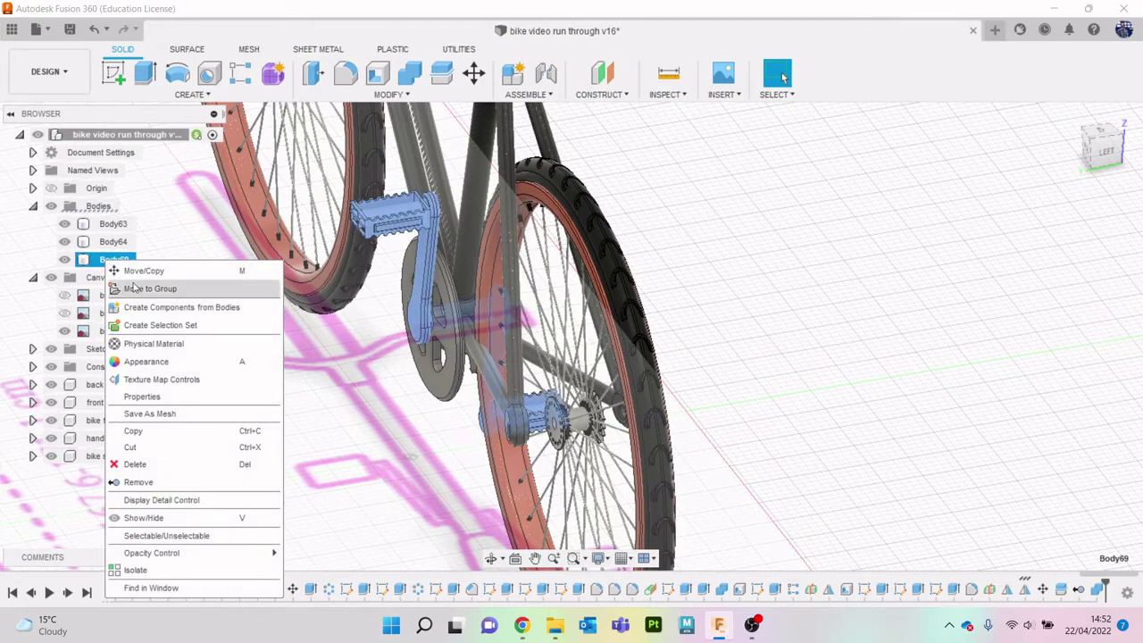
left_click(143, 307)
Step: Rename the new crank and pedal component as "bike peddles"
left_click(115, 456)
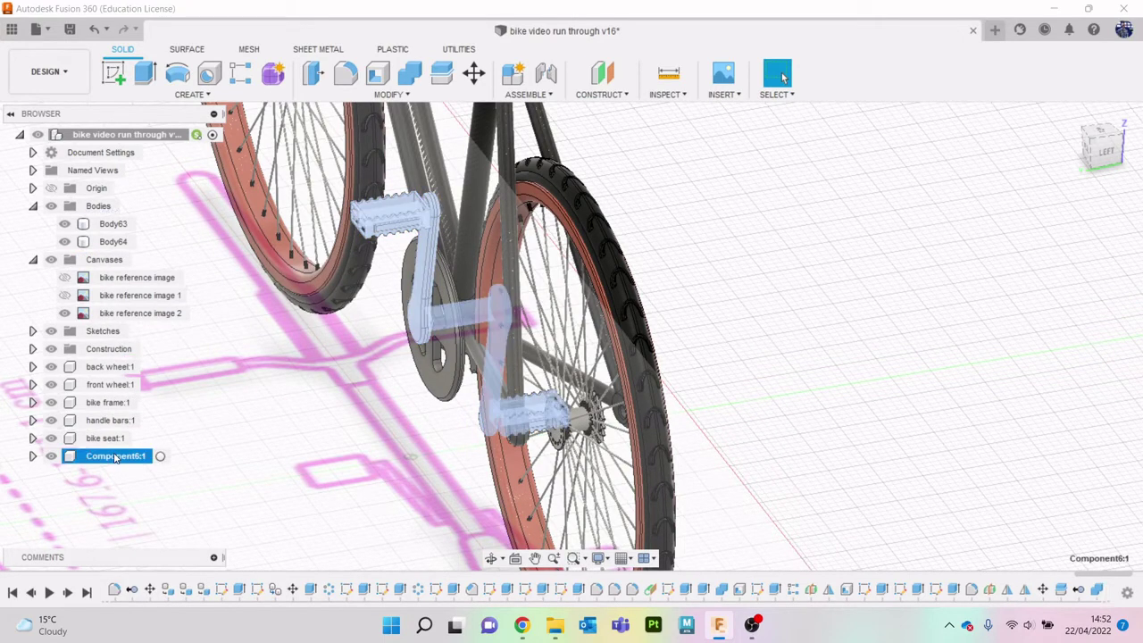
double_click(115, 456)
type("b")
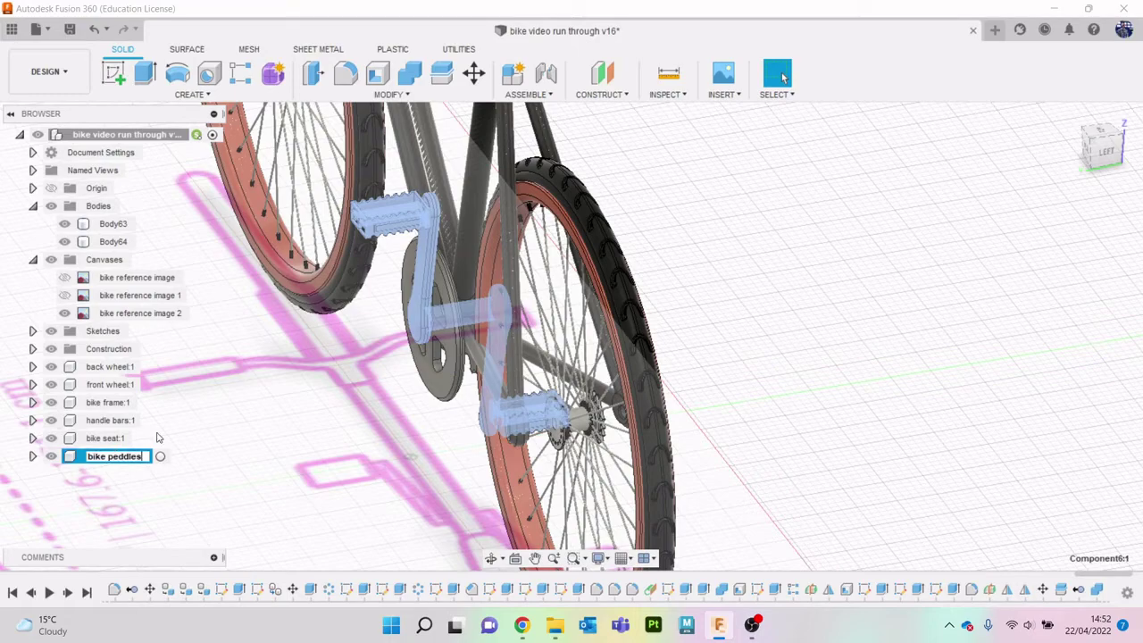
type("ike peddles")
key("Return")
Step: Toggle the visibility of the two remaining loose bodies to identify which parts they are
left_click_drag(1107, 147, 37, 304)
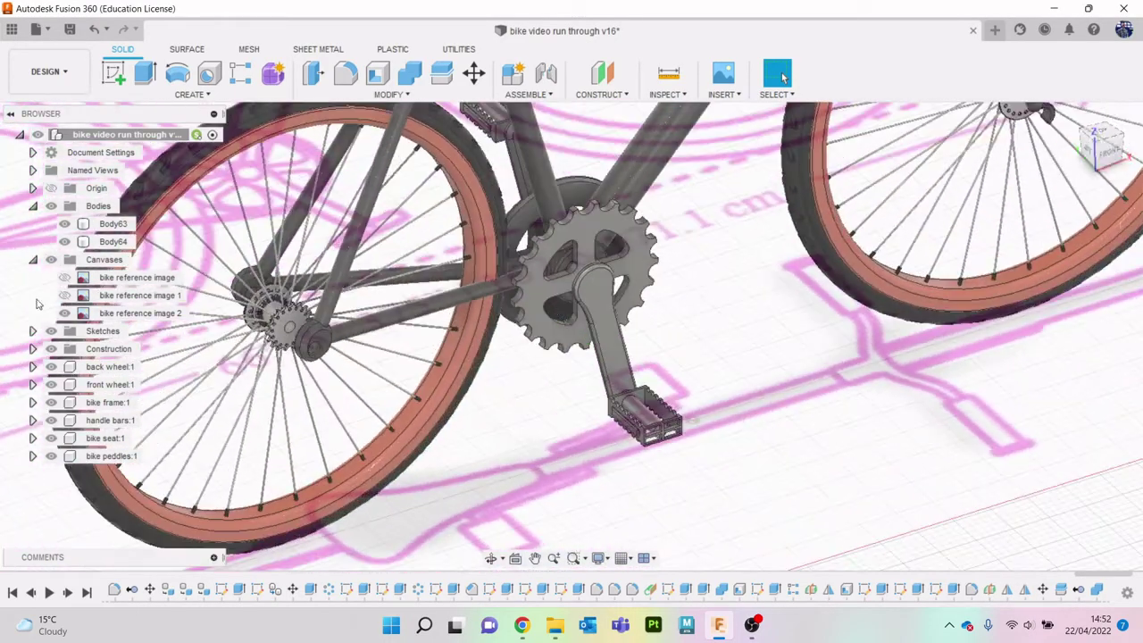
left_click(65, 223)
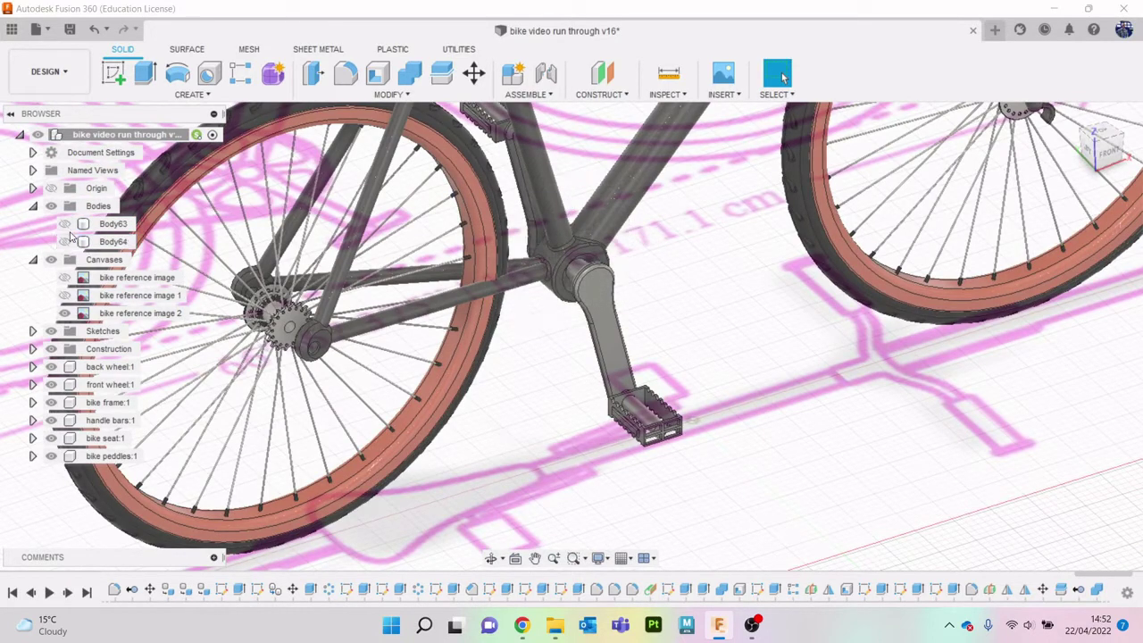
left_click(64, 223)
left_click(65, 243)
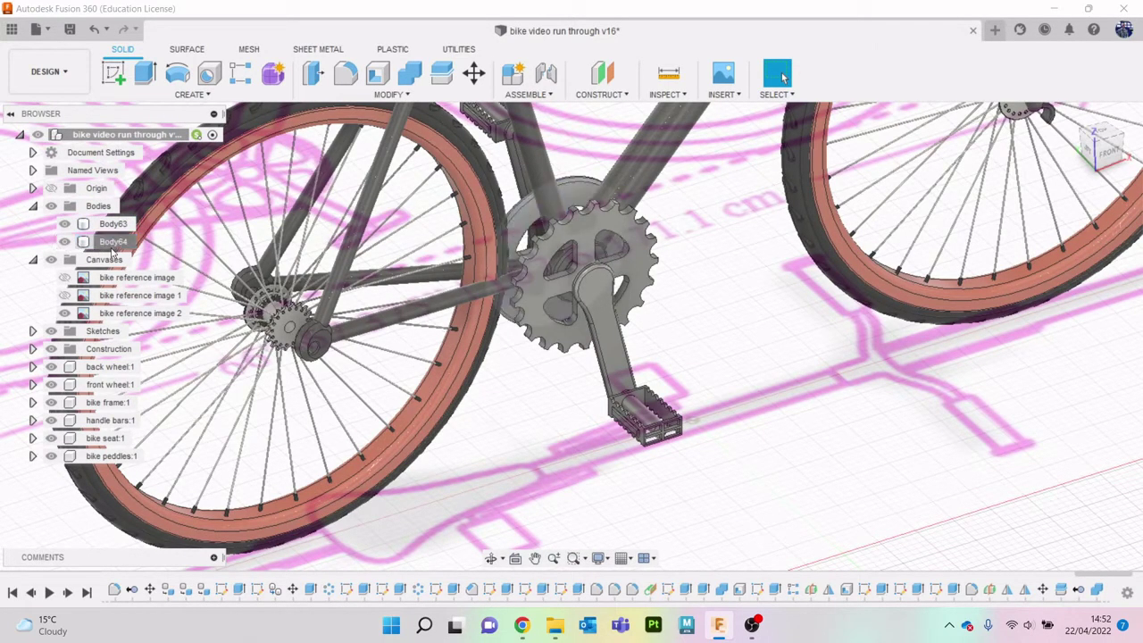
Step: Create a new internal standard component named "bike front gears" under the top-level design
left_click(107, 241)
right_click(139, 138)
left_click(146, 146)
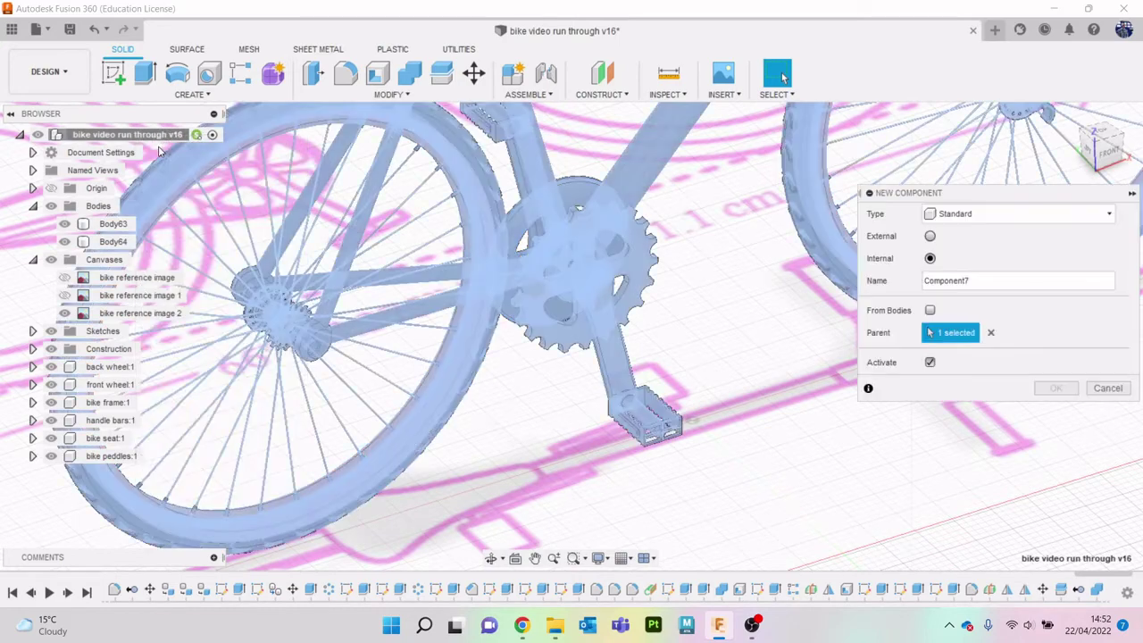
left_click(977, 281)
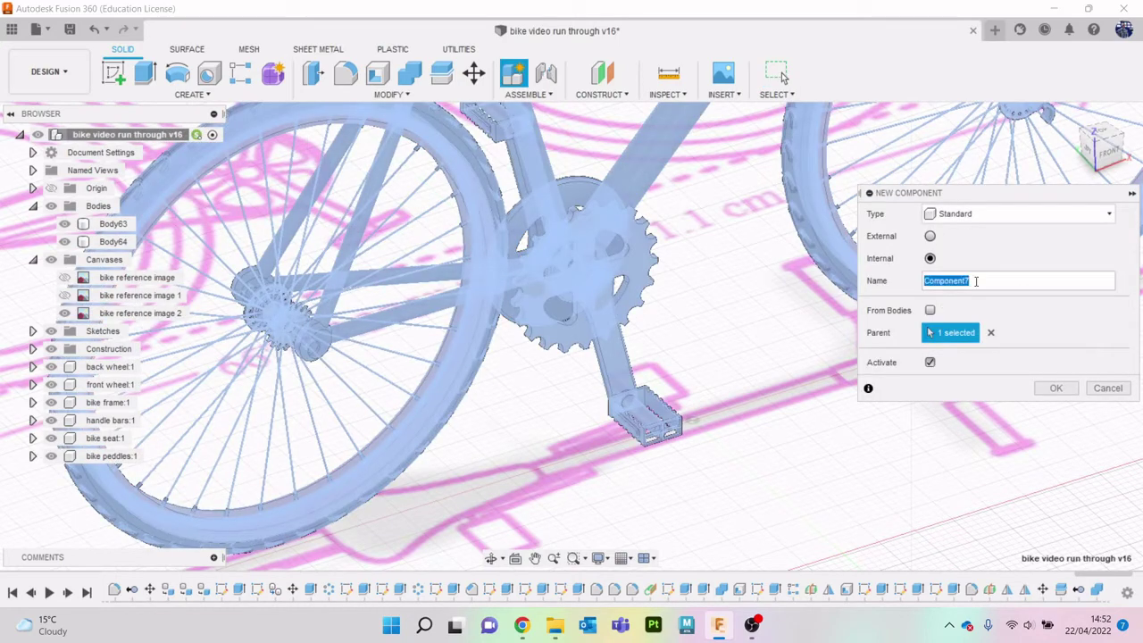
type("bike front gears")
left_click(1055, 388)
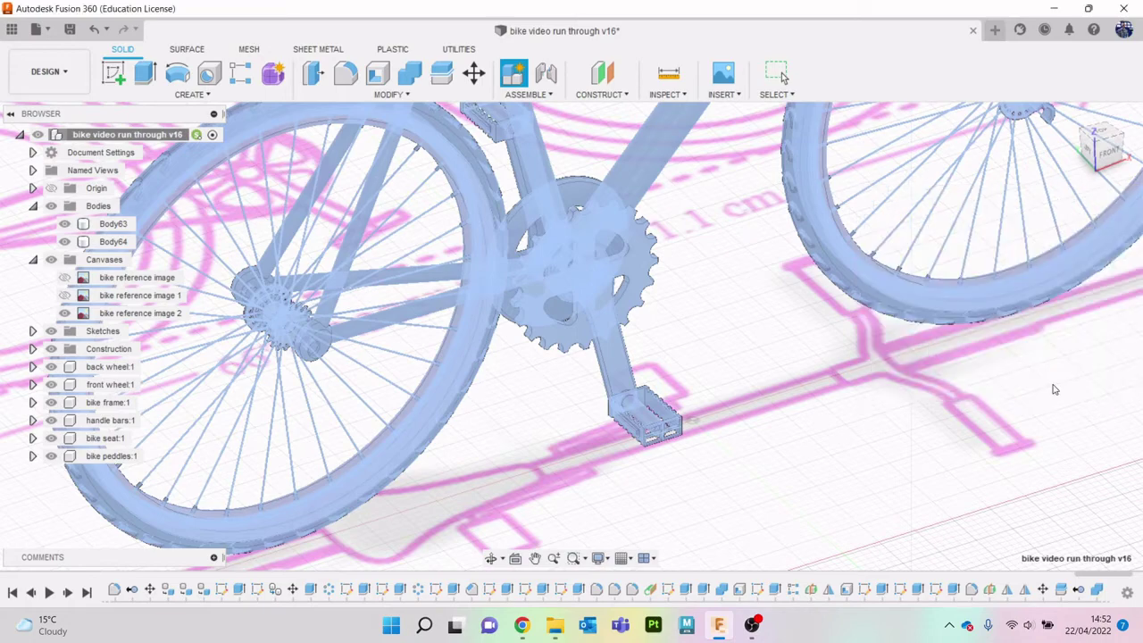
Step: Move the two loose gear bodies into the bike front gears component and reactivate the top-level design
left_click_drag(113, 224, 125, 474)
left_click_drag(116, 224, 157, 459)
left_click(200, 134)
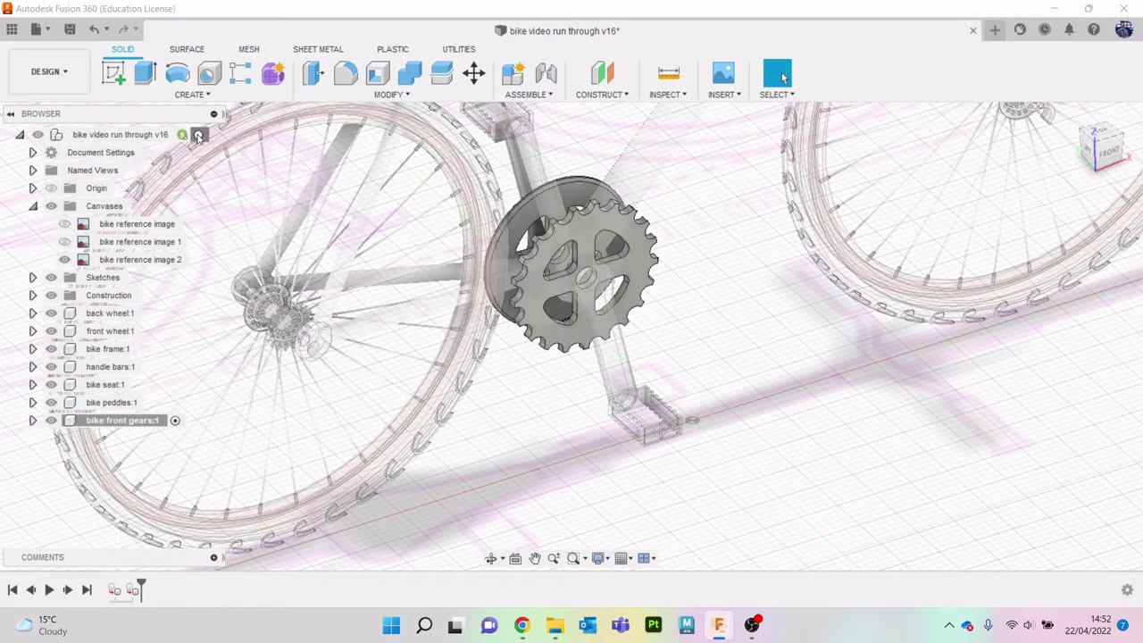
Step: Rename the toothed gear body in bike front gears as "main gear" and the disc behind it as "gear stopper"
left_click(33, 421)
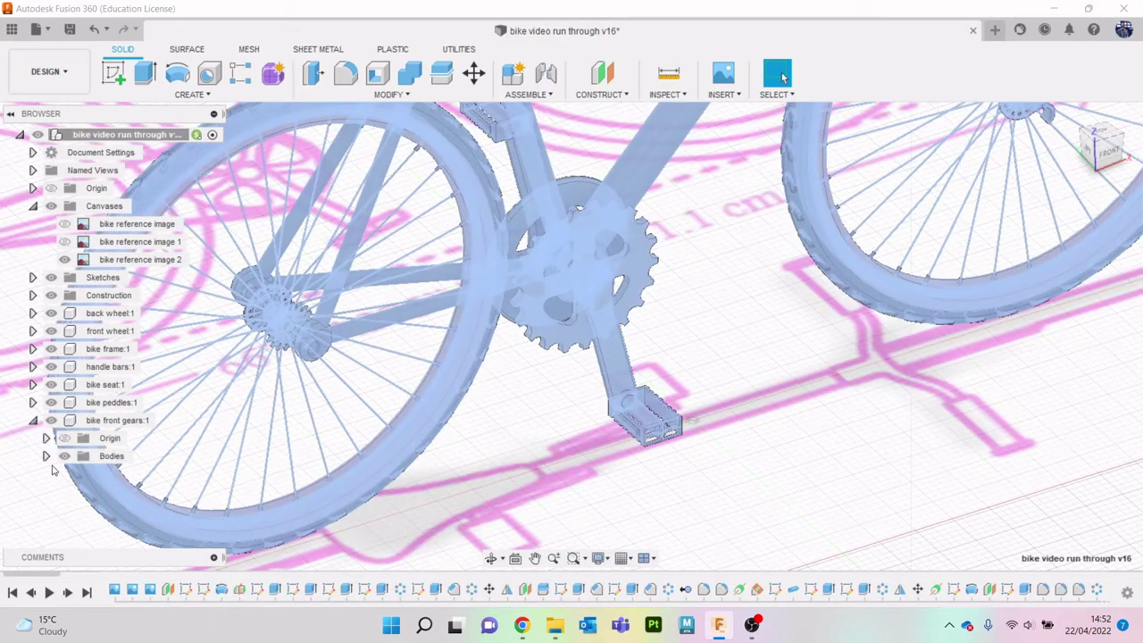
left_click(46, 456)
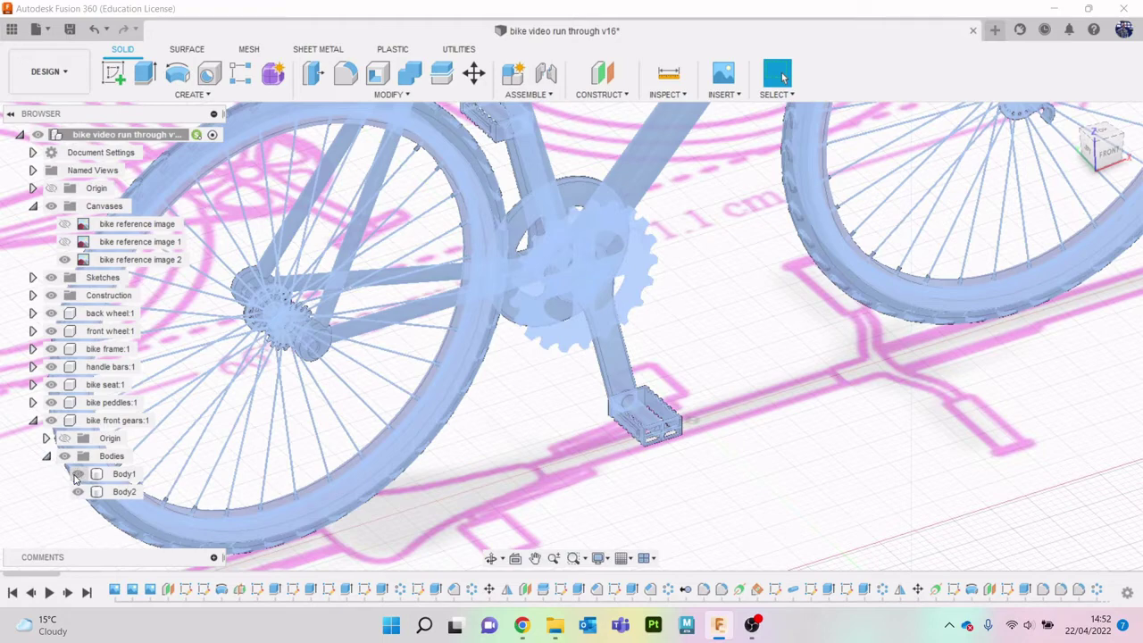
double_click(124, 474)
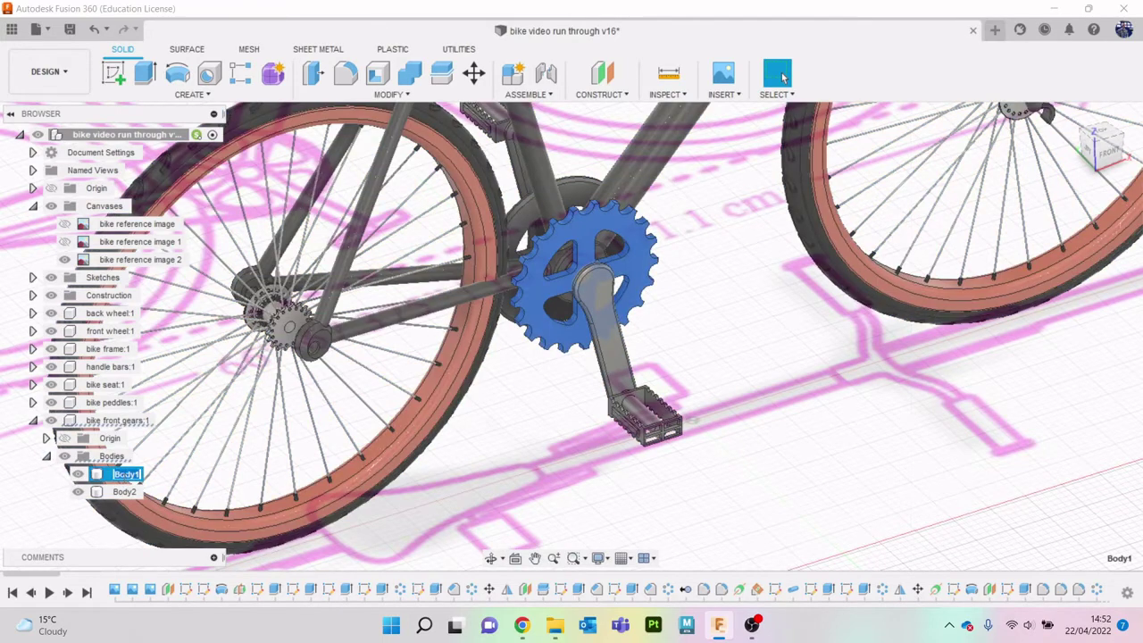
key("Tab")
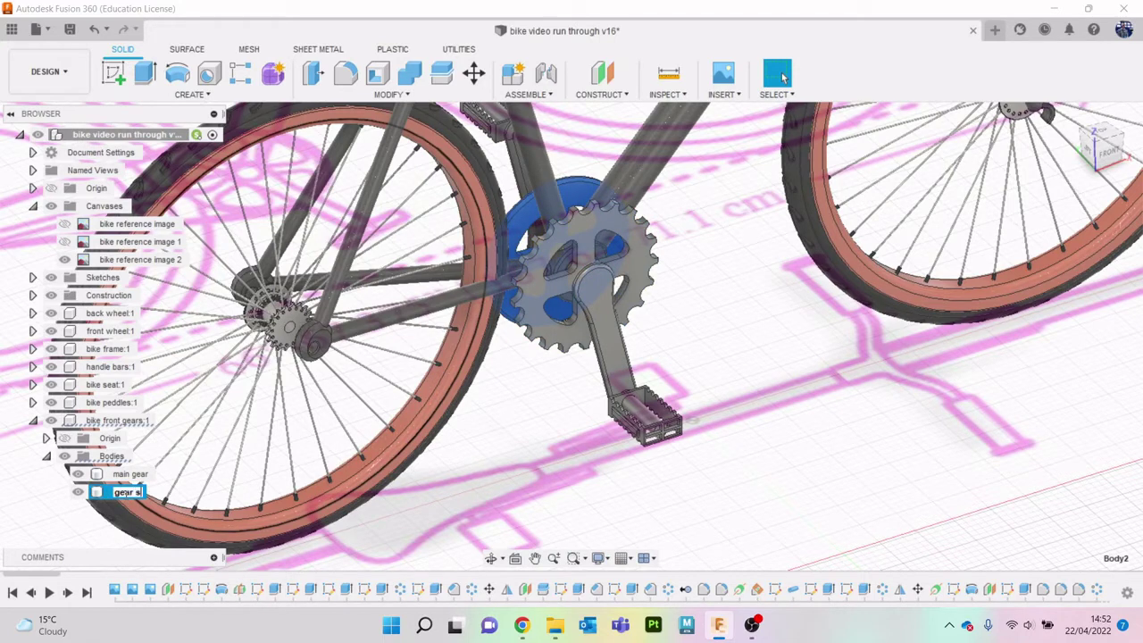
type("gear stopper")
key("Return")
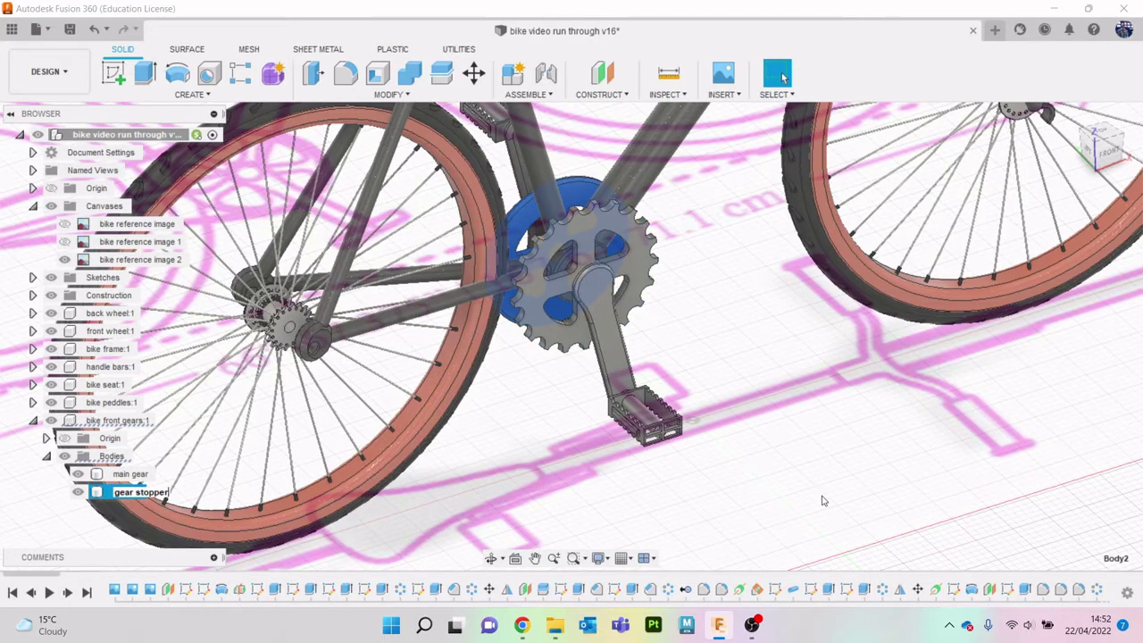
left_click(1030, 527)
Step: Hide the reference image canvases so only the bike model is displayed
scroll(661, 396, "down", 4)
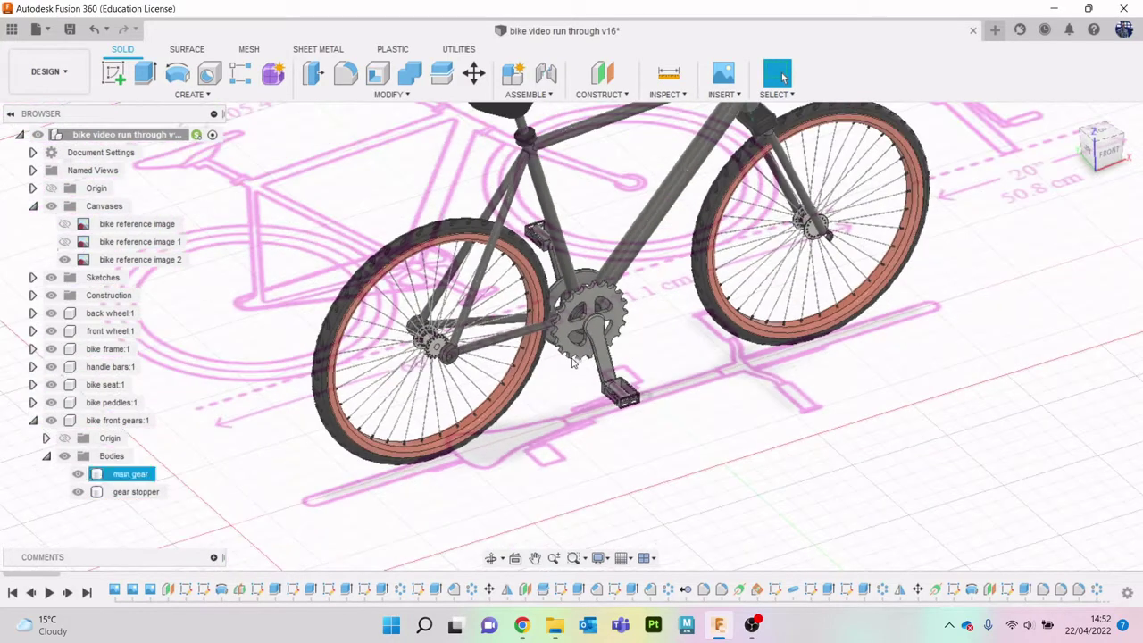
left_click(64, 259)
scroll(884, 420, "down", 3)
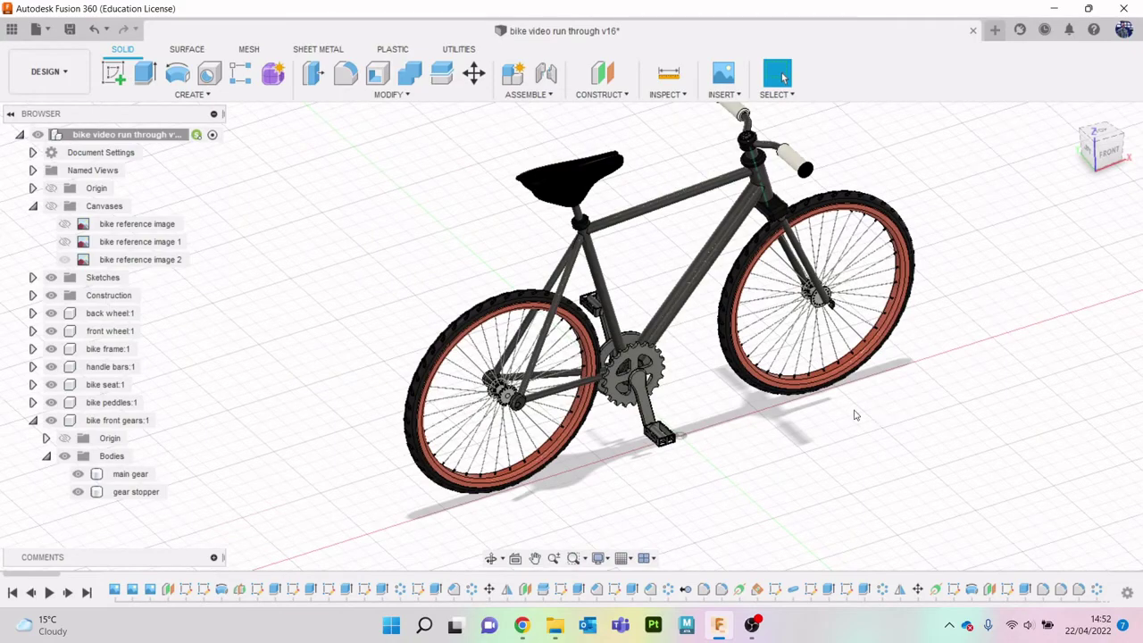
mouse_move(569, 331)
middle_mouse_down("shift")
mouse_move(573, 196)
mouse_move(568, 330)
mouse_move(626, 384)
middle_mouse_up("shift")
scroll(641, 387, "up", 5)
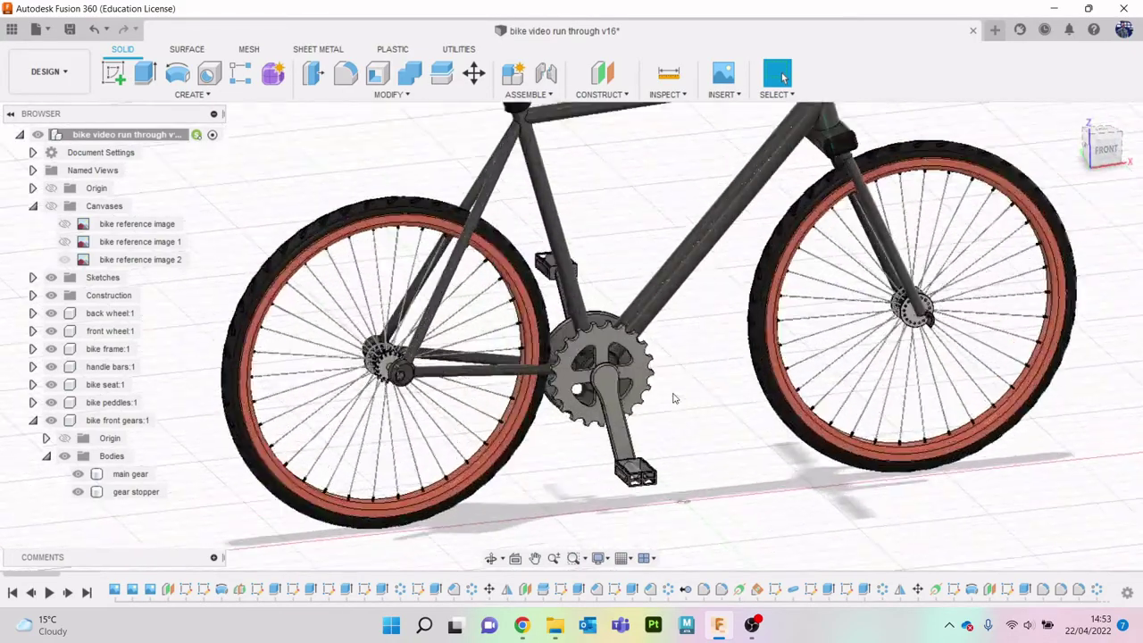
scroll(642, 386, "down", 5)
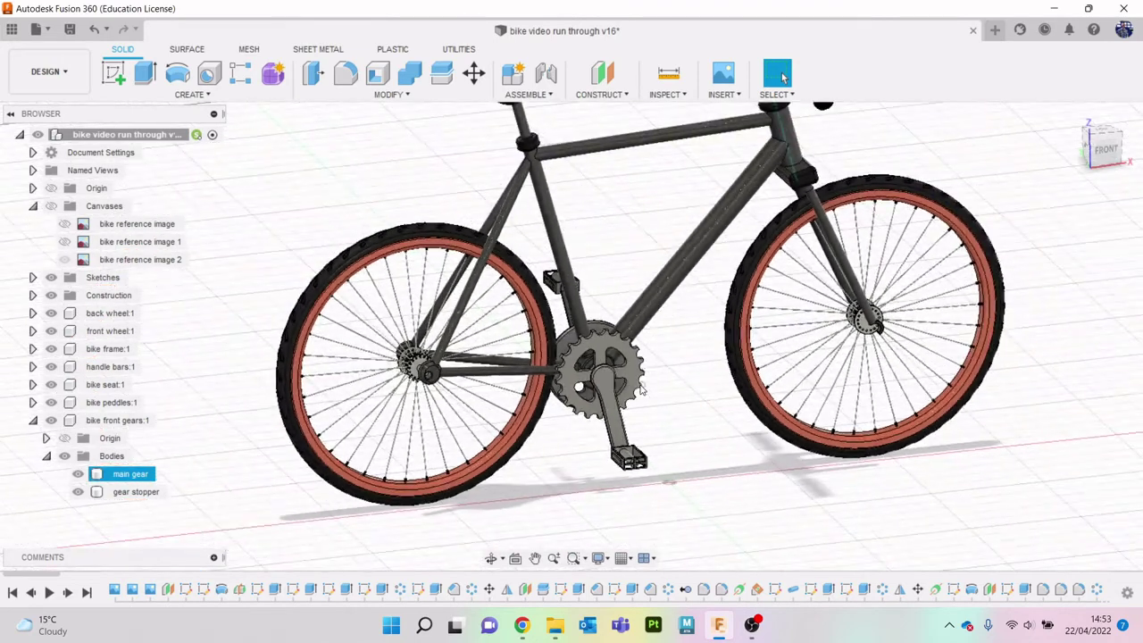
middle_click_drag(661, 393, 712, 408, "shift")
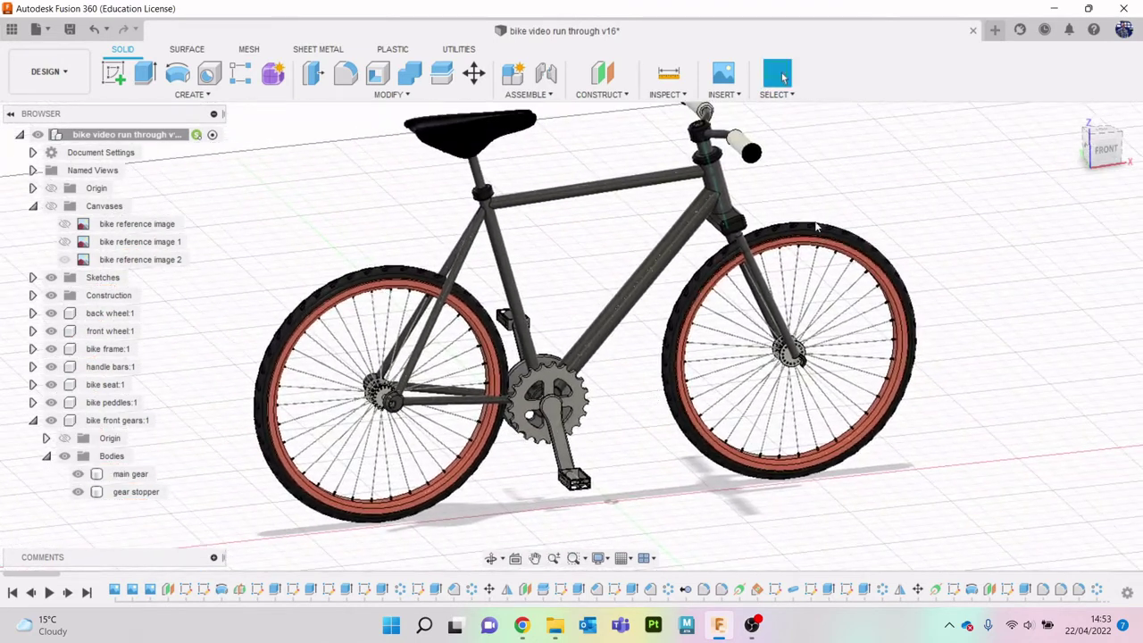
Step: Switch from the Design workspace to the Render workspace for the complete bike
left_click(75, 86)
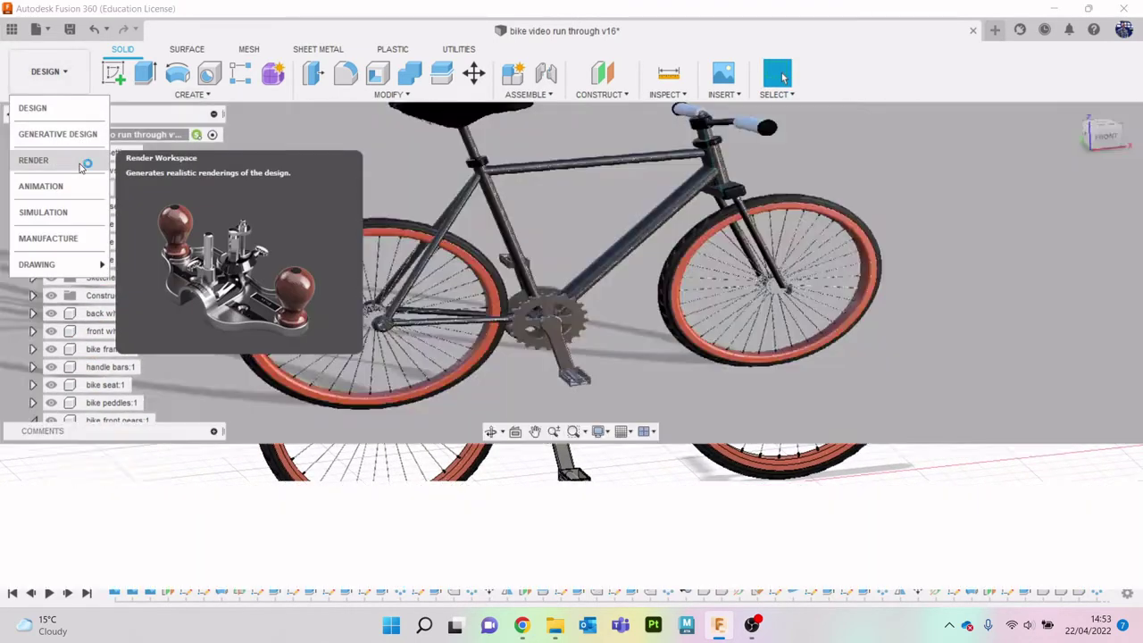
left_click(79, 162)
middle_click_drag(569, 289, 500, 292, "shift")
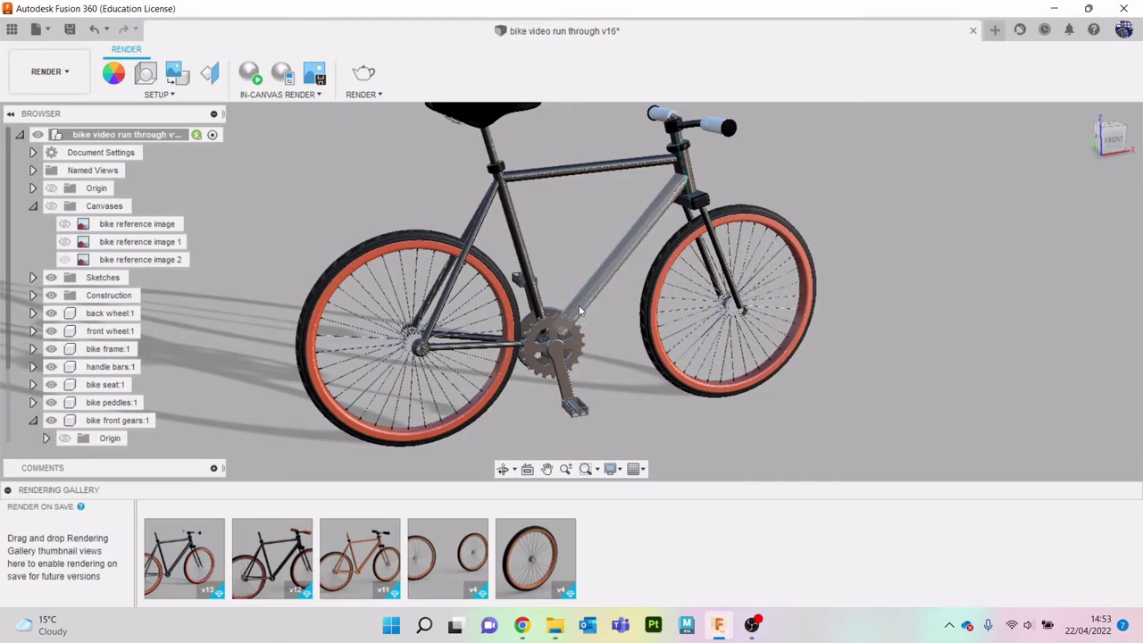
middle_click_drag(558, 315, 605, 348)
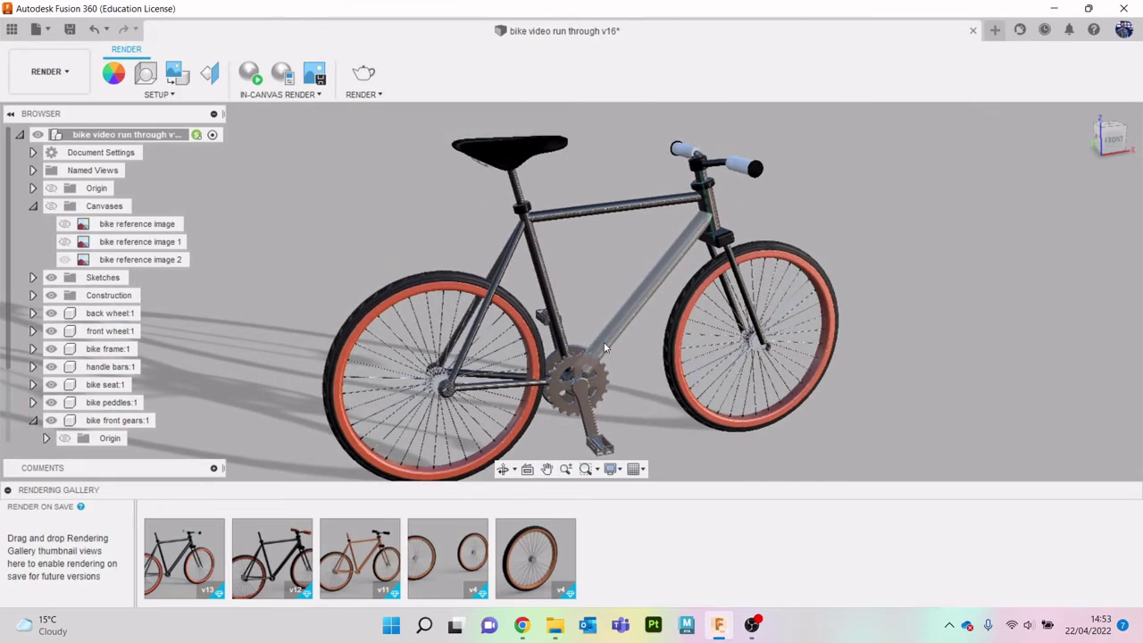